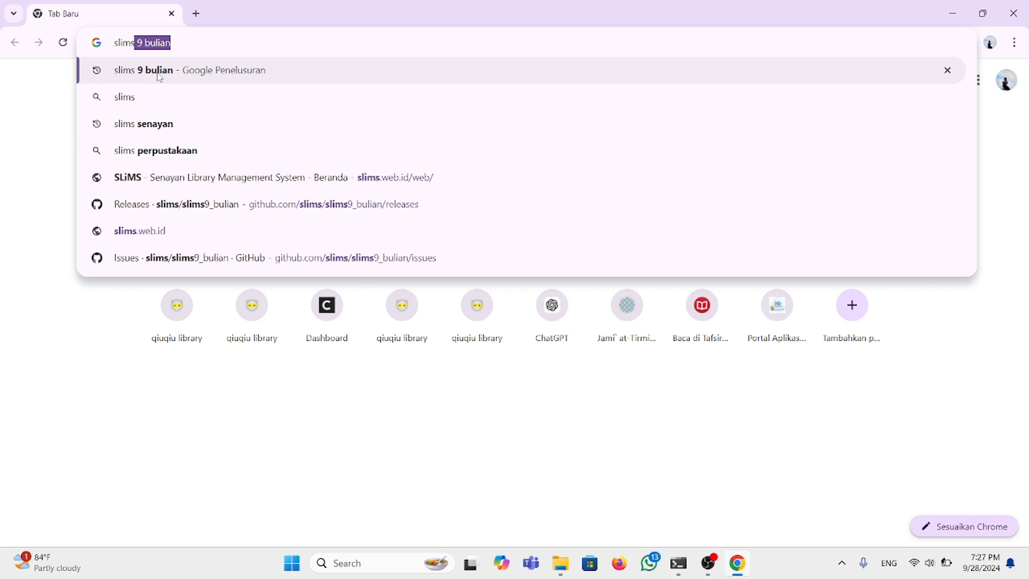
Step: Open the official SLiMS site from the 'slims 9 bulian' search and scroll to the Portable SLiMS downloads
click(155, 78)
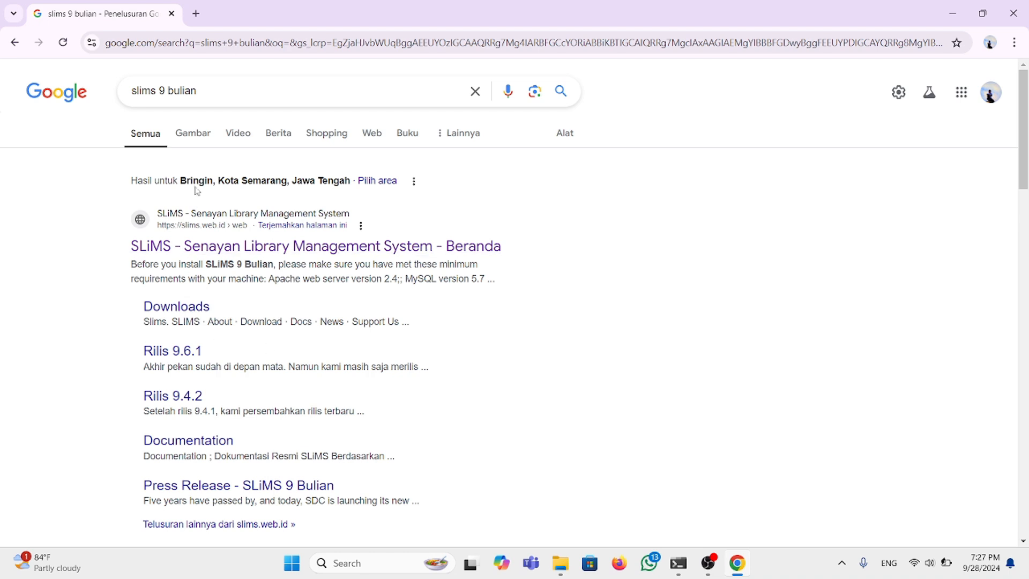
click(250, 248)
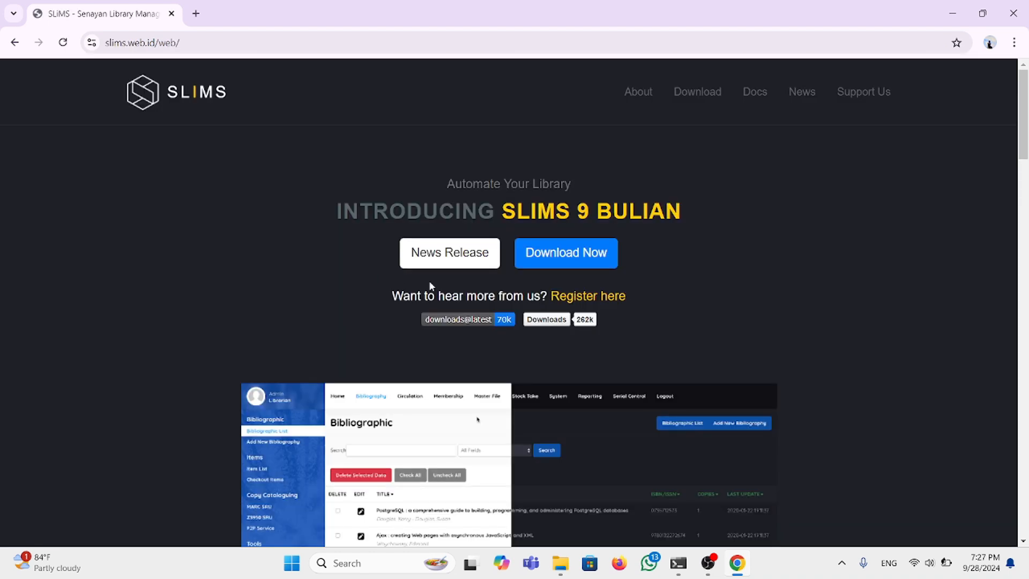
scroll(429, 281, down, 2)
scroll(429, 281, up, 2)
scroll(428, 281, down, 2)
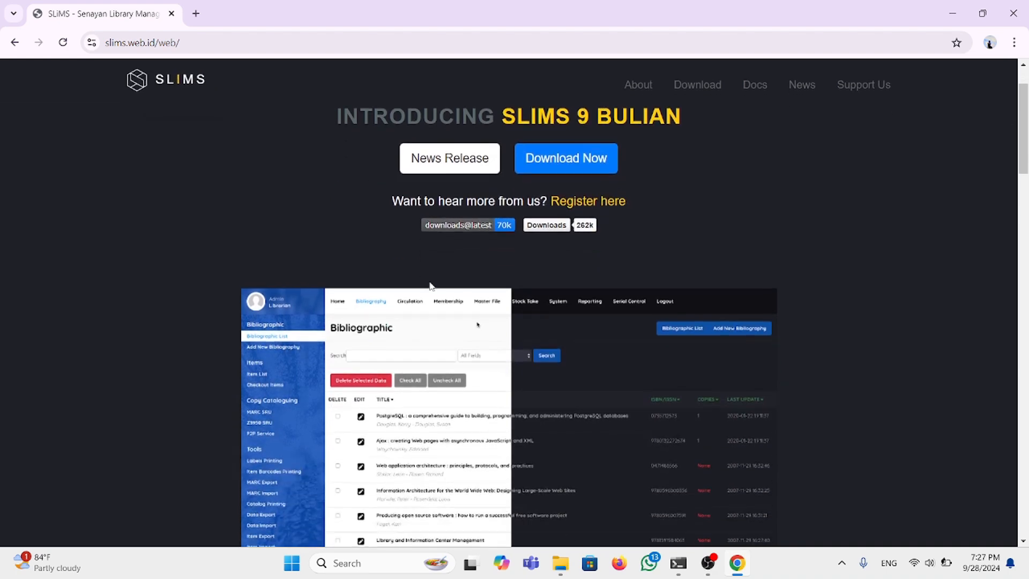
scroll(430, 286, up, 2)
scroll(429, 286, down, 6)
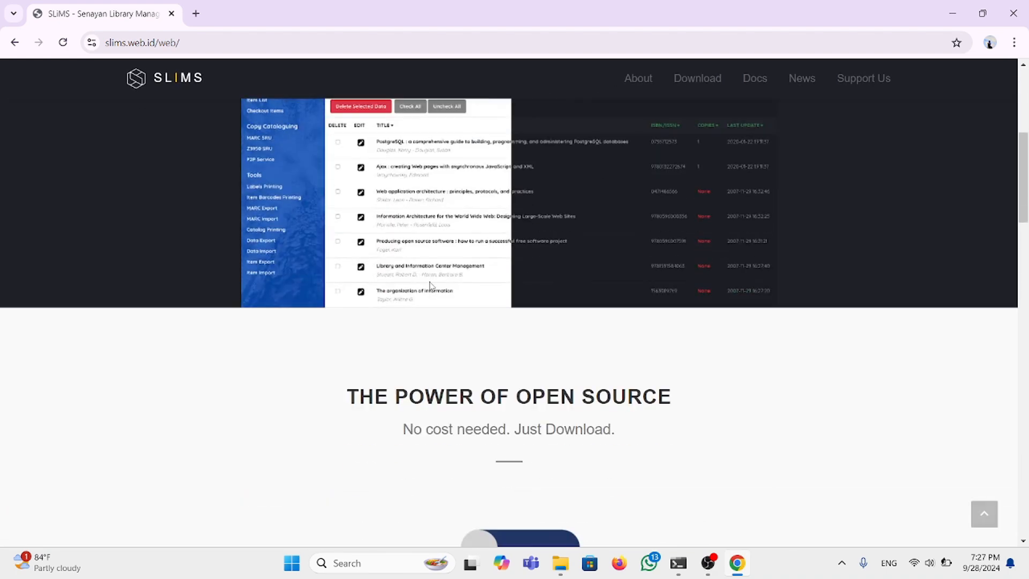
scroll(430, 286, down, 15)
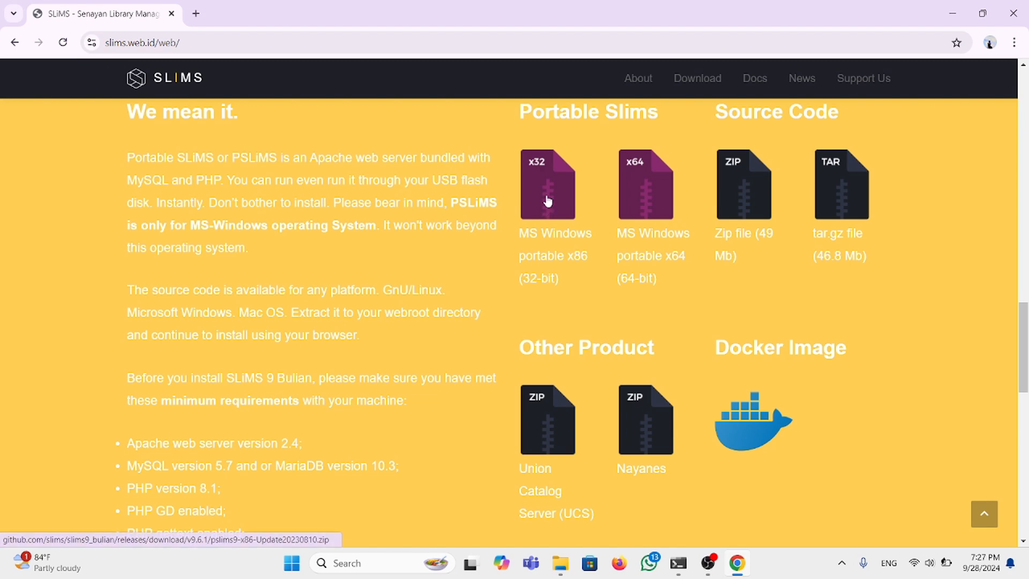
scroll(548, 201, up, 1)
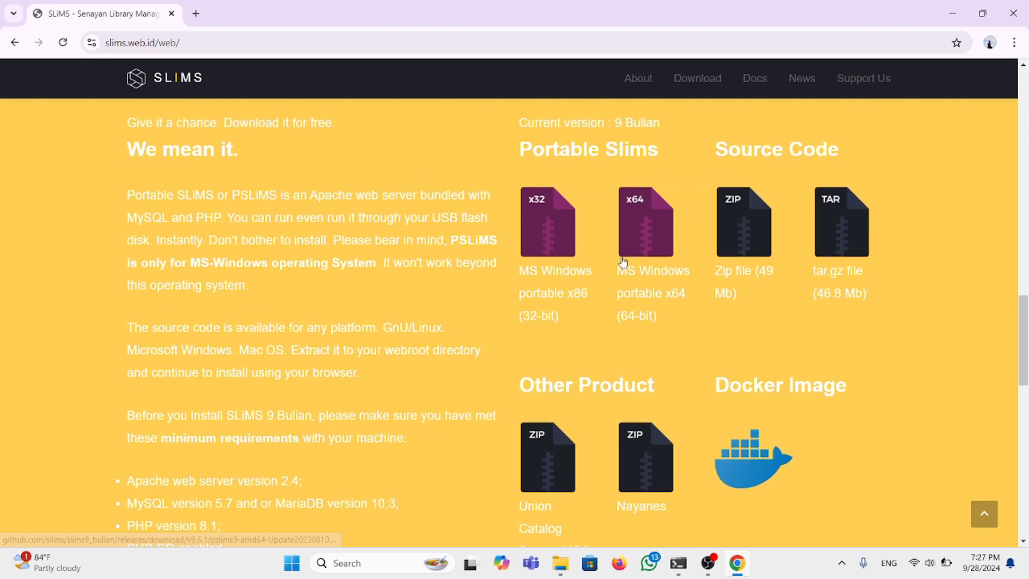
scroll(549, 301, down, 1)
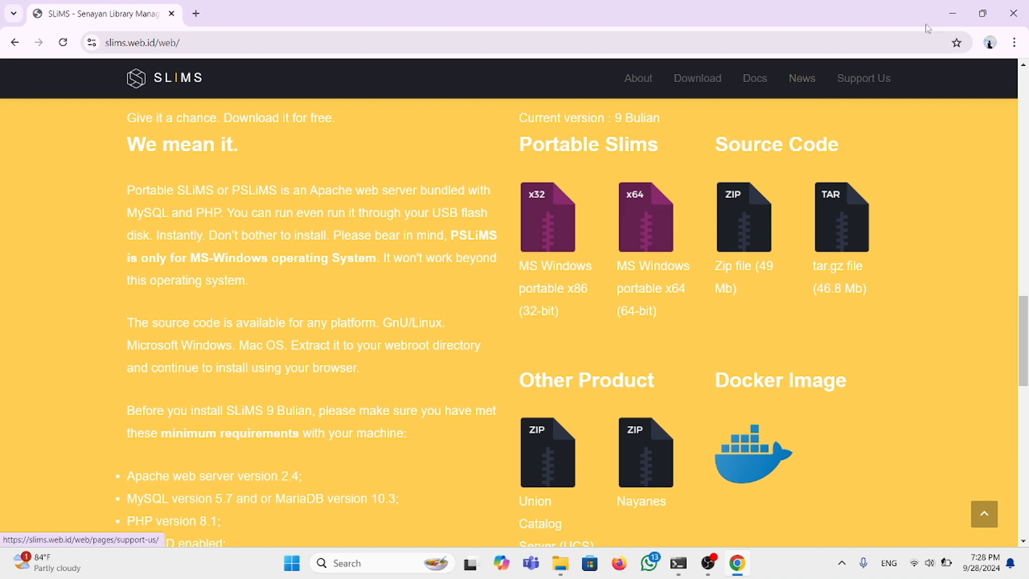
Step: Open File Explorer on Downloads and look inside the pslims9-amd64 zip archive
click(952, 13)
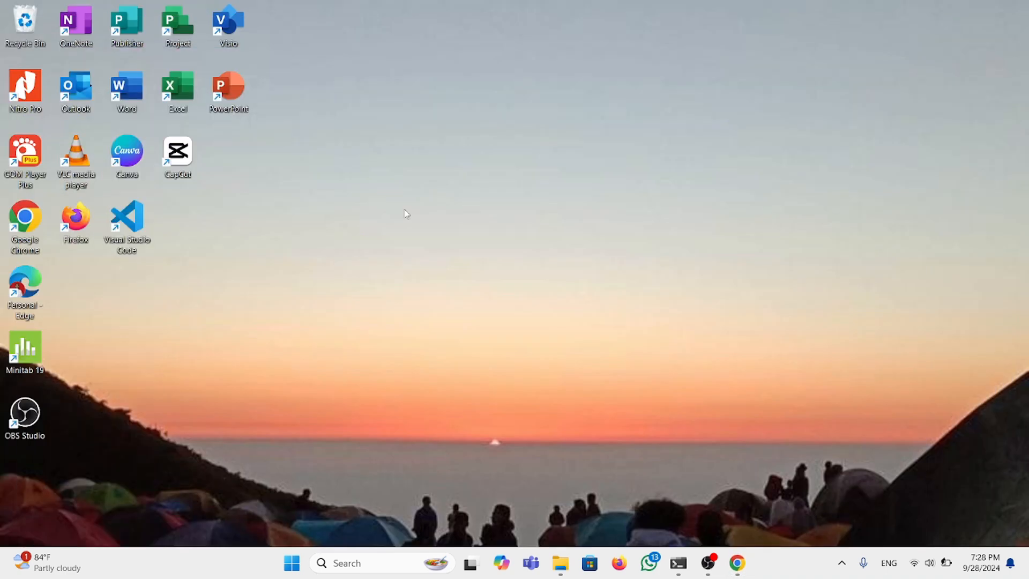
click(560, 562)
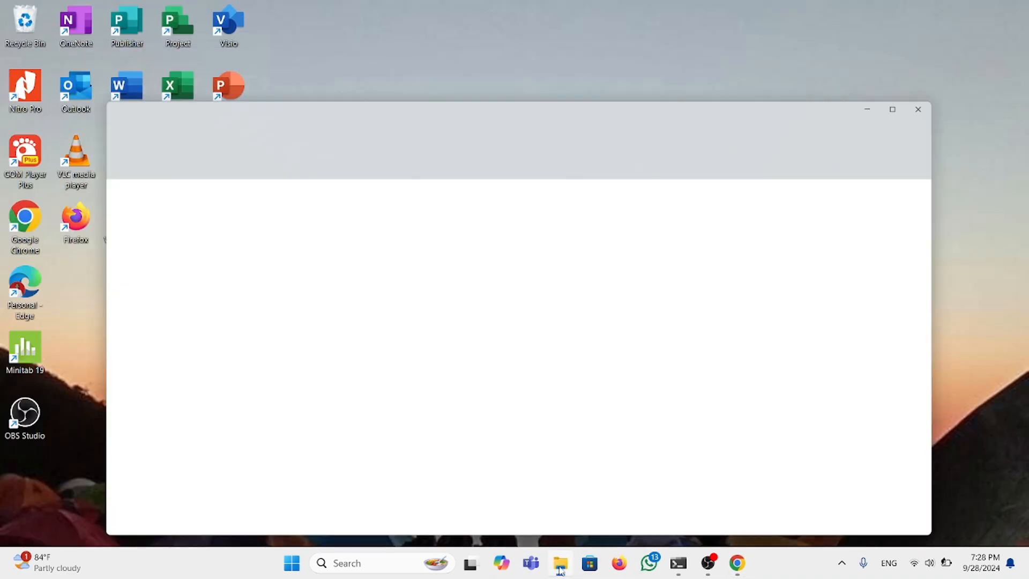
click(51, 219)
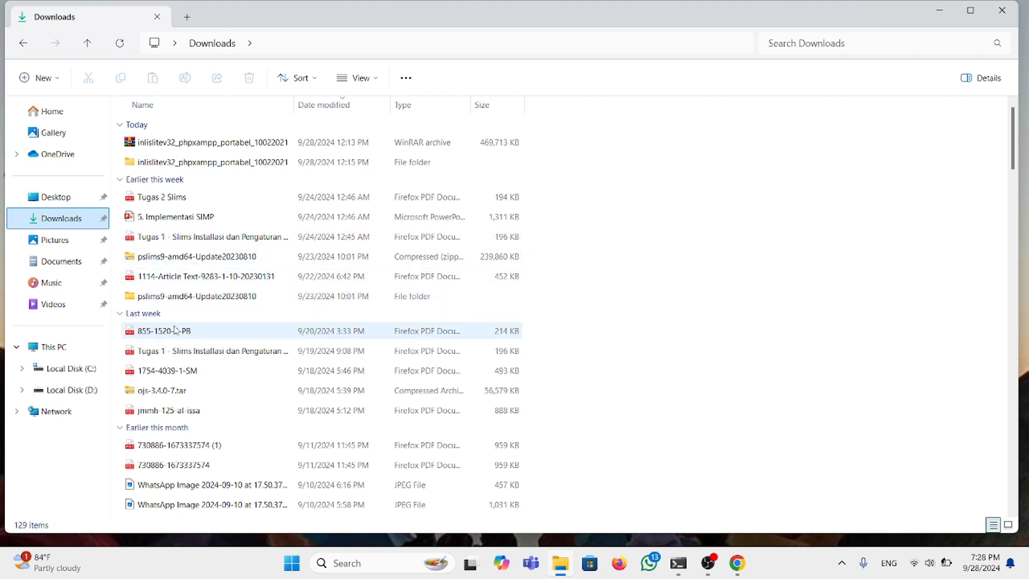
click(179, 258)
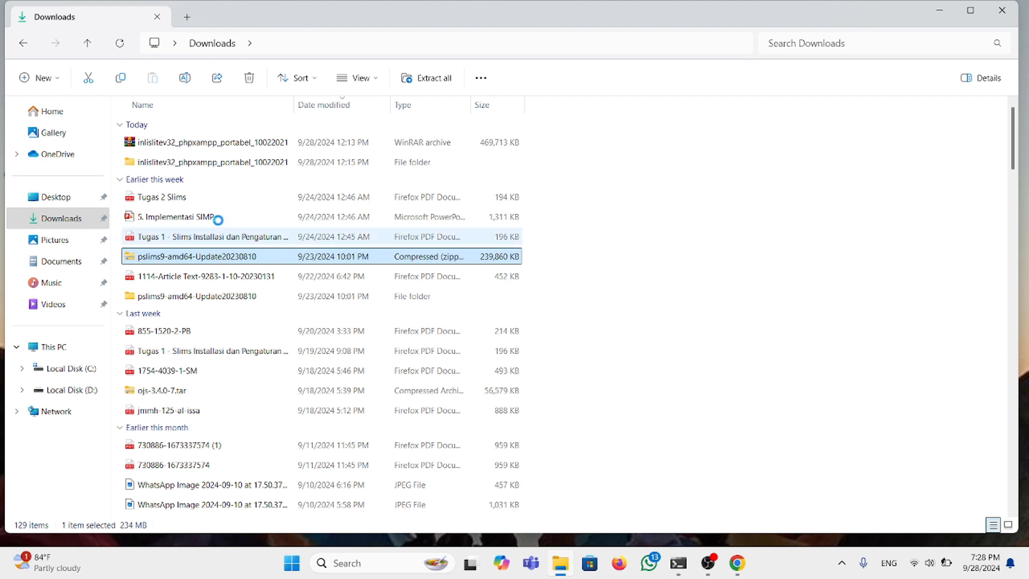
click(425, 77)
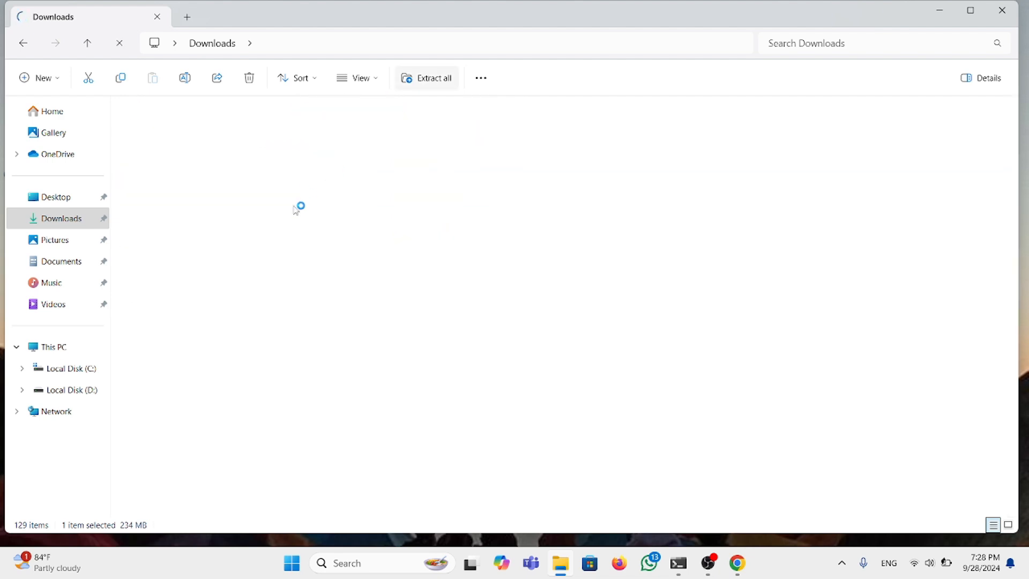
click(24, 44)
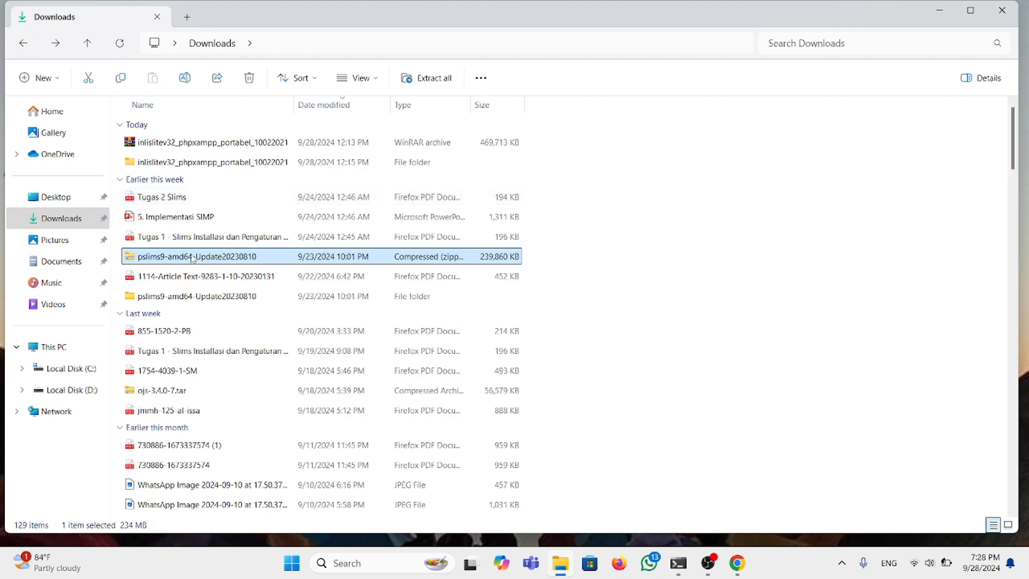
Step: Open the extracted pslims9-amd64-Update20230810 folder and then its amd64 subfolder
right_click(193, 258)
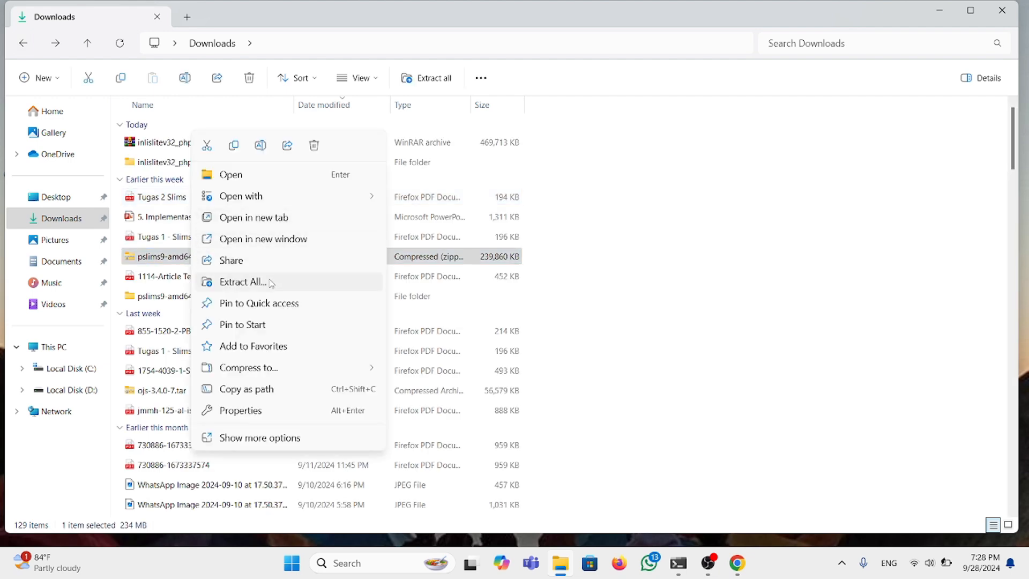
click(493, 305)
click(494, 305)
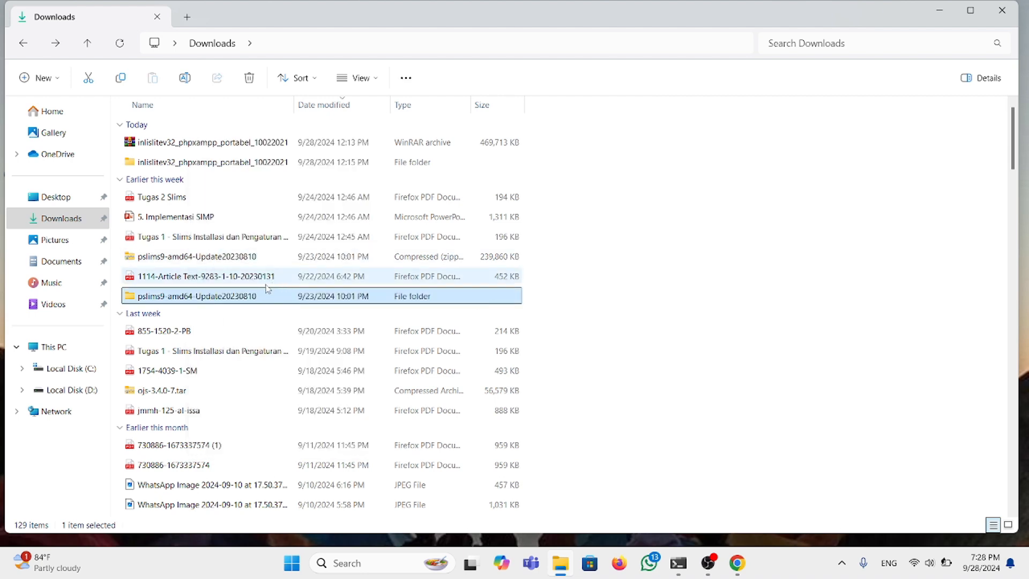
double_click(233, 298)
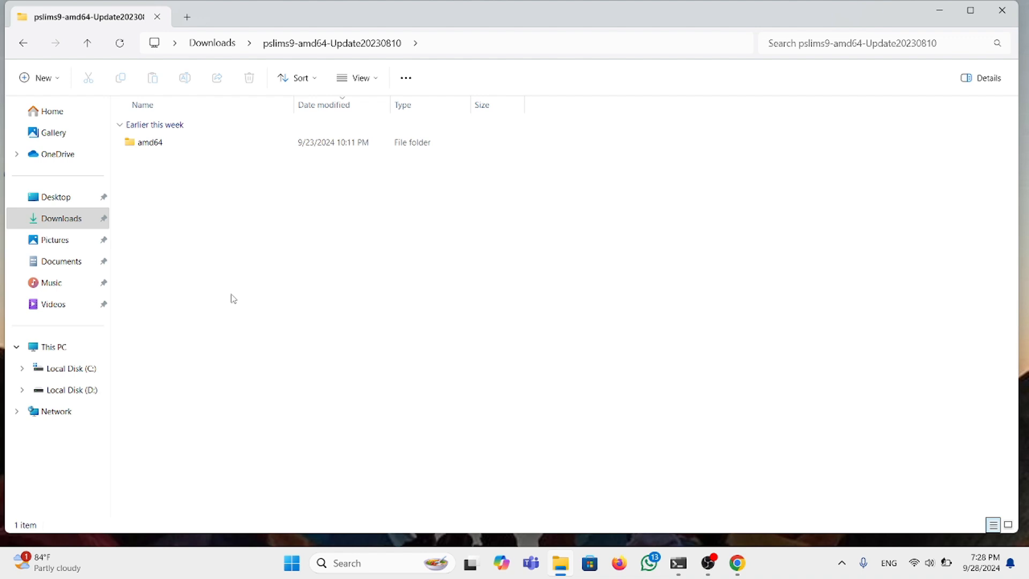
double_click(181, 142)
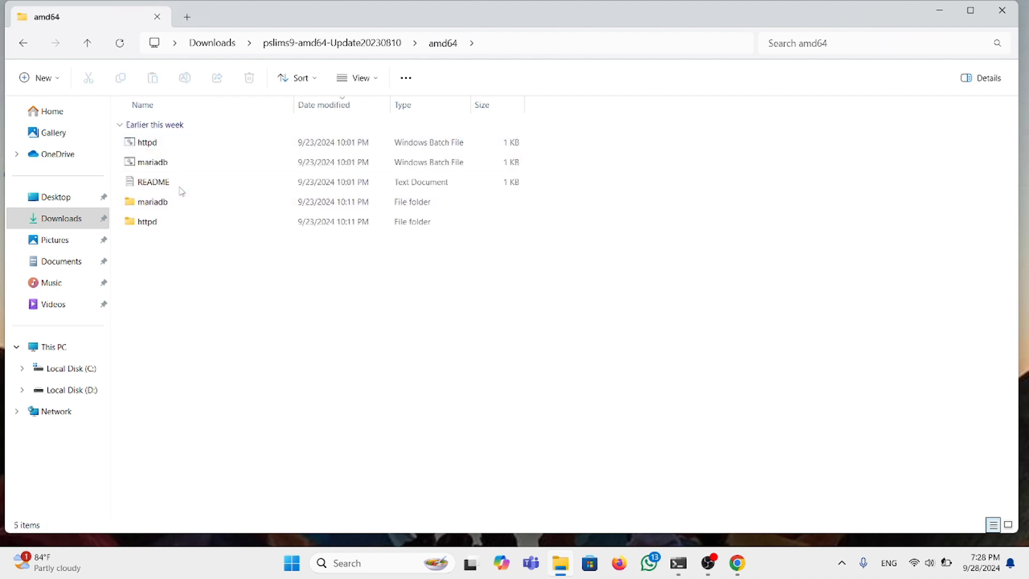
Step: Run httpd.bat and mariadb.bat to start Apache and the MariaDB database
click(175, 147)
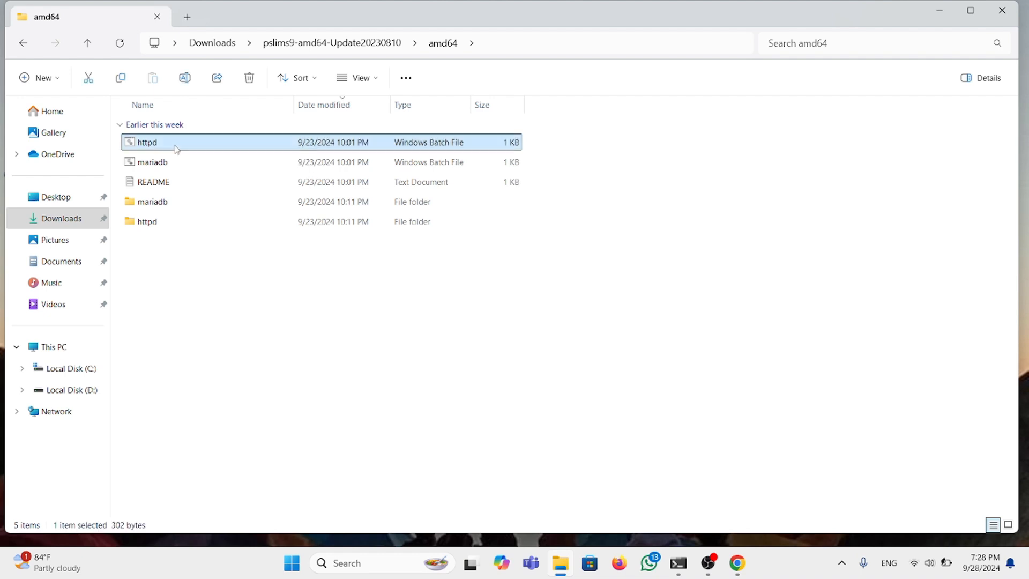
double_click(176, 148)
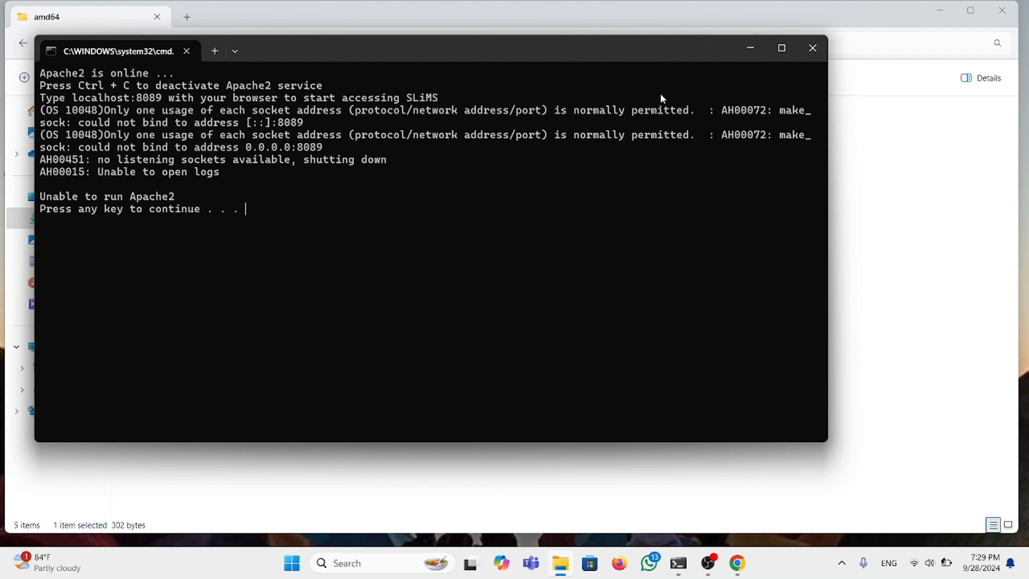
click(747, 49)
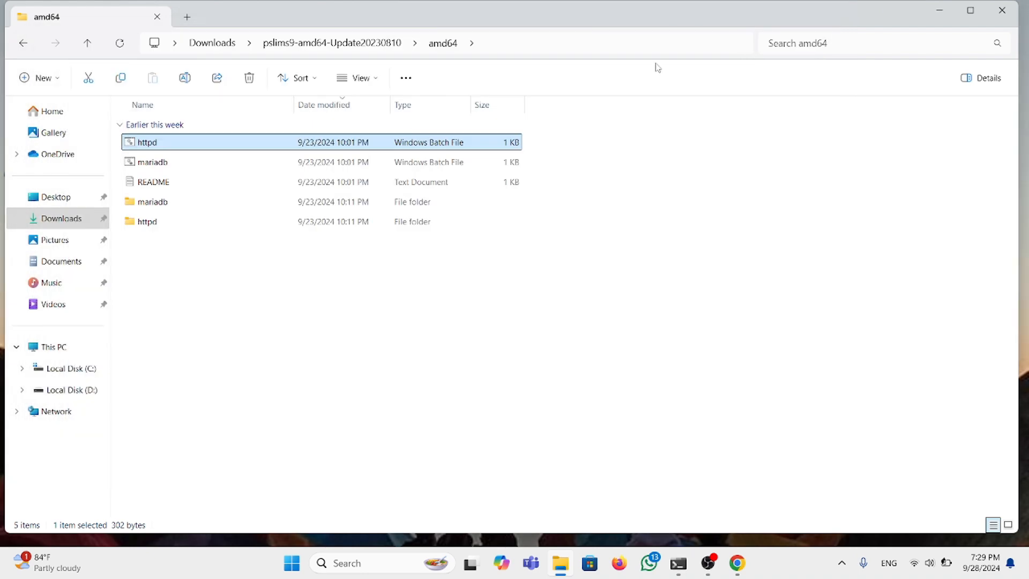
click(224, 162)
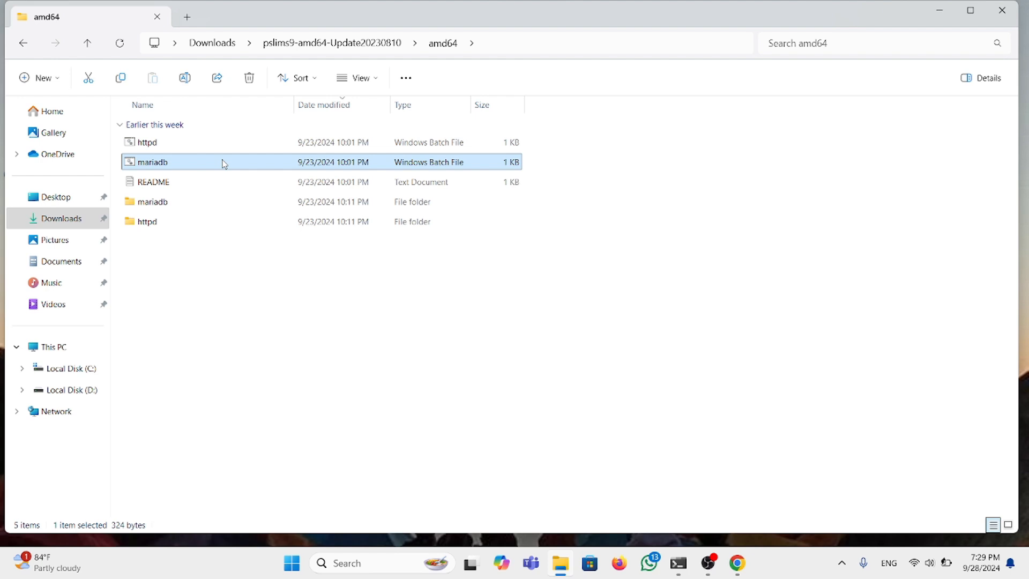
double_click(224, 163)
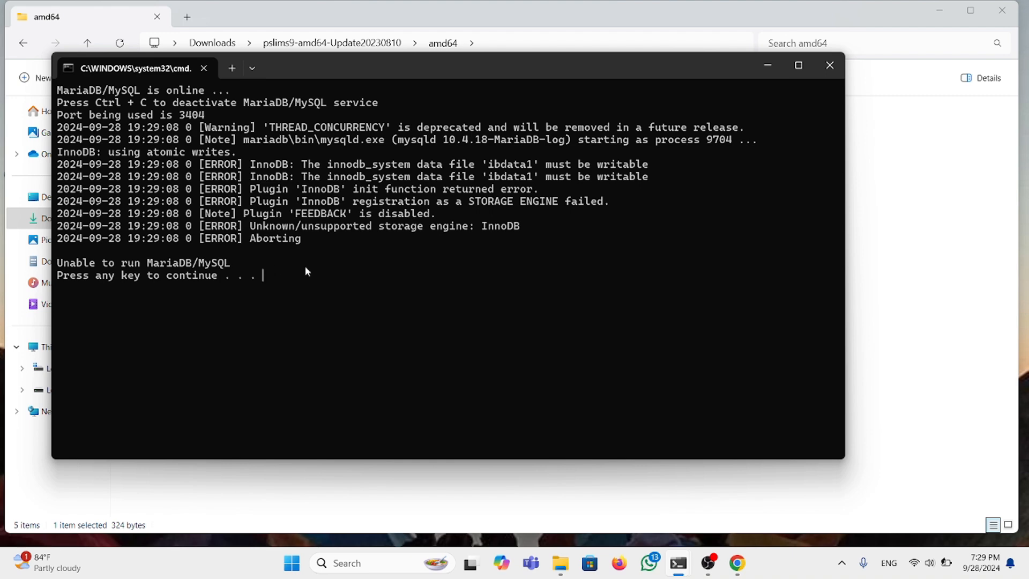
click(768, 67)
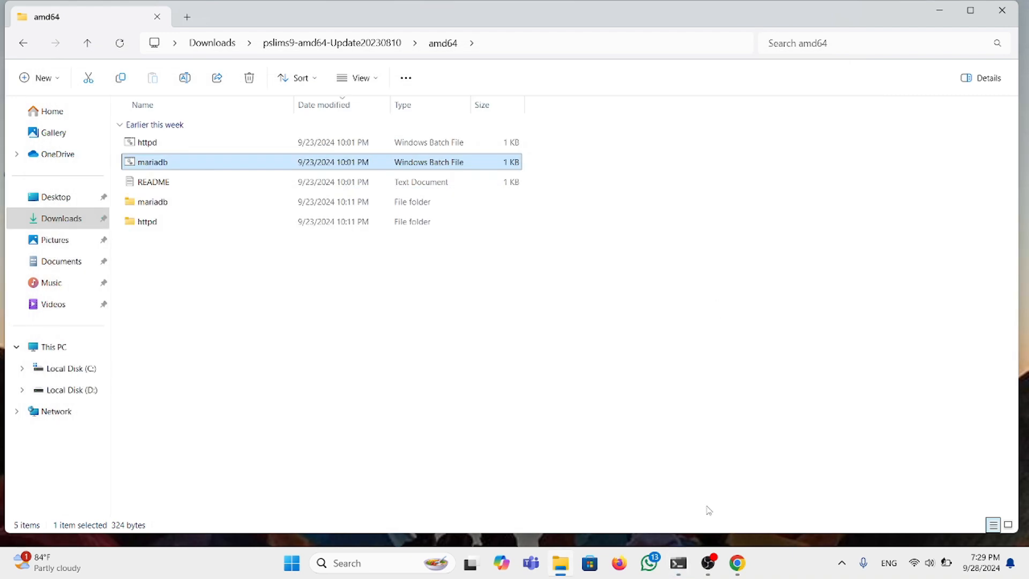
Step: Copy the localhost:8089 address from the Apache console, then minimize the console and File Explorer
mouse_move(679, 573)
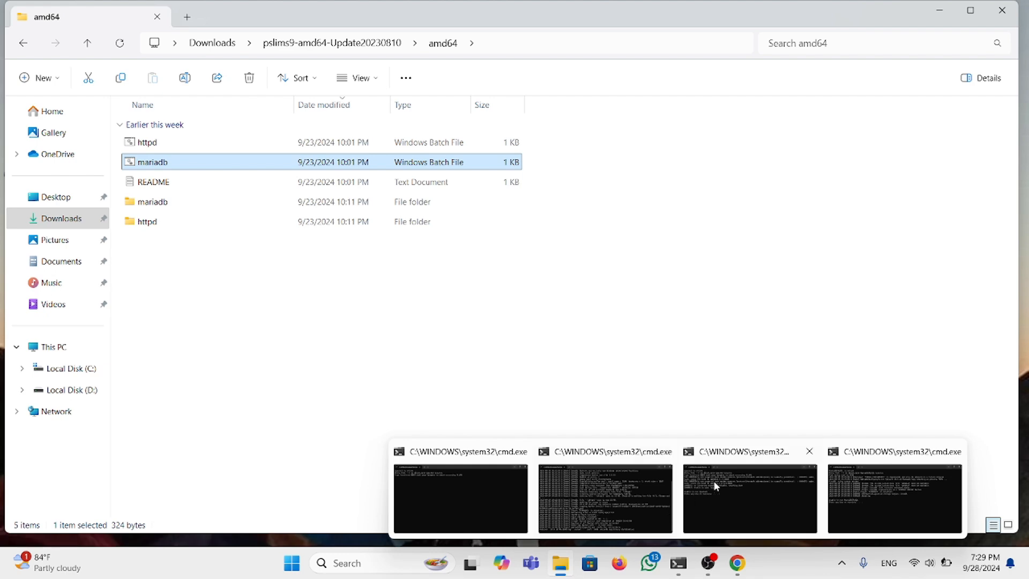
mouse_move(721, 480)
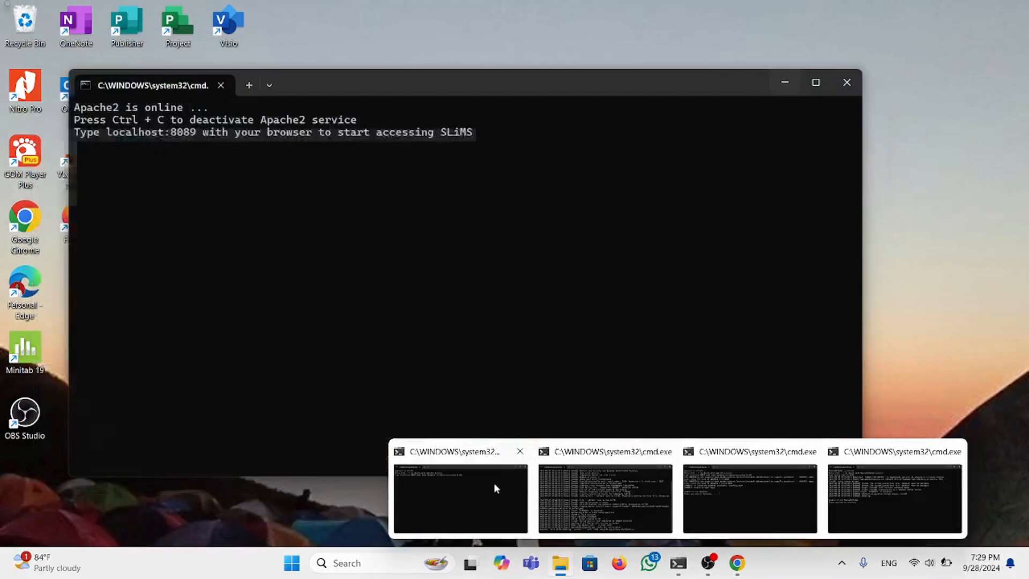
click(492, 482)
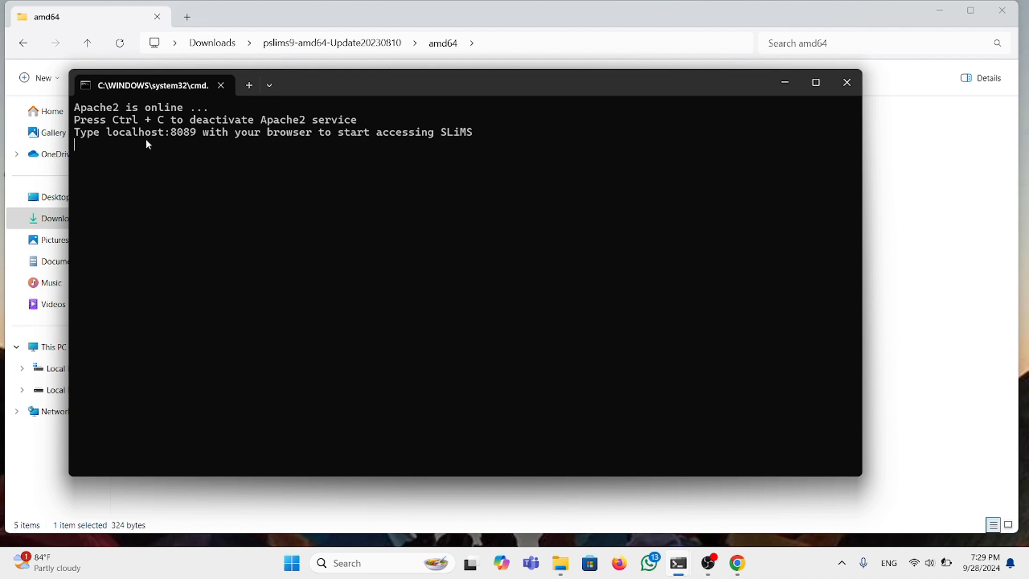
drag(107, 133, 196, 139)
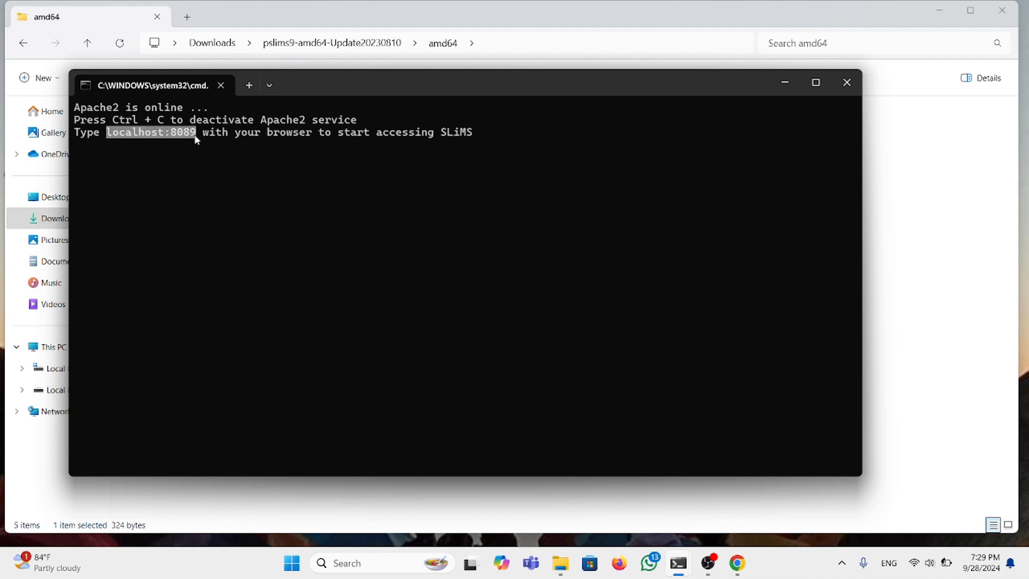
key(ctrl+c)
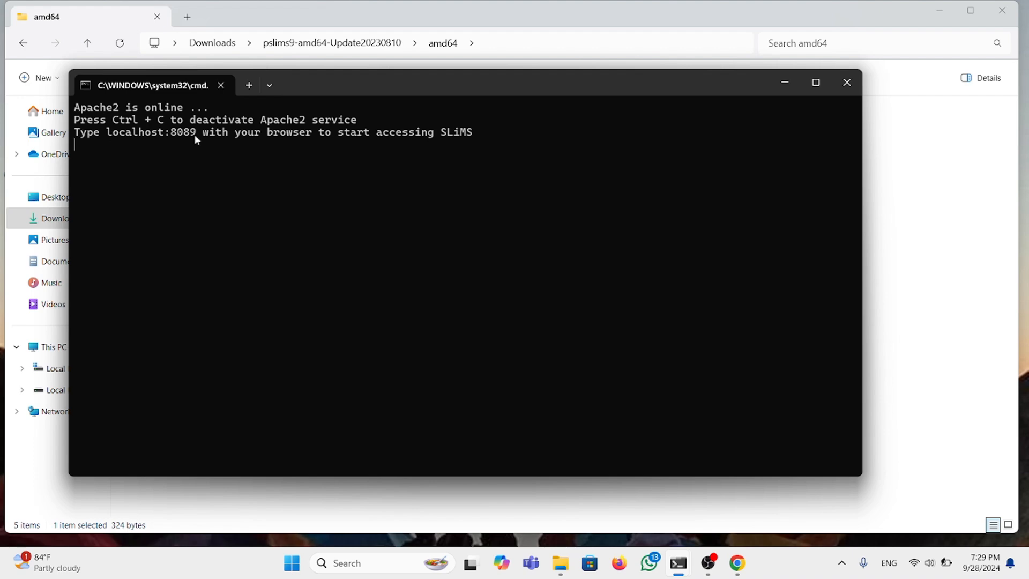
click(777, 88)
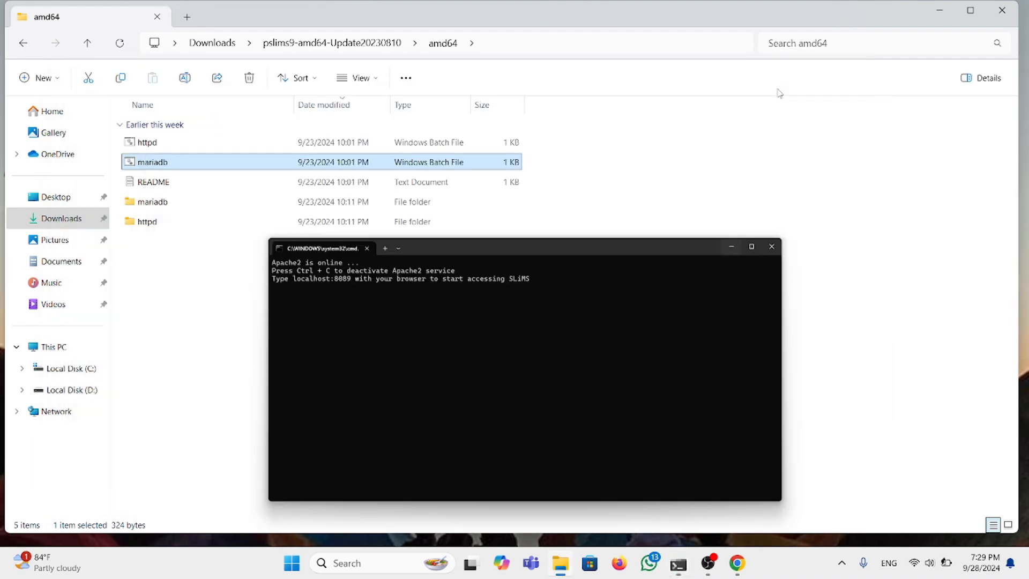
click(939, 10)
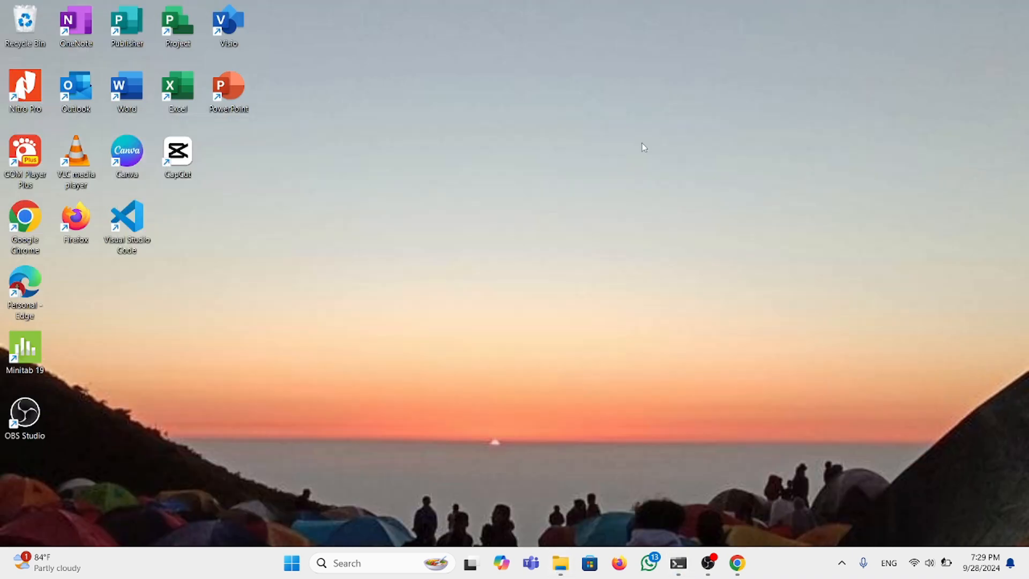
Step: Load localhost:8089 in a new Chrome tab to reach the qiuqiu library OPAC
click(738, 566)
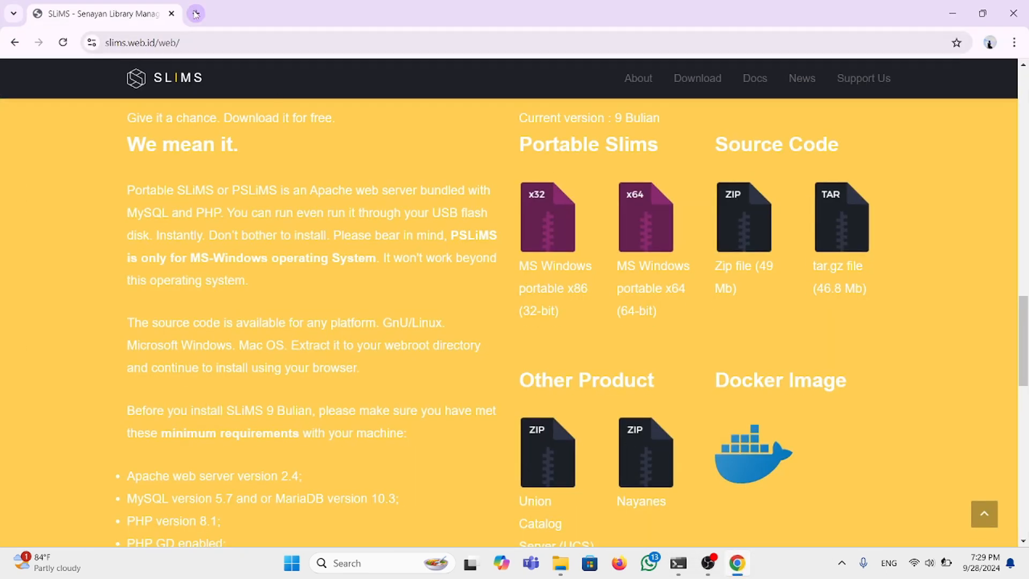
click(195, 13)
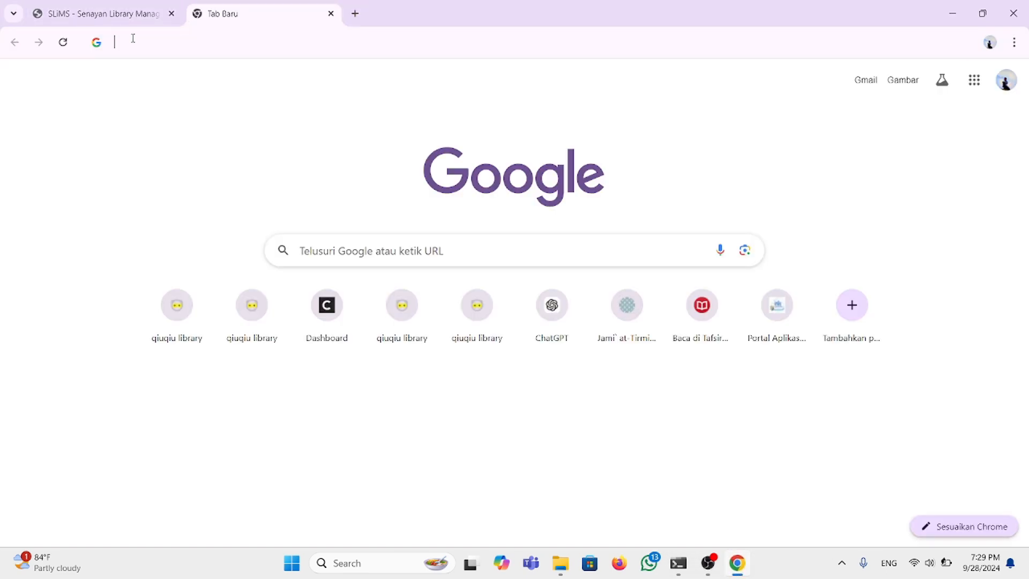
click(134, 38)
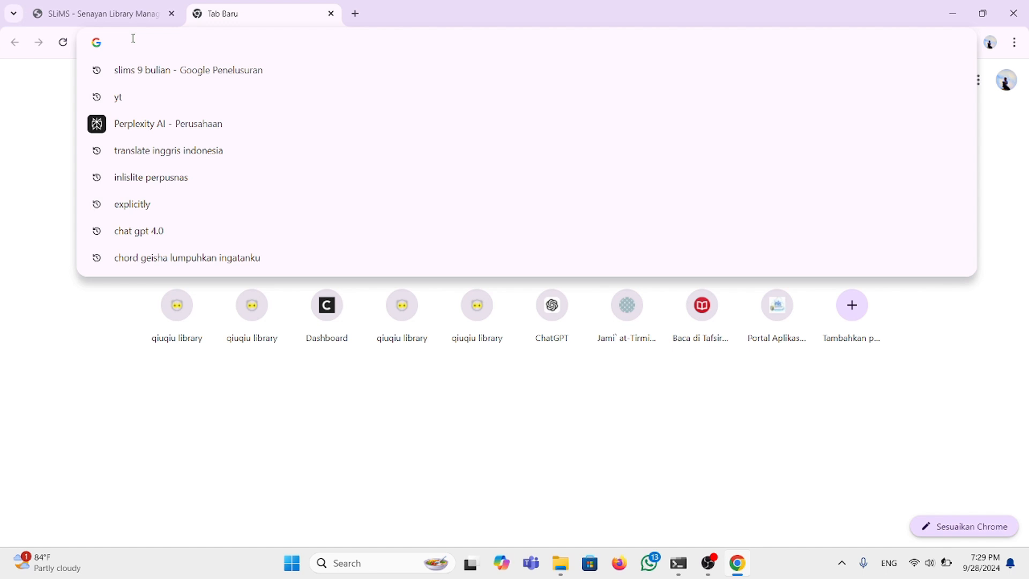
text(localhost:8089)
key(Return)
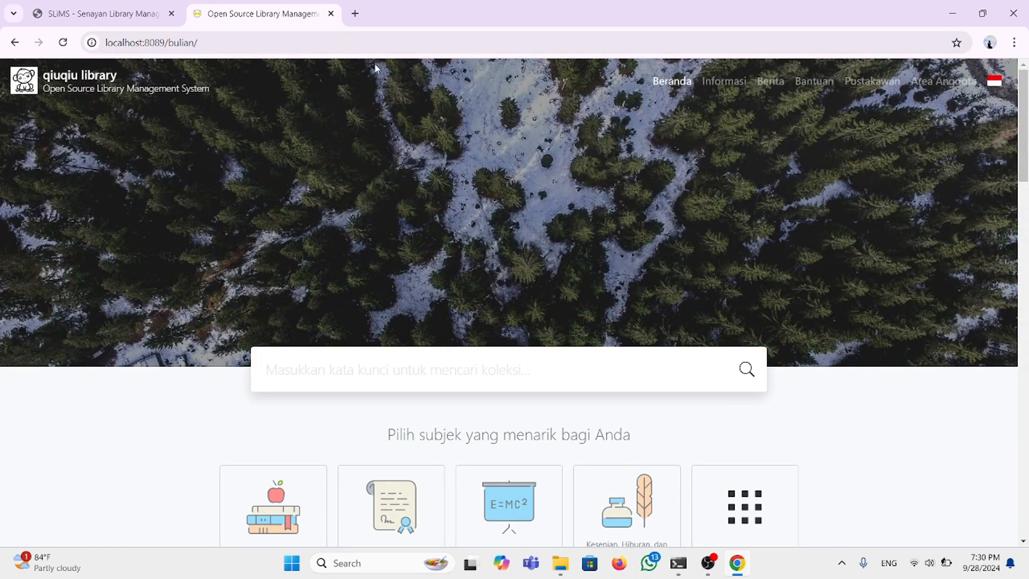
Step: Change the Informasi page URL to index.php?p=login and sign in with the saved admin login
click(719, 86)
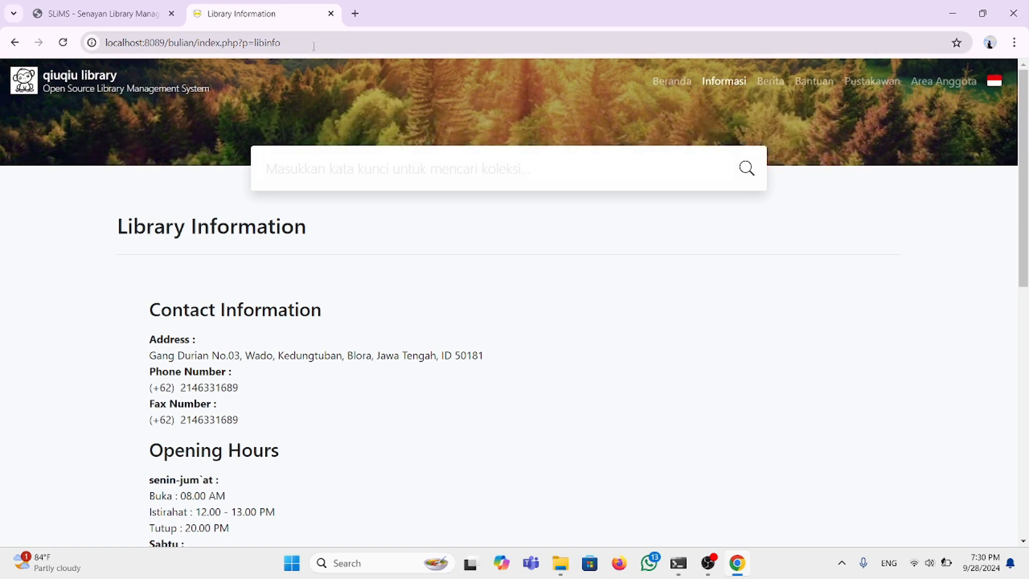
click(294, 45)
click(284, 42)
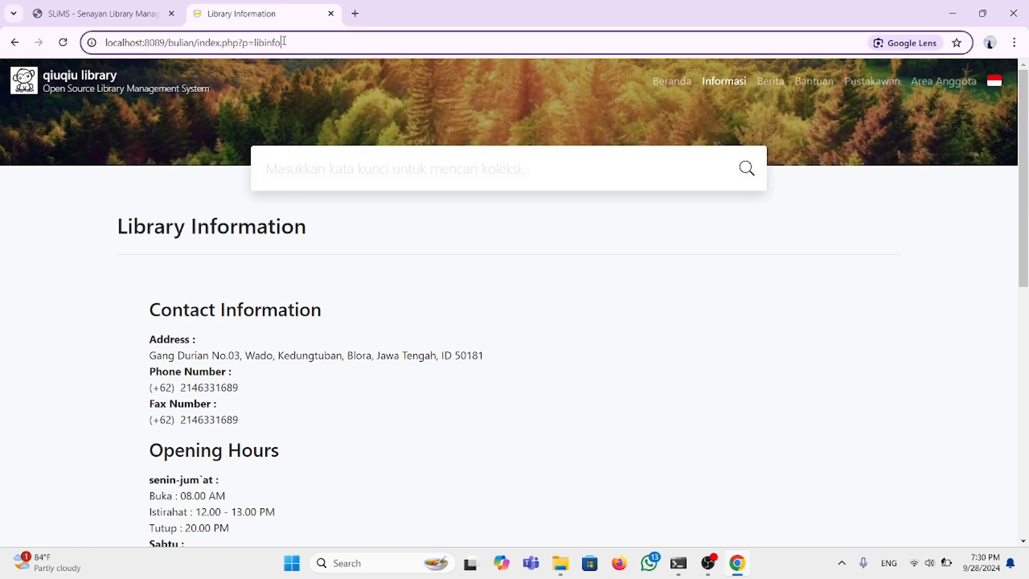
key(BackSpace)
key(BackSpace)
key(BackSpace)
key(BackSpace)
key(BackSpace)
key(BackSpace)
key(BackSpace)
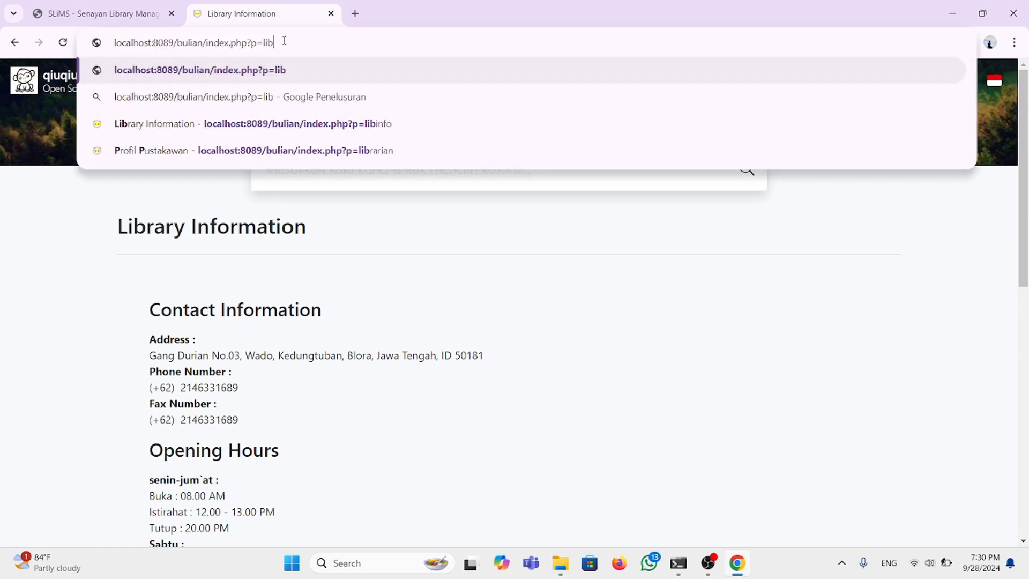
text(log)
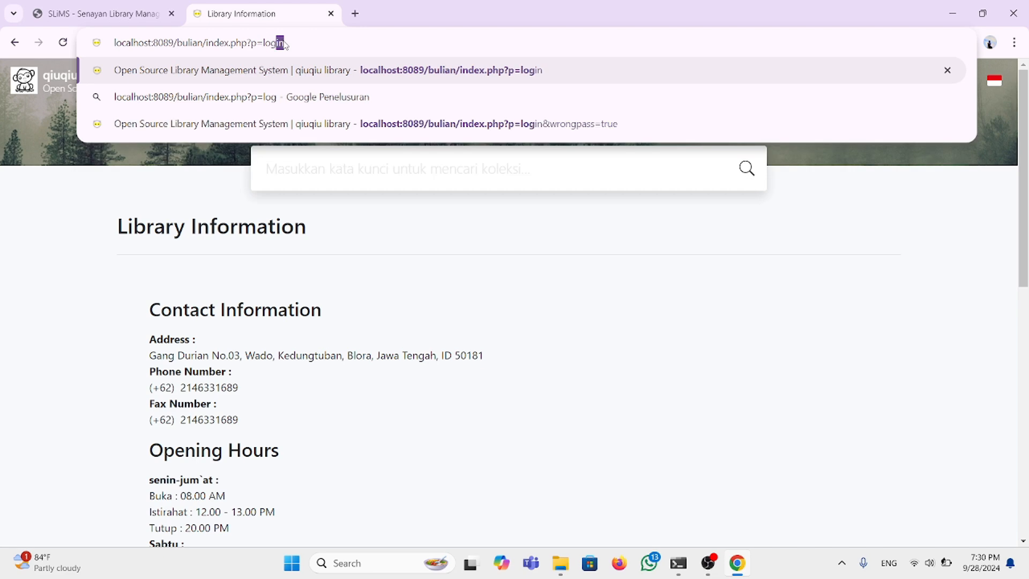
text(in)
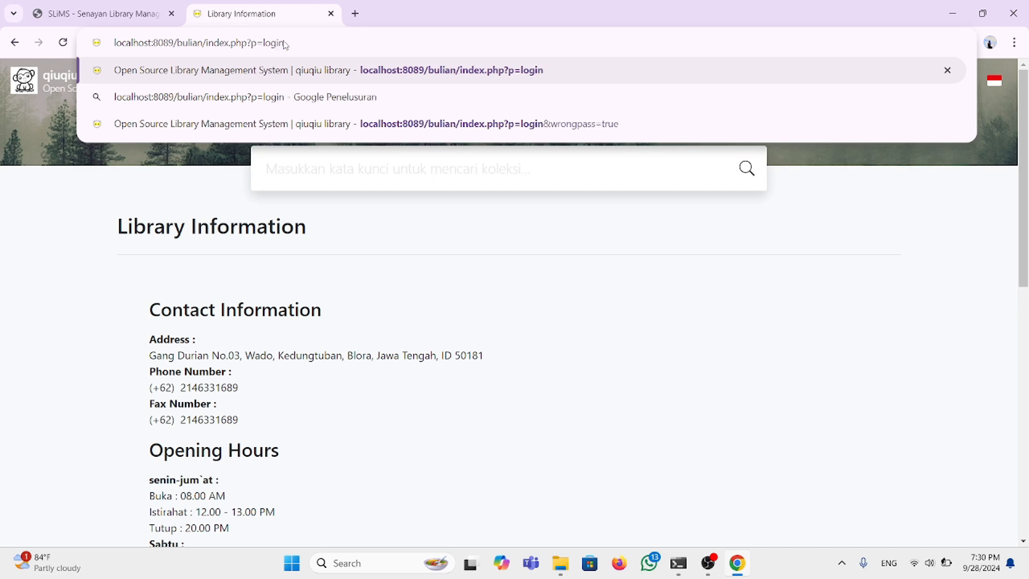
key(Return)
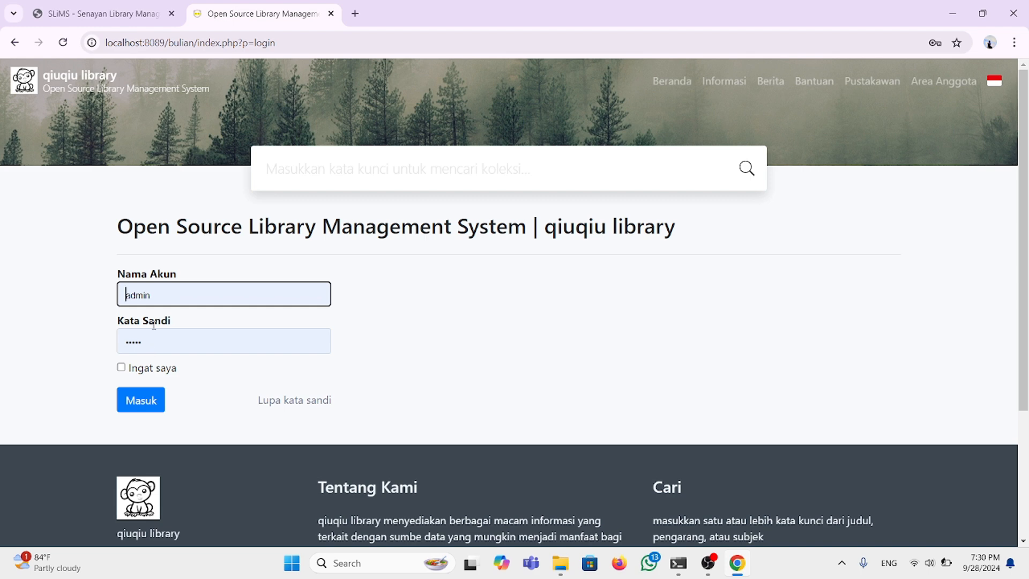
click(145, 402)
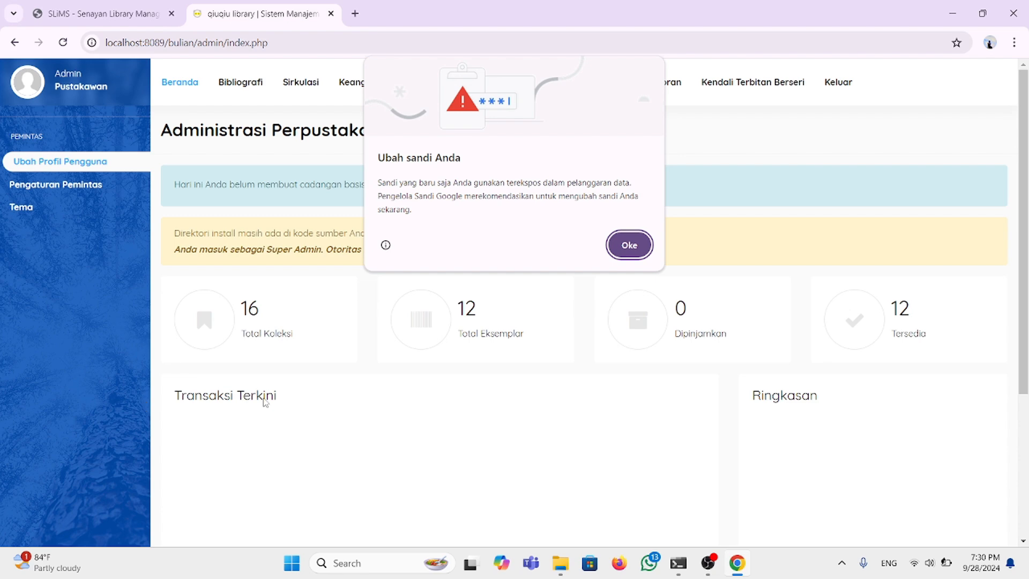
Step: Dismiss Chrome's leaked-password warning and open the Sistem settings page
click(630, 246)
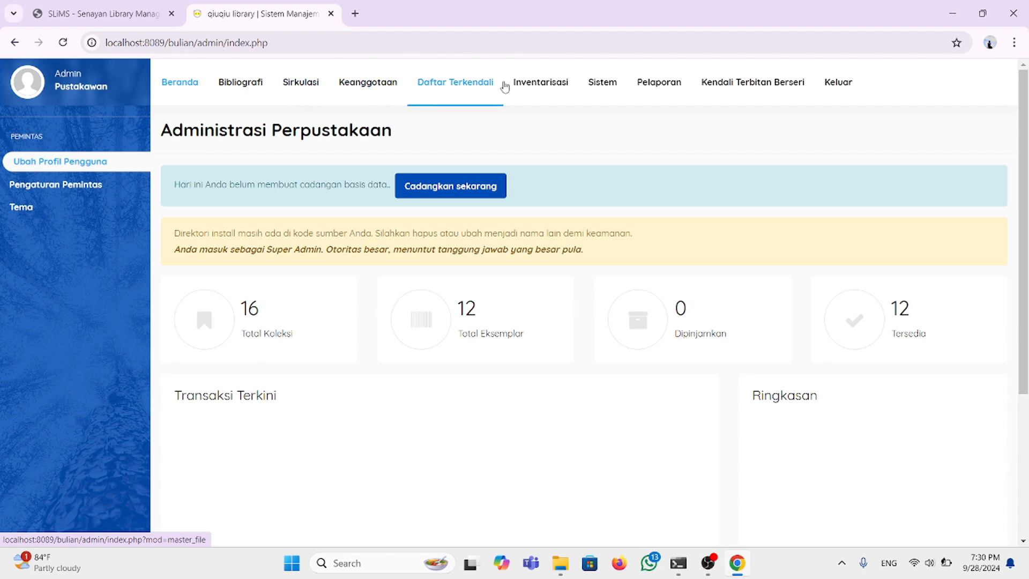
click(593, 91)
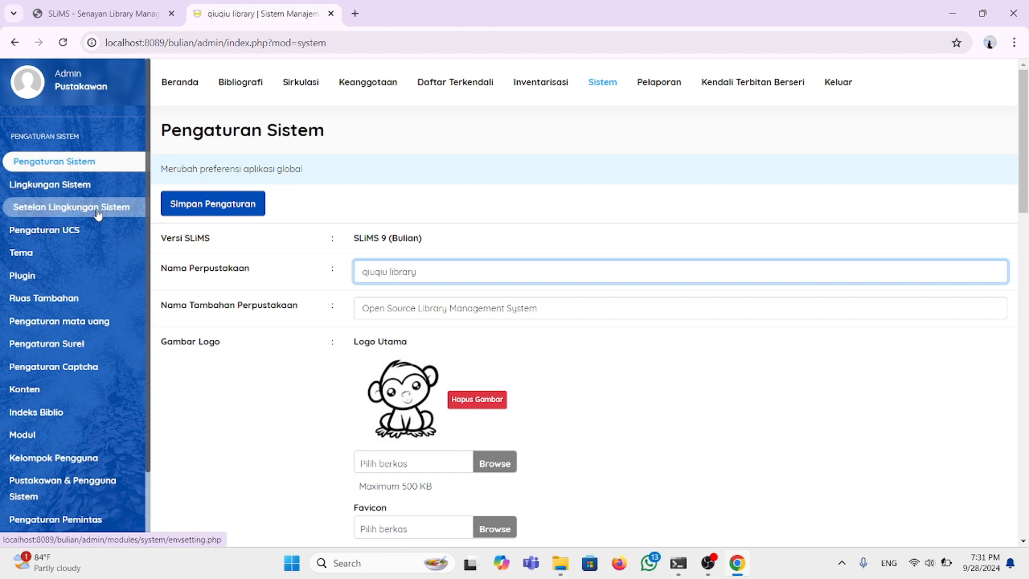
scroll(98, 214, down, 2)
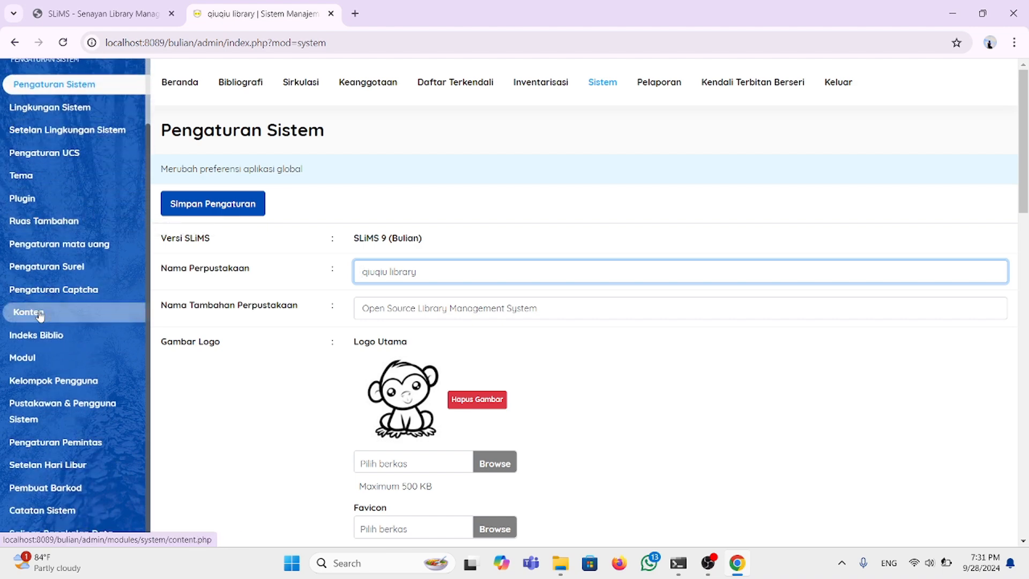
Step: Open Konten to list Library Information, Lisensi SLiMS and Tentang SLiMS entries
click(40, 316)
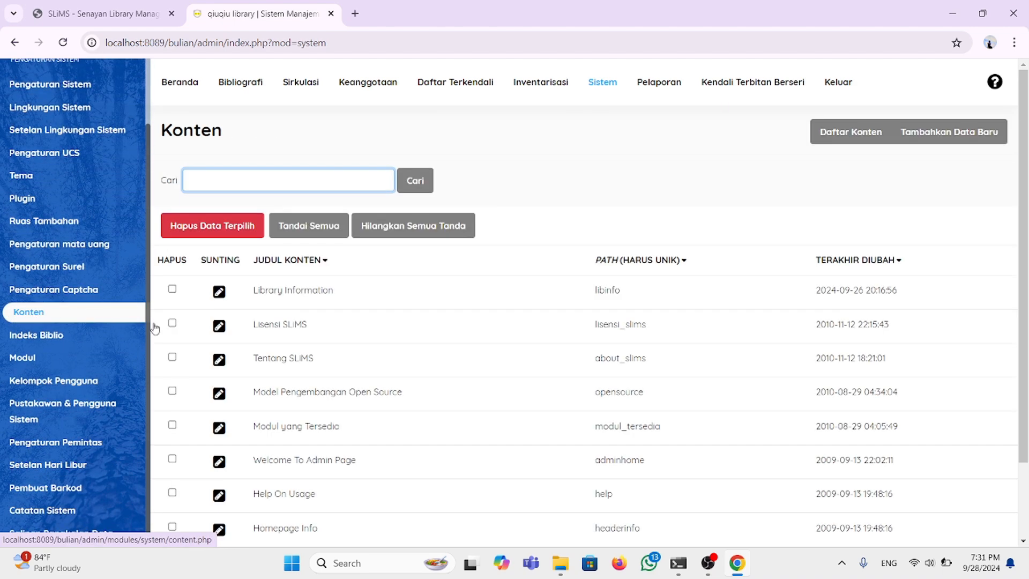
scroll(155, 328, down, 2)
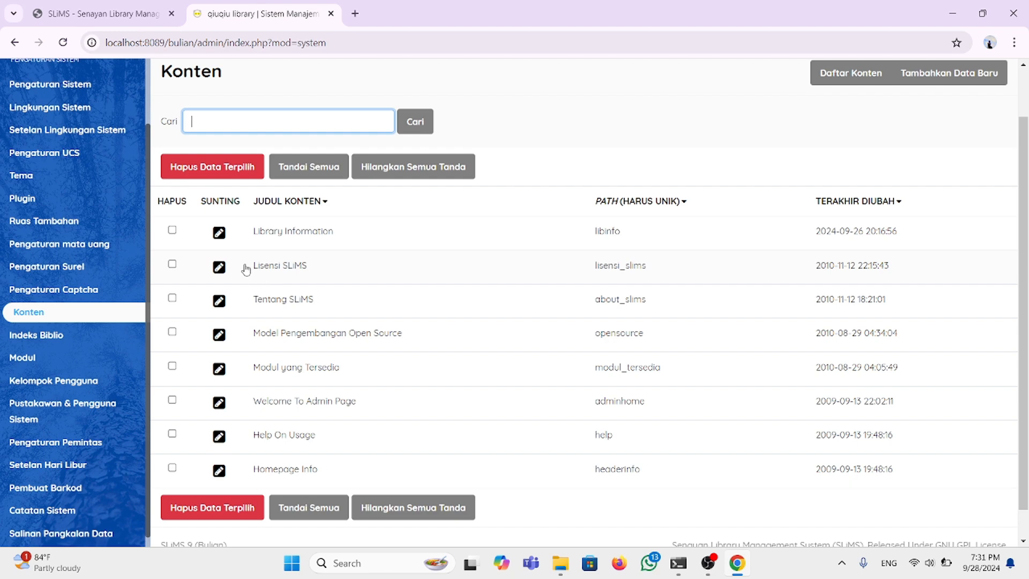
Step: Open the Library Information entry and review its street address and contact text
click(222, 234)
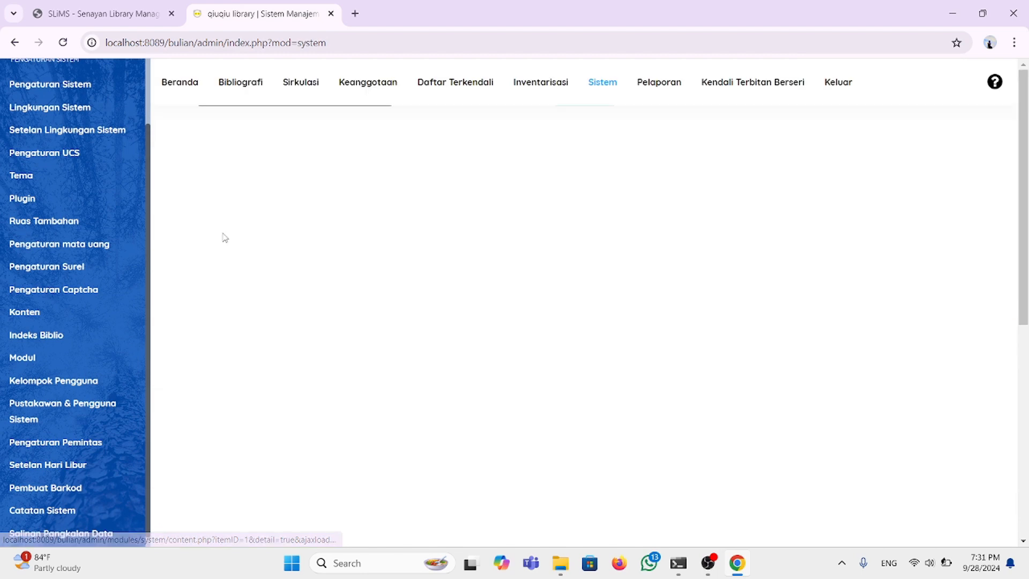
scroll(294, 322, down, 4)
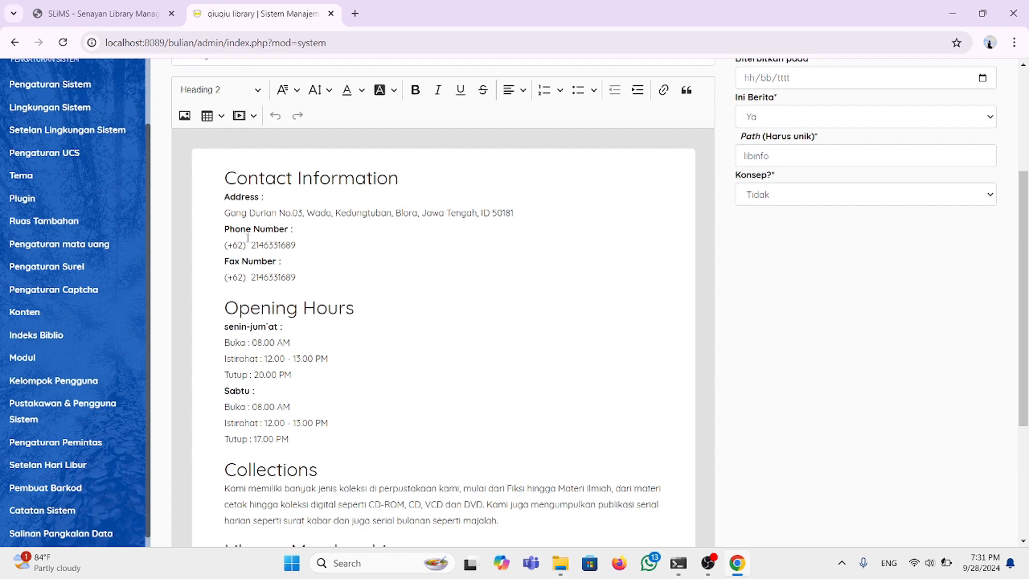
scroll(287, 340, down, 1)
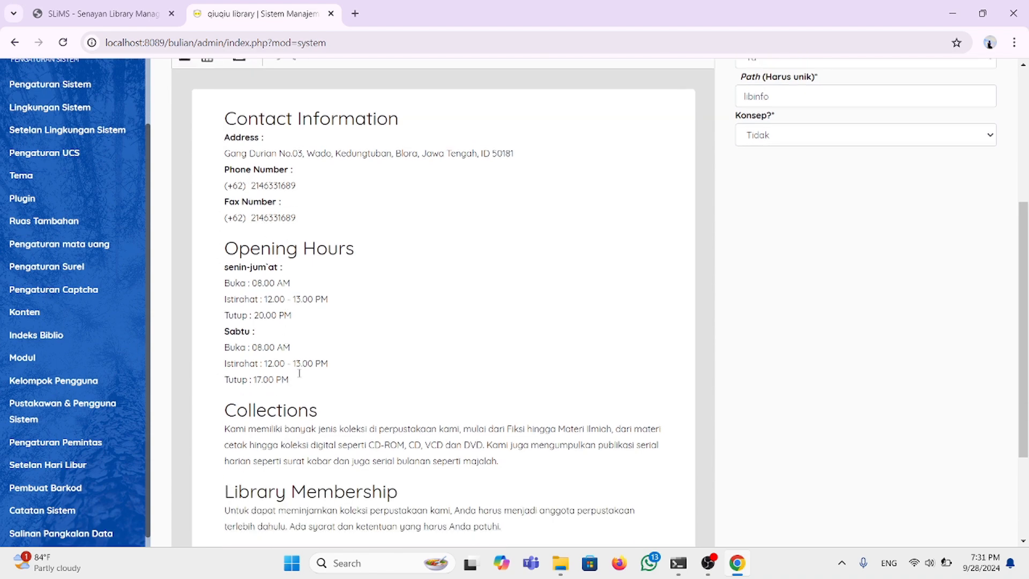
scroll(299, 374, down, 1)
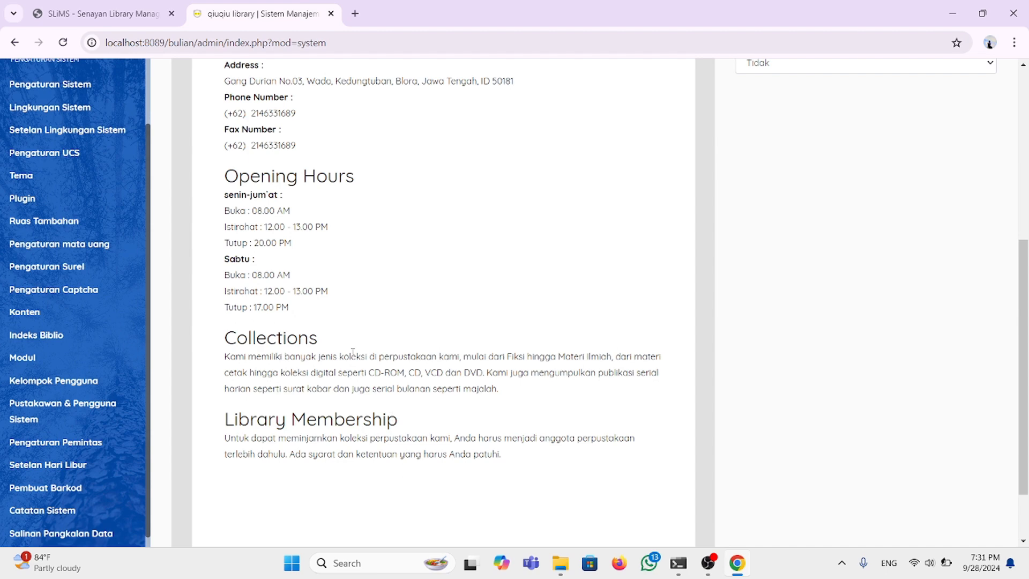
scroll(353, 351, up, 3)
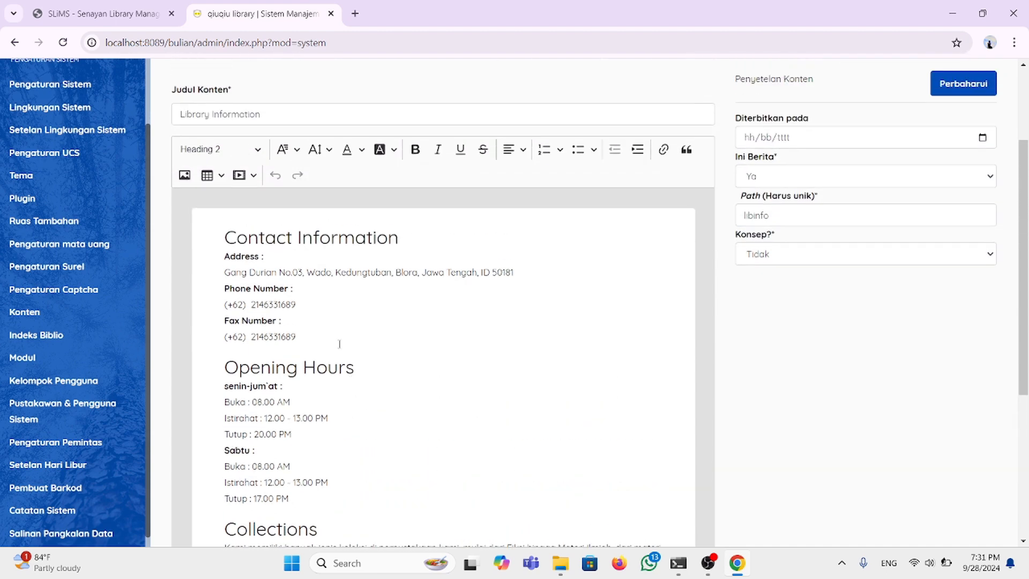
drag(224, 275, 514, 279)
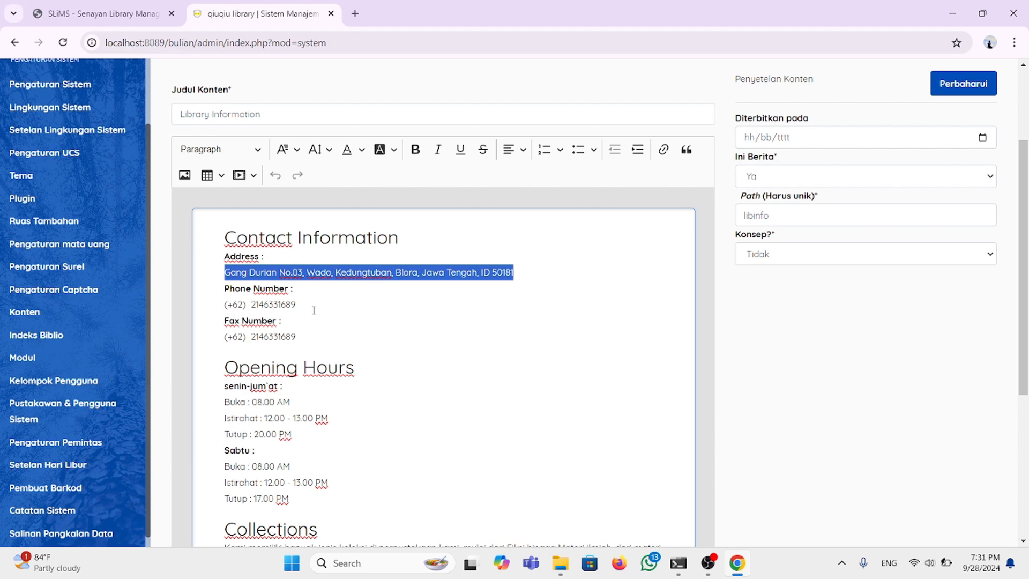
scroll(294, 306, down, 1)
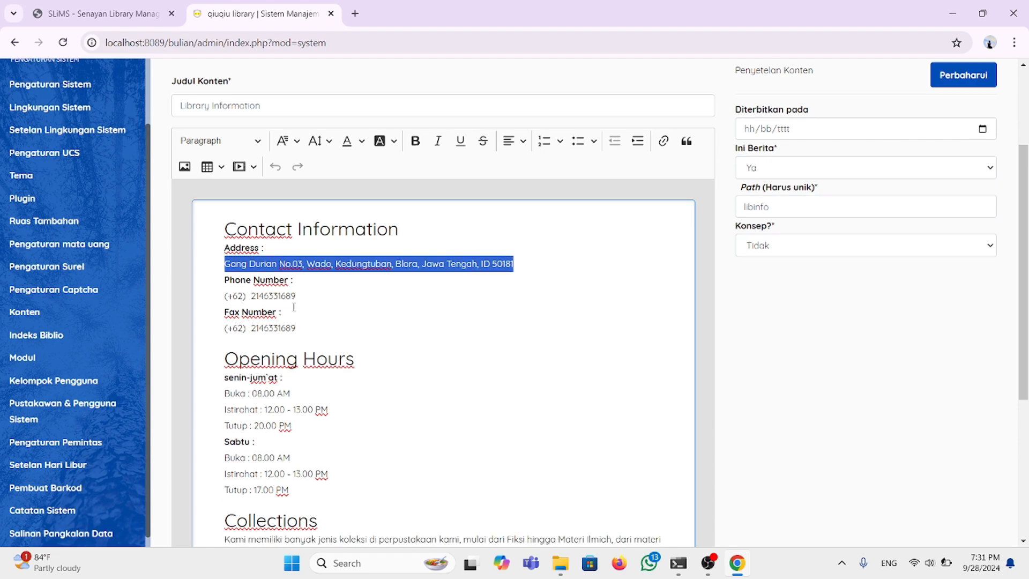
scroll(268, 297, down, 2)
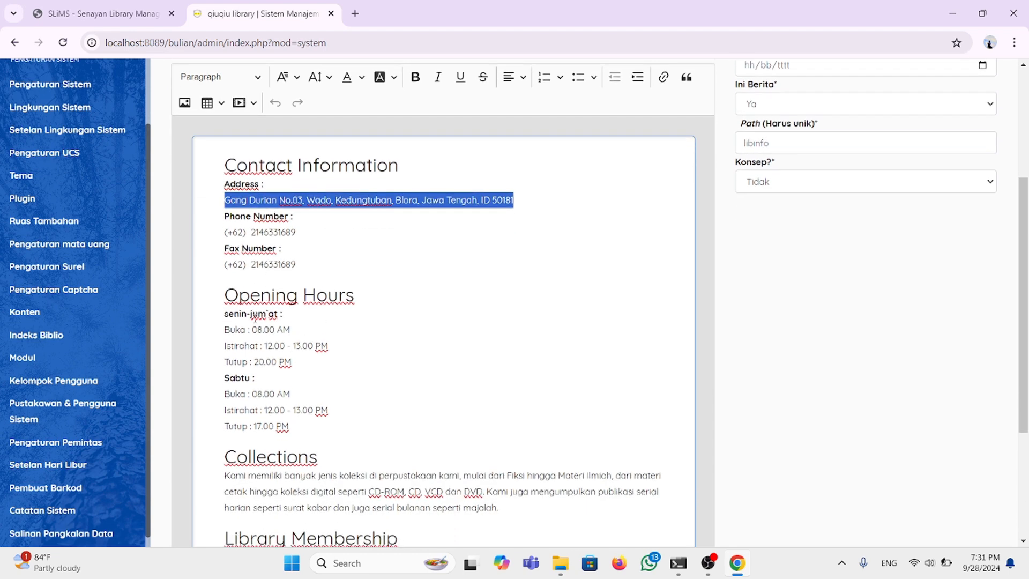
scroll(295, 359, down, 1)
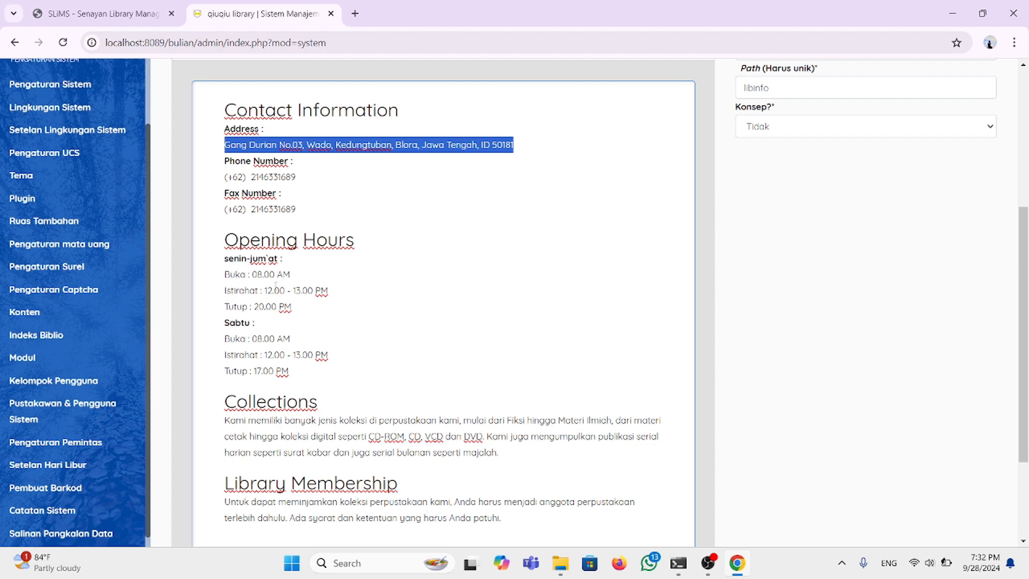
click(244, 277)
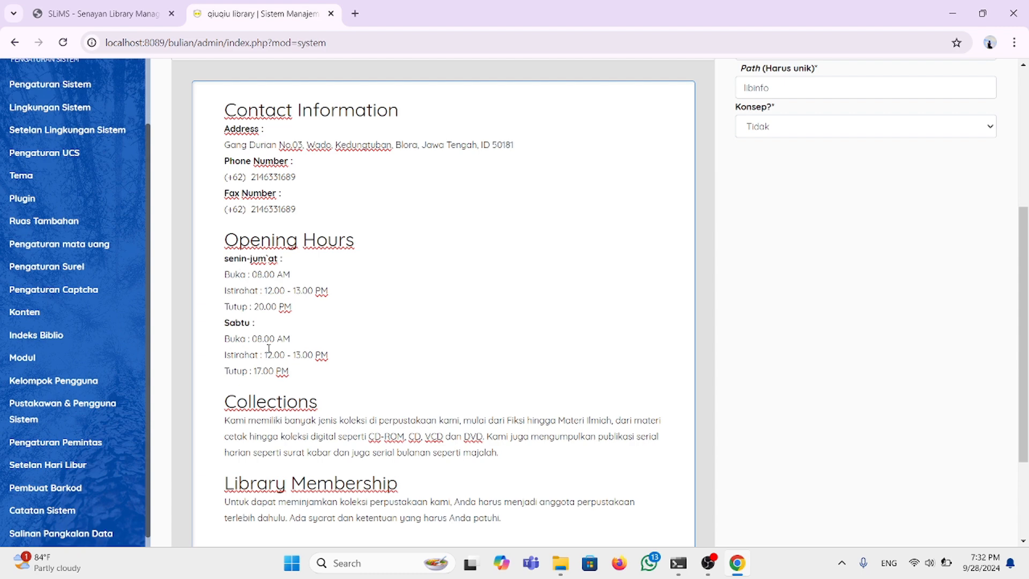
Step: Save the edited Library Information content with Perbaharui
scroll(258, 335, down, 1)
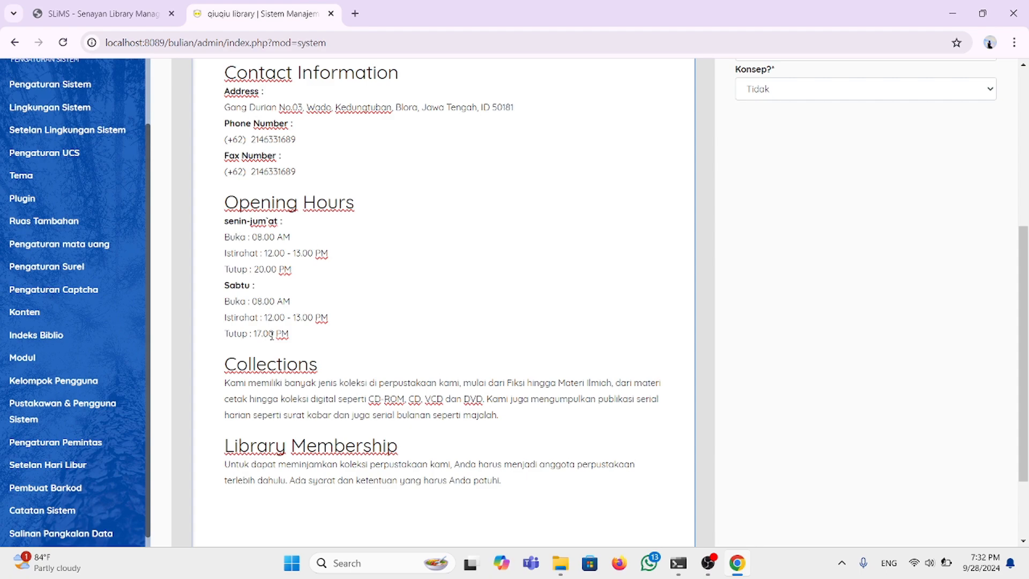
scroll(268, 335, down, 2)
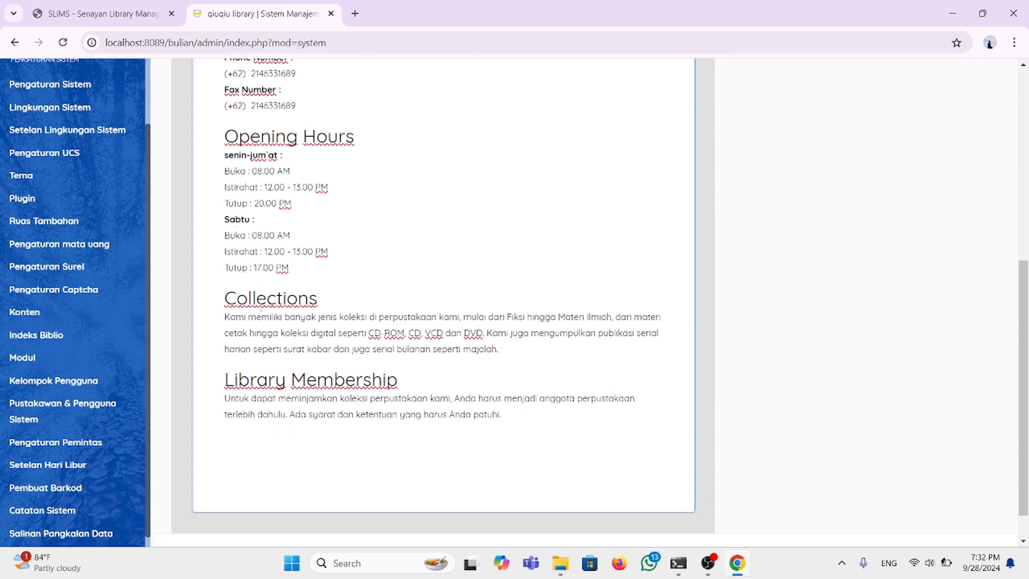
scroll(240, 170, up, 4)
scroll(240, 167, down, 4)
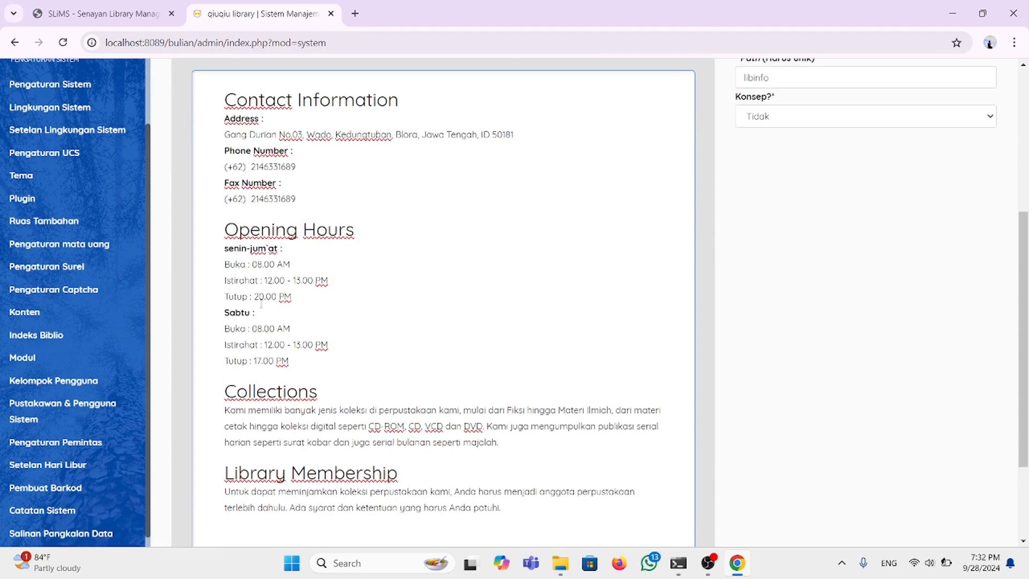
scroll(240, 168, down, 1)
scroll(261, 302, up, 4)
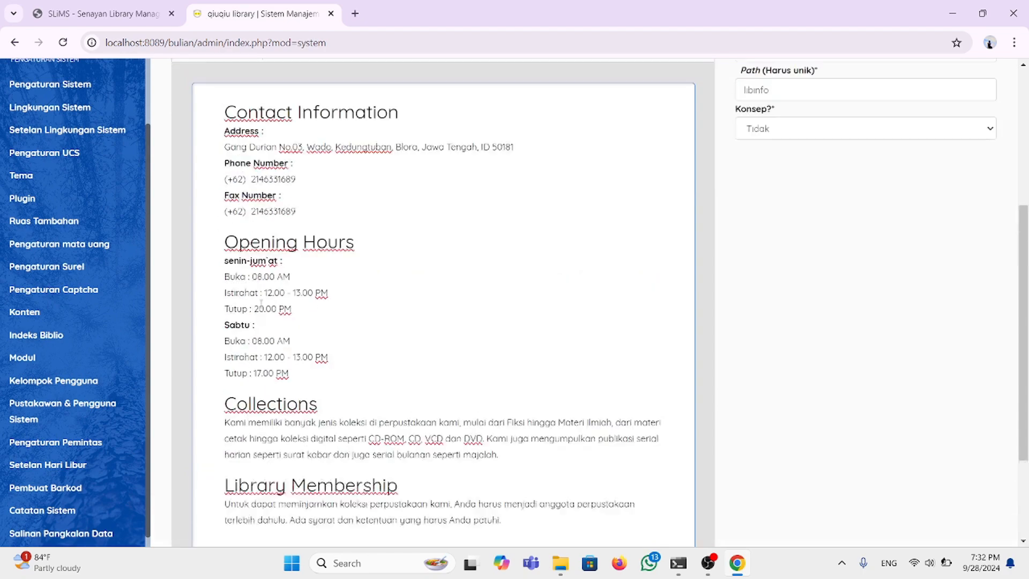
scroll(261, 303, down, 1)
scroll(261, 303, up, 2)
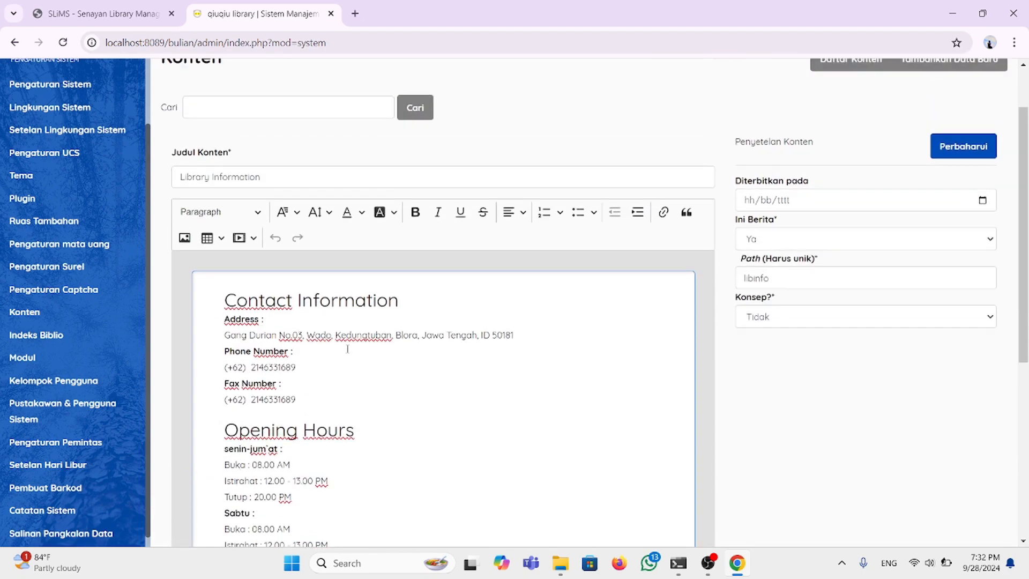
scroll(346, 351, down, 3)
scroll(346, 351, up, 3)
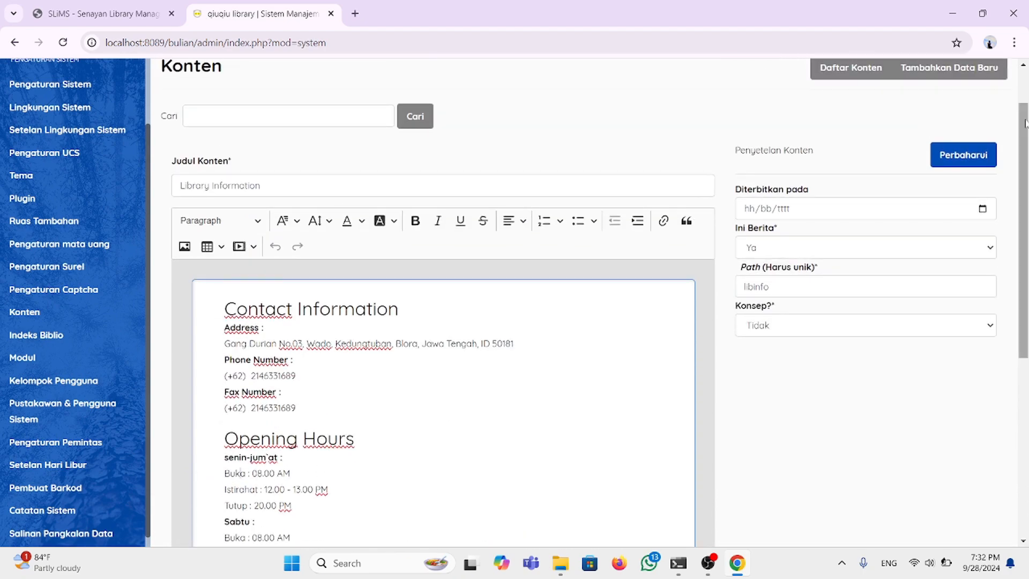
click(963, 160)
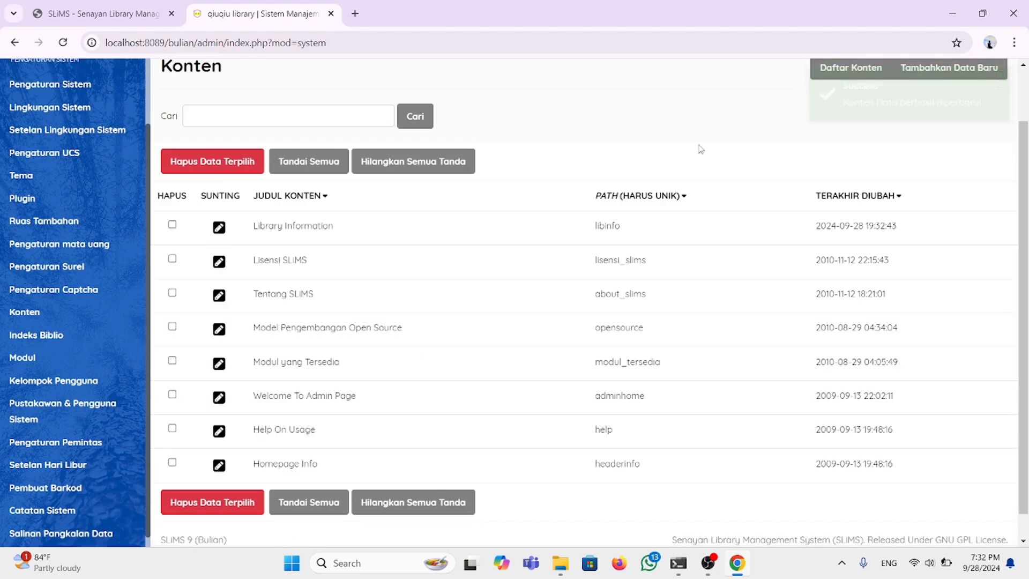
scroll(701, 150, up, 2)
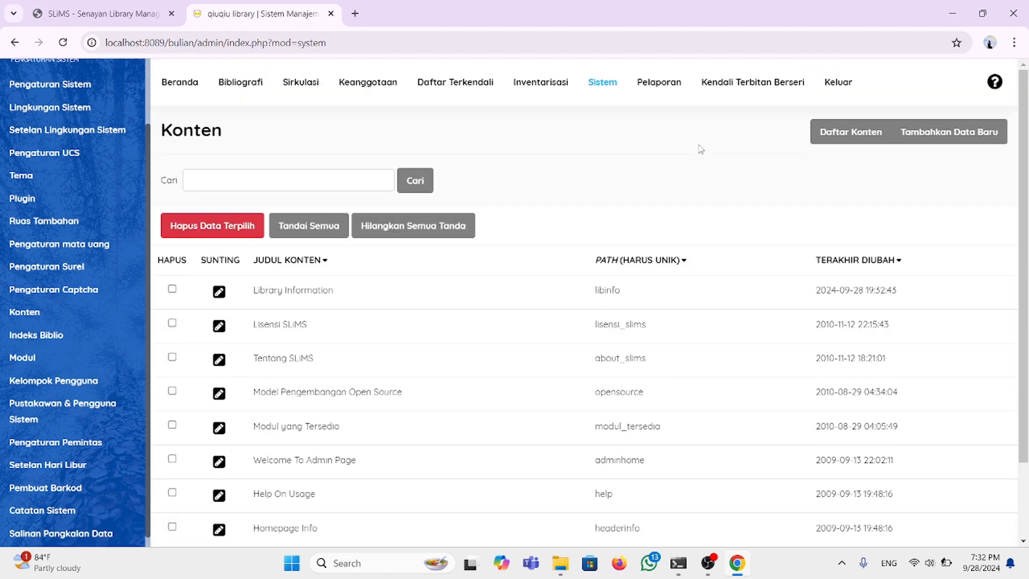
Step: Log out of administration and check the public Library Information page
click(829, 83)
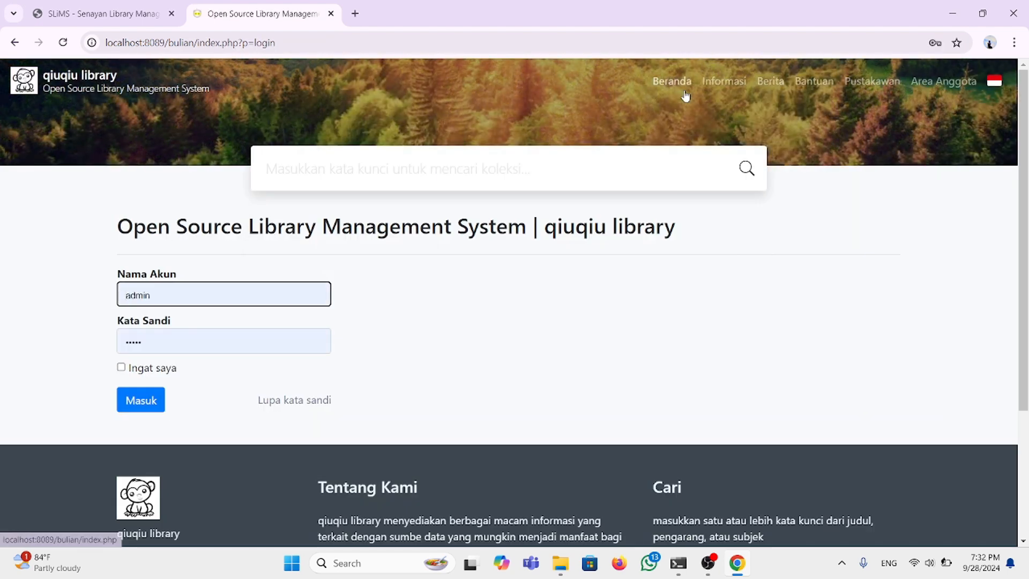
click(725, 86)
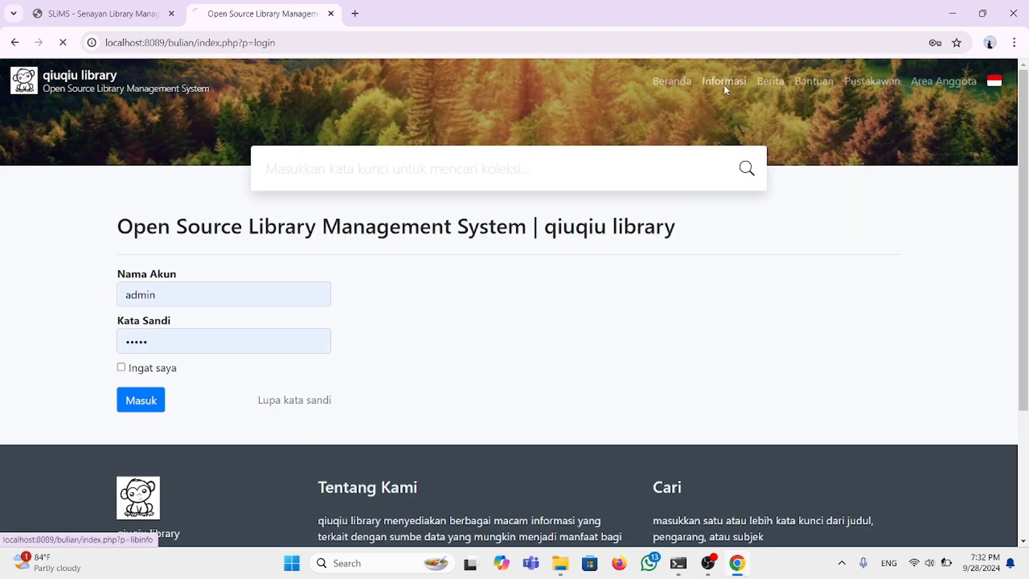
scroll(549, 292, down, 3)
scroll(455, 297, down, 4)
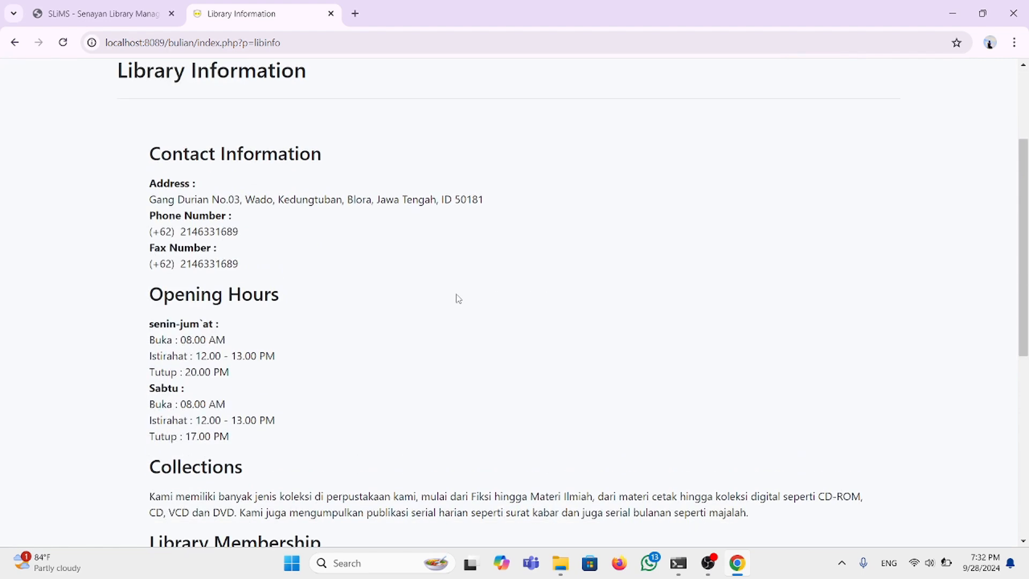
scroll(413, 306, up, 2)
scroll(413, 306, up, 4)
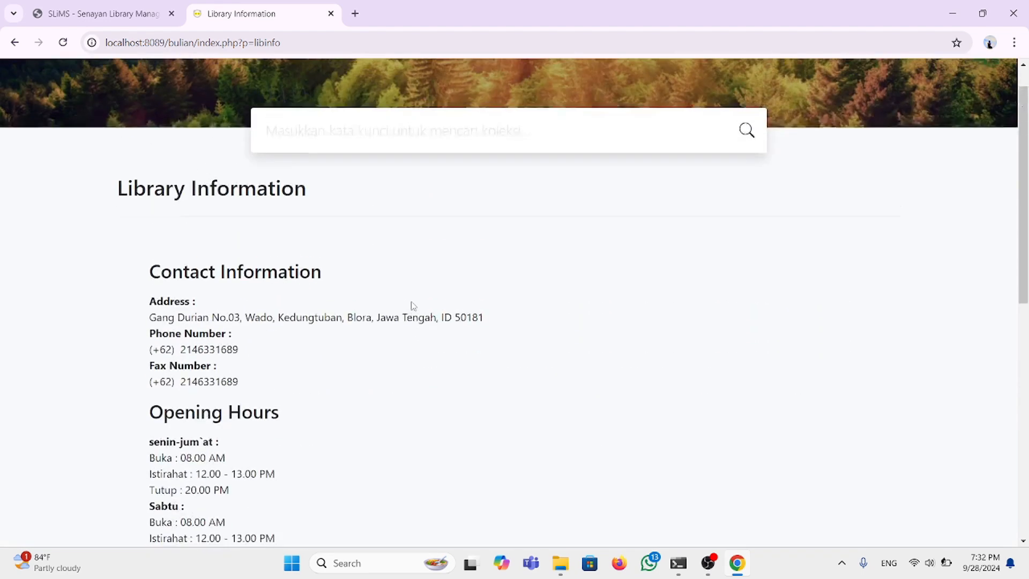
scroll(411, 306, down, 2)
scroll(411, 306, up, 2)
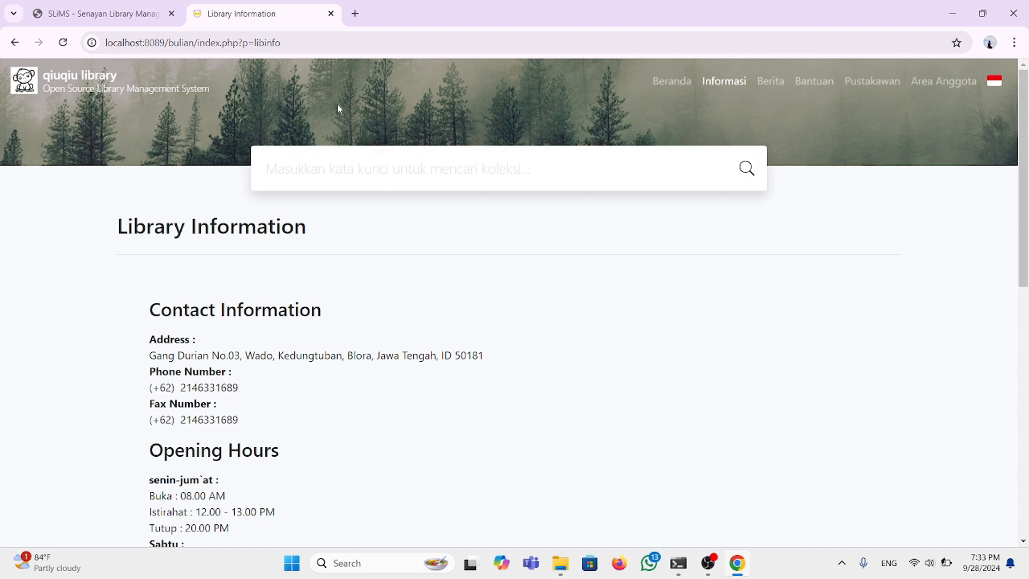
Step: Change the URL to index.php?p=login and sign back in as admin
click(292, 43)
click(292, 43)
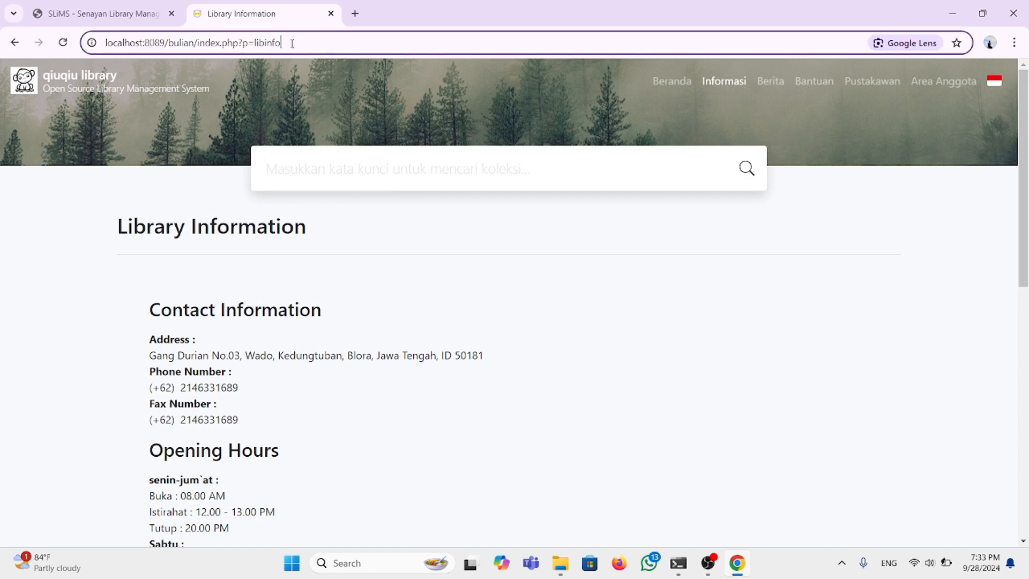
key(BackSpace)
key(BackSpace)
key(BackSpace)
key(BackSpace)
key(BackSpace)
key(BackSpace)
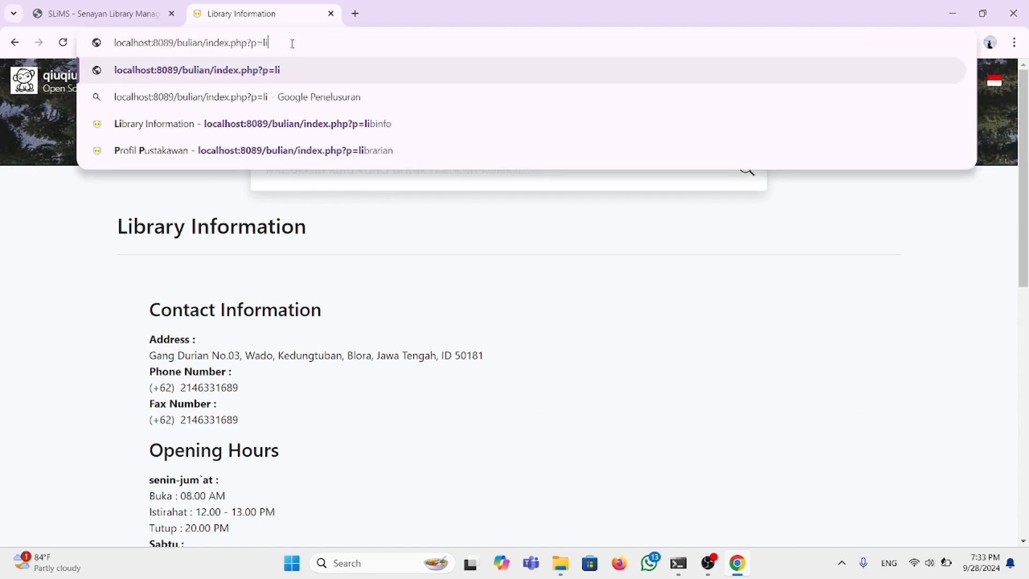
text(ogin)
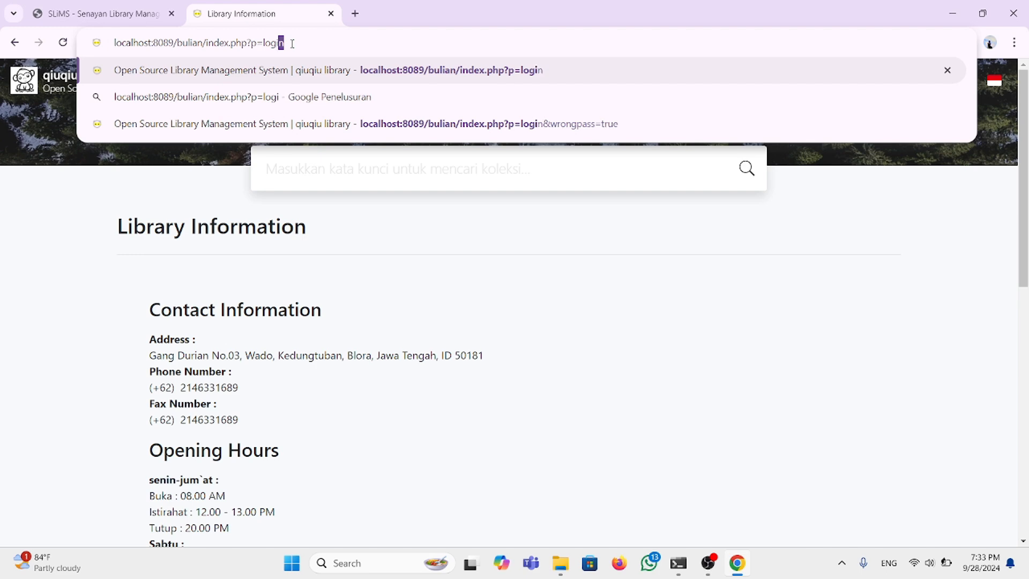
key(Return)
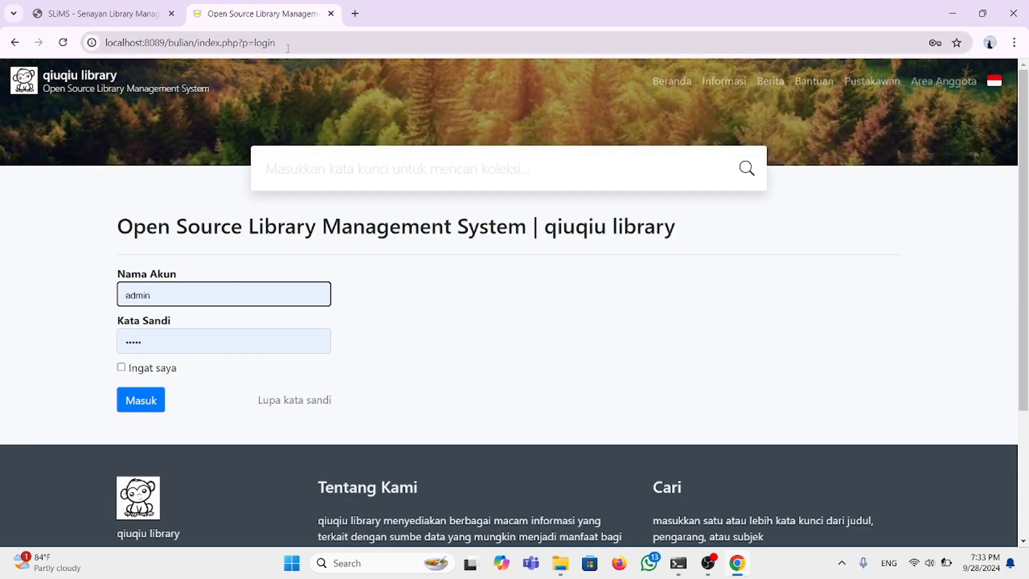
click(151, 398)
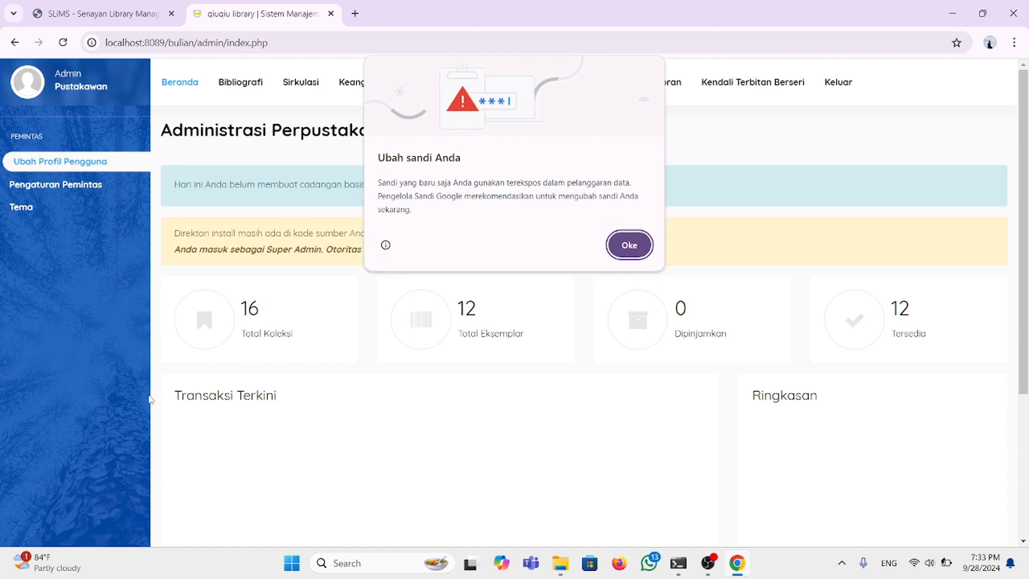
Step: Dismiss the 'Ubah sandi Anda' password popup and open the Sistem section
click(625, 247)
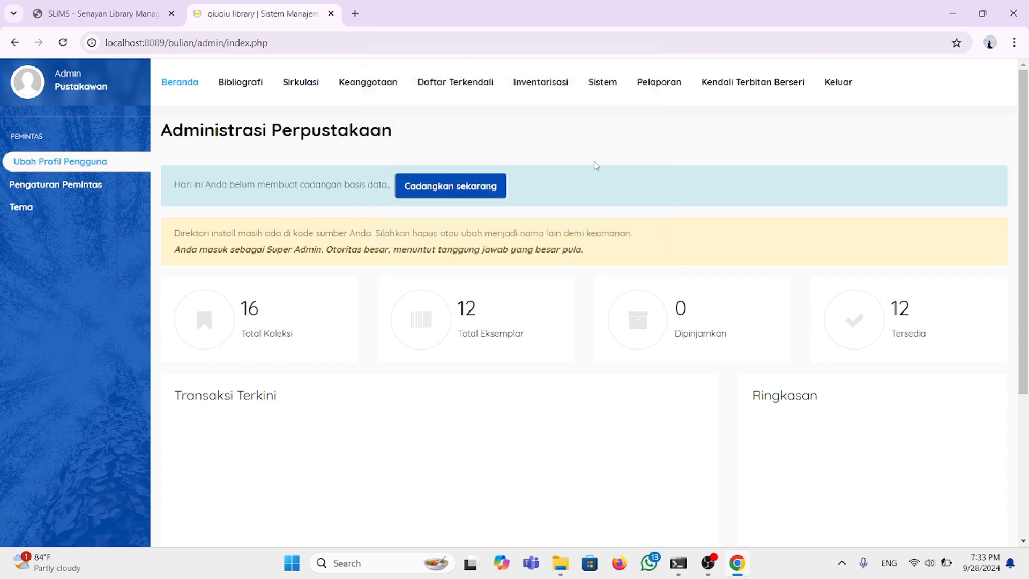
click(603, 83)
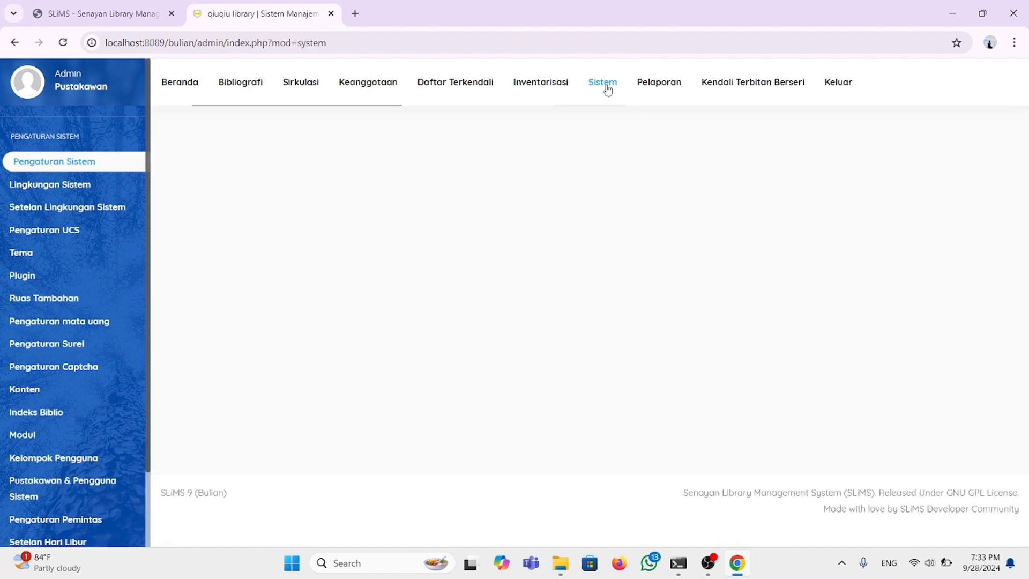
scroll(312, 207, down, 2)
scroll(312, 207, up, 1)
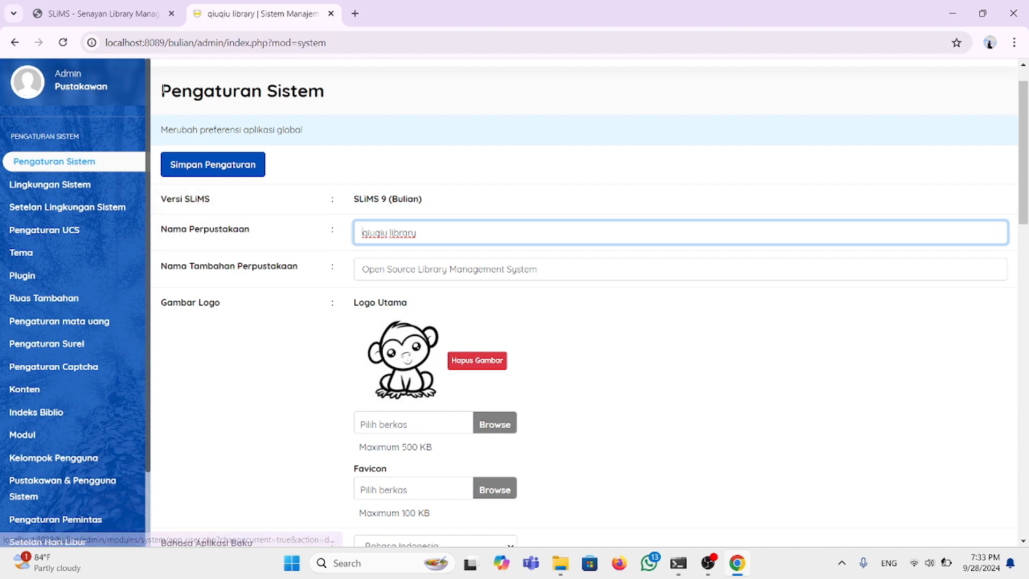
scroll(292, 243, down, 1)
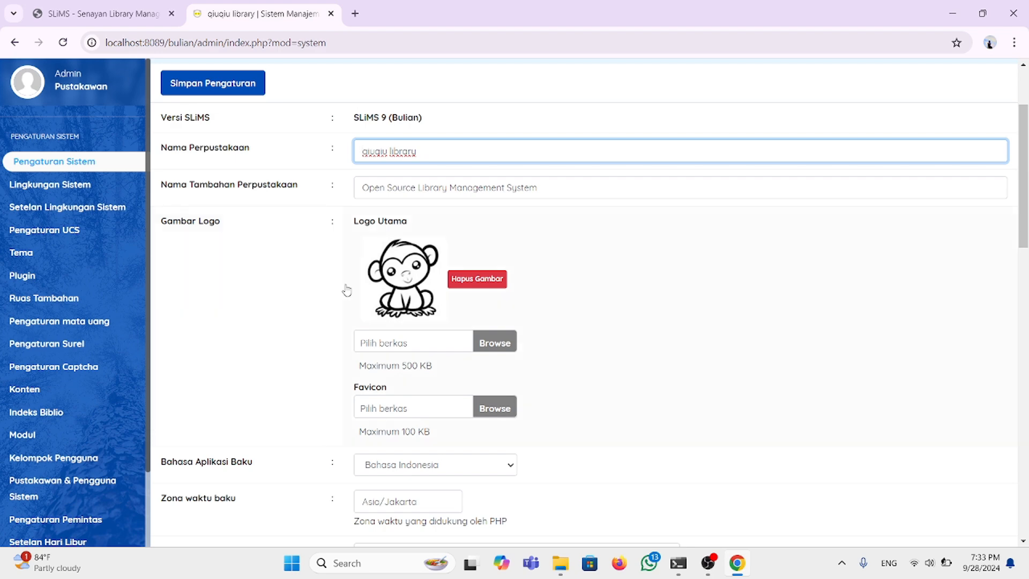
scroll(345, 289, down, 2)
scroll(344, 290, up, 1)
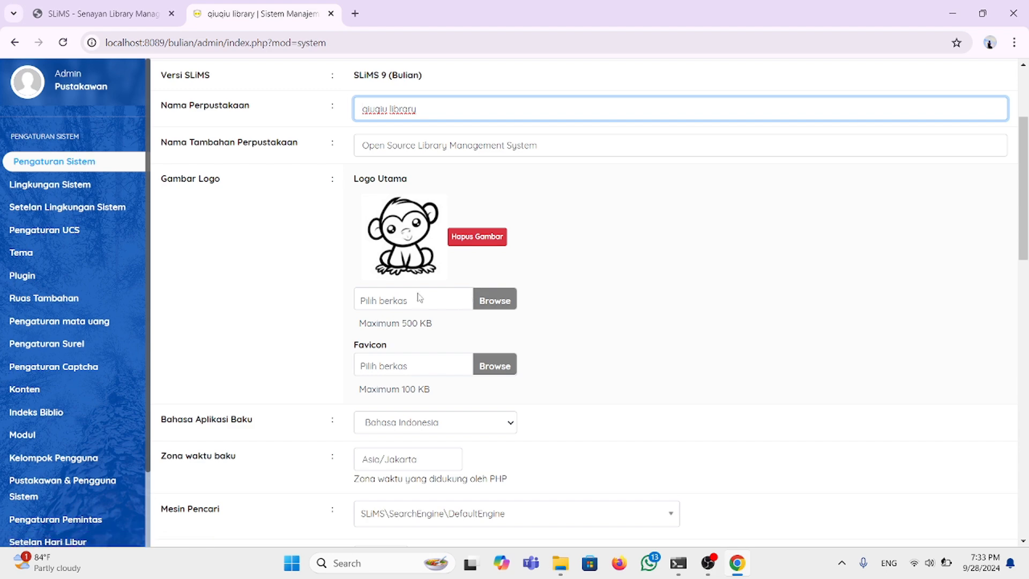
Step: Pick poto ktp.jpg from the Pictures folder as the Logo Utama image file
click(496, 304)
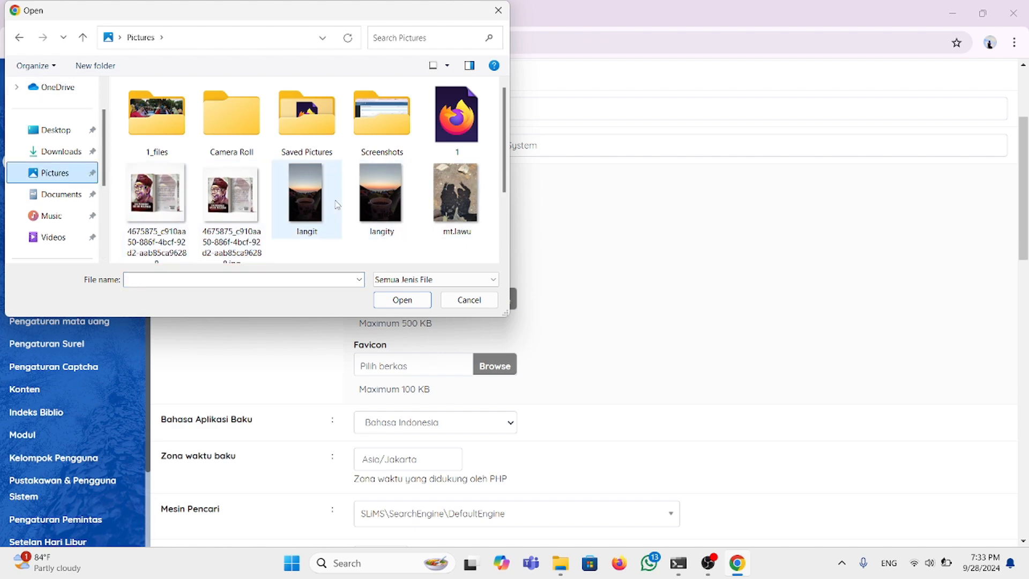
scroll(392, 194, down, 2)
scroll(395, 194, up, 2)
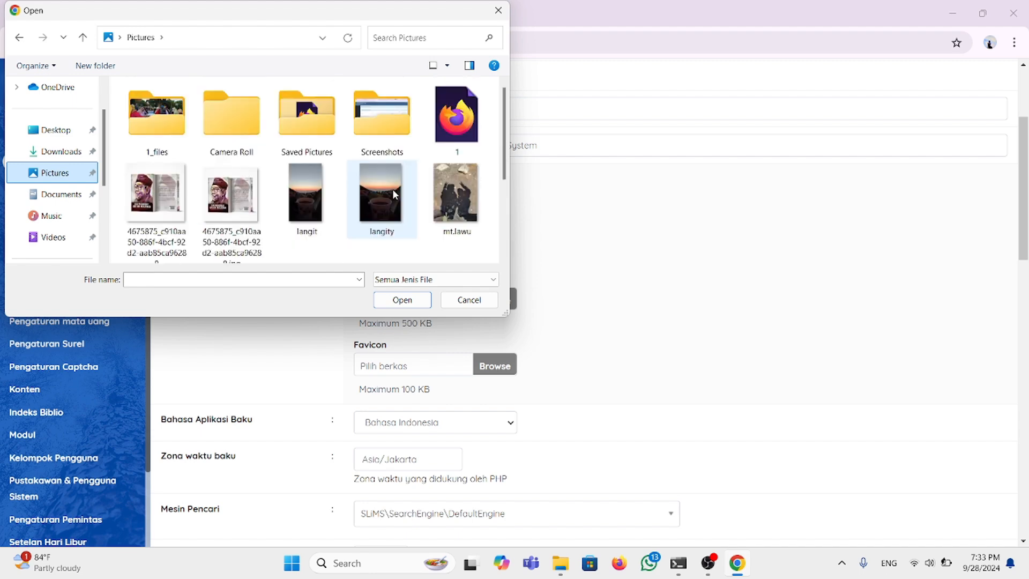
scroll(395, 194, down, 2)
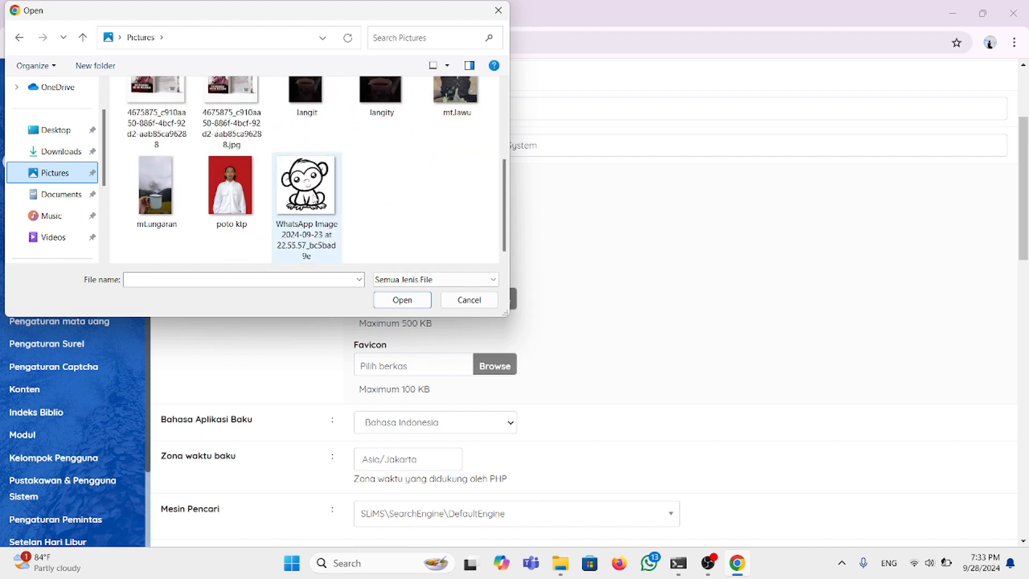
scroll(313, 197, up, 1)
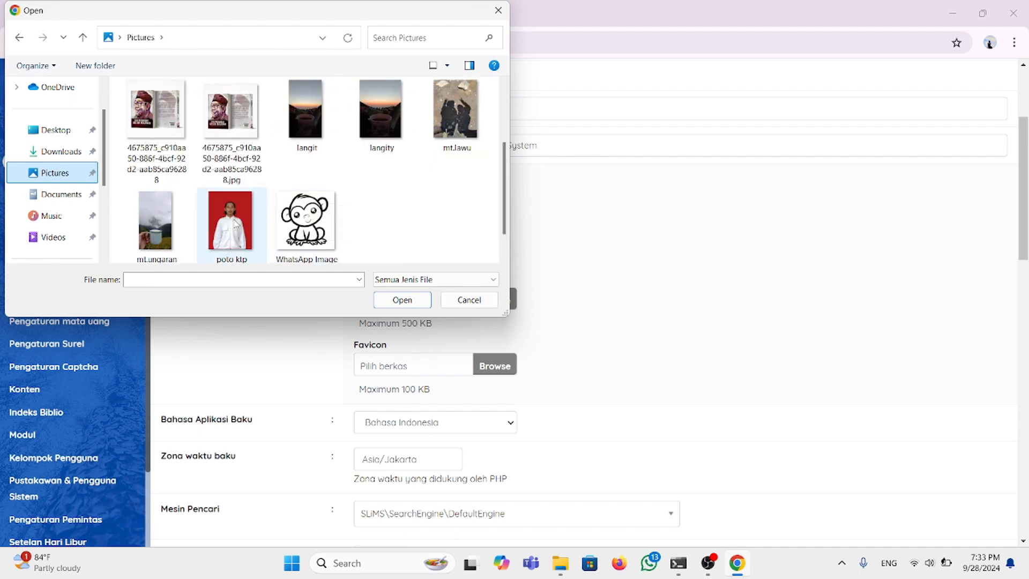
click(234, 224)
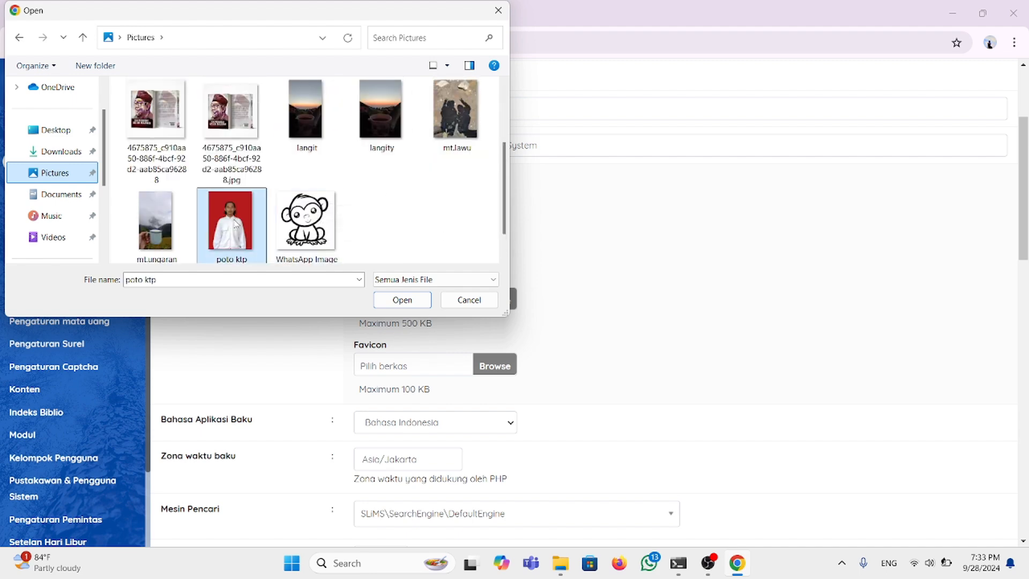
click(395, 304)
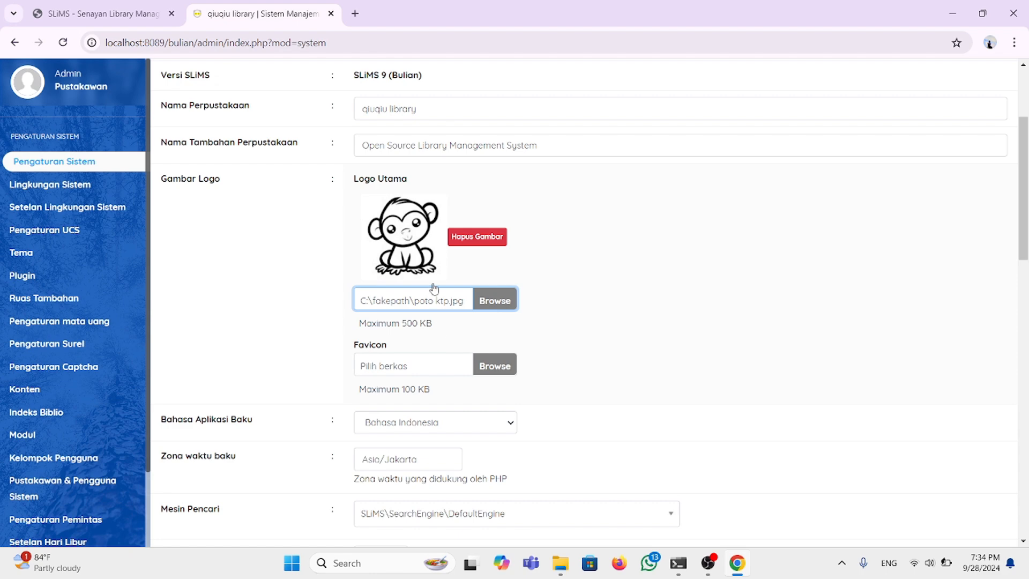
Step: Review the default application language, keeping Bahasa Indonesia
scroll(433, 289, down, 2)
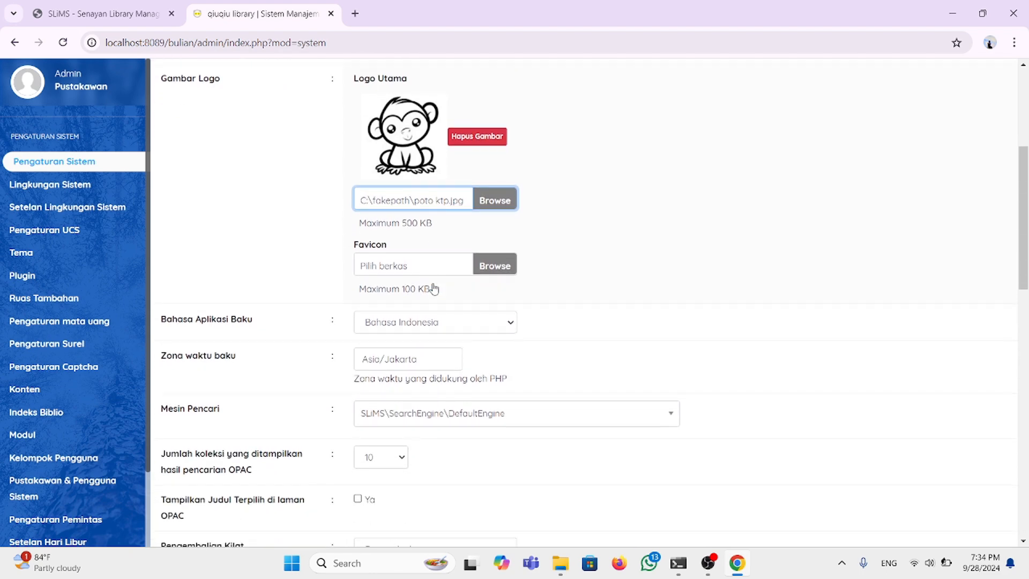
scroll(434, 289, down, 2)
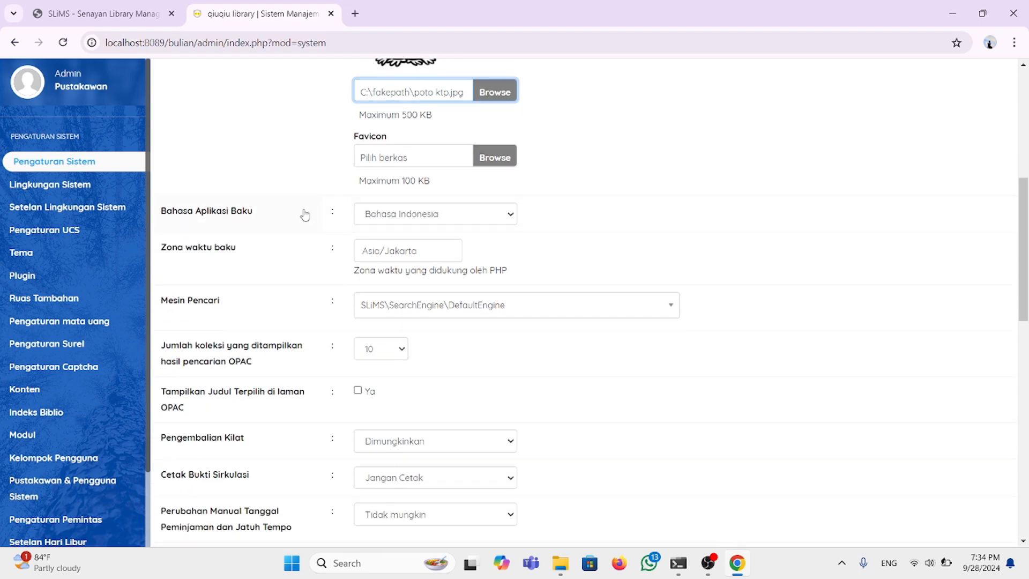
click(509, 214)
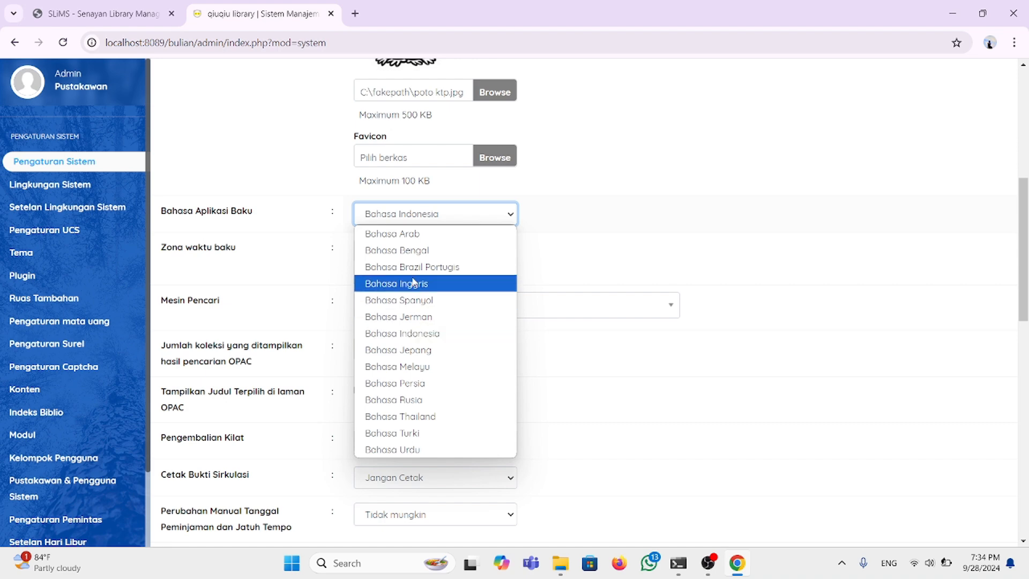
click(425, 333)
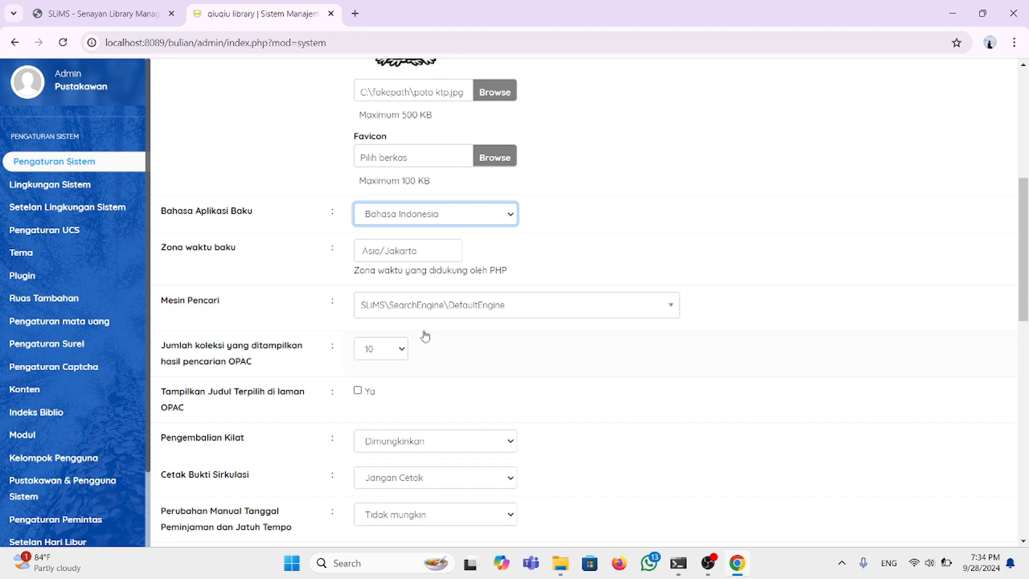
Step: Check the search engine options, leaving DefaultEngine selected
scroll(425, 308, down, 1)
scroll(425, 308, down, 1)
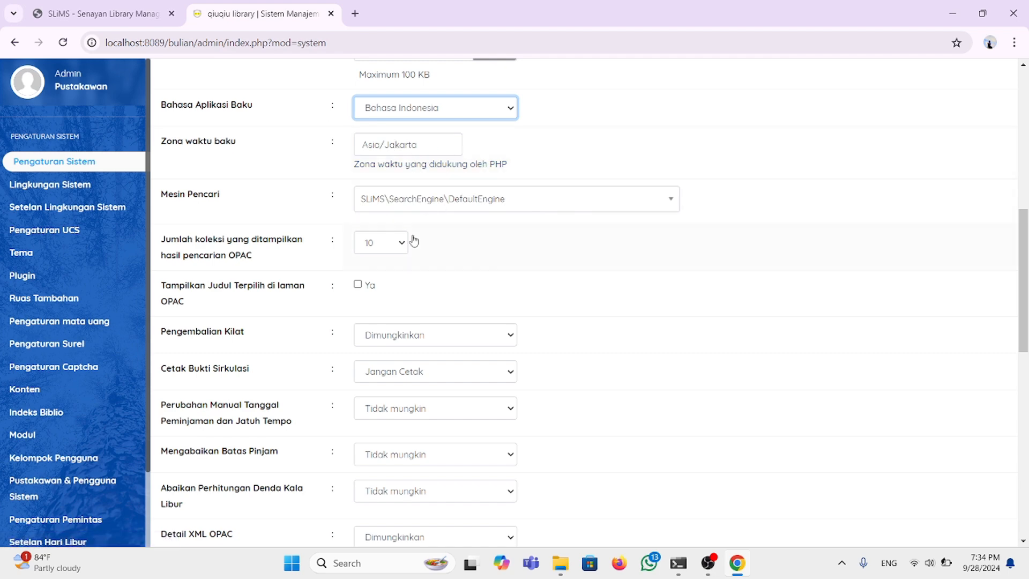
scroll(413, 240, down, 1)
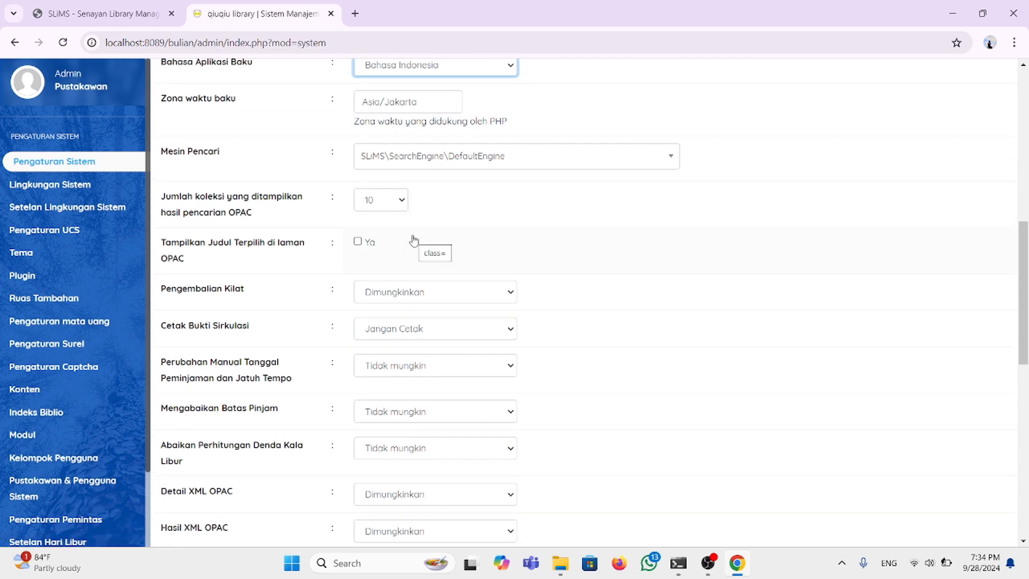
scroll(413, 240, down, 1)
scroll(413, 239, up, 1)
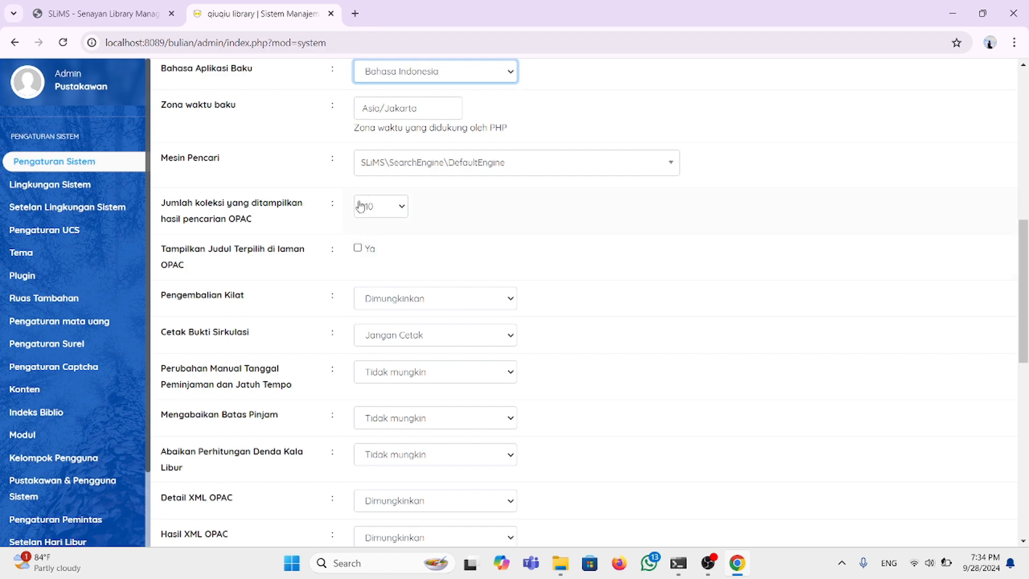
click(671, 165)
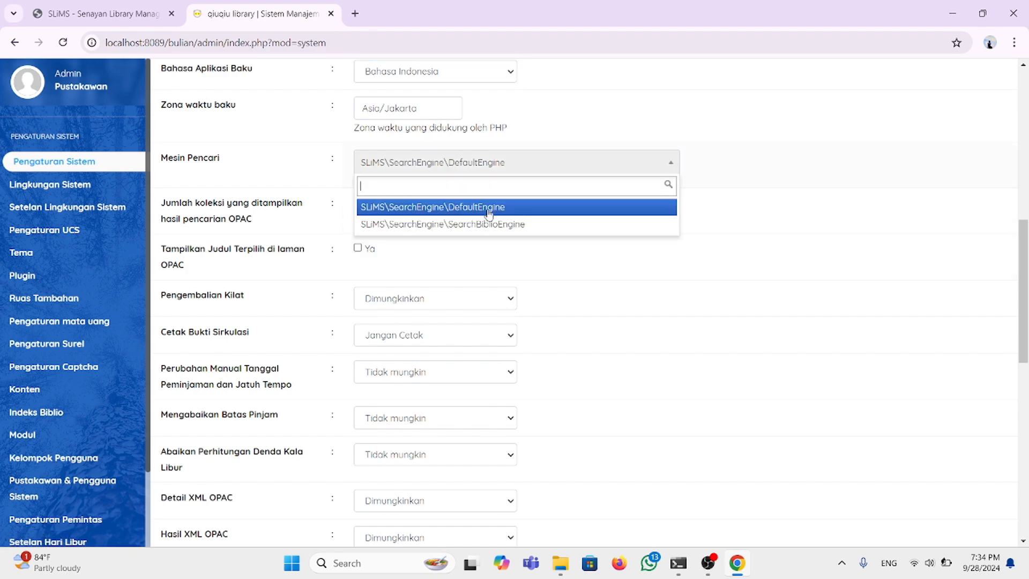
click(669, 167)
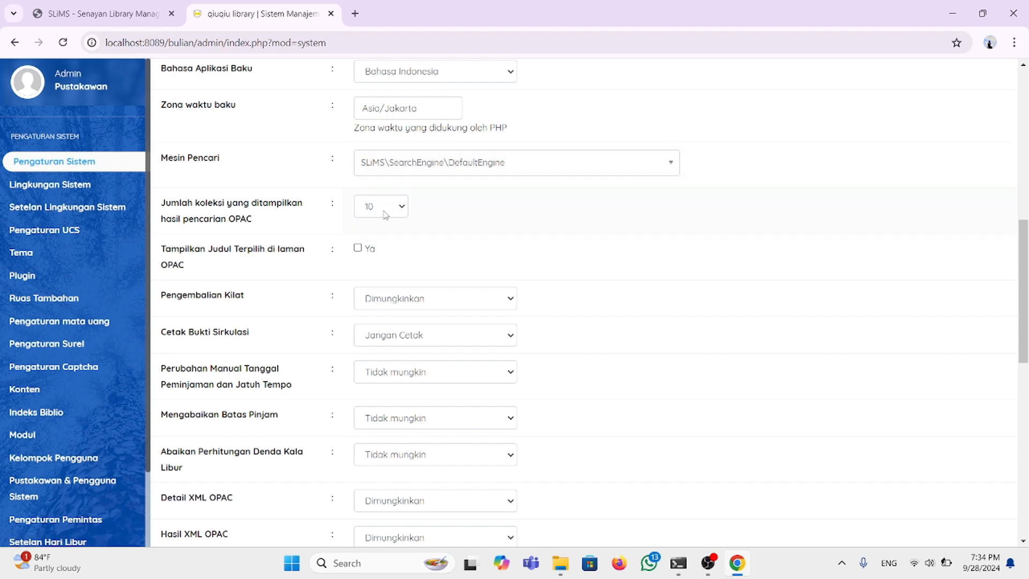
Step: Set the OPAC search results count to 20 collections
click(403, 208)
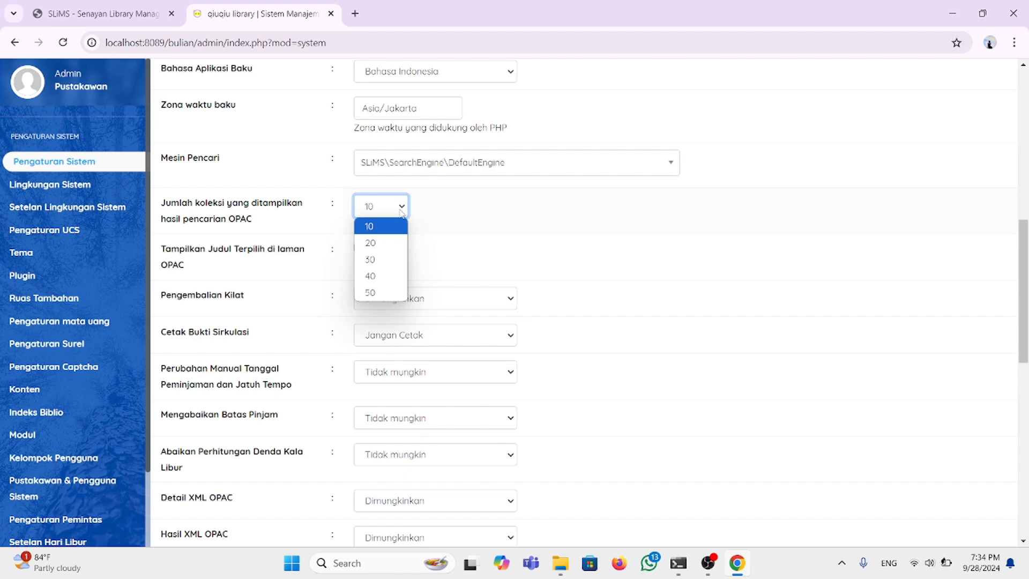
click(384, 244)
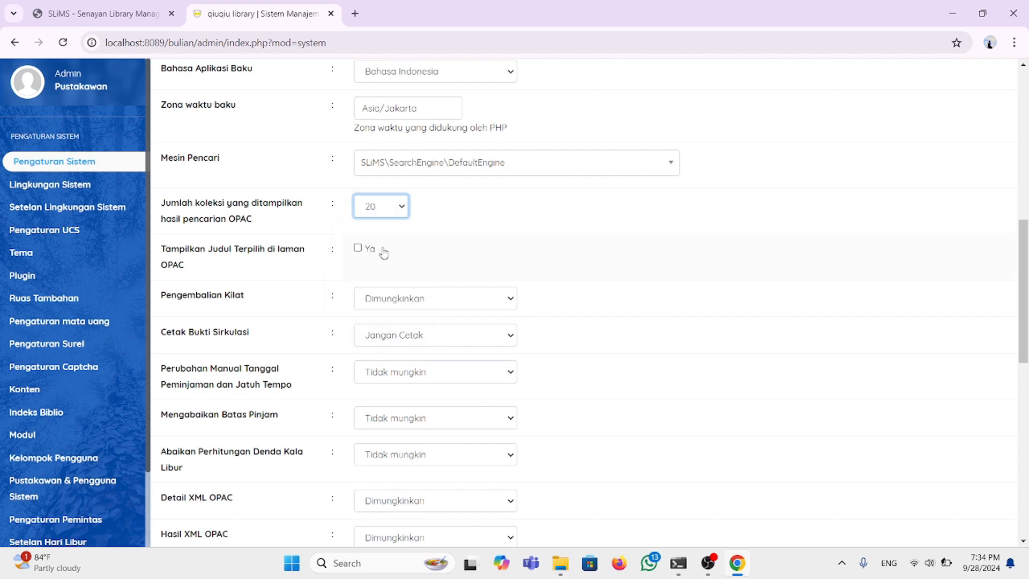
click(405, 209)
scroll(404, 206, up, 10)
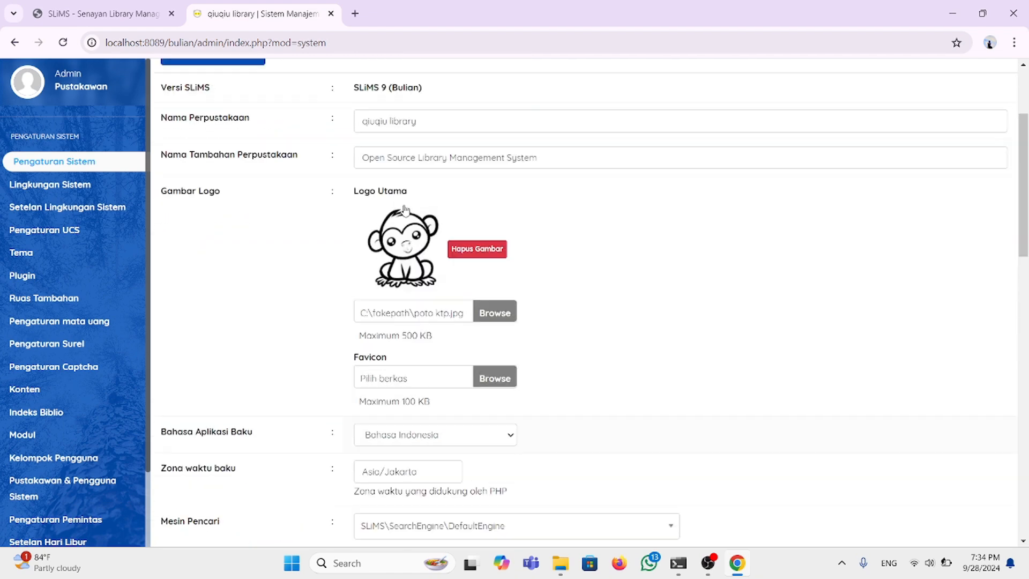
scroll(405, 205, down, 2)
scroll(404, 209, up, 2)
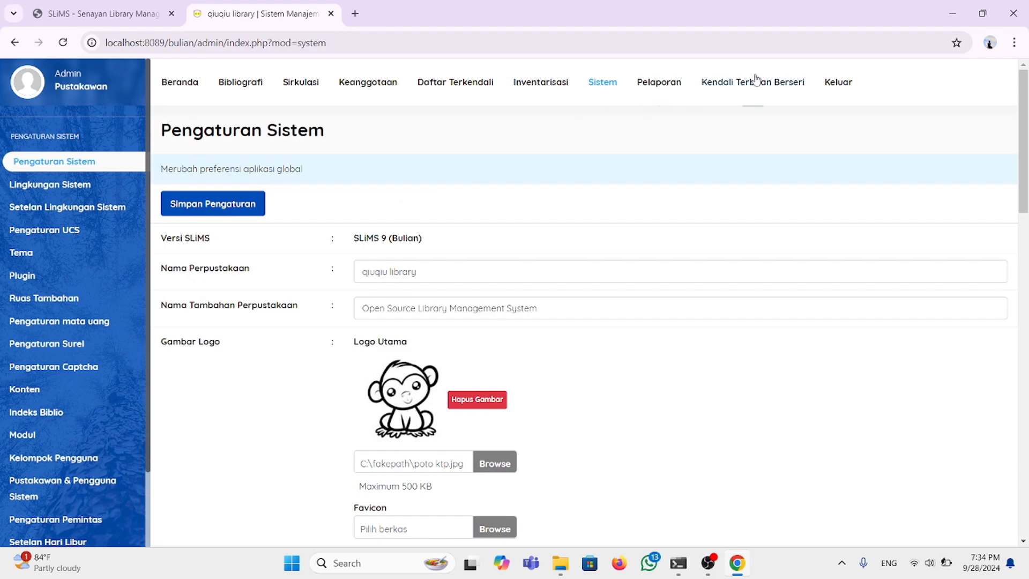
Step: Log out of the admin area and scroll through the qiuqiu library public home page
click(830, 87)
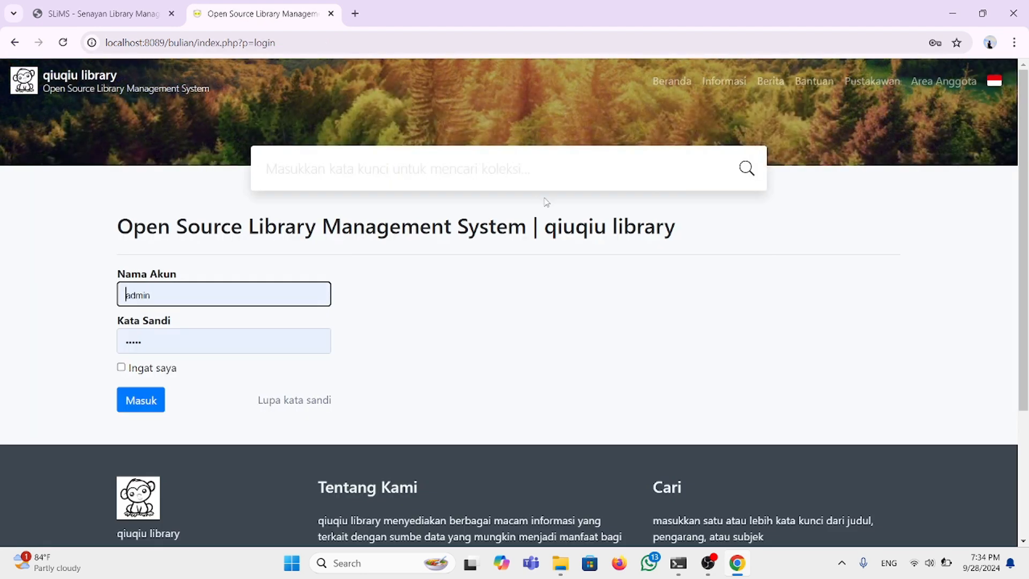
click(666, 84)
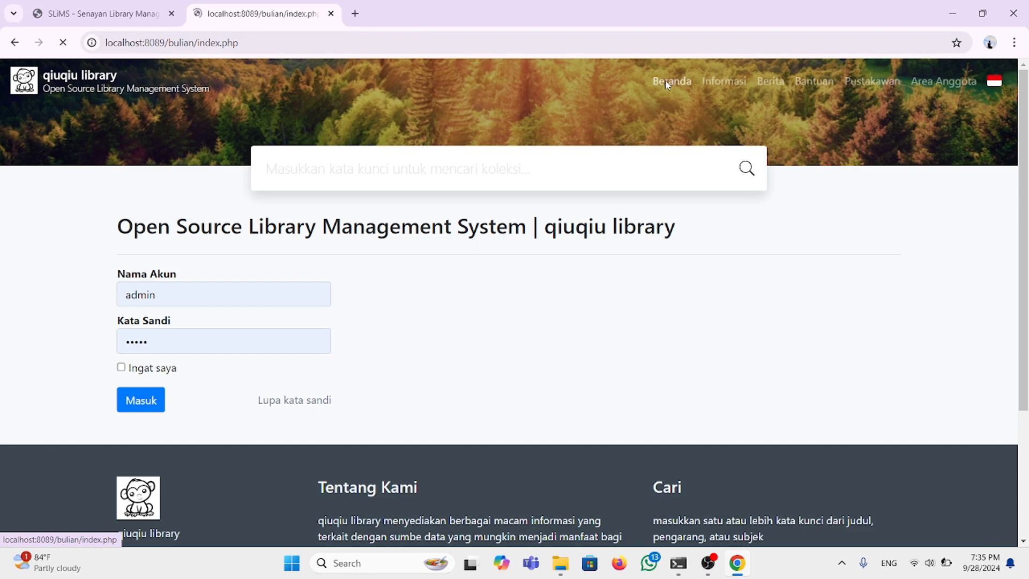
scroll(573, 302, down, 12)
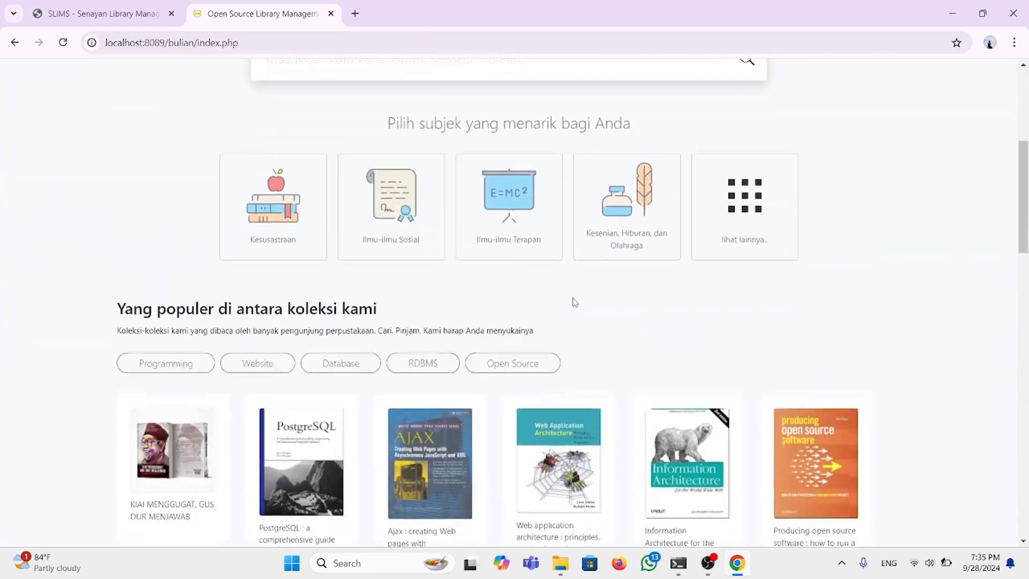
scroll(573, 303, down, 15)
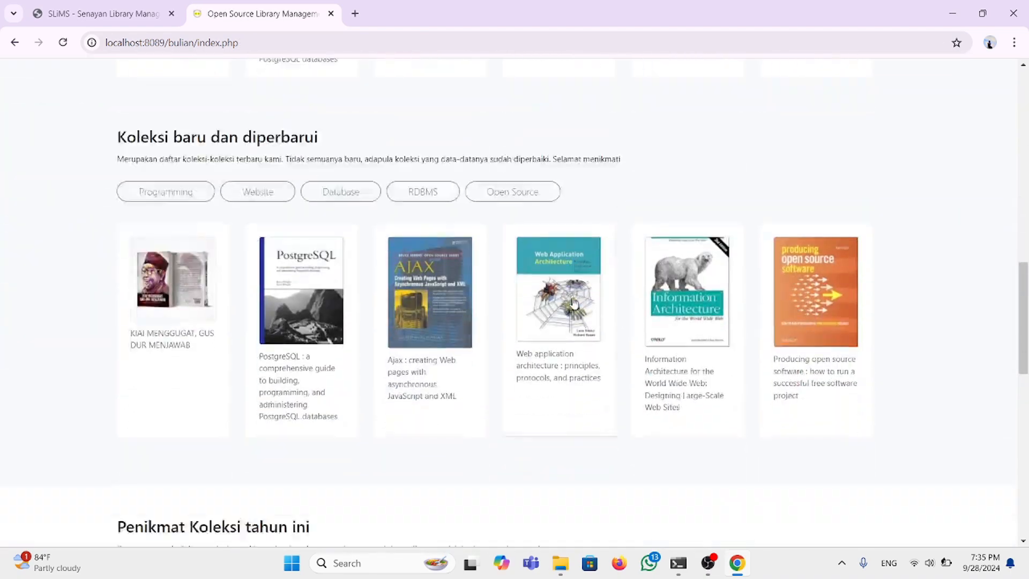
scroll(574, 301, up, 20)
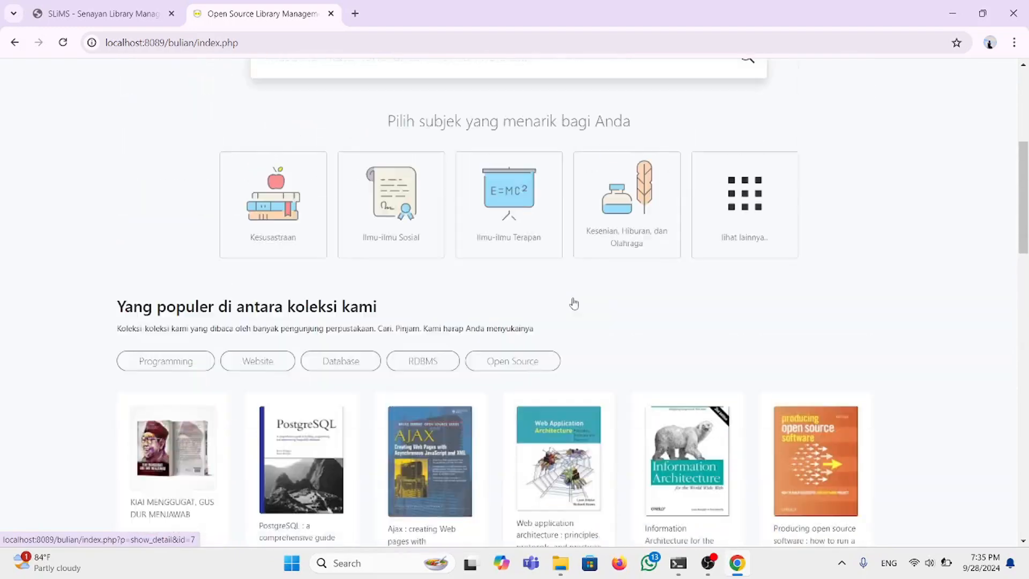
Step: View the full subject category list via 'lihat lainnya..', then close it
click(740, 237)
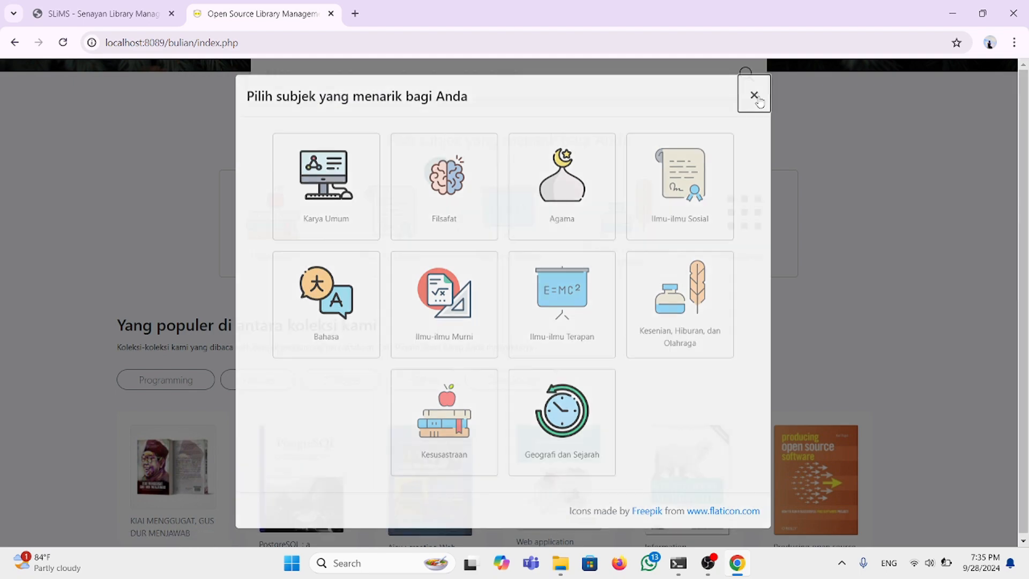
click(754, 98)
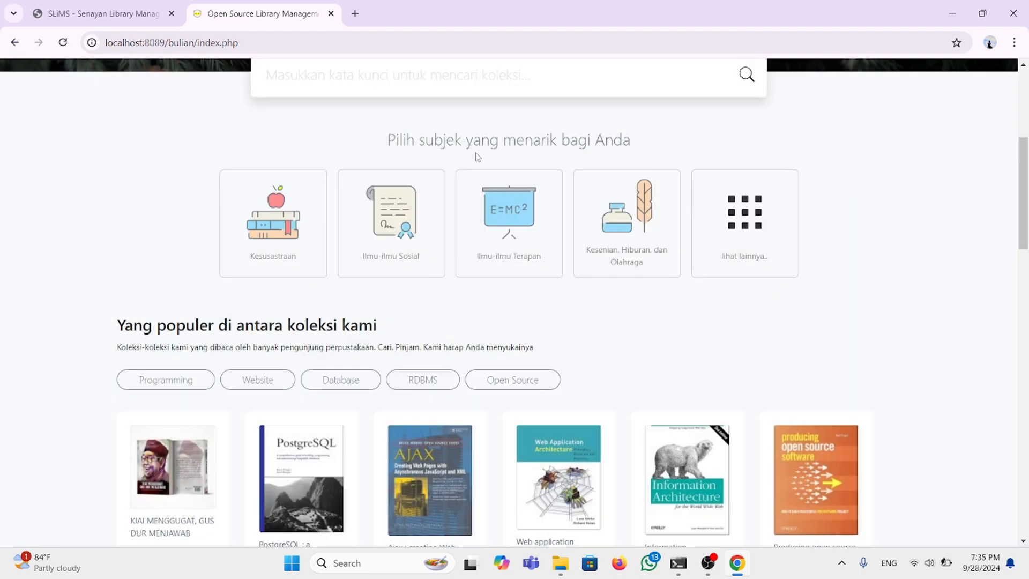
scroll(474, 152, up, 5)
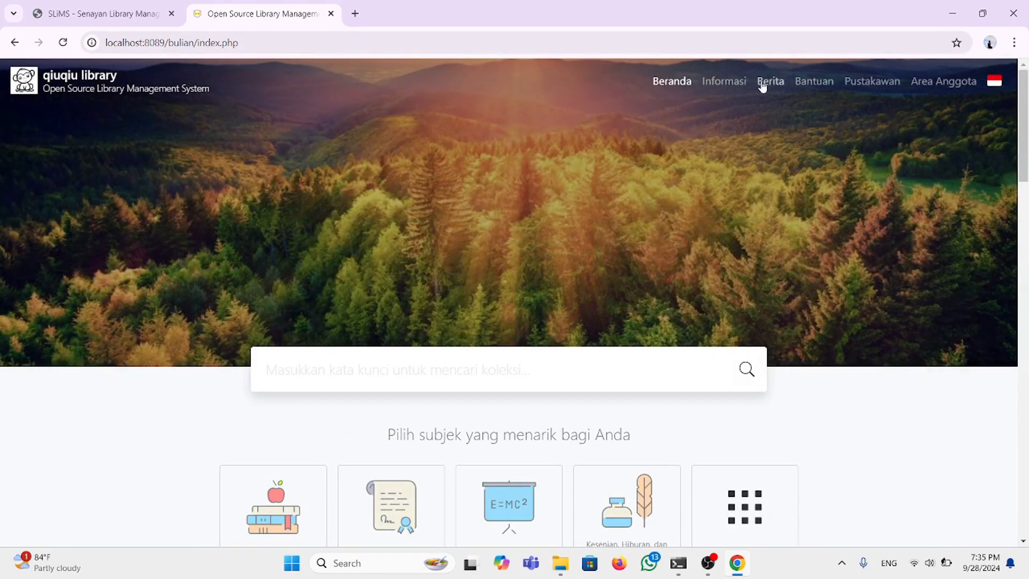
Step: Load index.php?p=login and sign in with the saved admin credentials, dismissing the password warning
click(739, 81)
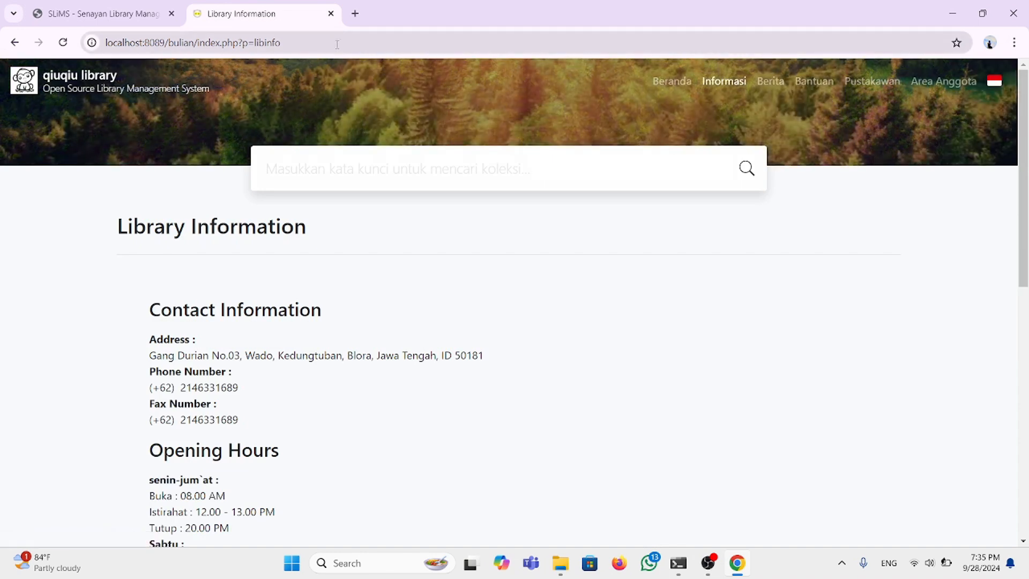
click(303, 45)
click(302, 46)
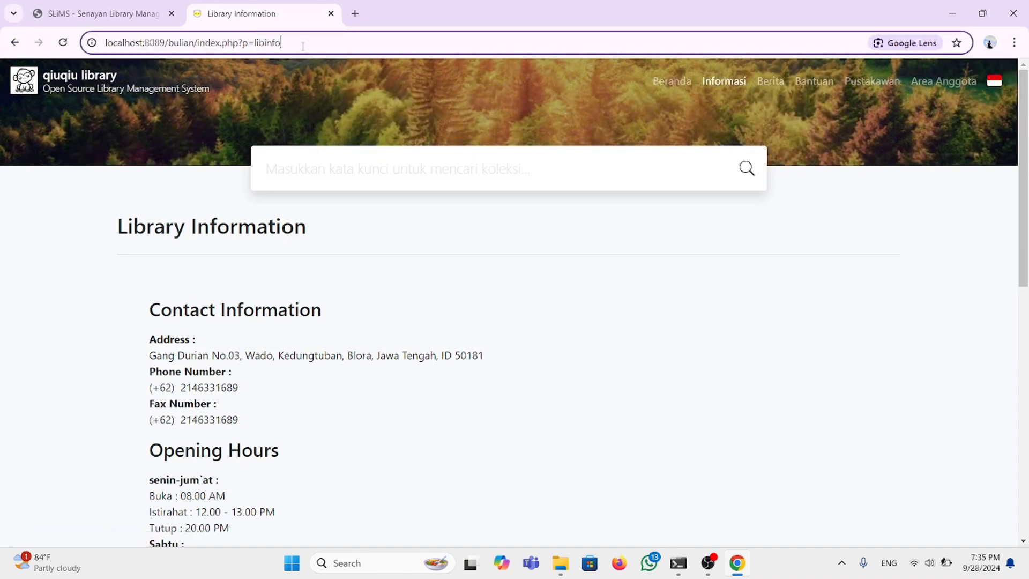
key(BackSpace)
key(BackSpace)
key(BackSpace)
key(BackSpace)
key(BackSpace)
key(BackSpace)
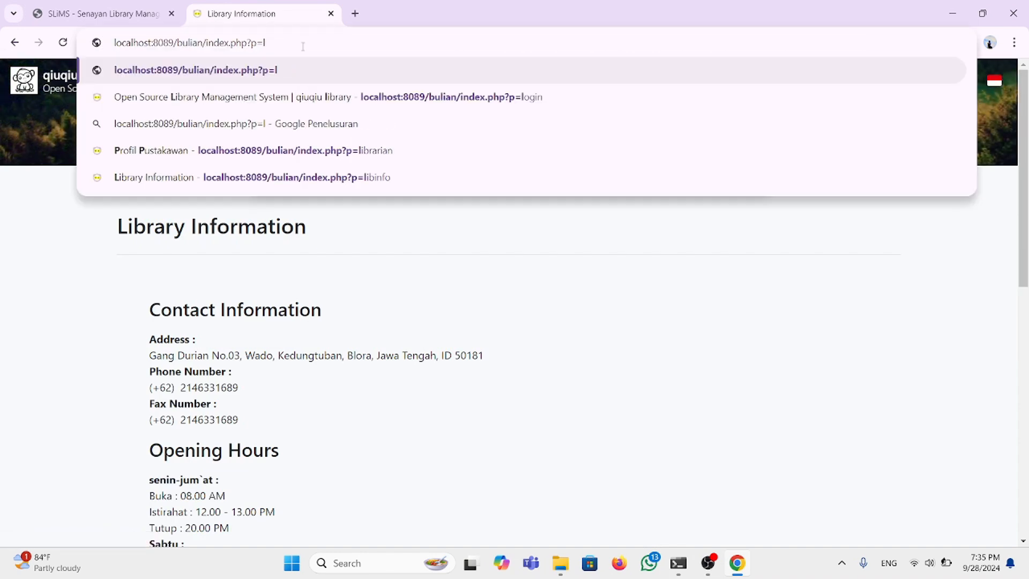
text(ogin)
key(Return)
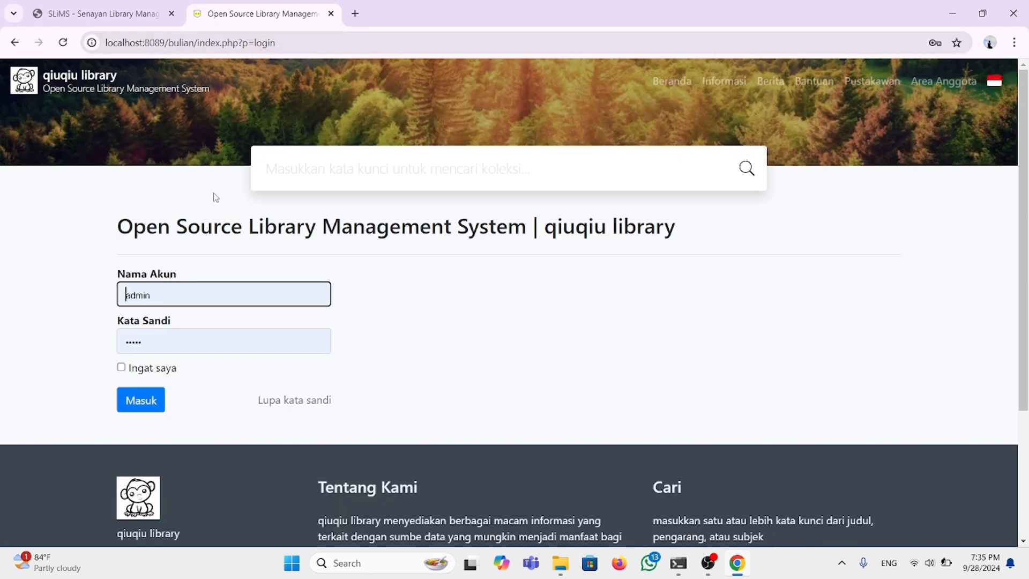
click(138, 405)
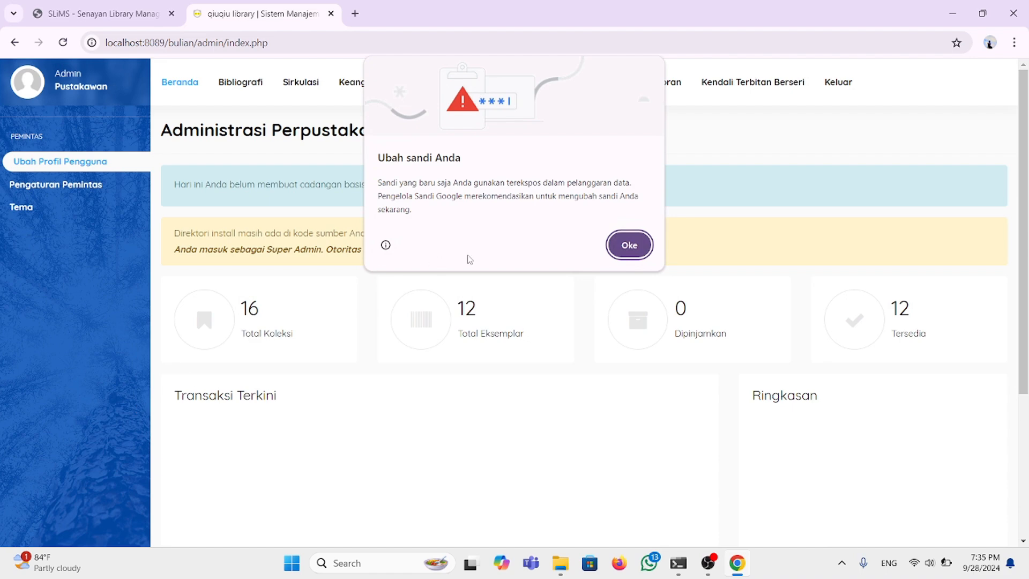
click(632, 244)
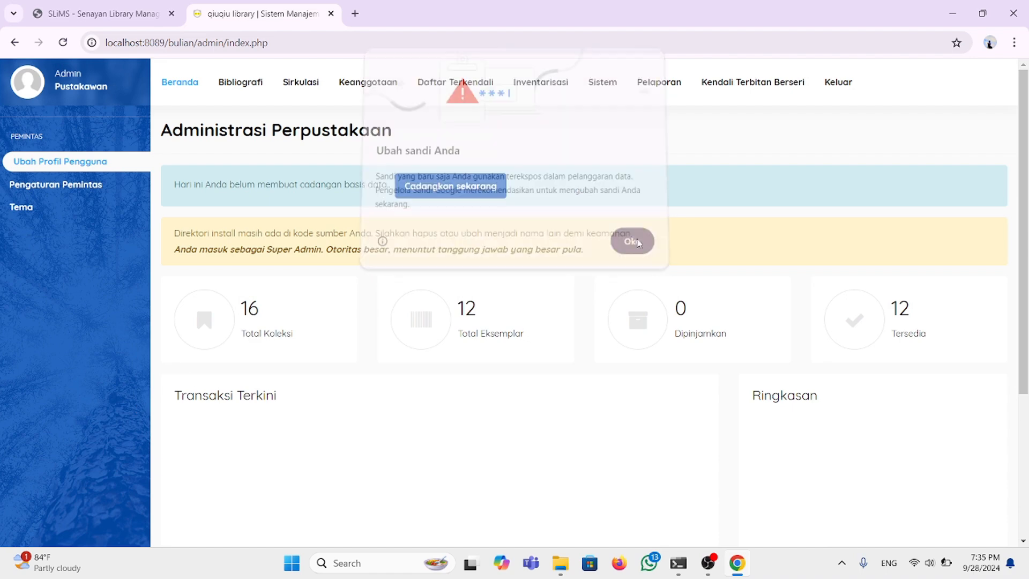
Step: Review circulation settings, keeping Pengembalian Kilat Dimungkinkan, receipts Jangan Cetak, and manual date changes Tidak mungkin
click(609, 91)
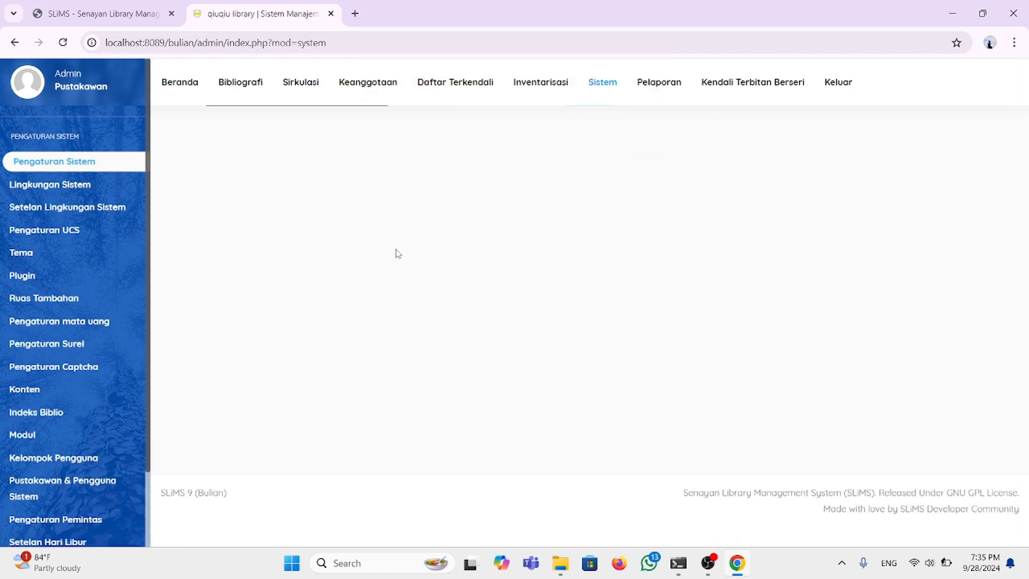
scroll(326, 370, down, 6)
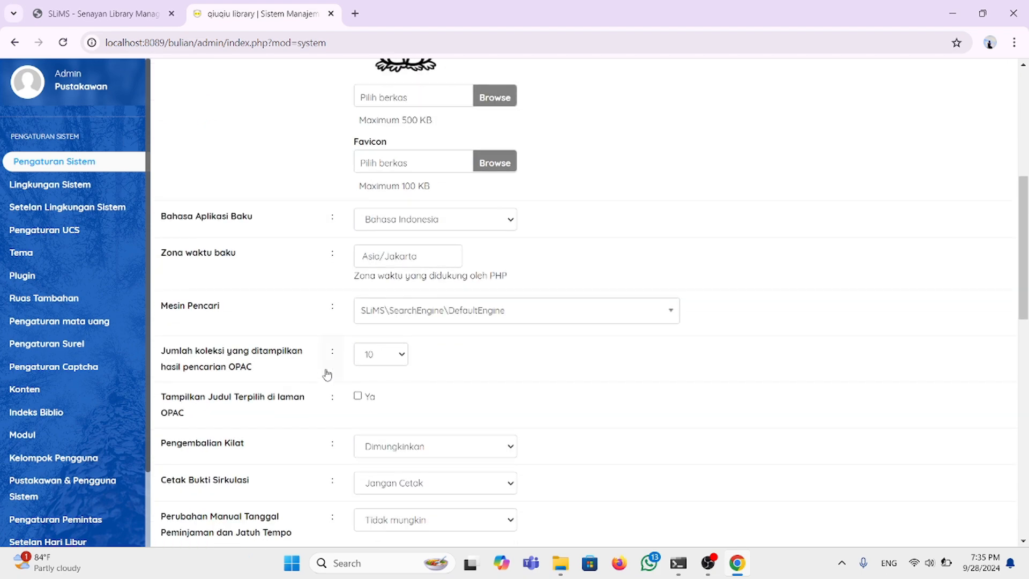
scroll(327, 374, down, 3)
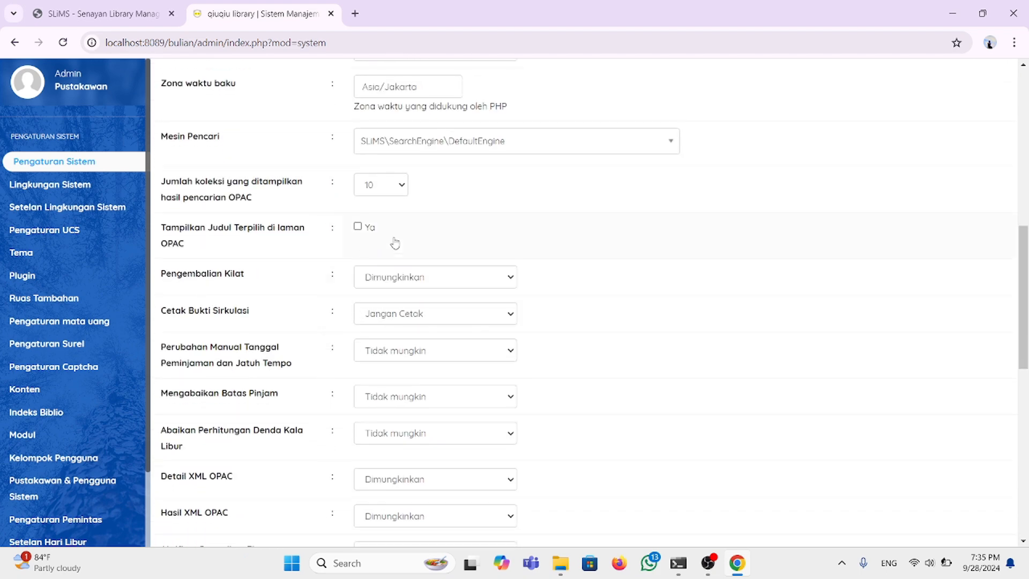
click(509, 283)
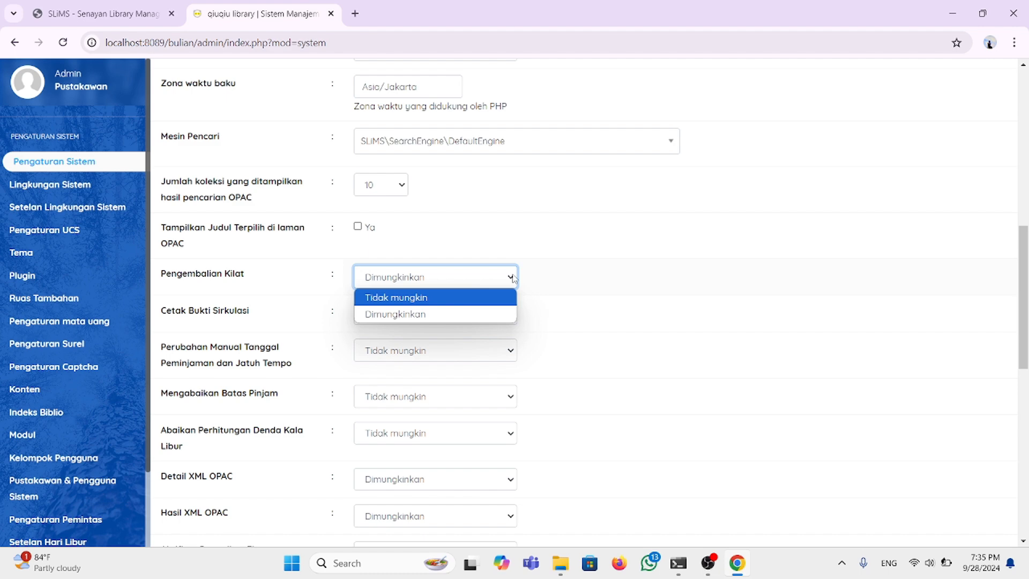
click(512, 278)
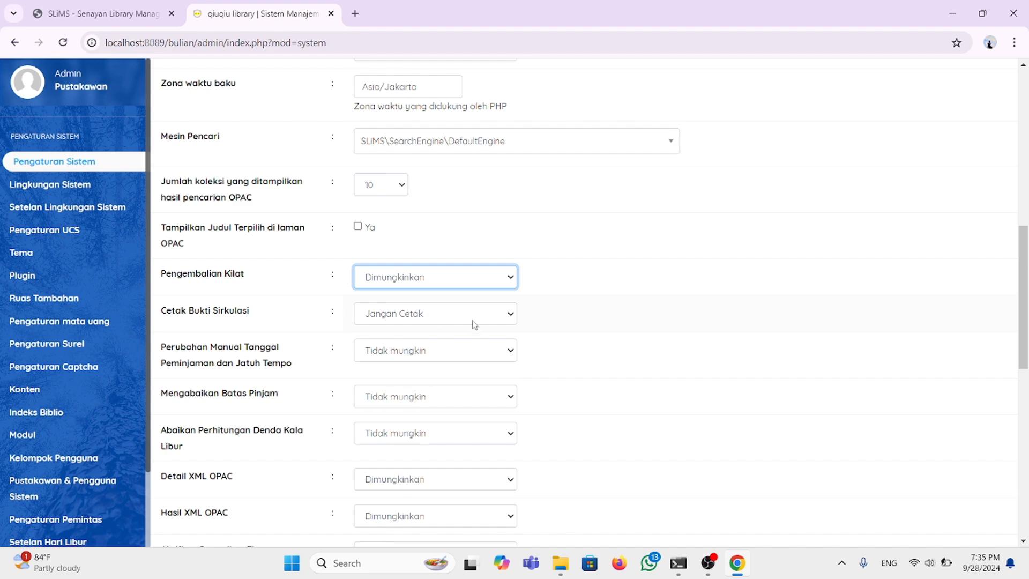
click(512, 321)
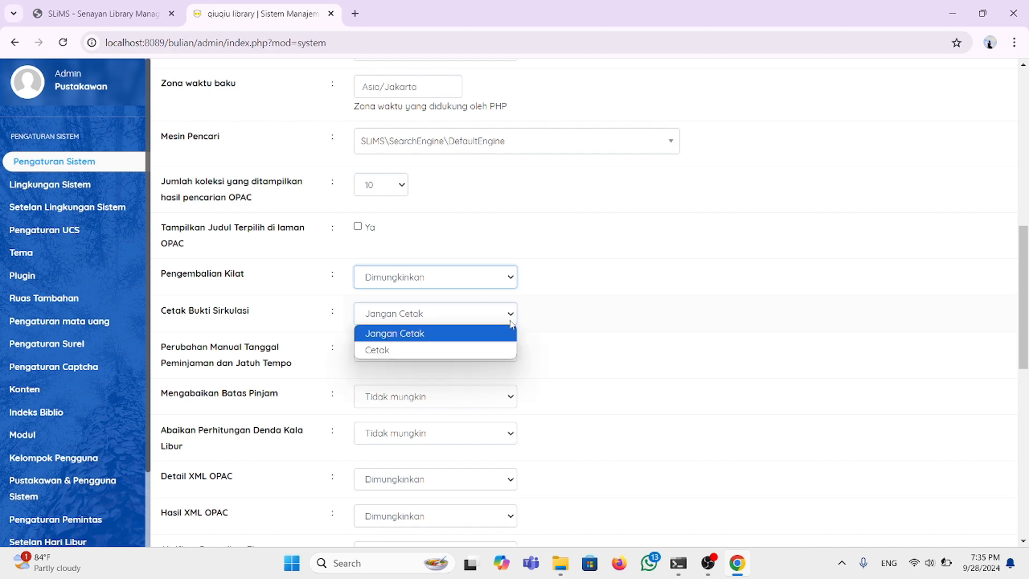
click(510, 318)
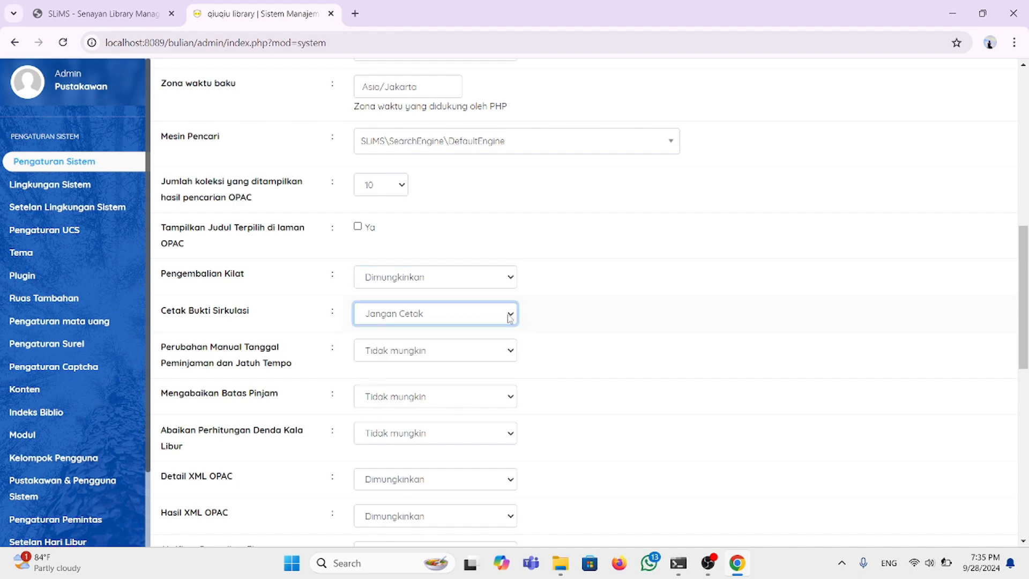
scroll(455, 391, down, 1)
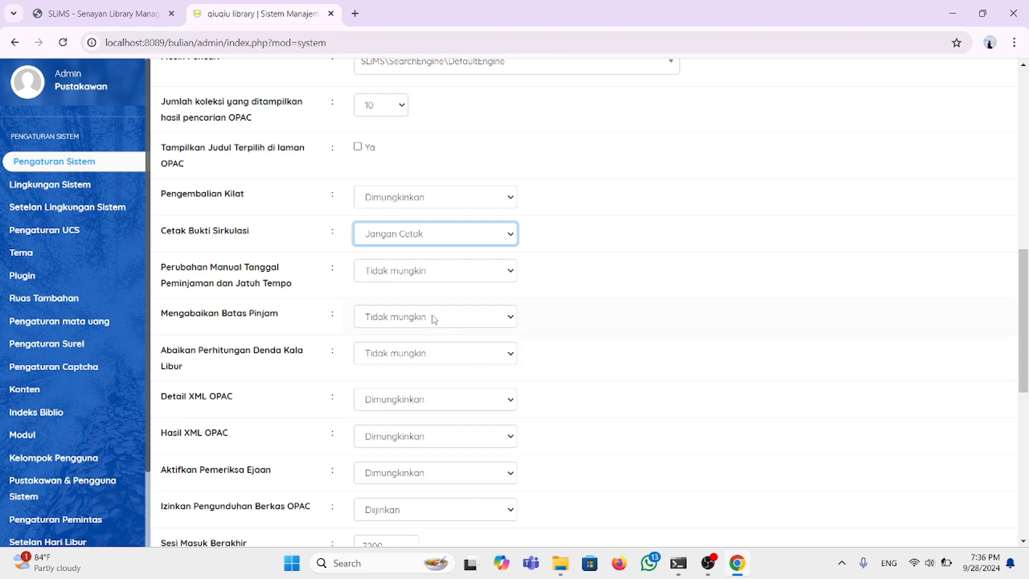
click(506, 273)
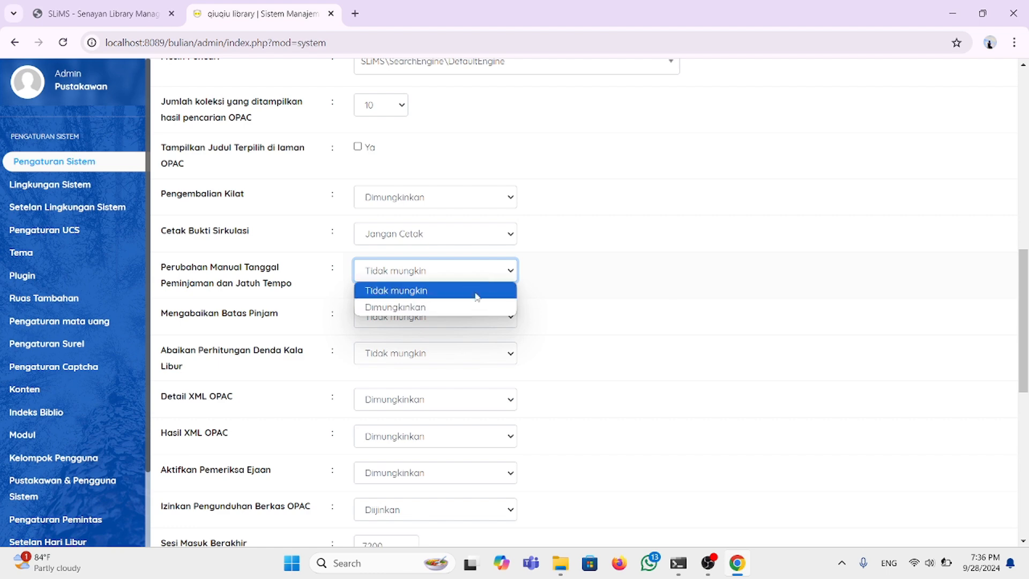
click(509, 271)
Step: Set Mengabaikan Batas Pinjam to Tidak mungkin
scroll(461, 332, down, 1)
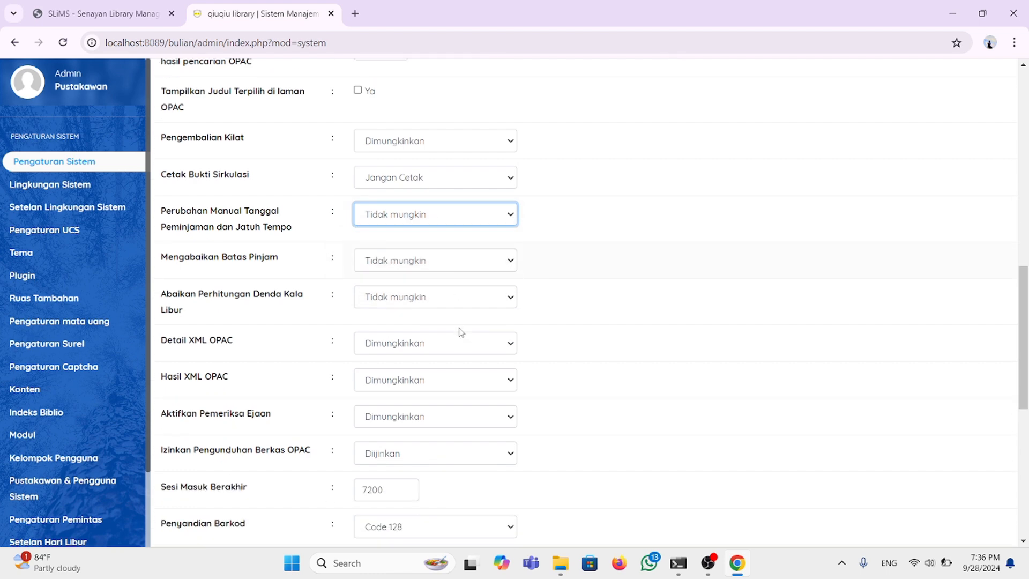
click(511, 263)
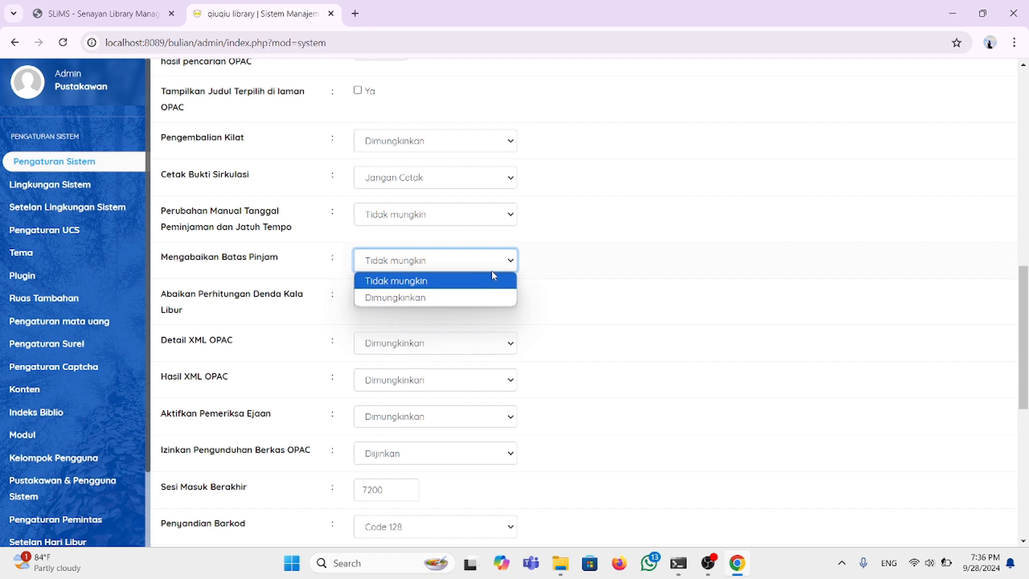
click(465, 298)
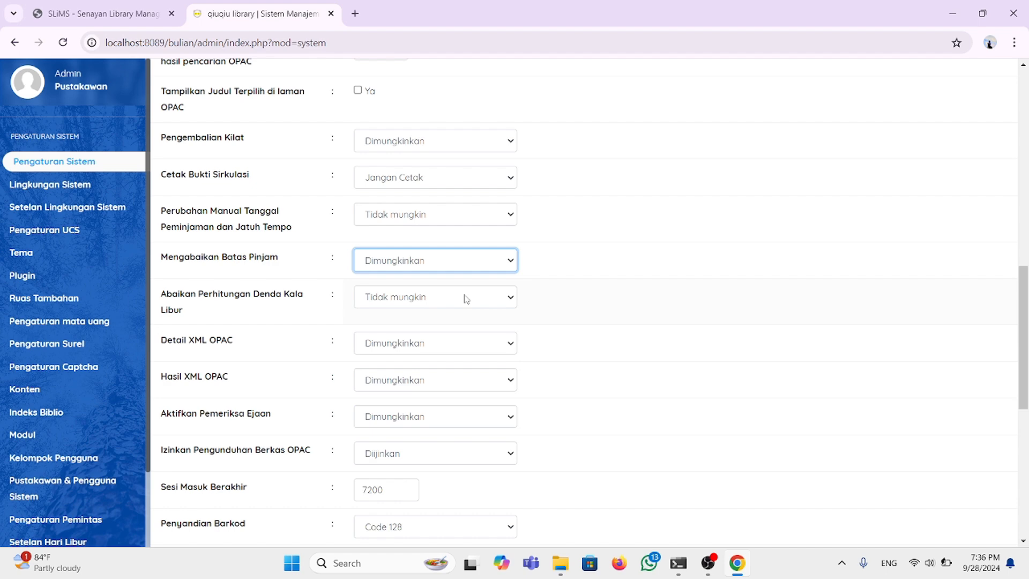
click(517, 263)
click(473, 277)
Step: Set Abaikan Perhitungan Denda Kala Libur to Dimungkinkan
scroll(415, 300, down, 1)
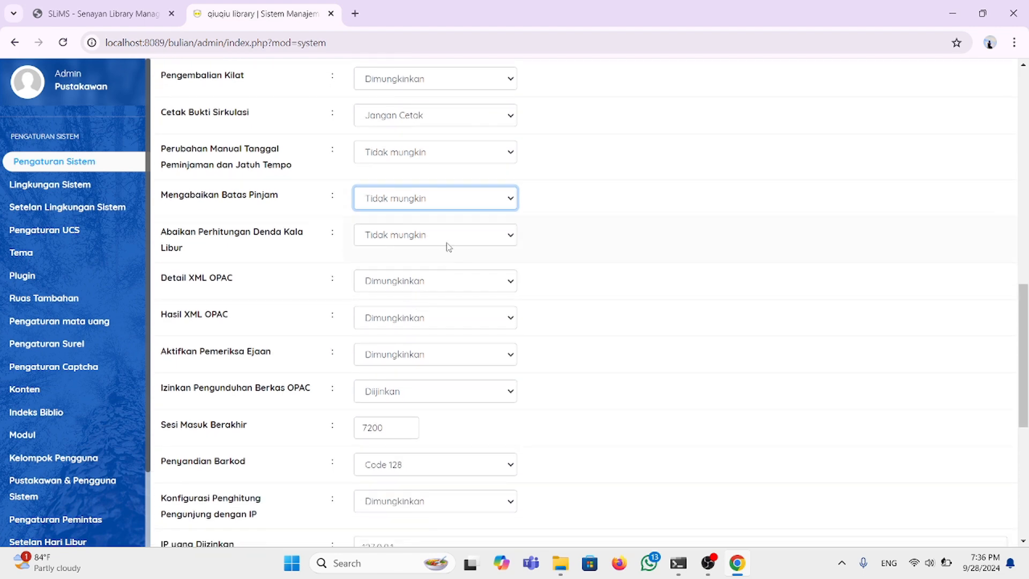
click(512, 236)
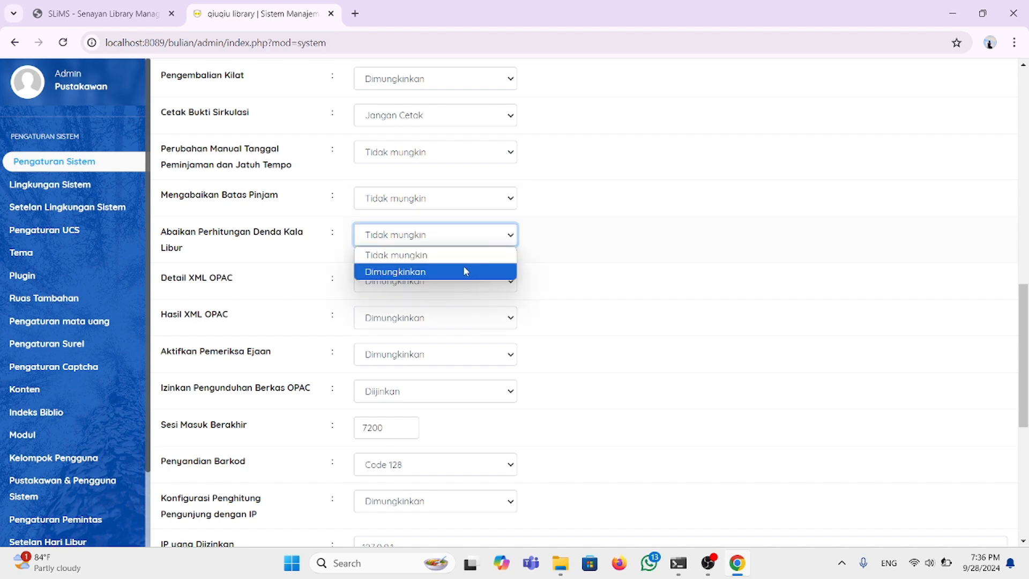
click(465, 271)
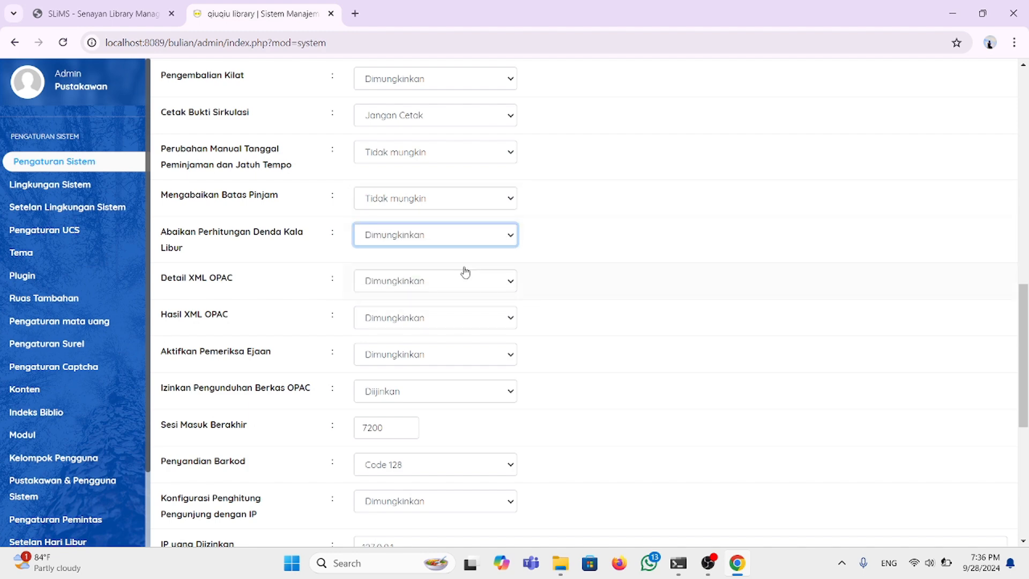
click(509, 237)
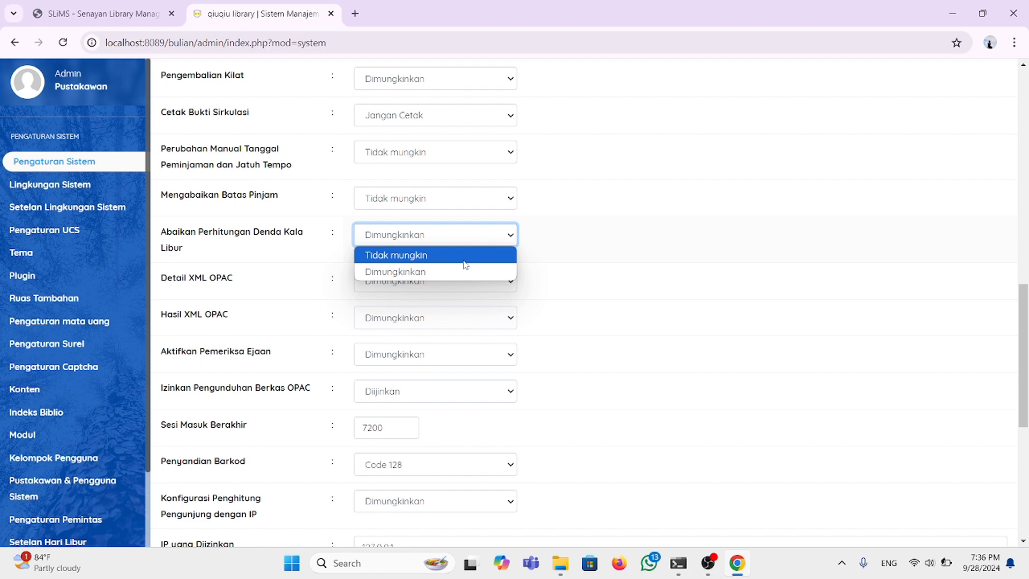
click(464, 261)
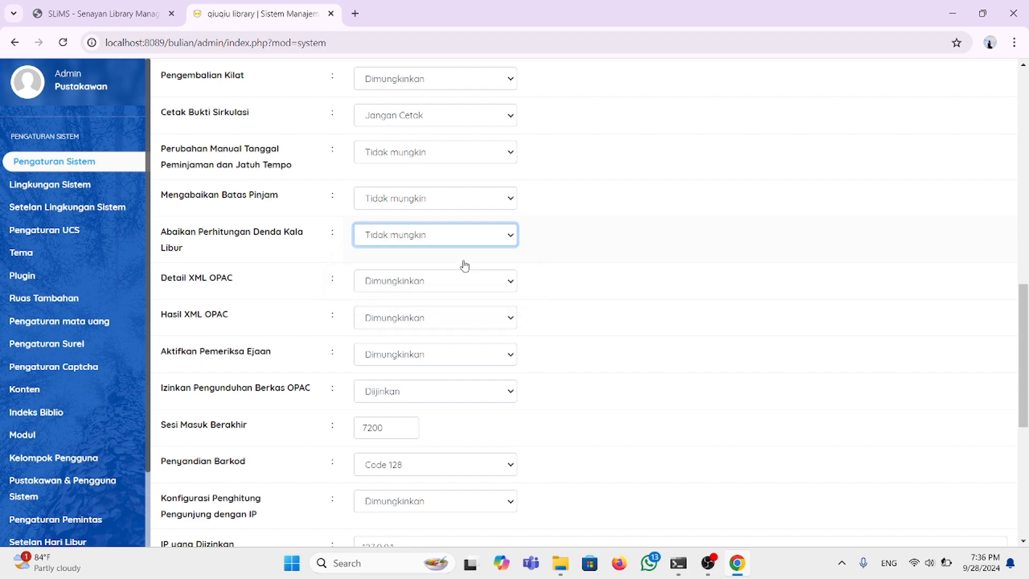
click(510, 239)
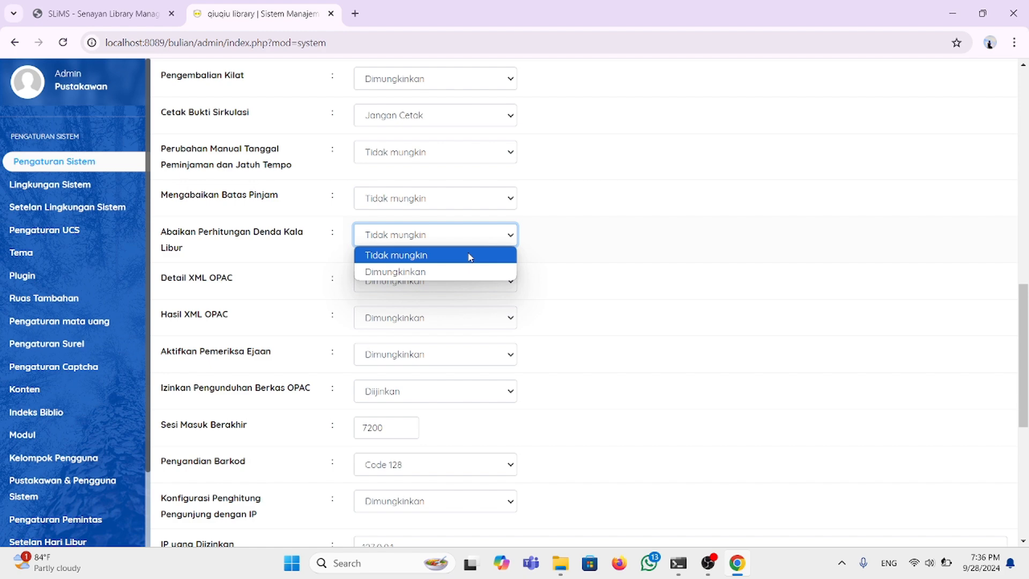
click(488, 271)
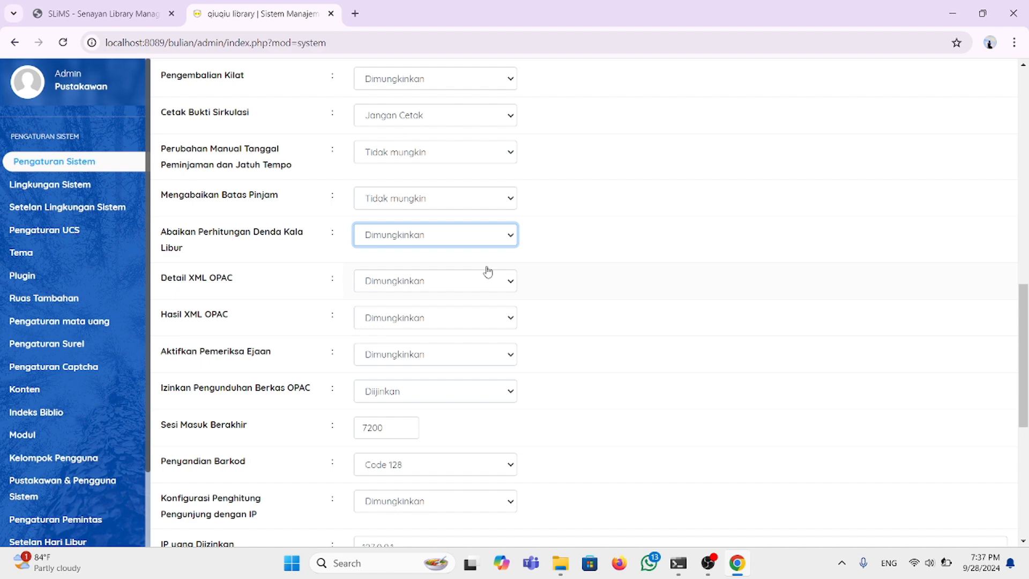
scroll(487, 272, down, 2)
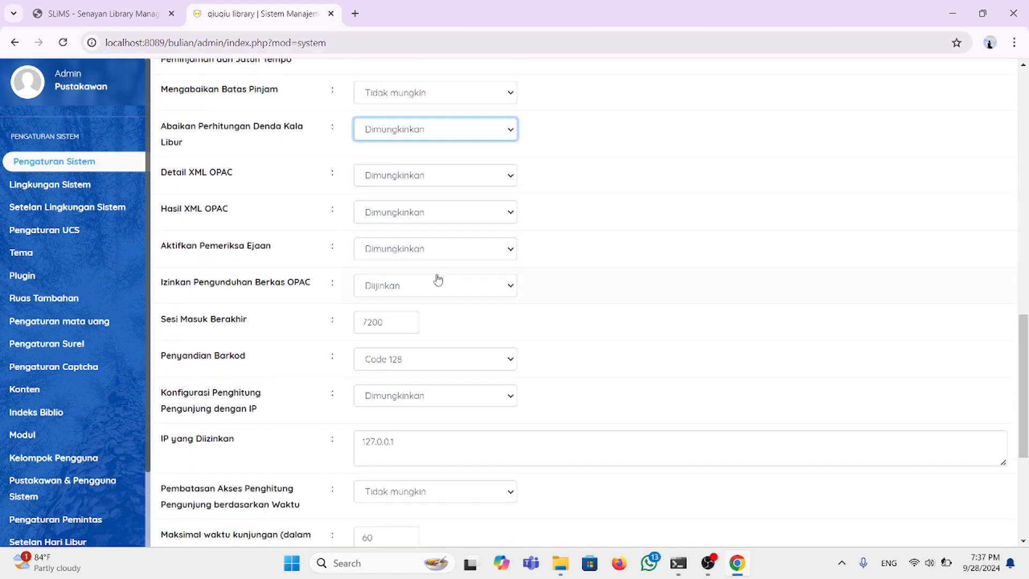
scroll(416, 304, down, 1)
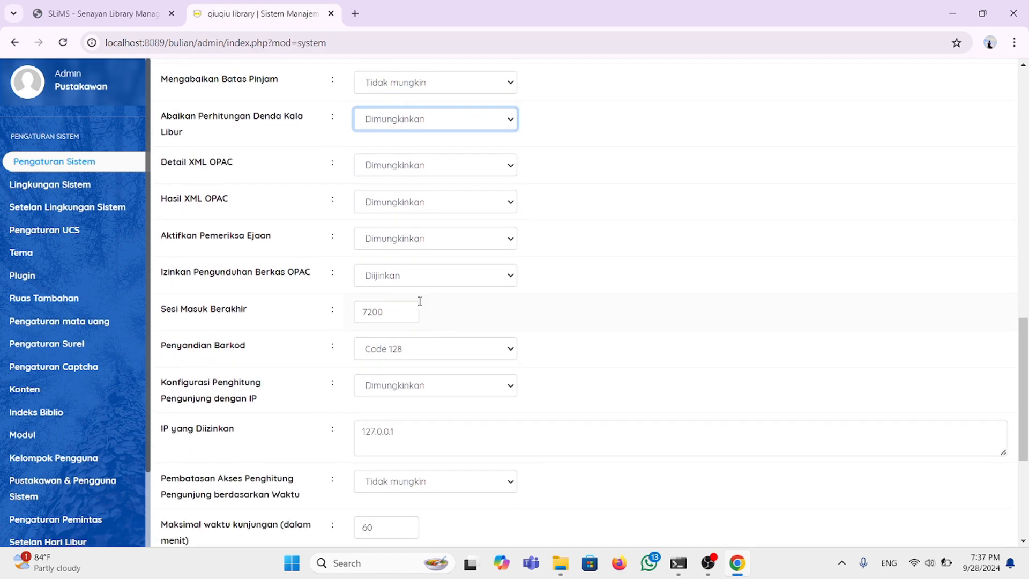
click(504, 235)
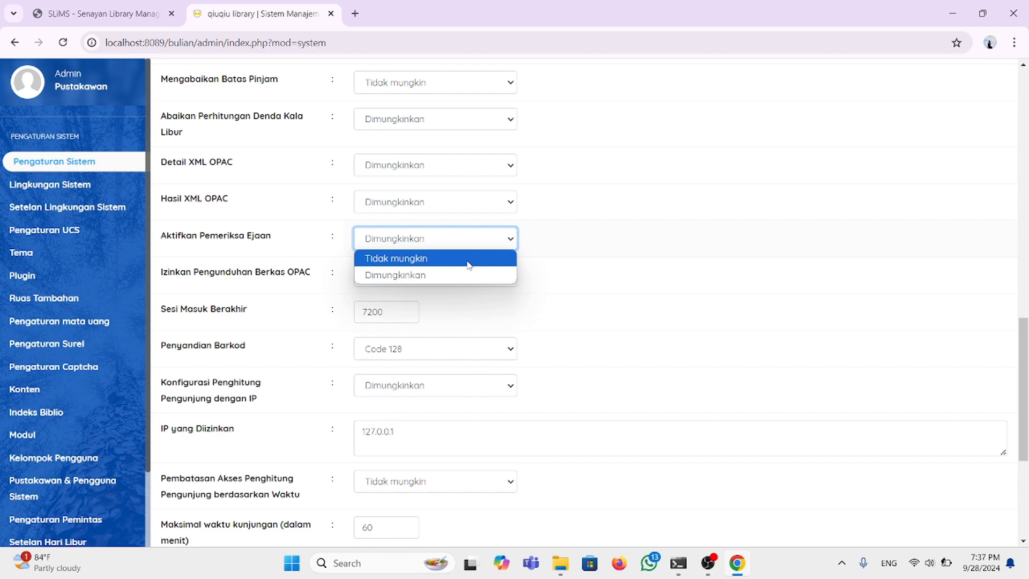
click(426, 276)
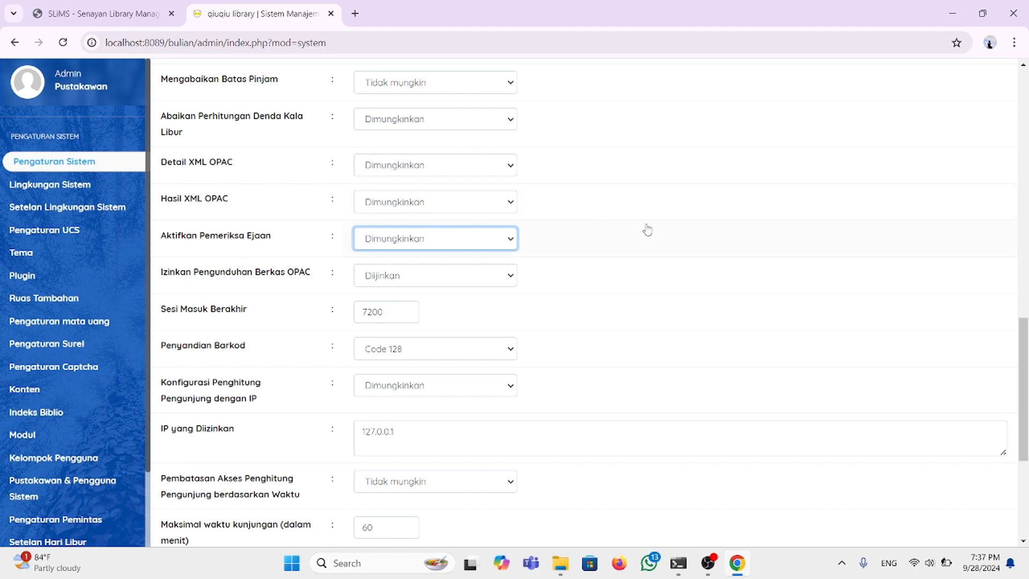
scroll(416, 267, down, 1)
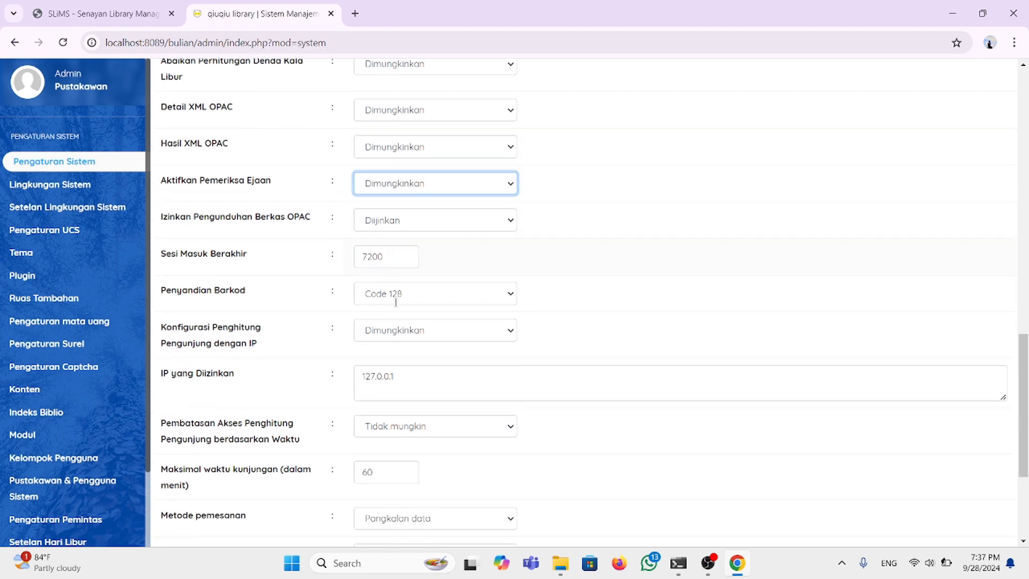
scroll(424, 247, down, 1)
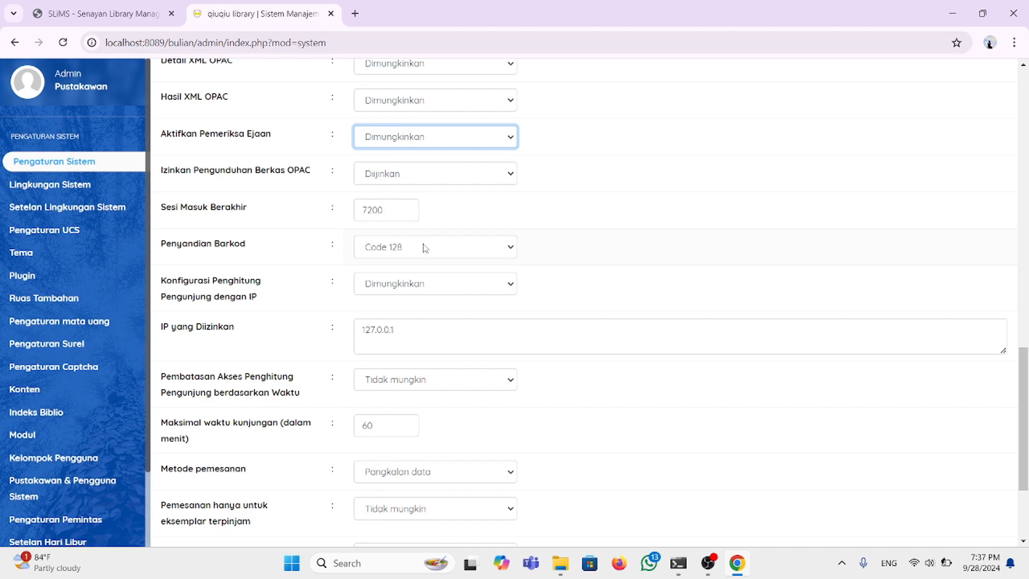
click(392, 209)
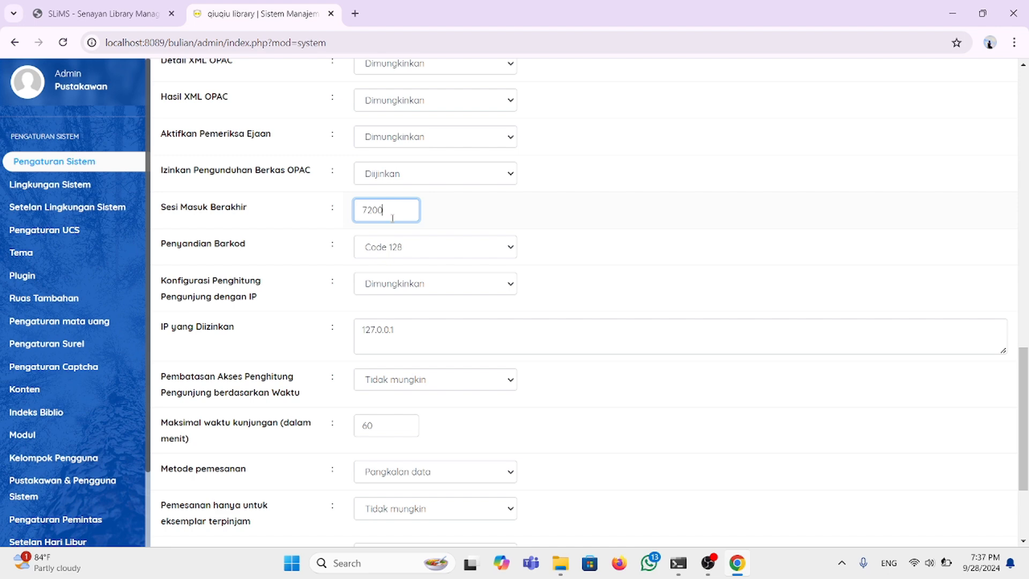
scroll(400, 250, down, 1)
scroll(402, 266, up, 2)
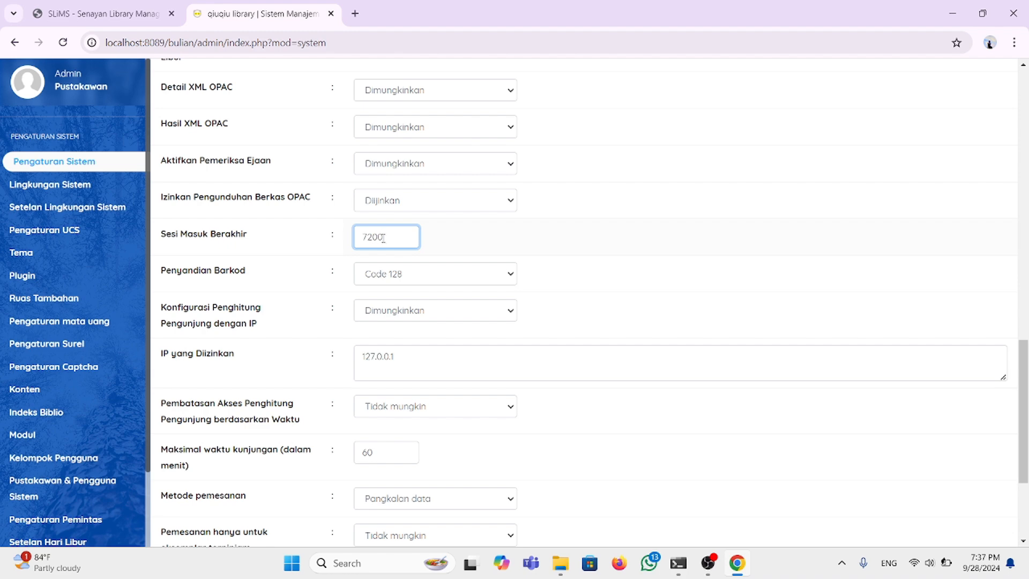
scroll(393, 243, down, 1)
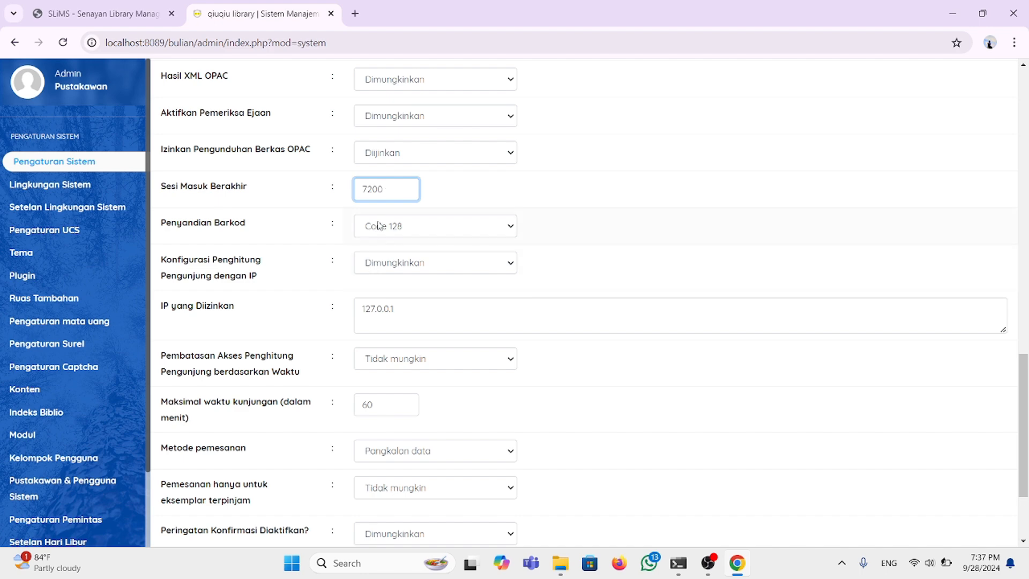
scroll(378, 225, down, 1)
scroll(380, 299, down, 2)
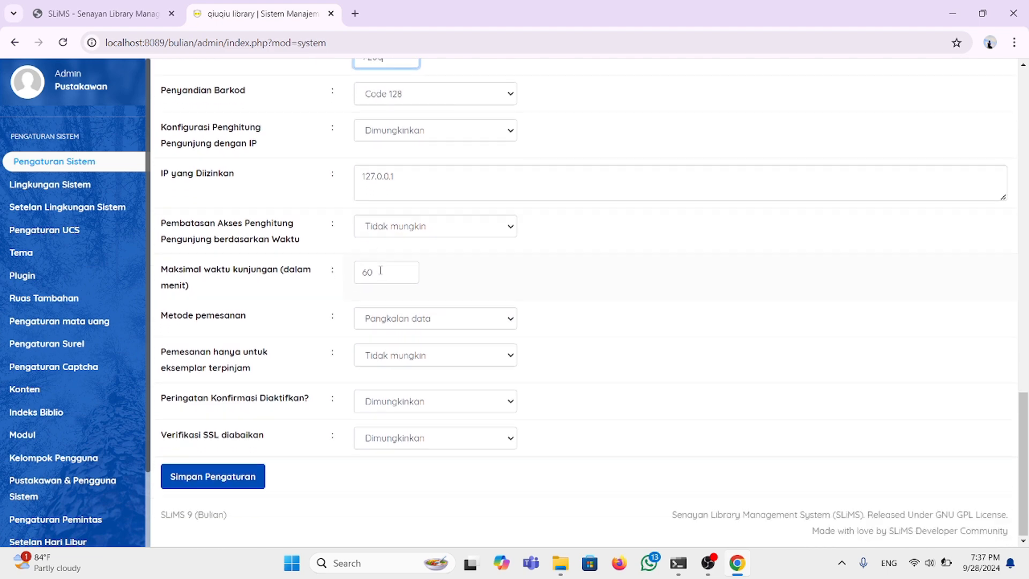
Step: Confirm the 60-minute Maksimal waktu kunjungan and save with Simpan Pengaturan
click(380, 270)
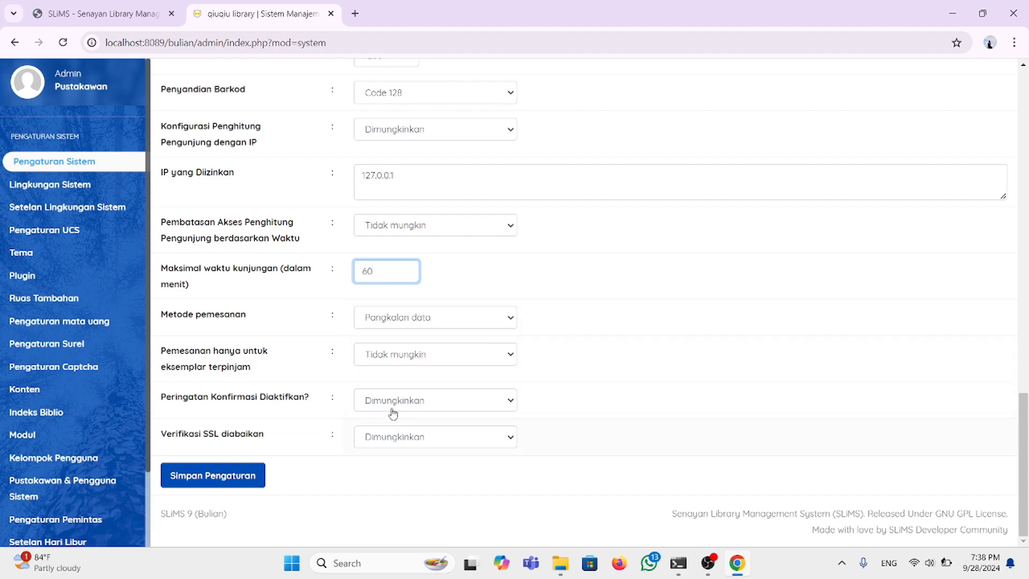
scroll(330, 309, up, 20)
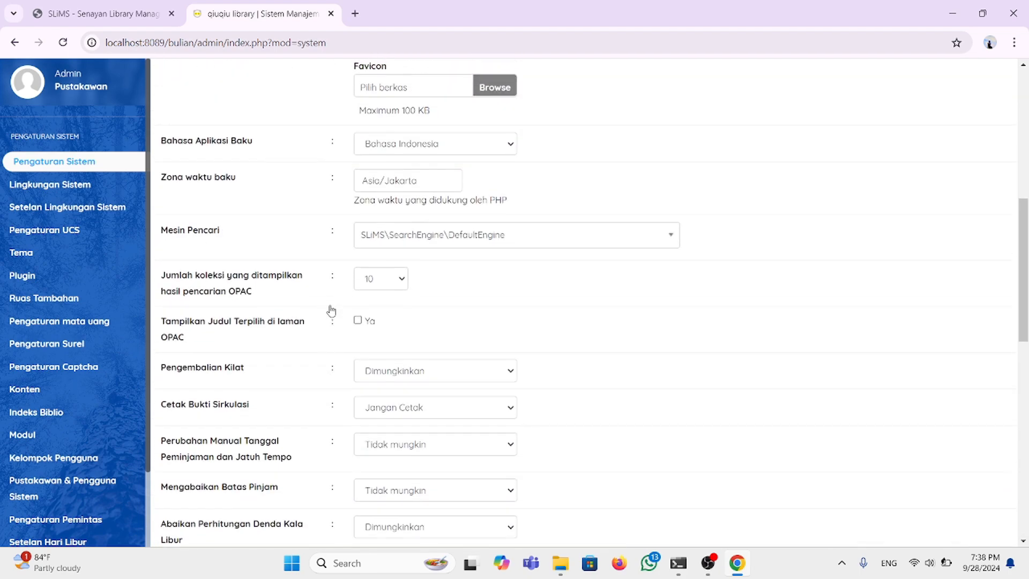
scroll(330, 310, down, 20)
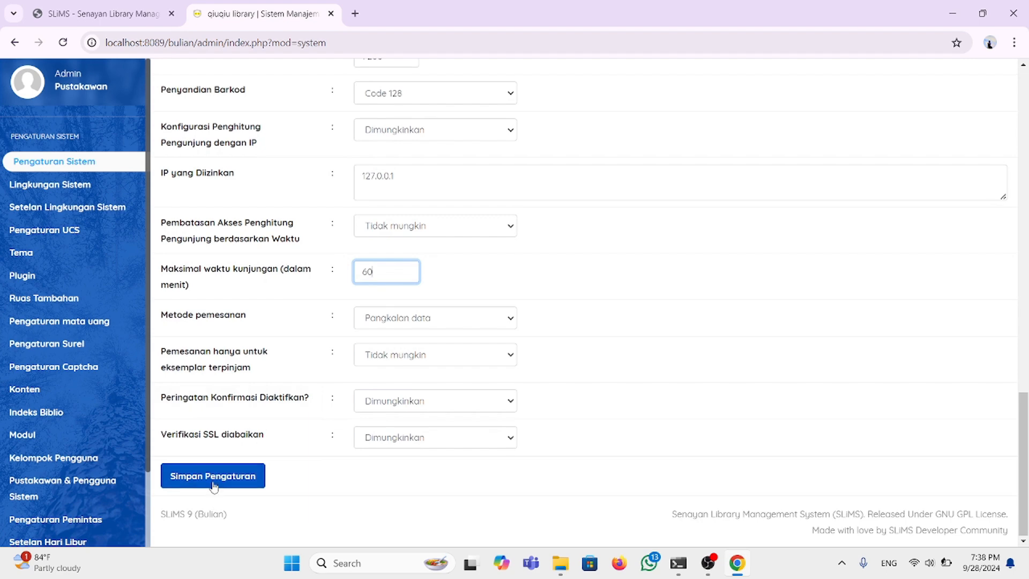
click(215, 485)
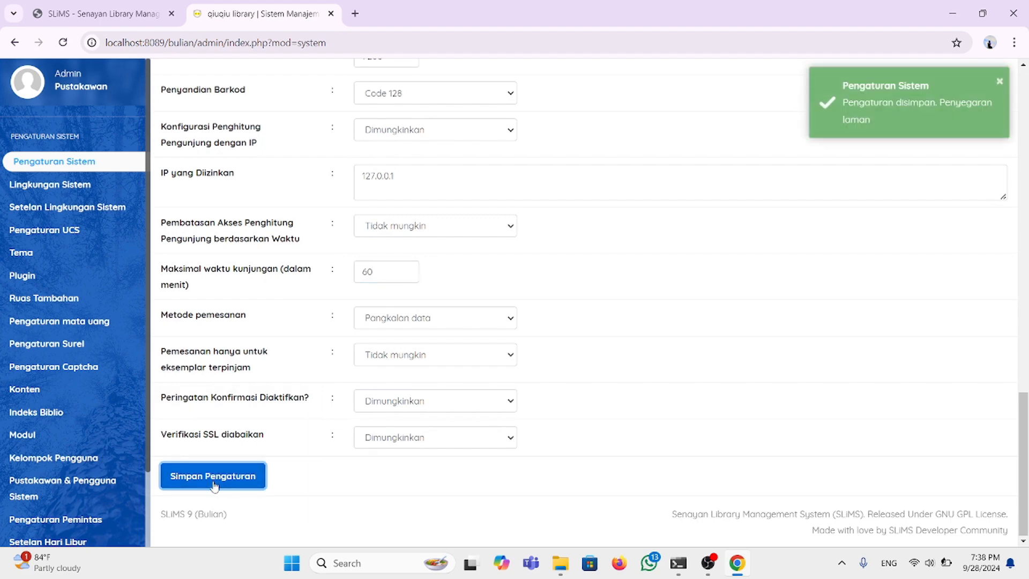
scroll(728, 245, up, 12)
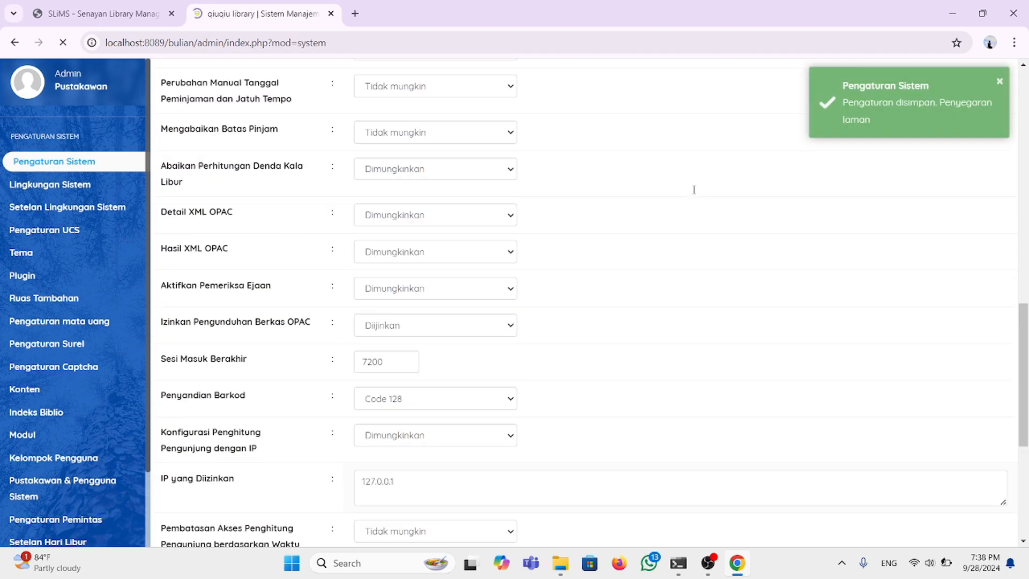
scroll(402, 338, down, 3)
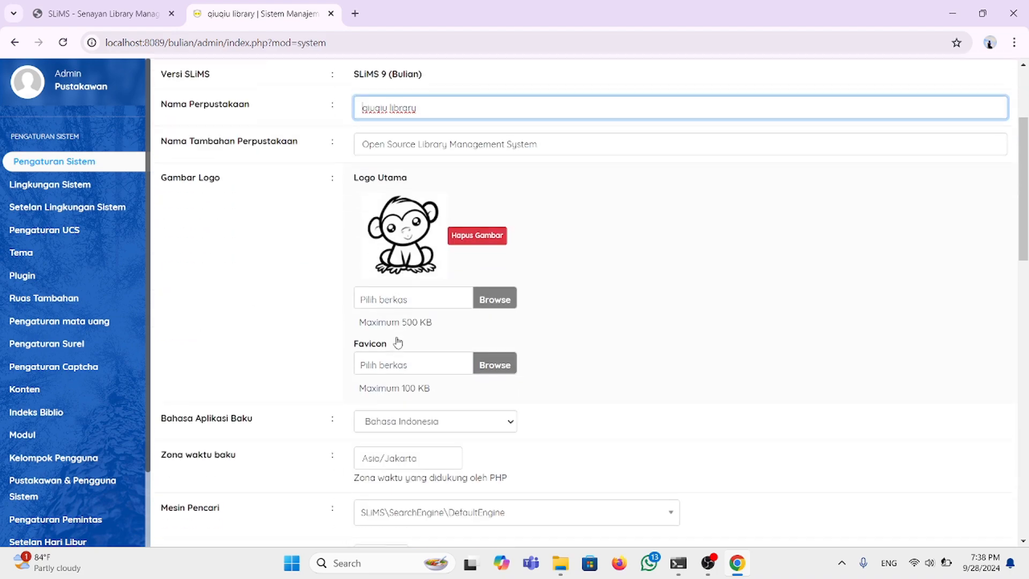
scroll(398, 340, up, 2)
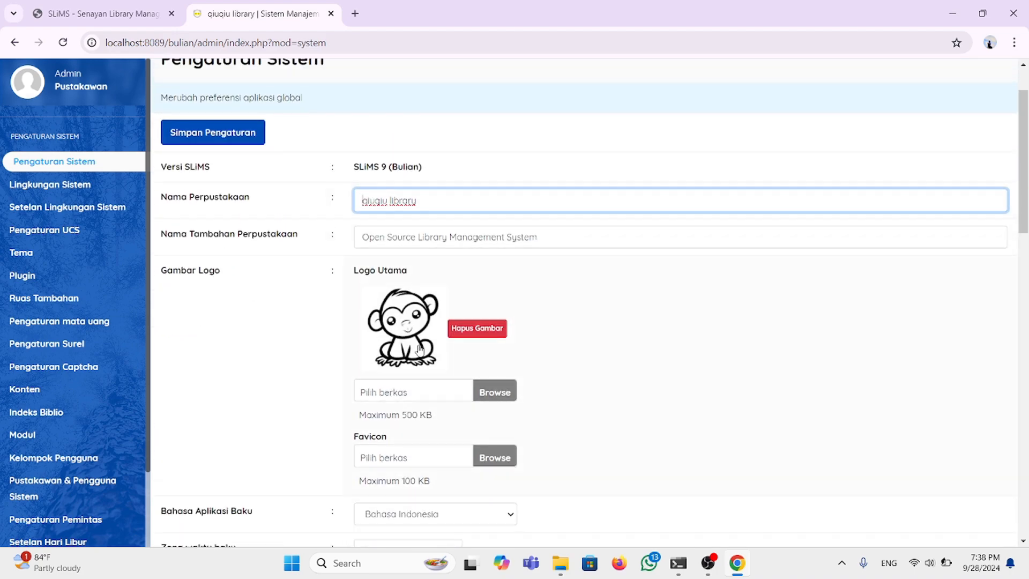
scroll(461, 274, down, 18)
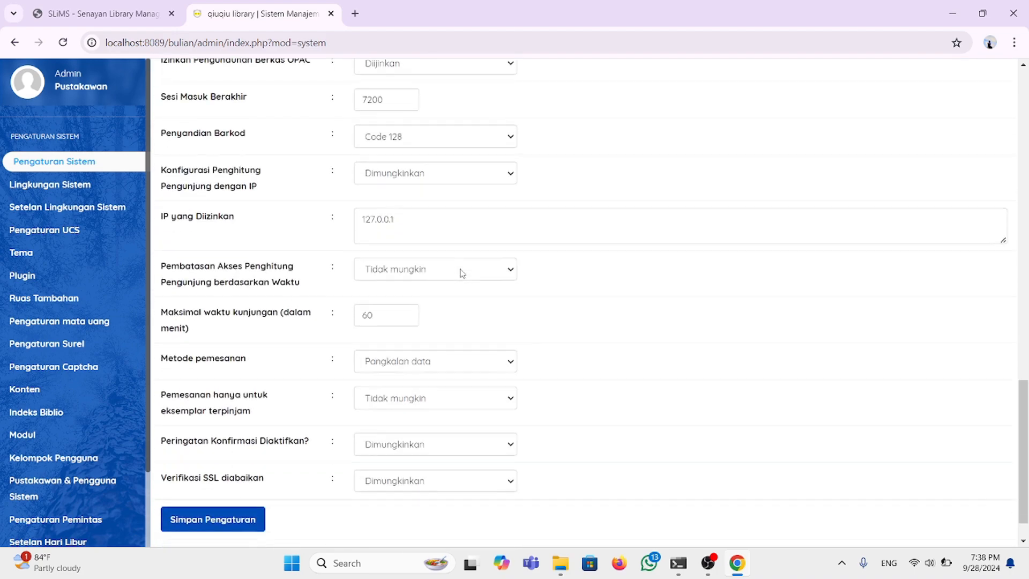
scroll(462, 274, up, 13)
scroll(462, 274, up, 6)
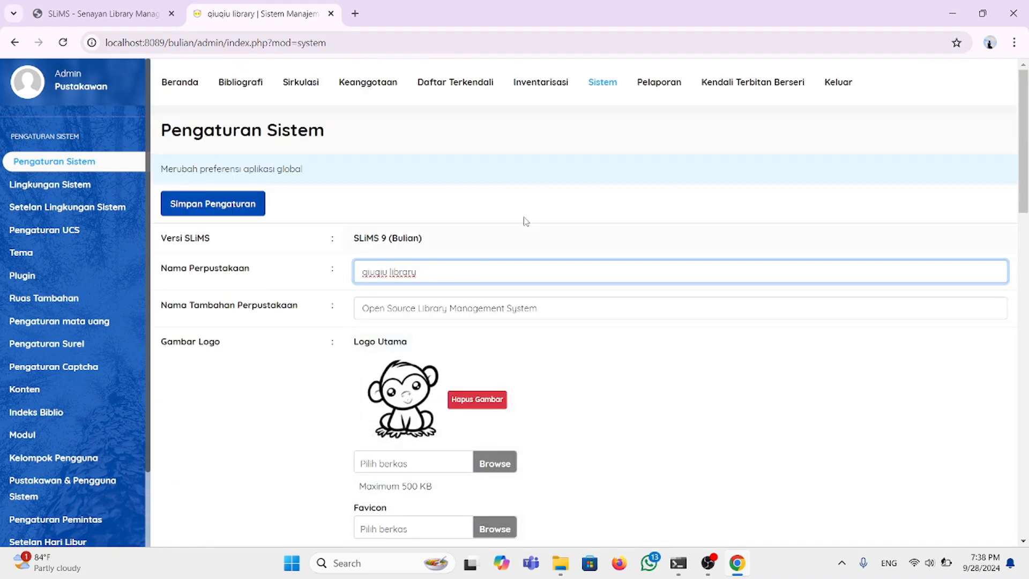
Step: Log out, sign back in as admin past the password warning, and return to Pengaturan Sistem
click(828, 84)
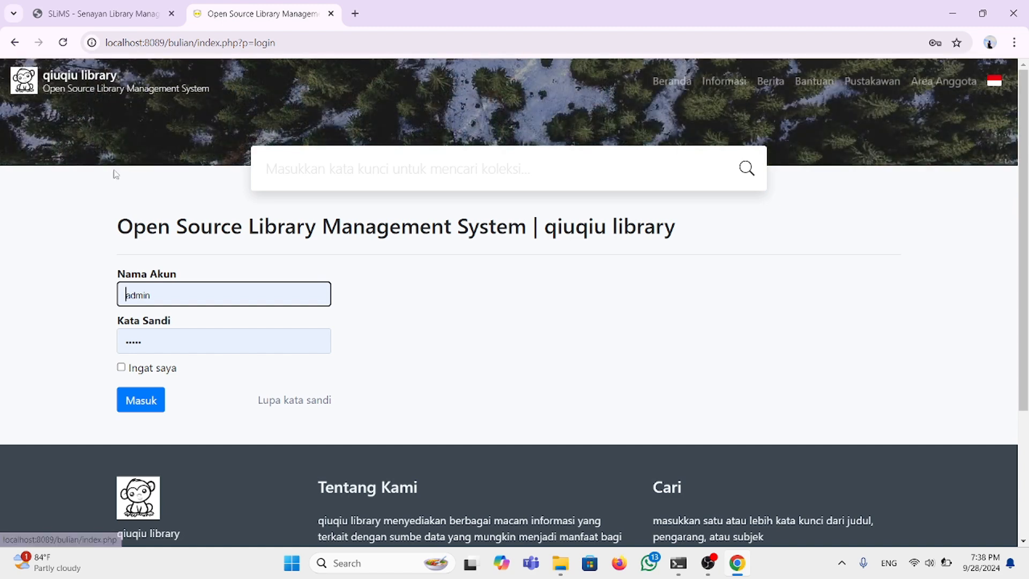
click(144, 401)
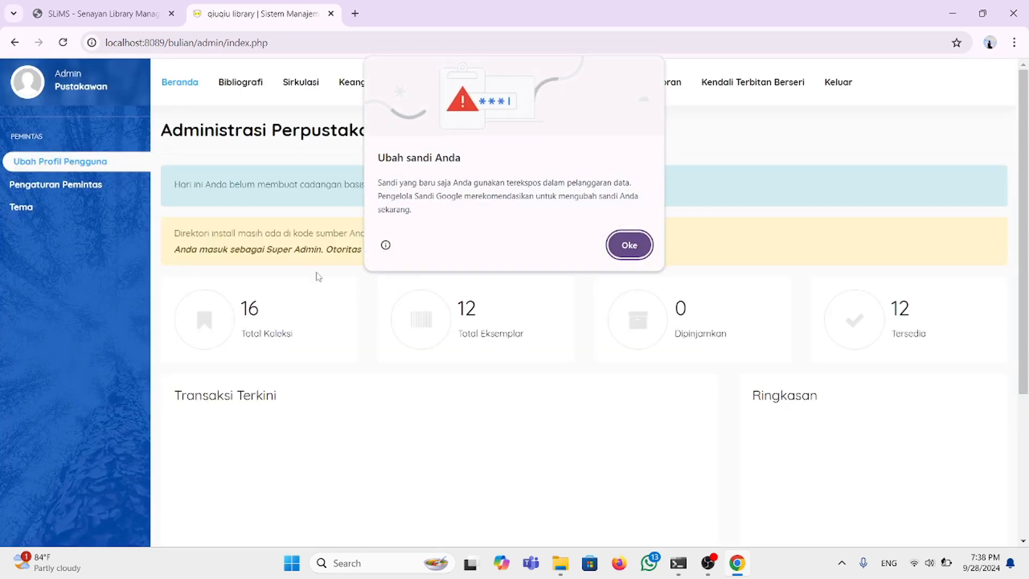
click(630, 245)
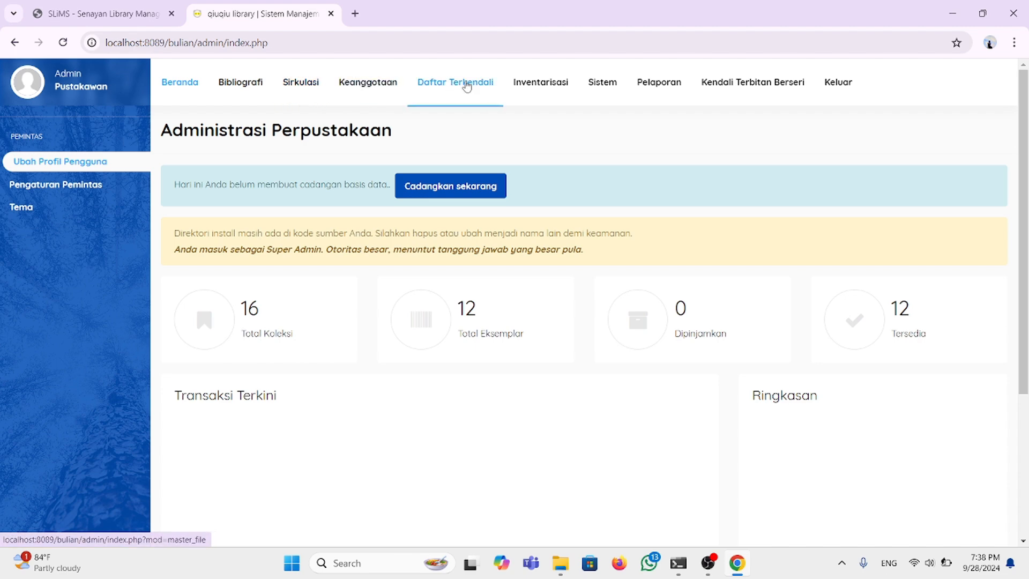
click(593, 87)
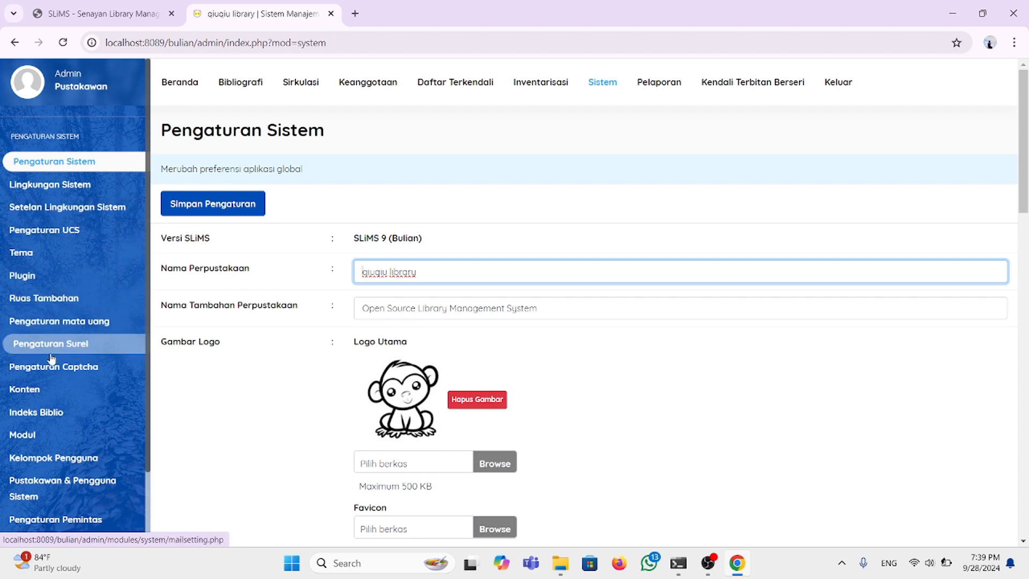
Step: Open the Kelompok Pengguna list and start a new user group
scroll(51, 358, down, 2)
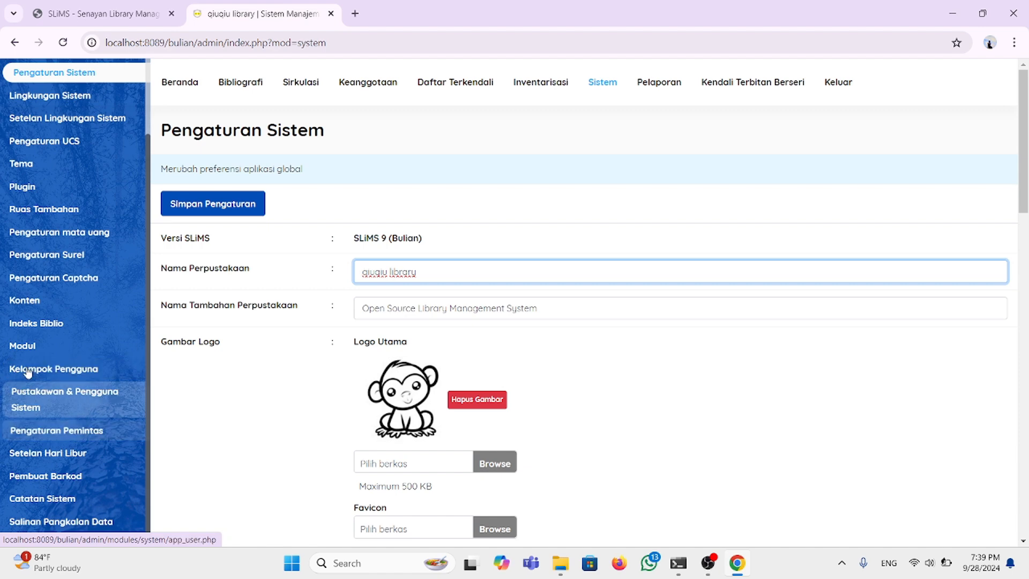
click(52, 369)
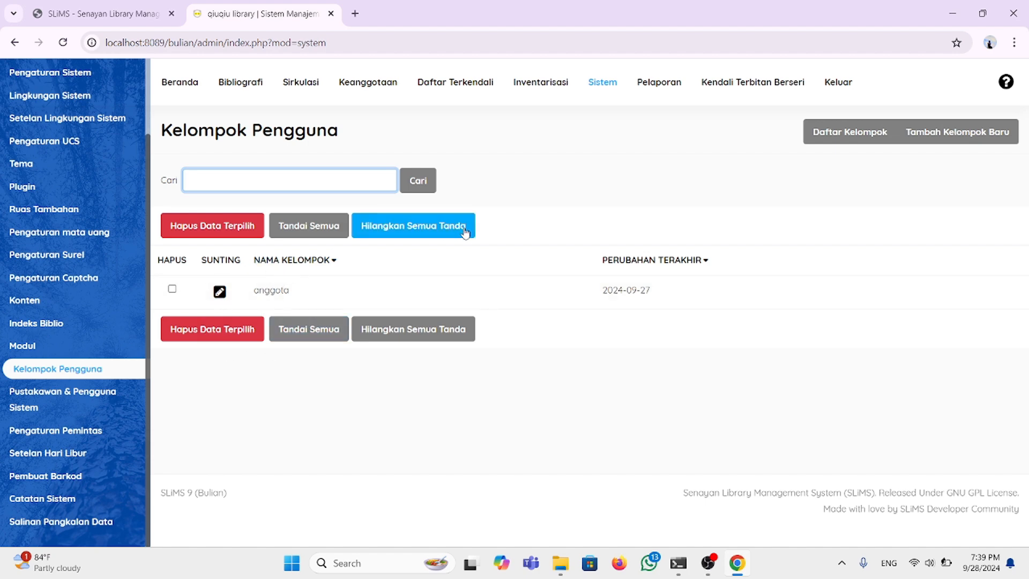
click(942, 131)
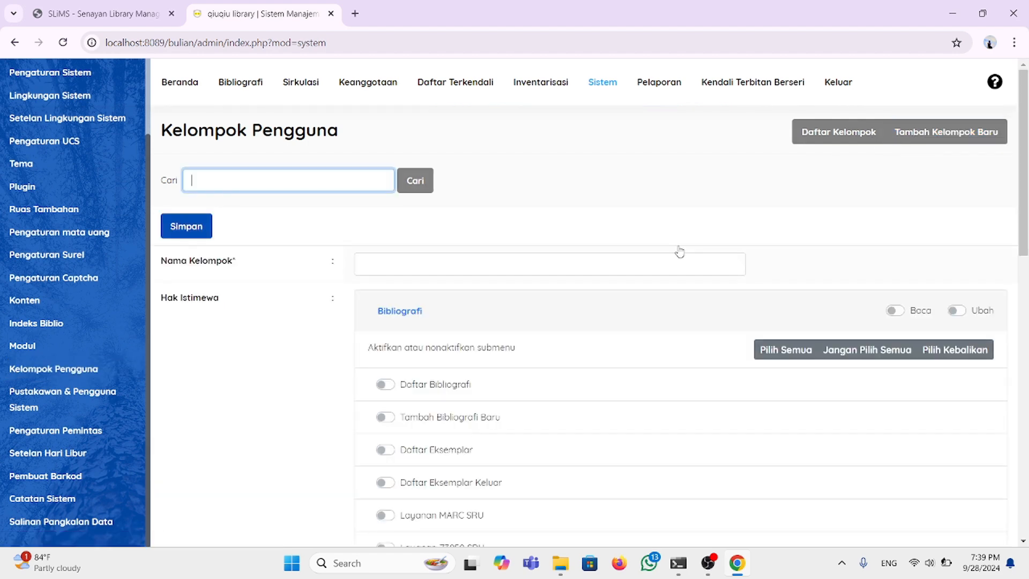
Step: Name the new user group 'pustakawan'
scroll(678, 248, down, 1)
scroll(680, 252, up, 1)
click(403, 264)
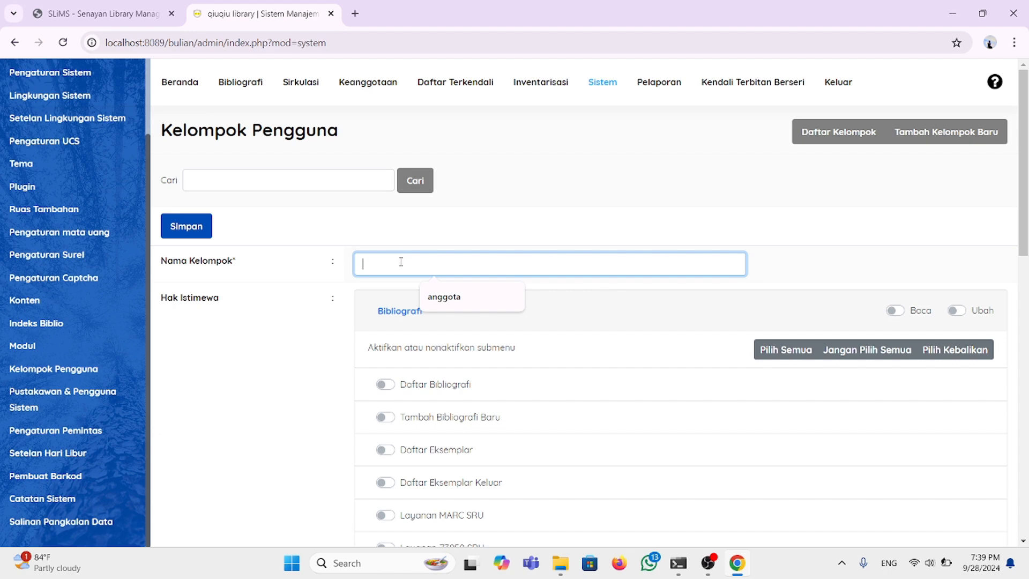
text(pustakawan)
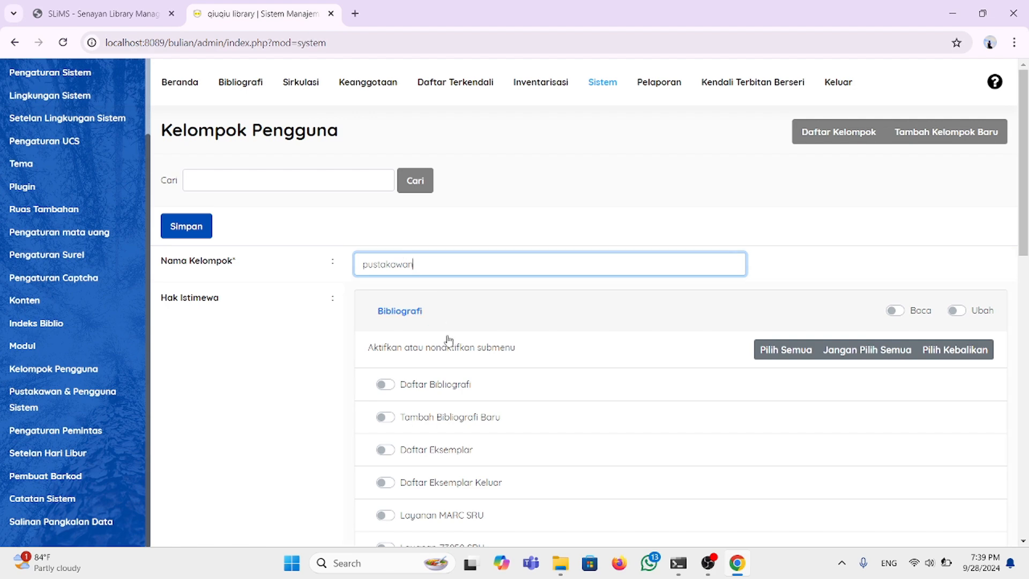
scroll(449, 341, down, 1)
scroll(309, 301, down, 1)
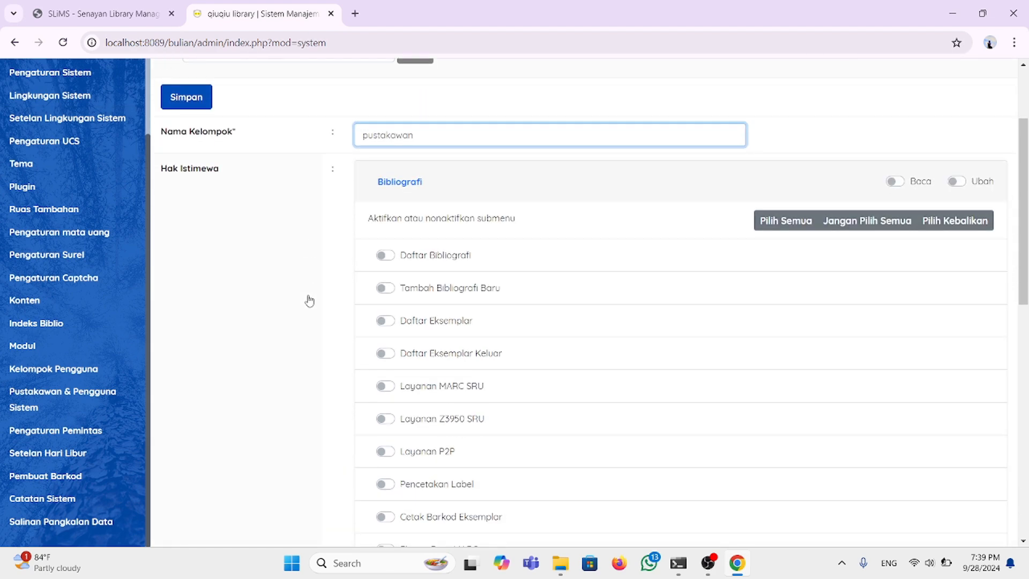
scroll(309, 300, up, 1)
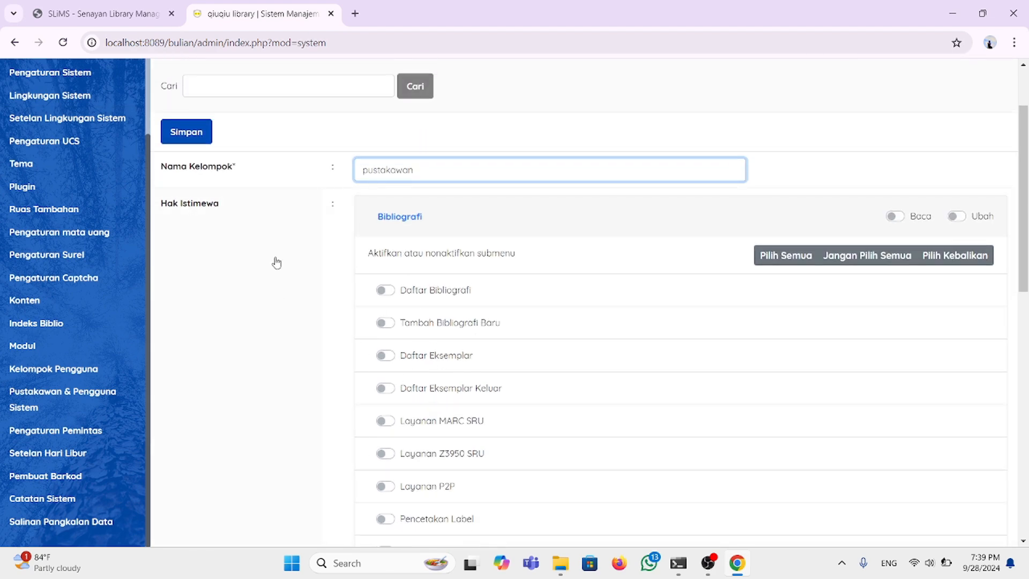
scroll(441, 317, down, 1)
scroll(440, 318, up, 1)
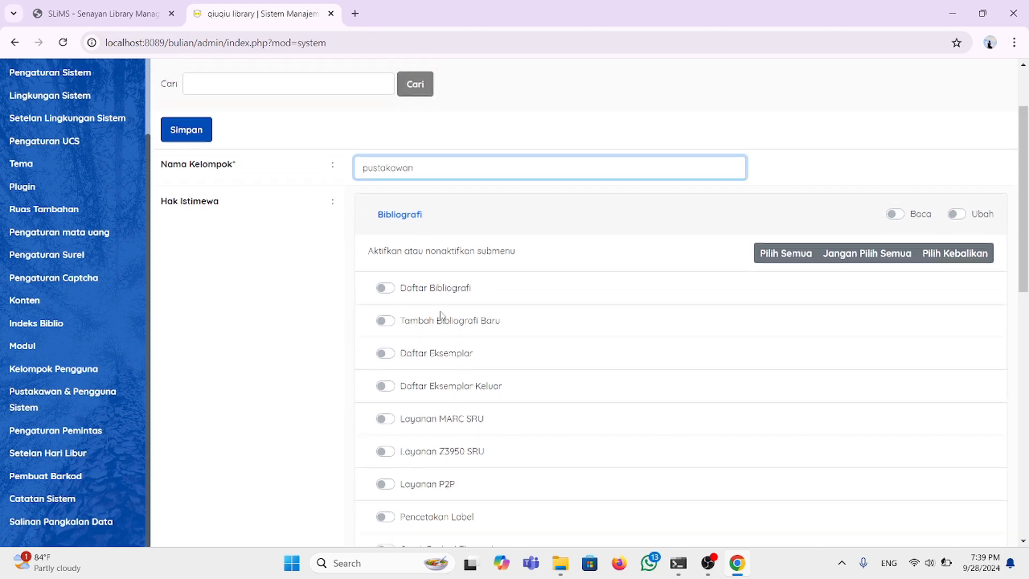
scroll(441, 316, down, 2)
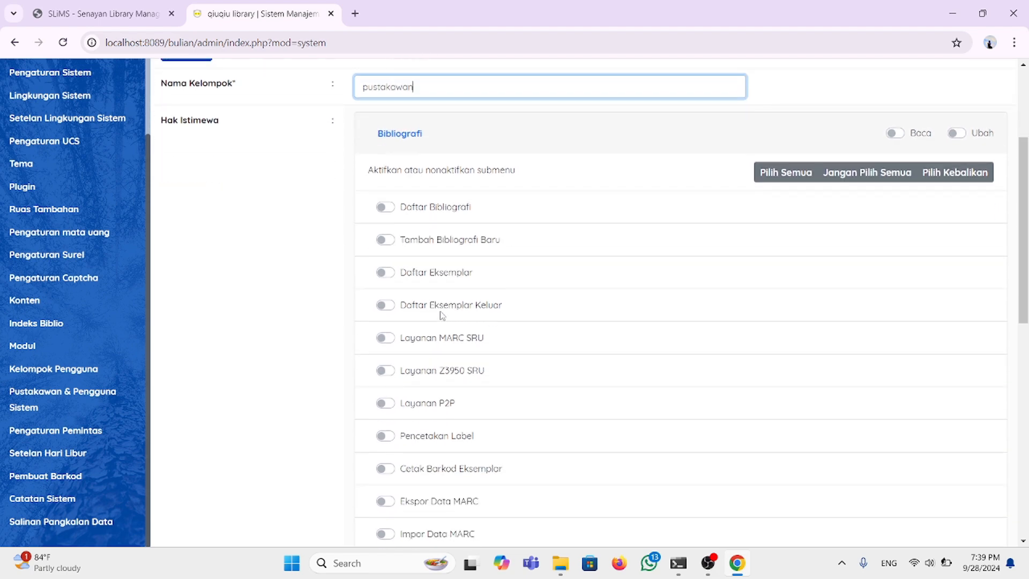
Step: Grant read, write and all sub-feature access for Bibliografi and Sirkulasi
click(898, 134)
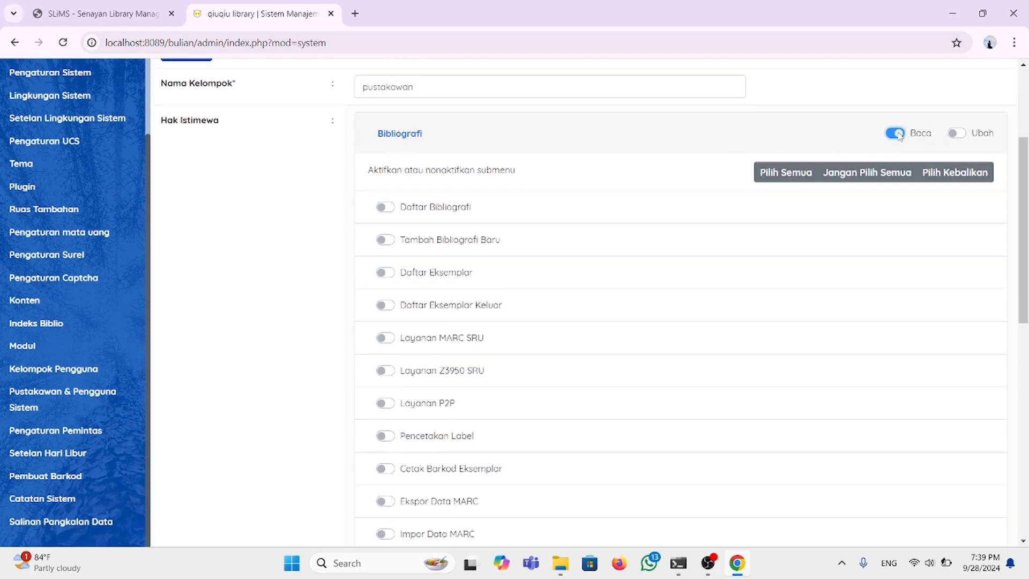
click(956, 134)
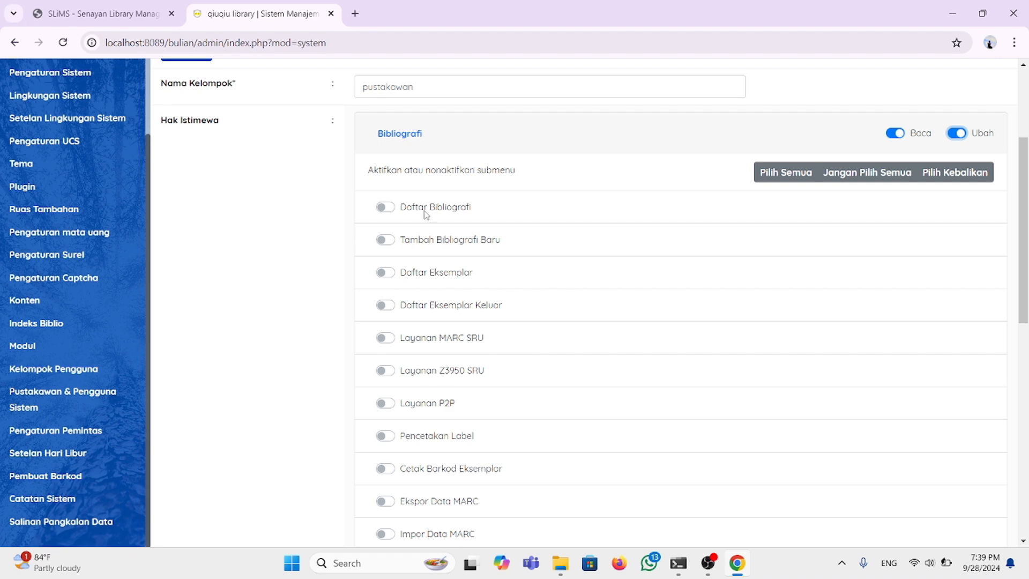
click(778, 172)
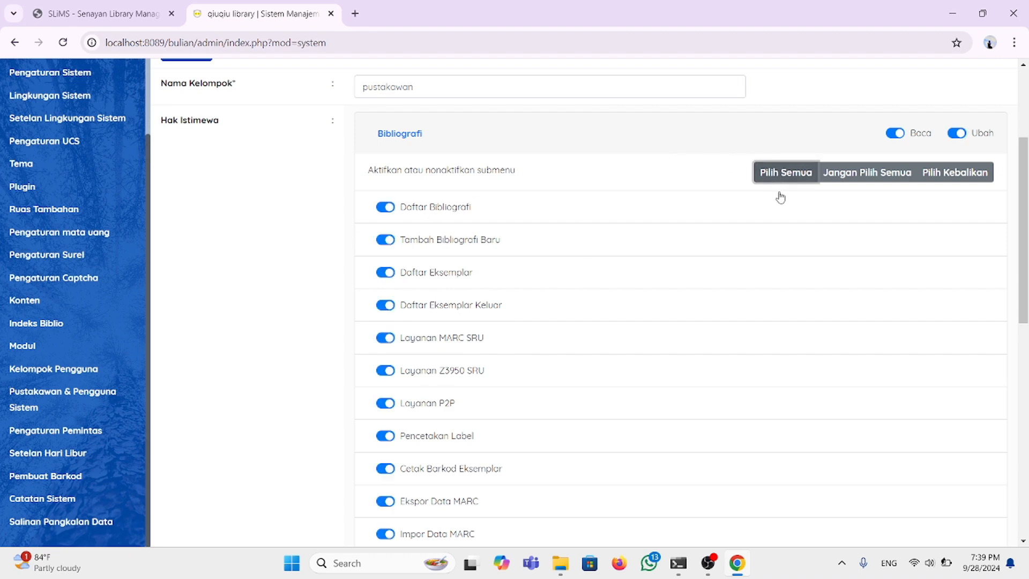
scroll(668, 292, down, 10)
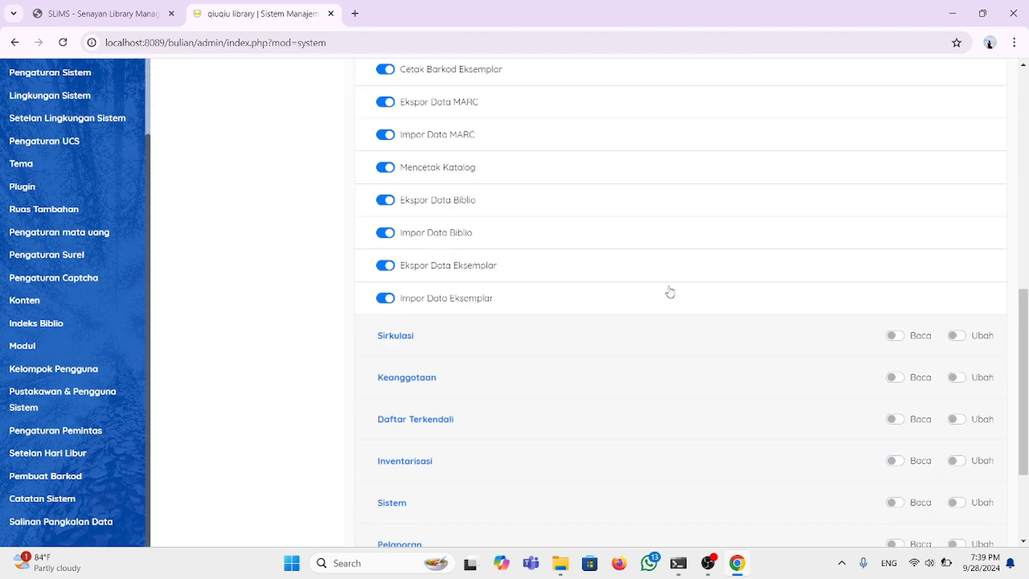
click(899, 194)
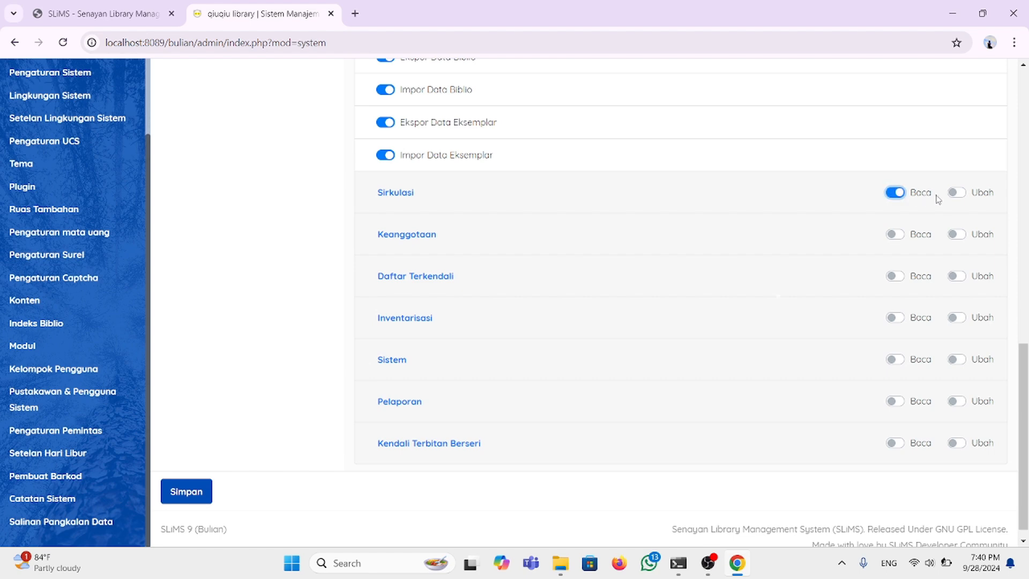
click(955, 194)
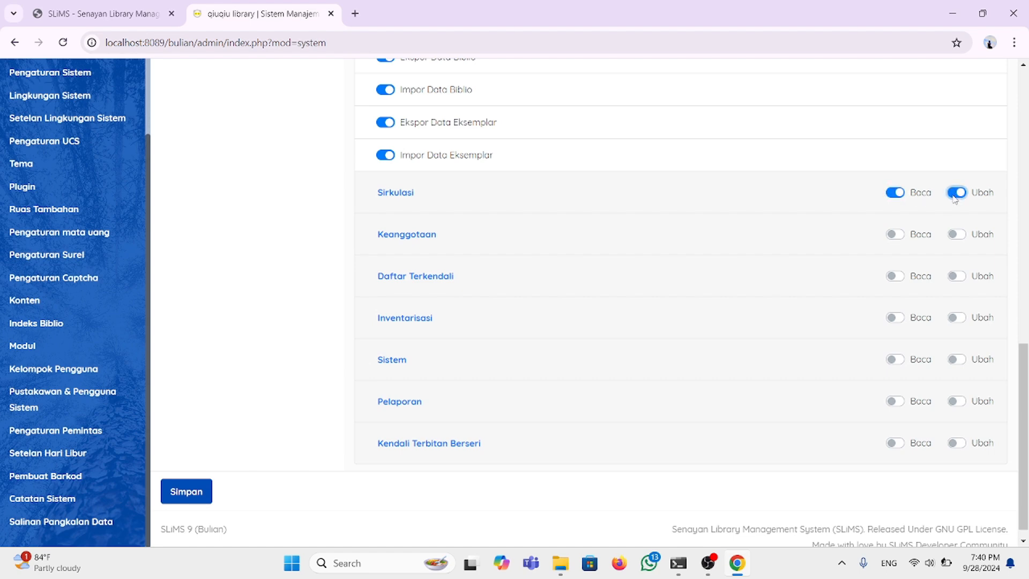
click(396, 193)
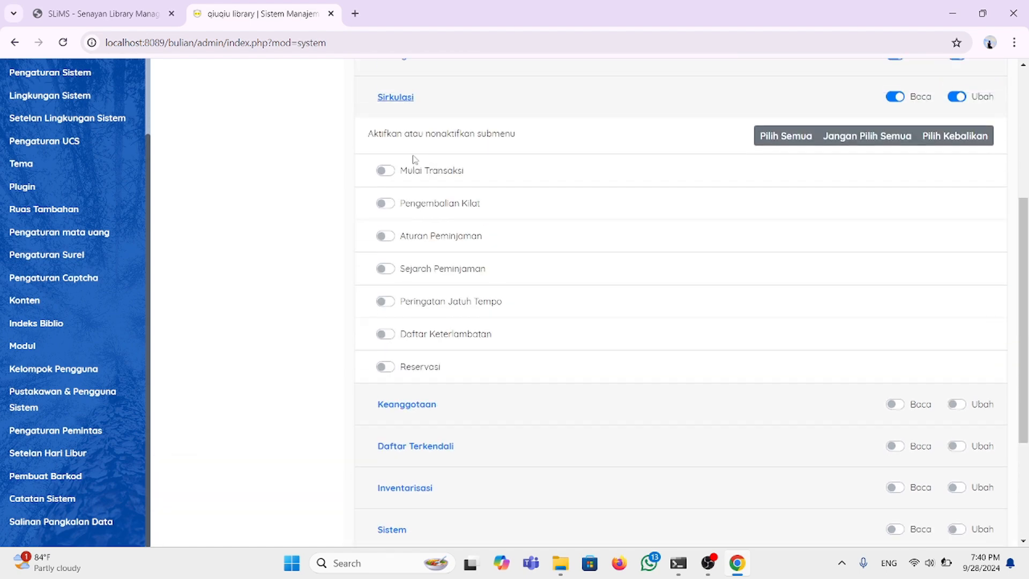
click(778, 156)
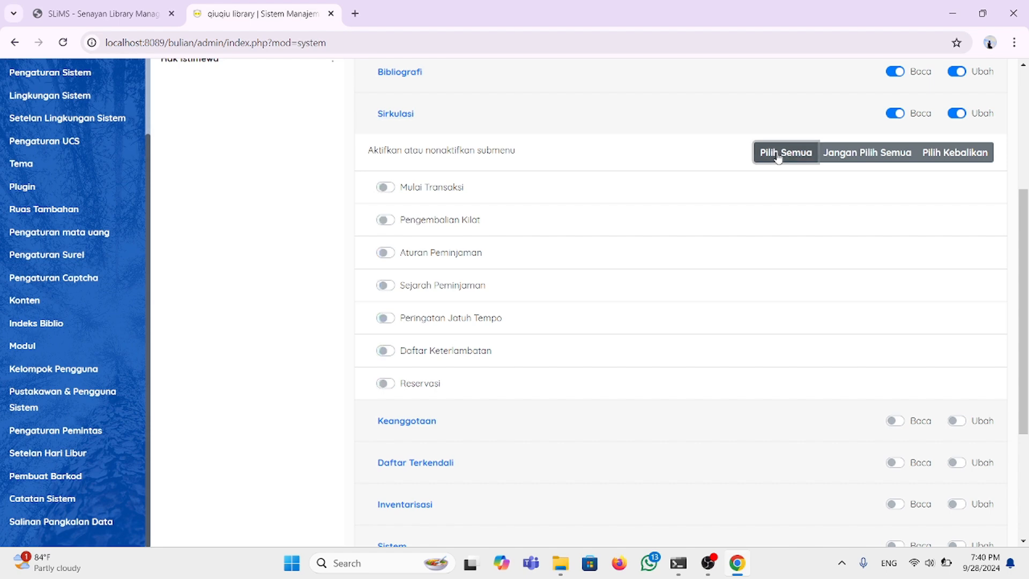
scroll(721, 331, down, 4)
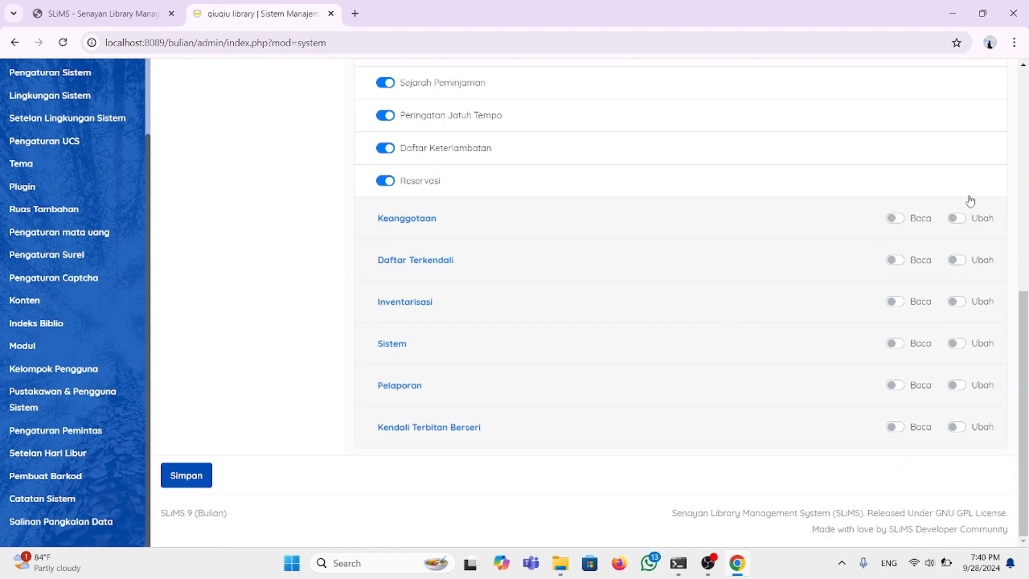
Step: Grant read, write and all sub-feature access for Keanggotaan and Sistem
click(899, 219)
click(955, 221)
click(427, 220)
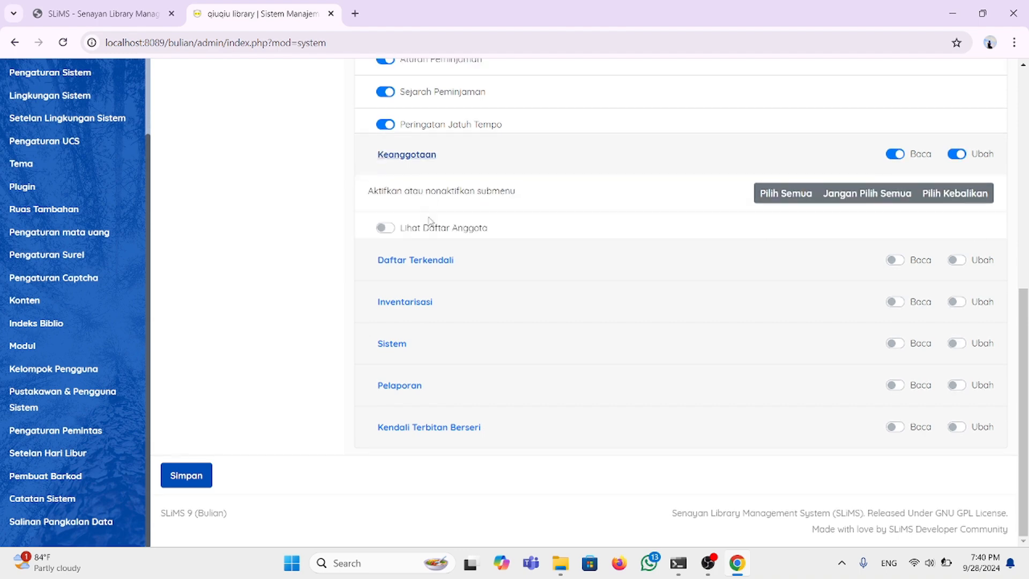
scroll(460, 277, up, 1)
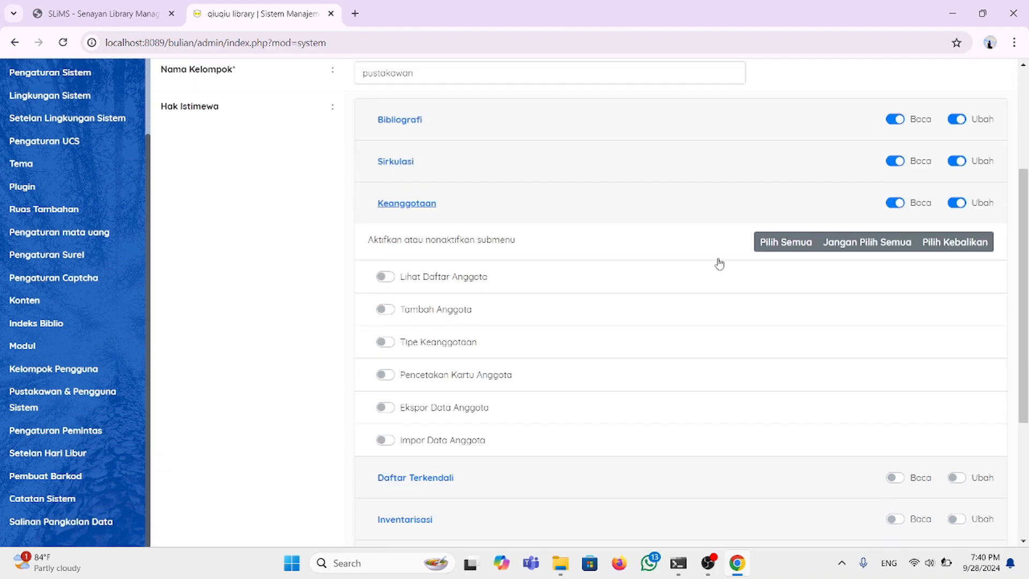
click(767, 192)
scroll(570, 348, down, 4)
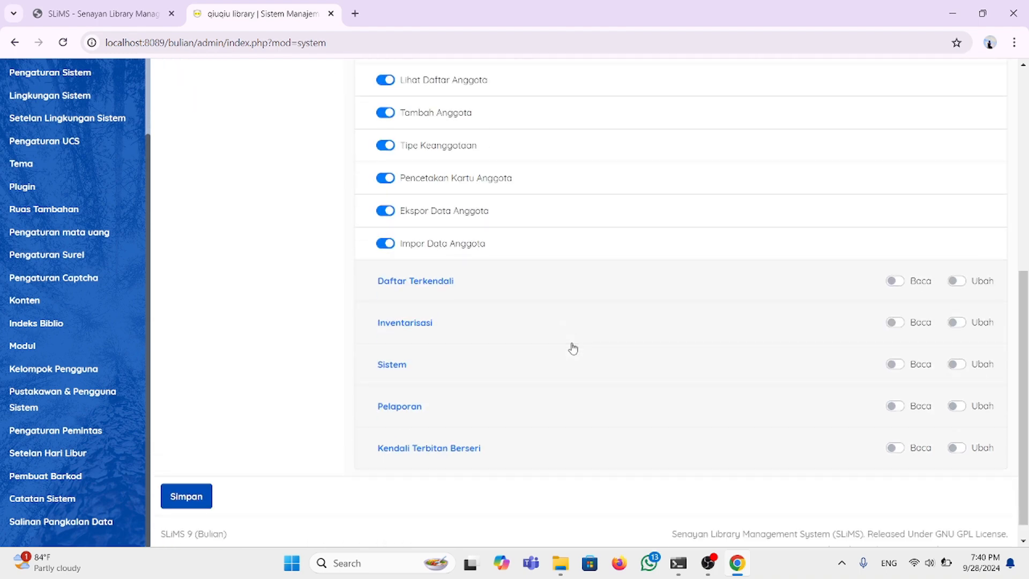
click(892, 364)
click(955, 365)
click(395, 364)
scroll(394, 365, down, 4)
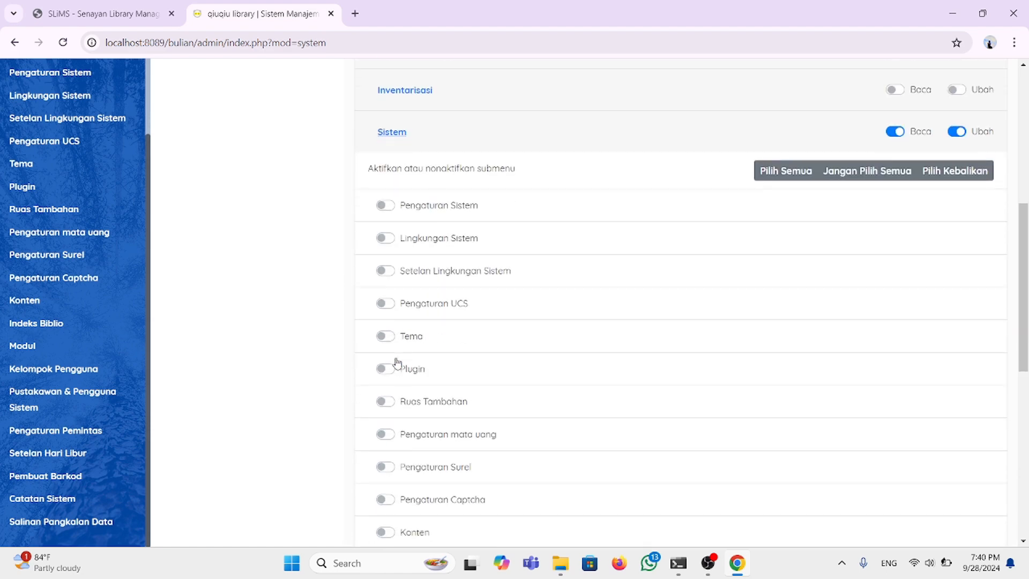
click(774, 170)
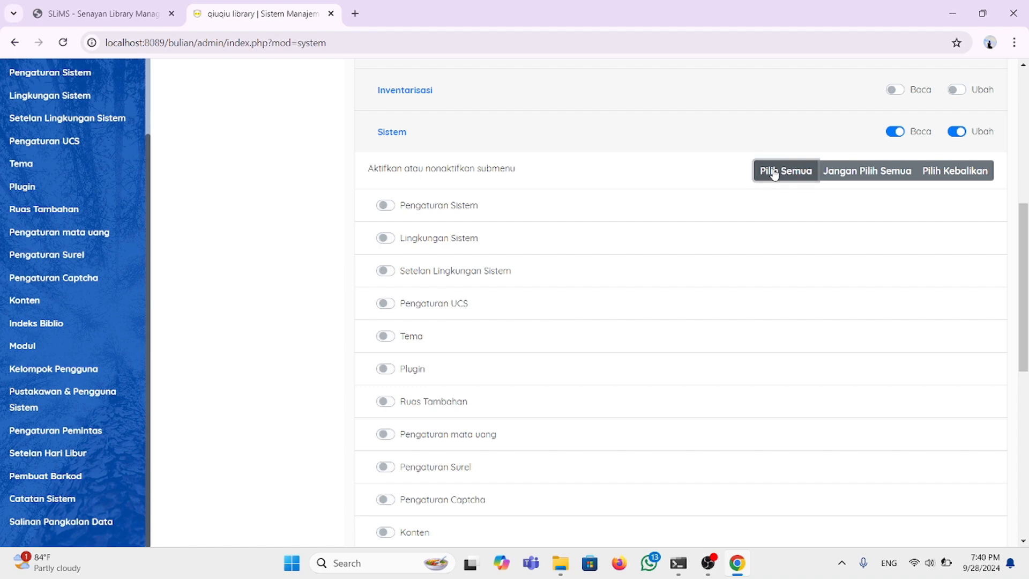
scroll(537, 195, up, 7)
scroll(538, 198, down, 15)
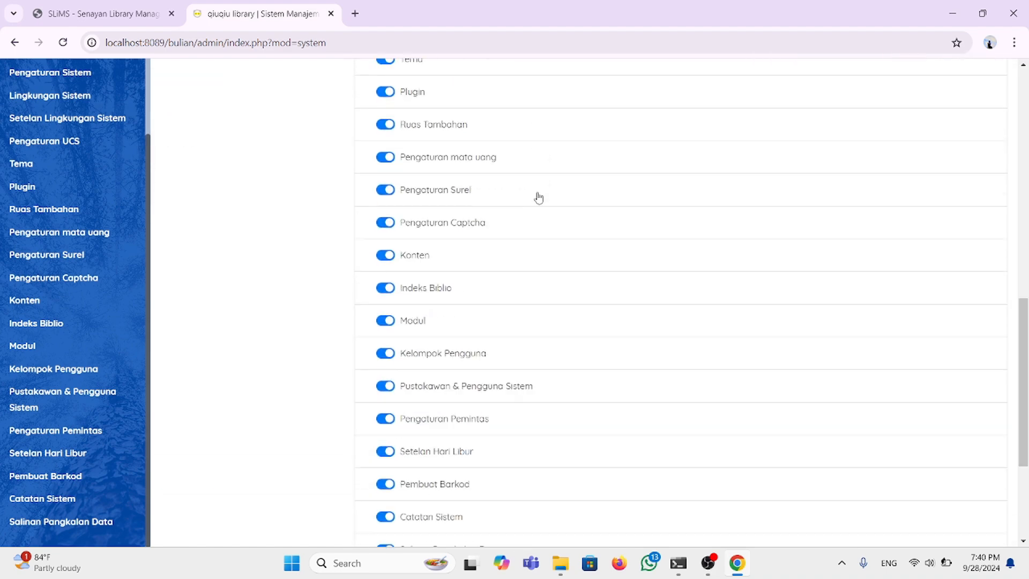
scroll(539, 198, up, 8)
scroll(539, 197, up, 7)
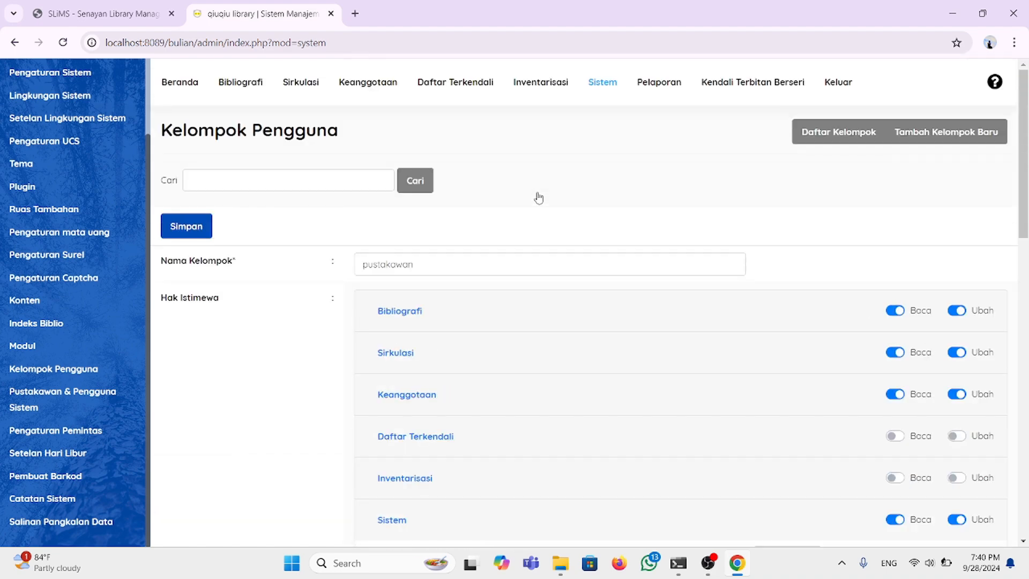
Step: Save the pustakawan group and open the empty Pustakawan & Pengguna Sistem user list
click(198, 230)
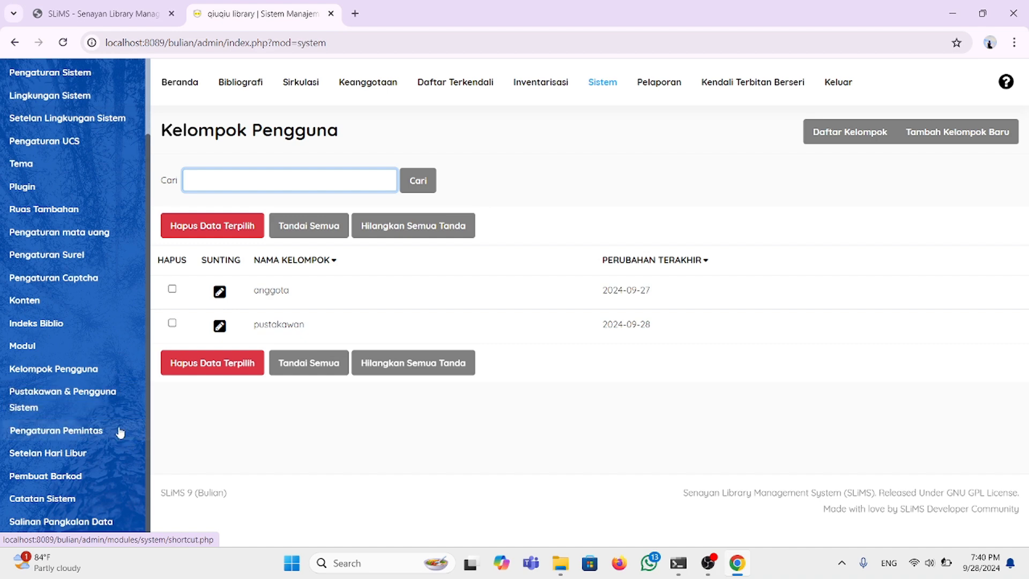
click(99, 408)
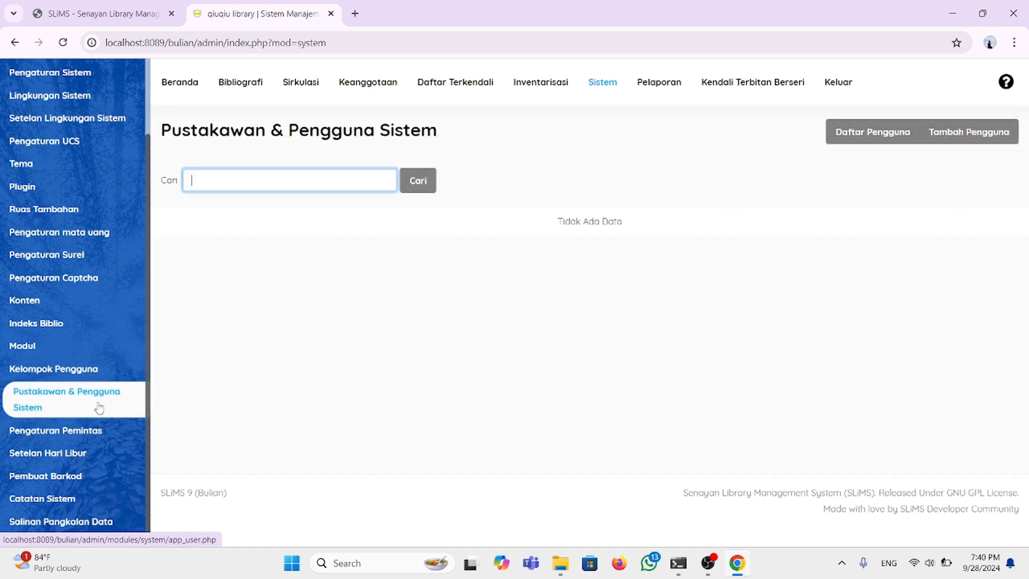
click(861, 143)
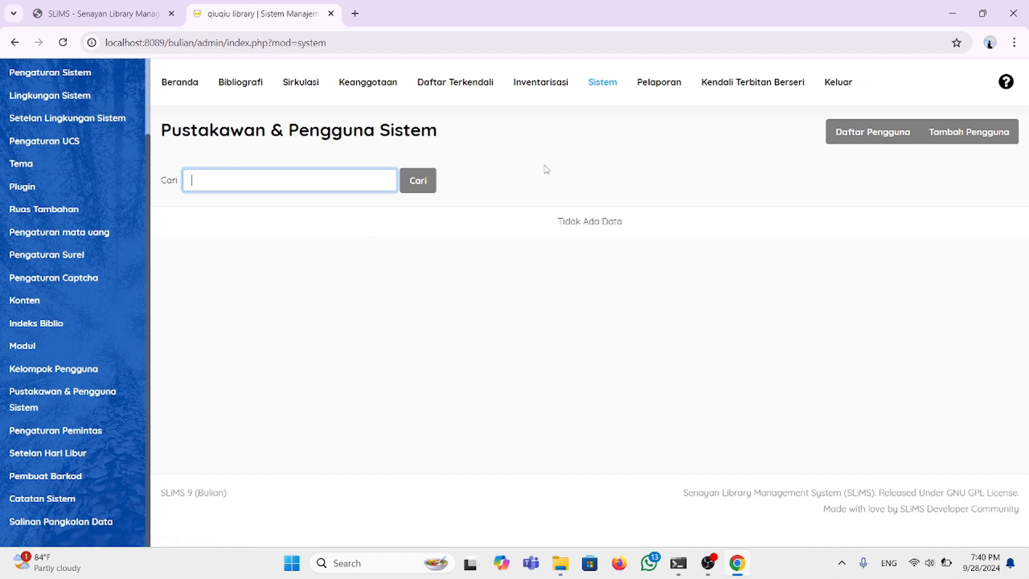
Step: Start a new system user and replace the autofilled login name with 'qiqi'
click(989, 134)
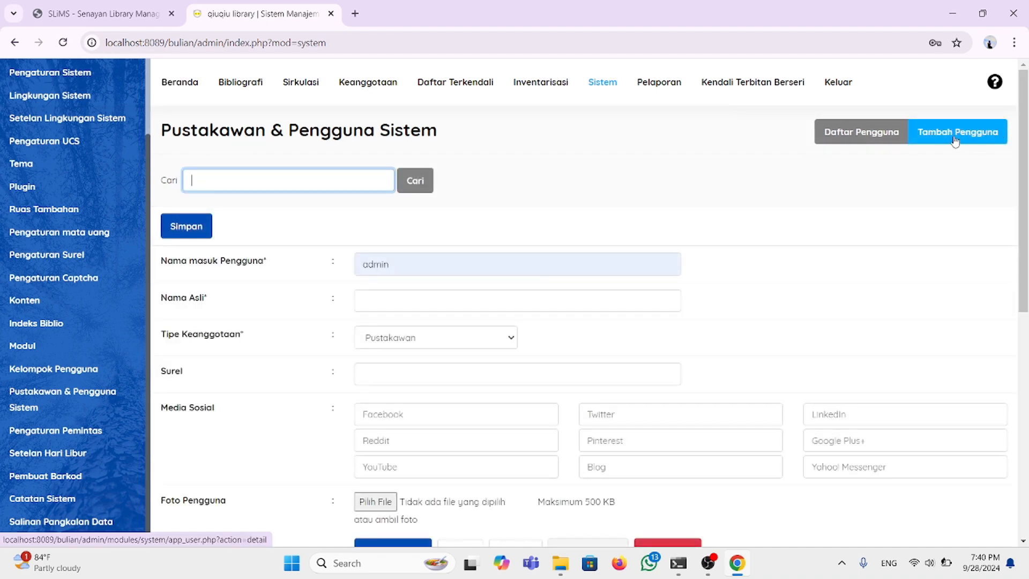
scroll(557, 256, down, 5)
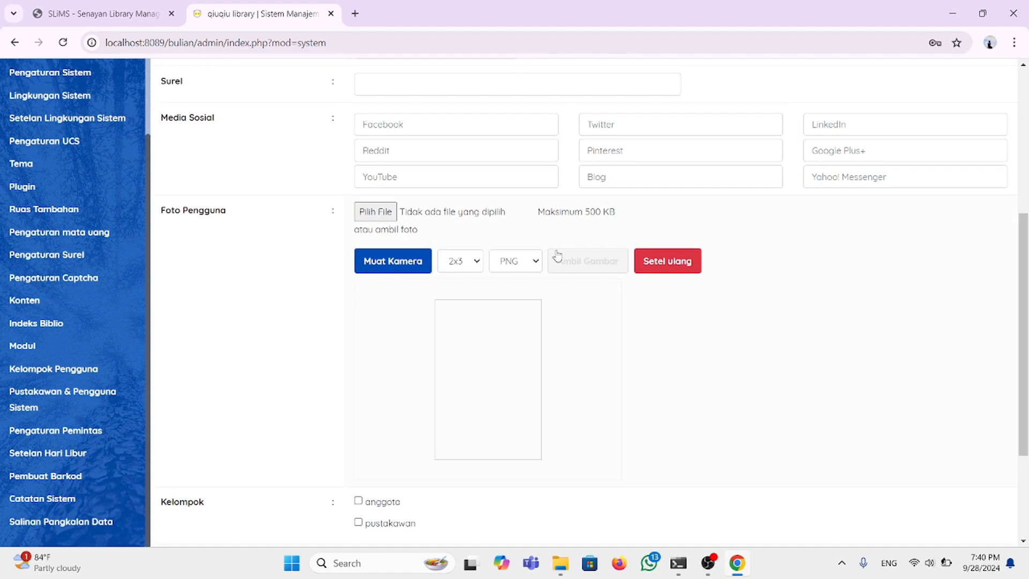
scroll(557, 256, down, 2)
scroll(558, 256, up, 7)
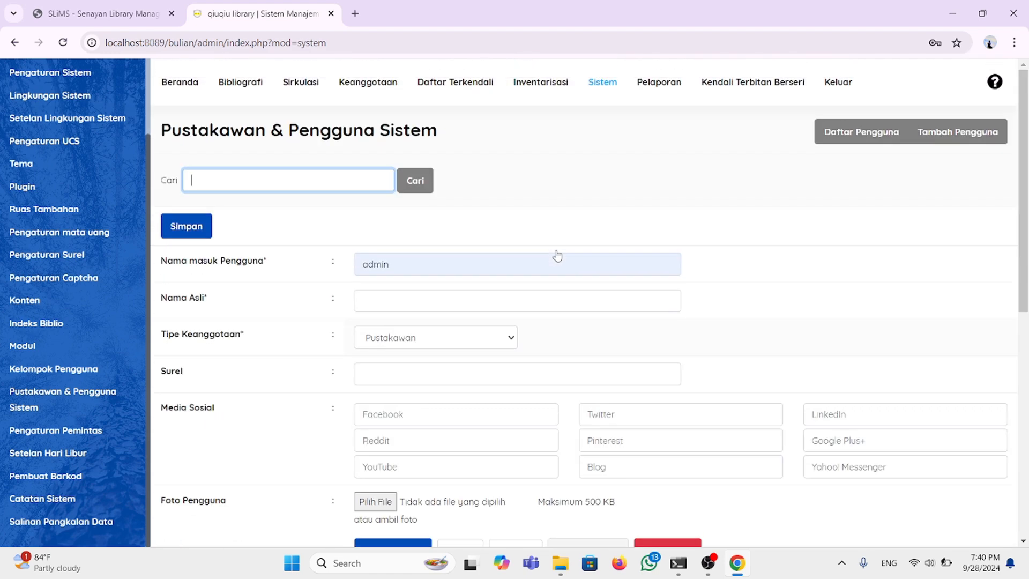
click(410, 272)
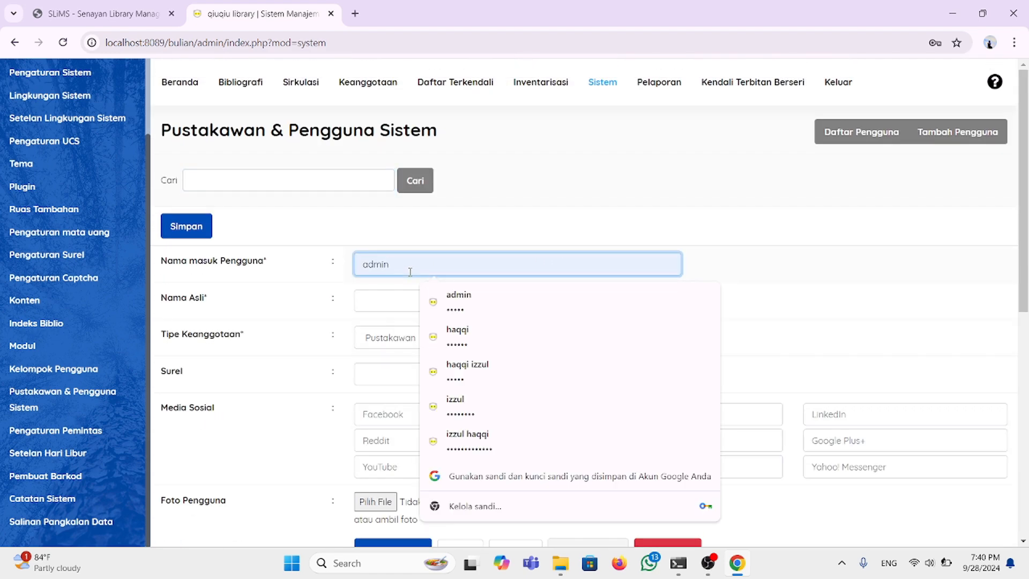
key(BackSpace)
key(BackSpace)
key(BackSpace)
key(BackSpace)
key(BackSpace)
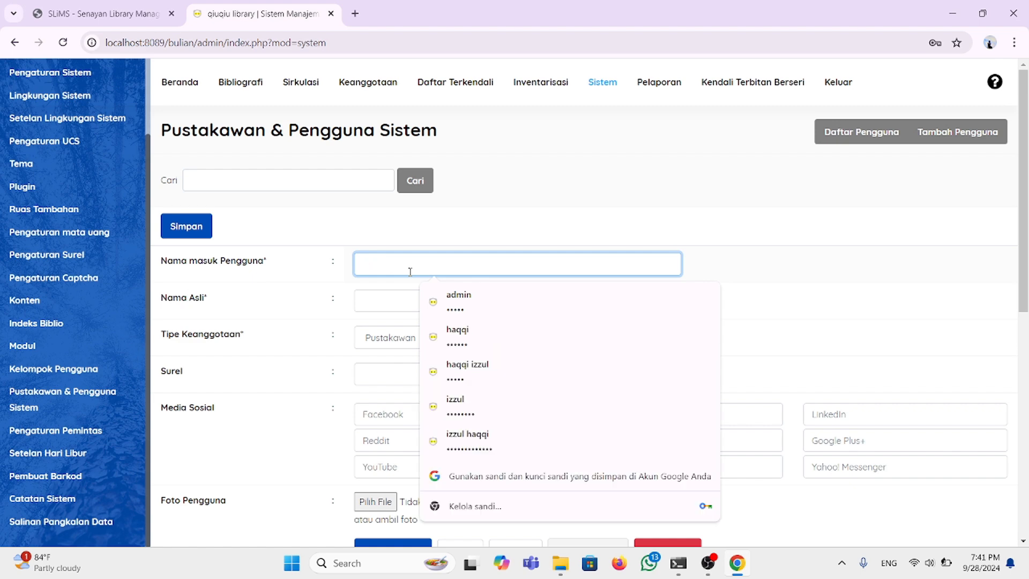
text(qiqi)
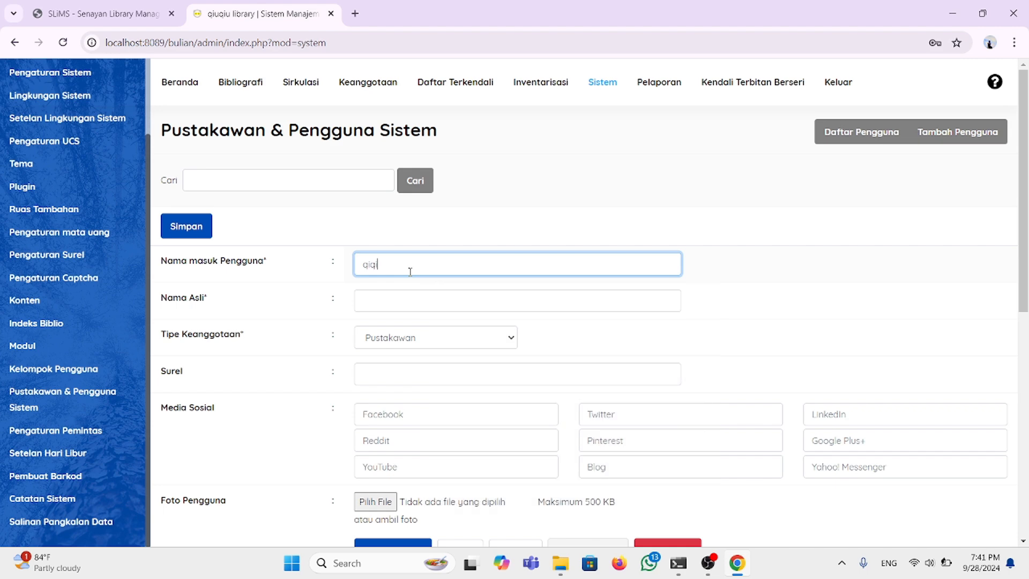
click(413, 299)
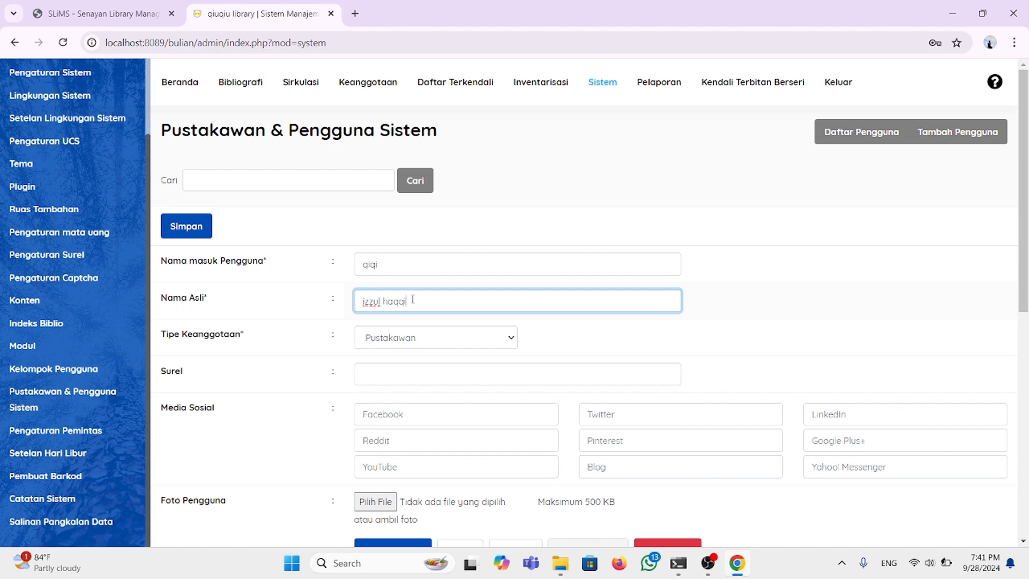
Step: Keep Pustakawan as the membership type and scroll down to the group section
click(511, 341)
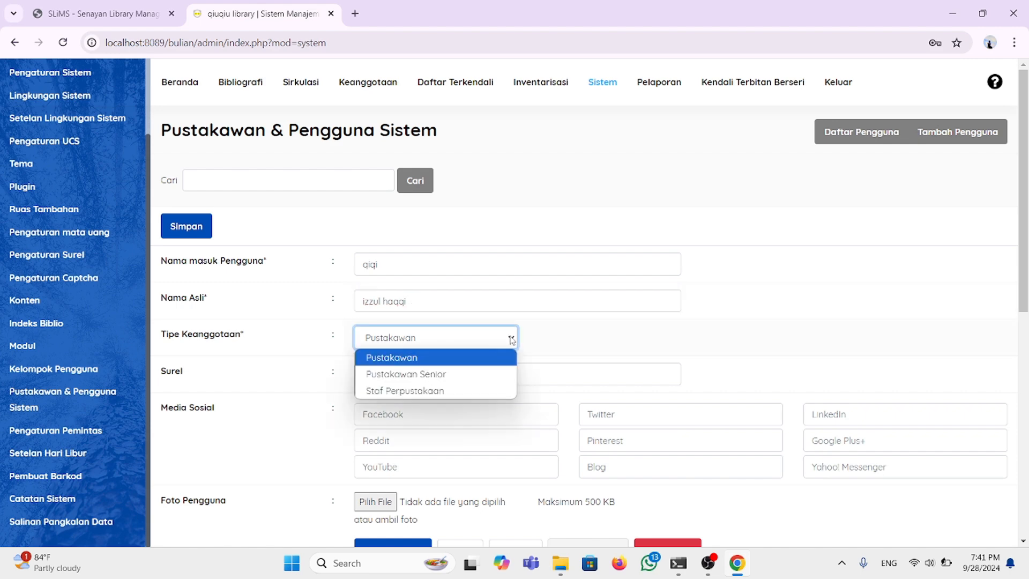
click(443, 364)
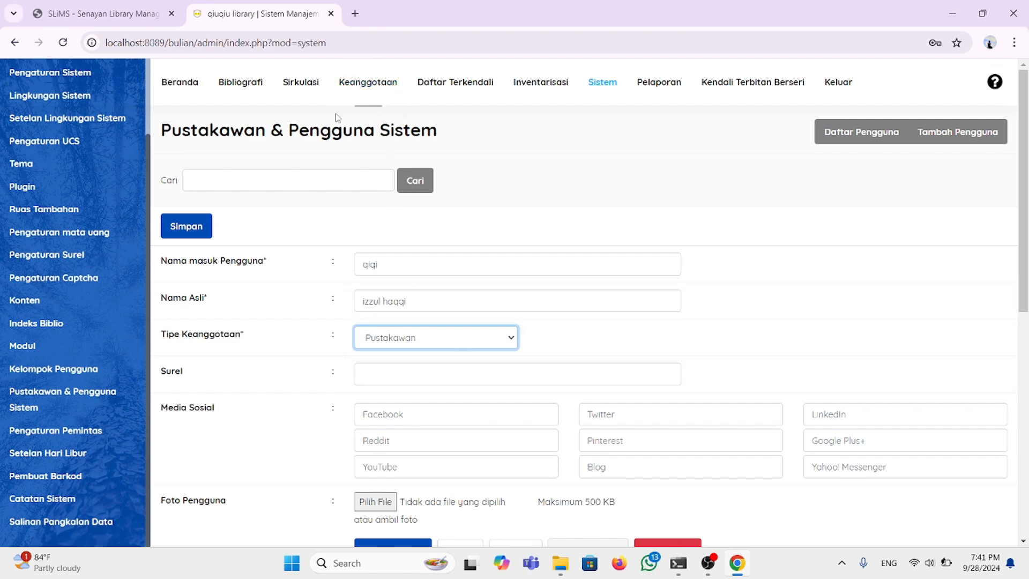
scroll(406, 406, down, 1)
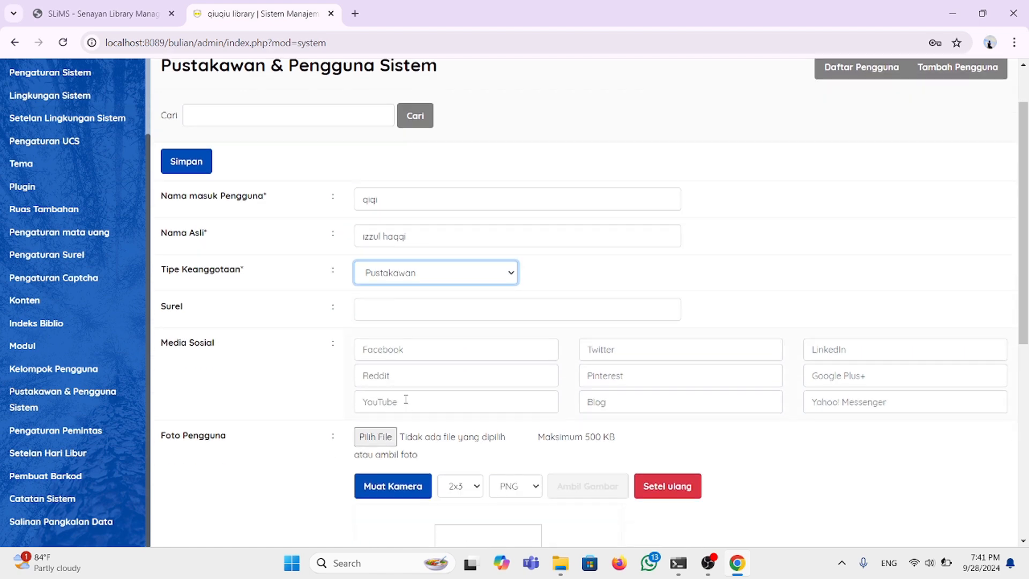
scroll(415, 364, down, 3)
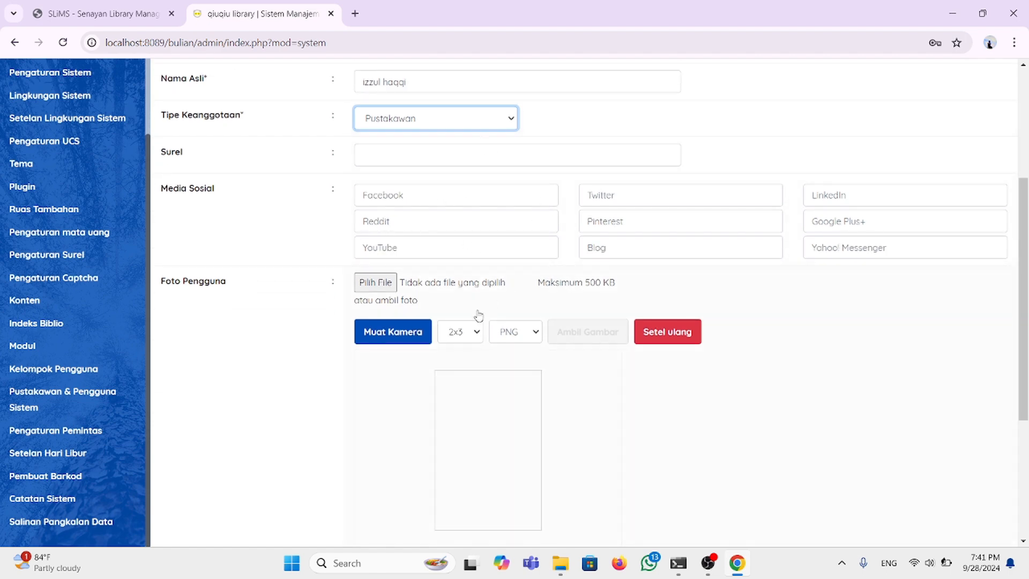
scroll(478, 317, down, 2)
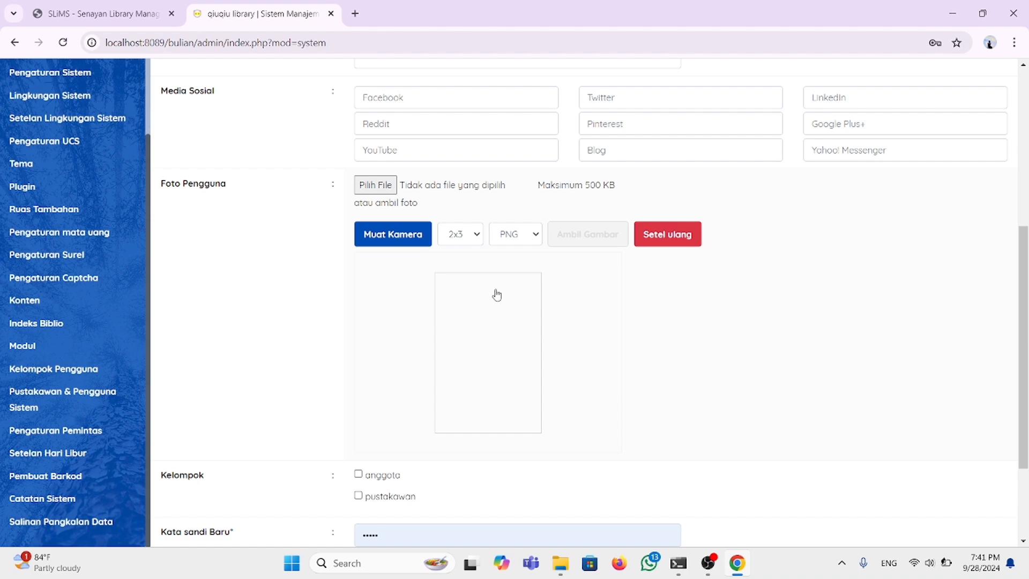
scroll(468, 324, down, 1)
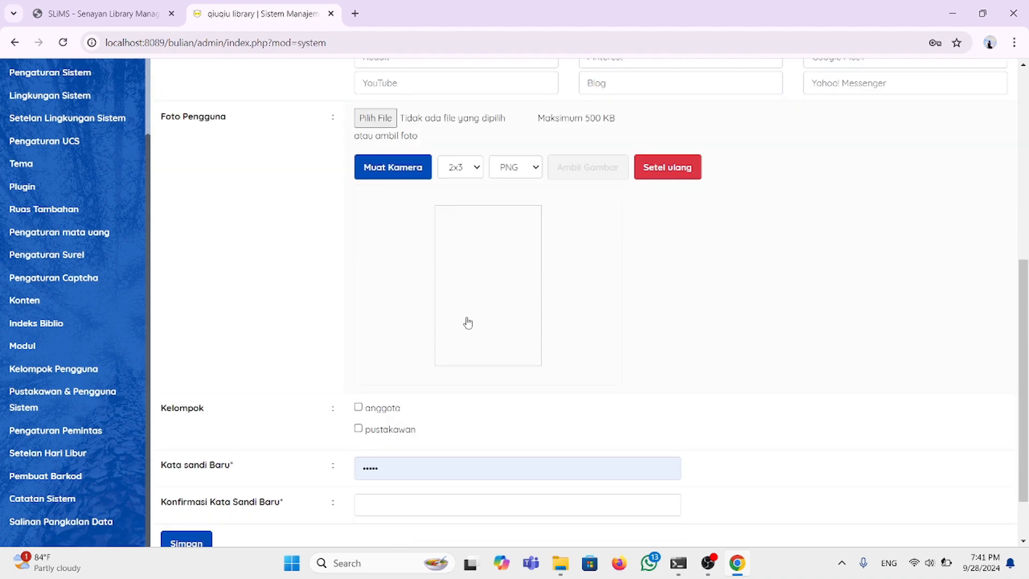
scroll(467, 322, down, 1)
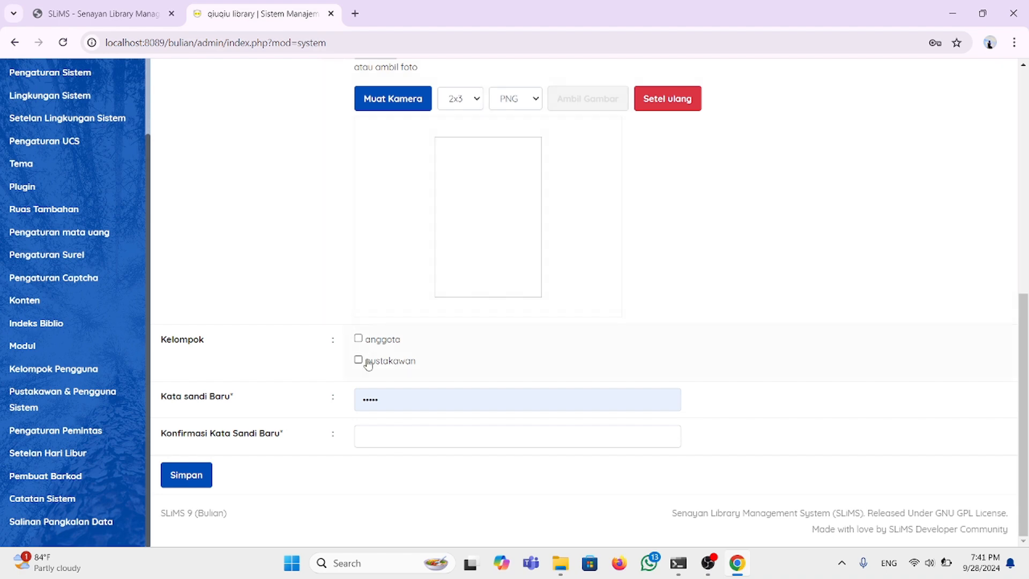
Step: Replace the autofilled Kata sandi Baru with a new password and enter it in the confirmation field
click(391, 402)
key(BackSpace)
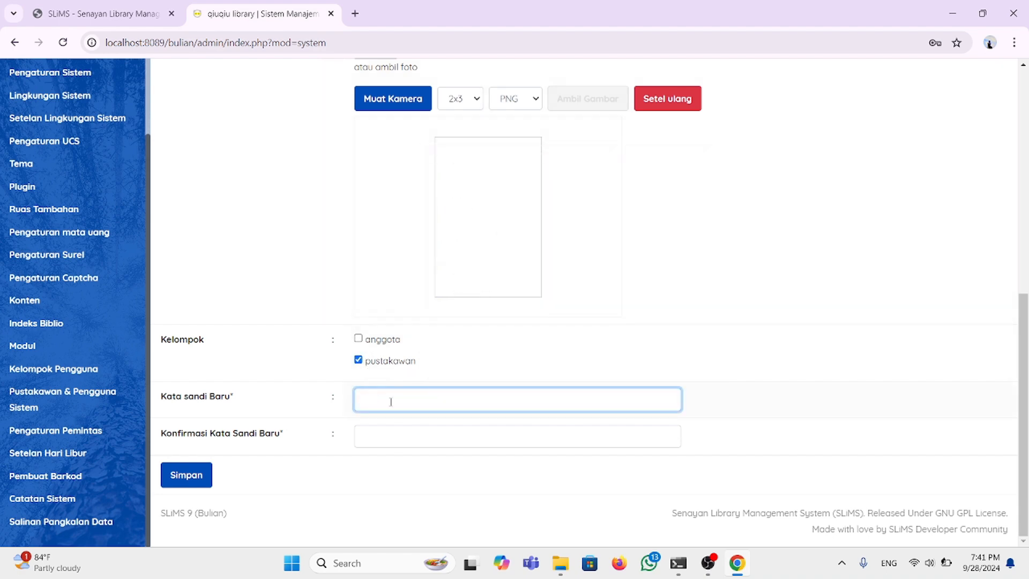
click(391, 402)
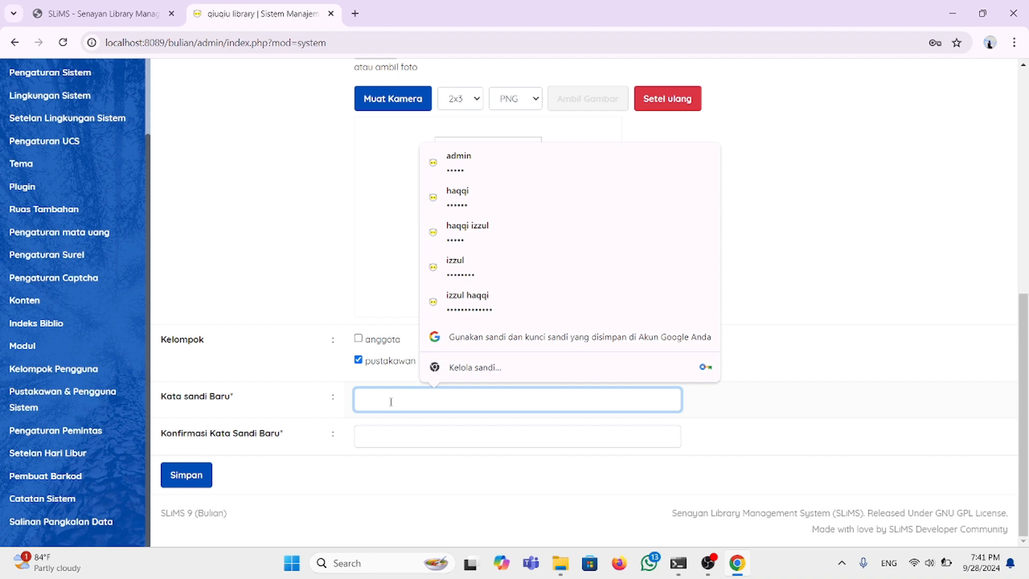
text(123)
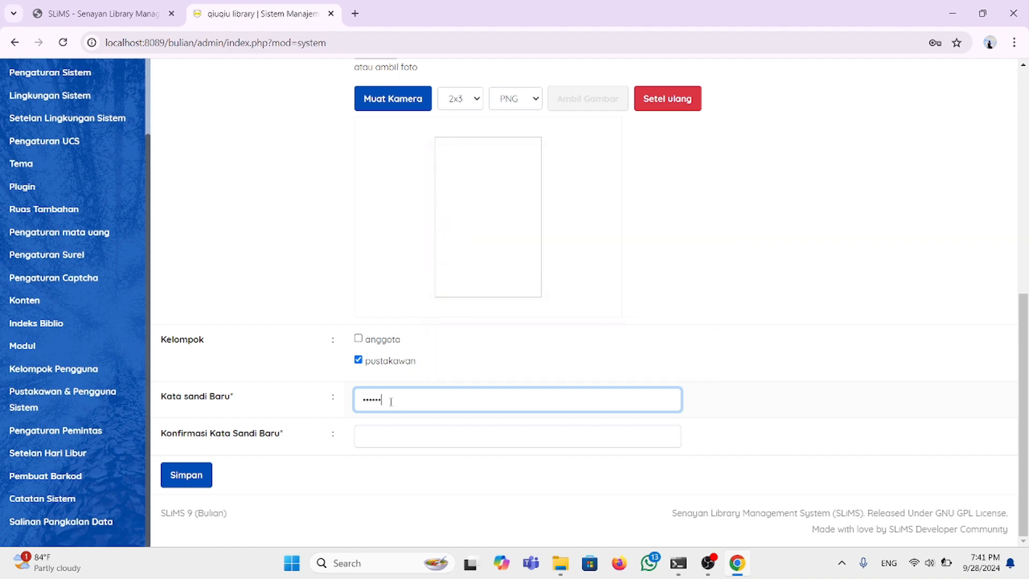
click(405, 442)
text(12)
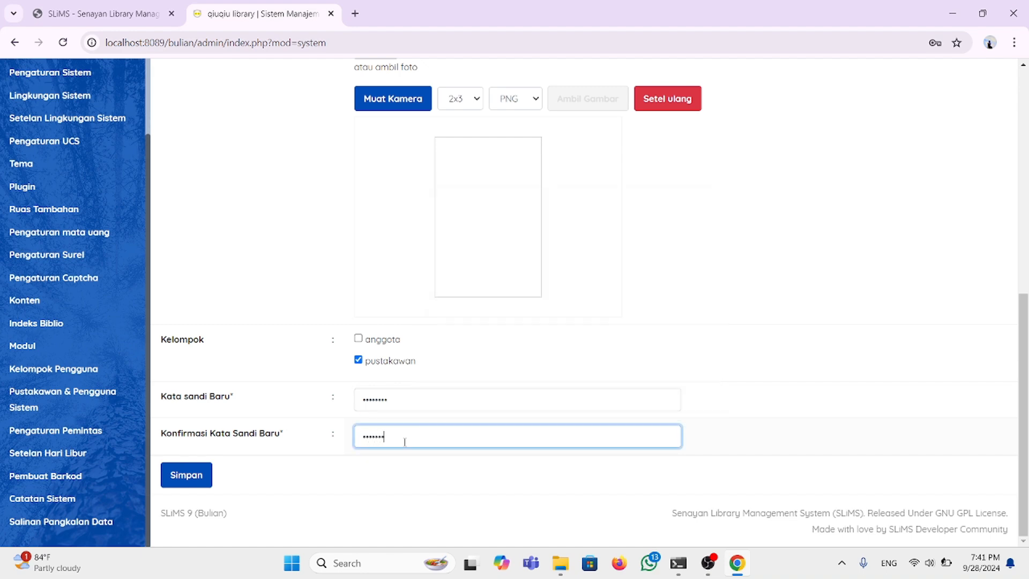
scroll(395, 363, up, 8)
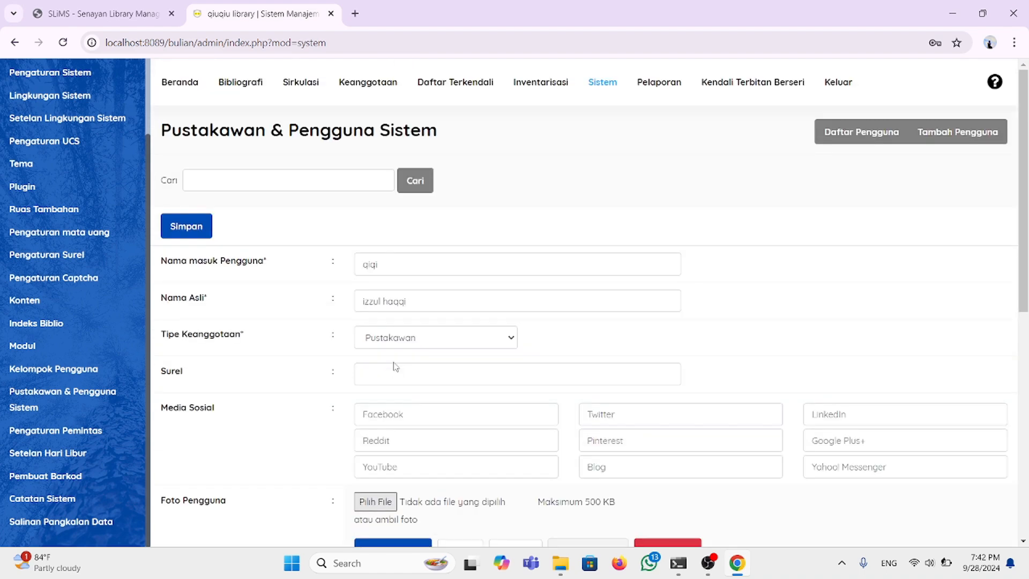
scroll(395, 364, down, 7)
scroll(395, 368, down, 1)
Step: Save the new librarian user and let Chrome remember its password
click(203, 480)
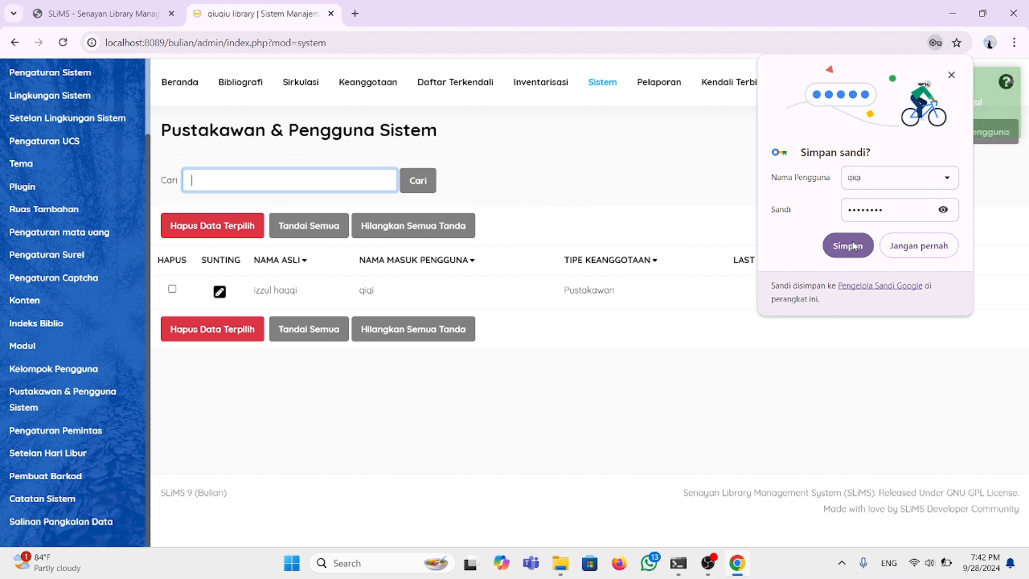
click(853, 245)
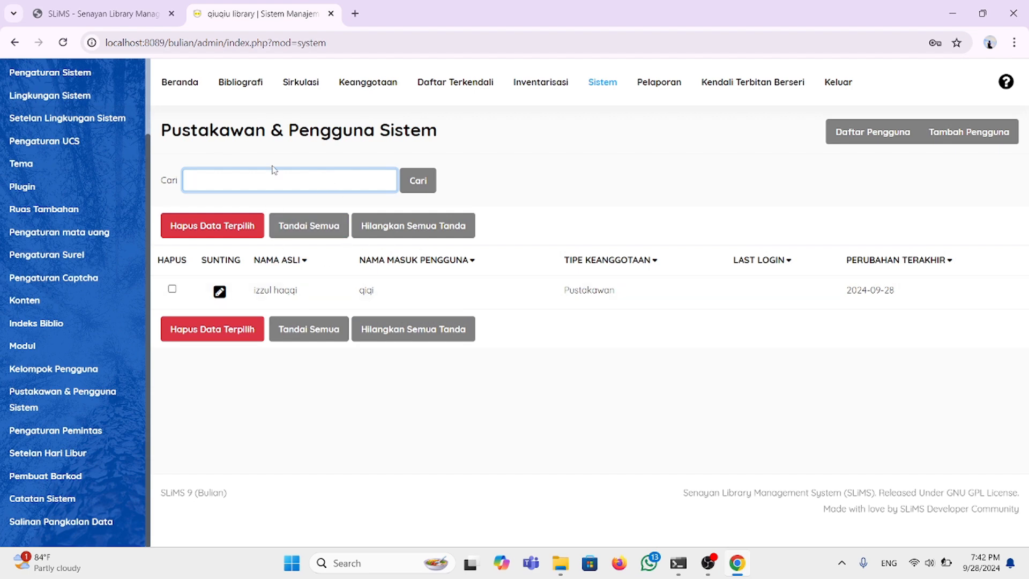
Step: Open a new Chrome tab with an empty address bar
click(355, 14)
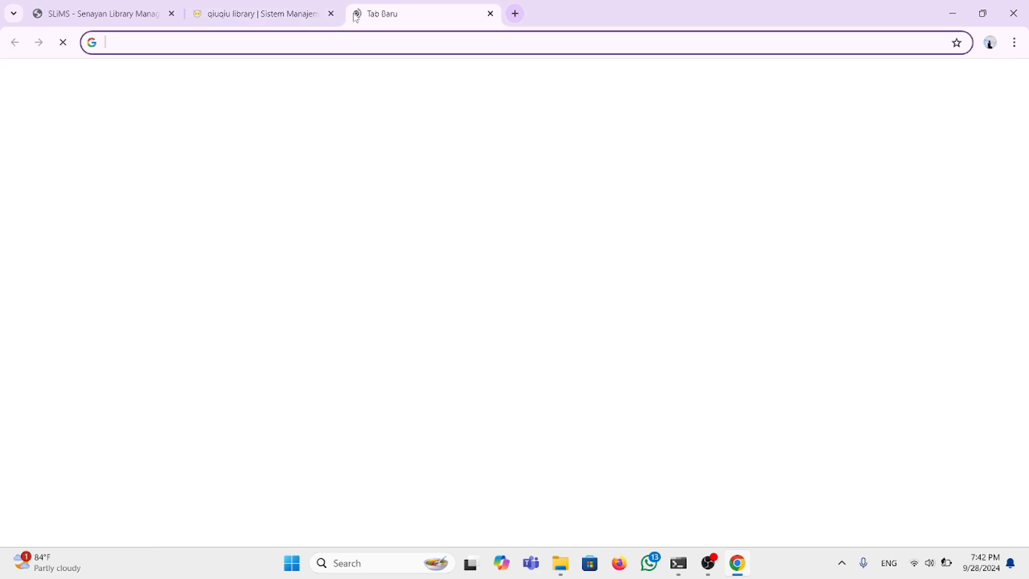
click(240, 40)
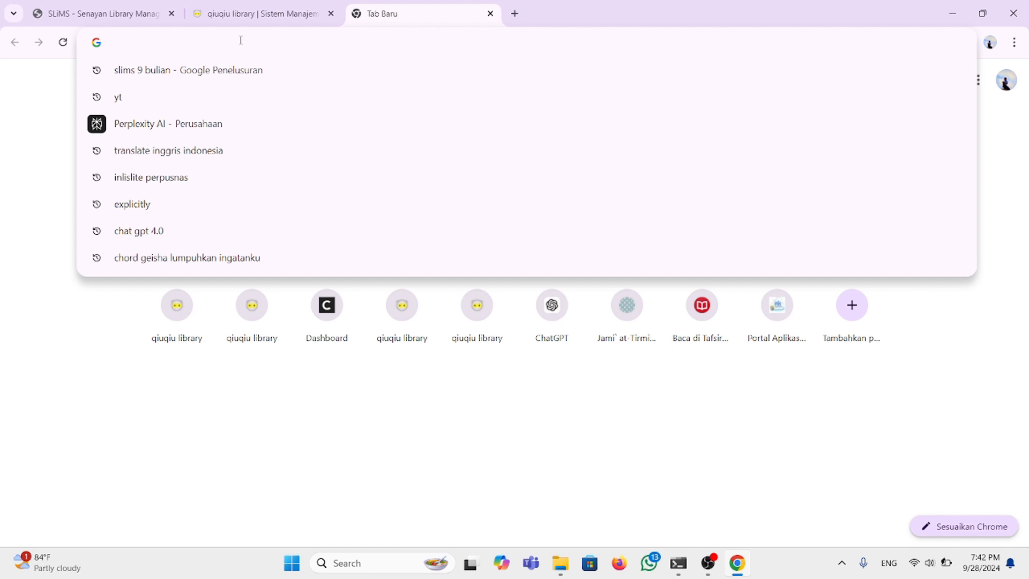
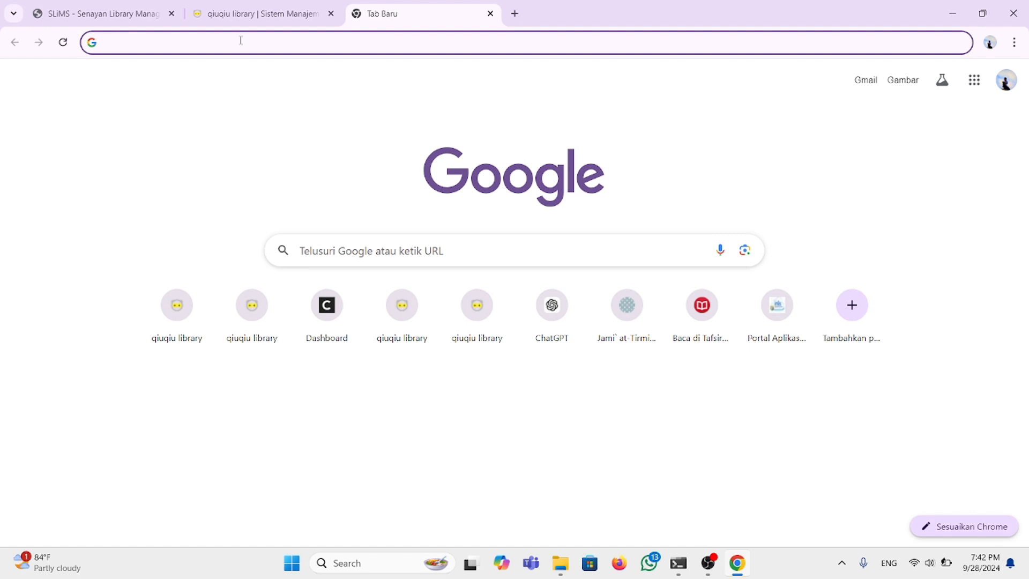
Step: Copy the localhost:8089 address from the server terminal window
mouse_move(676, 562)
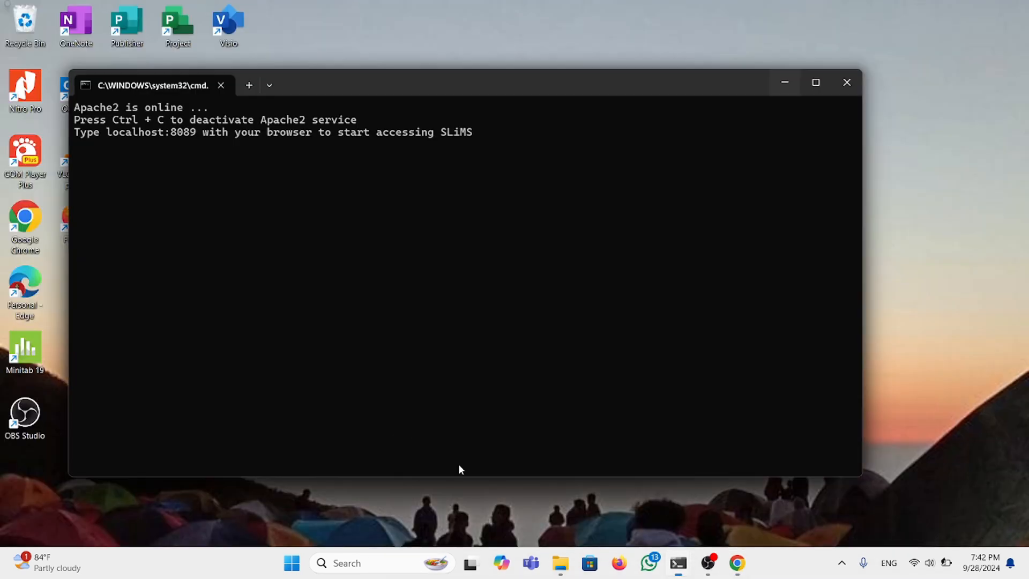
click(459, 466)
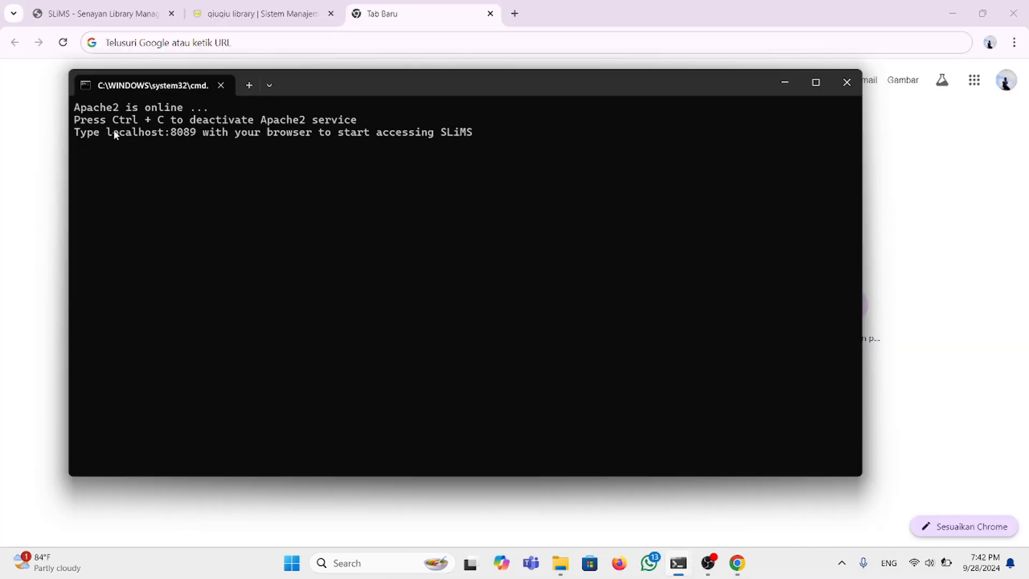
drag(107, 131, 195, 135)
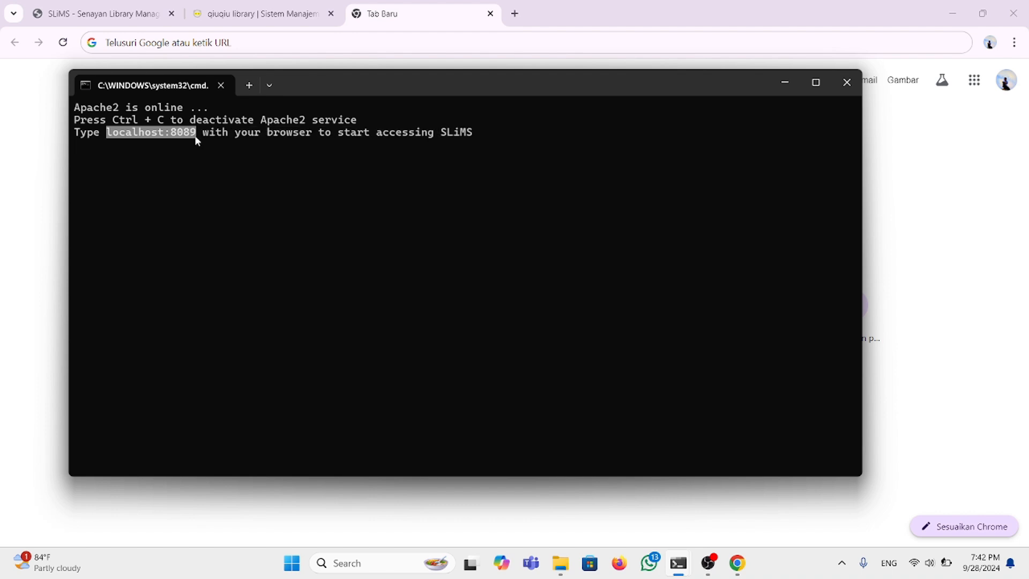
key(ctrl+c)
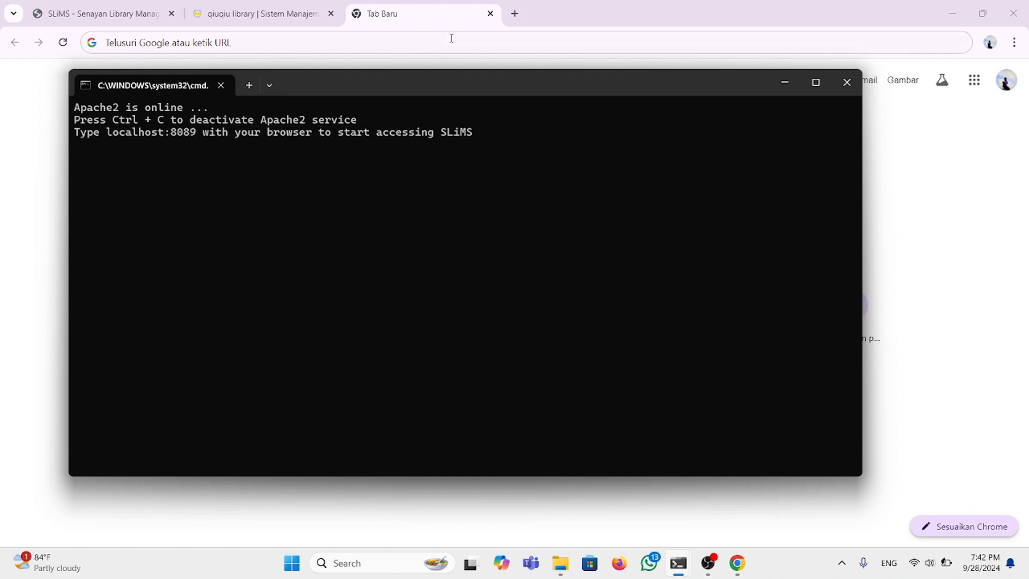
Step: Load the library homepage at localhost:8089 in the new tab
click(784, 83)
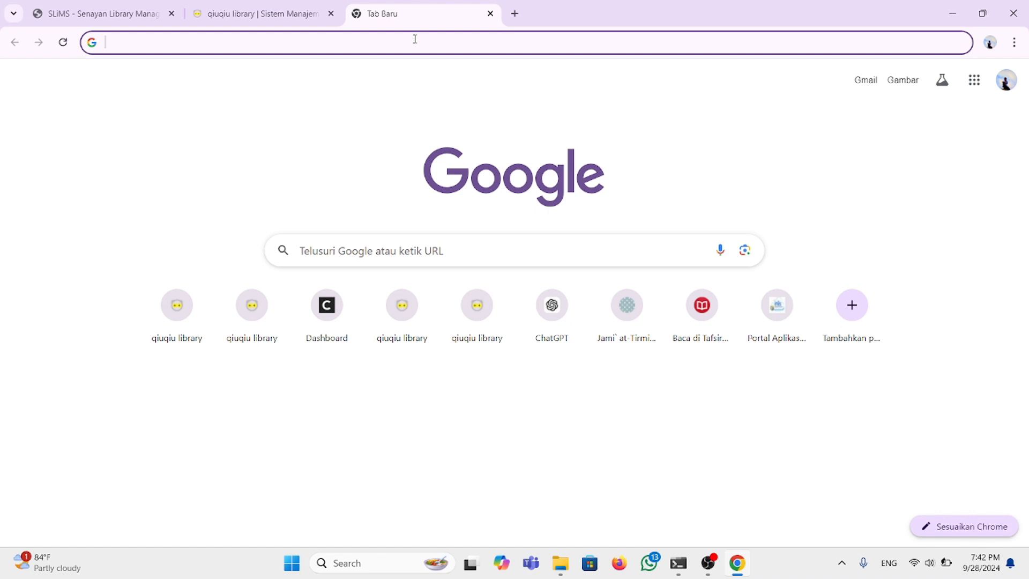
key(ctrl+v)
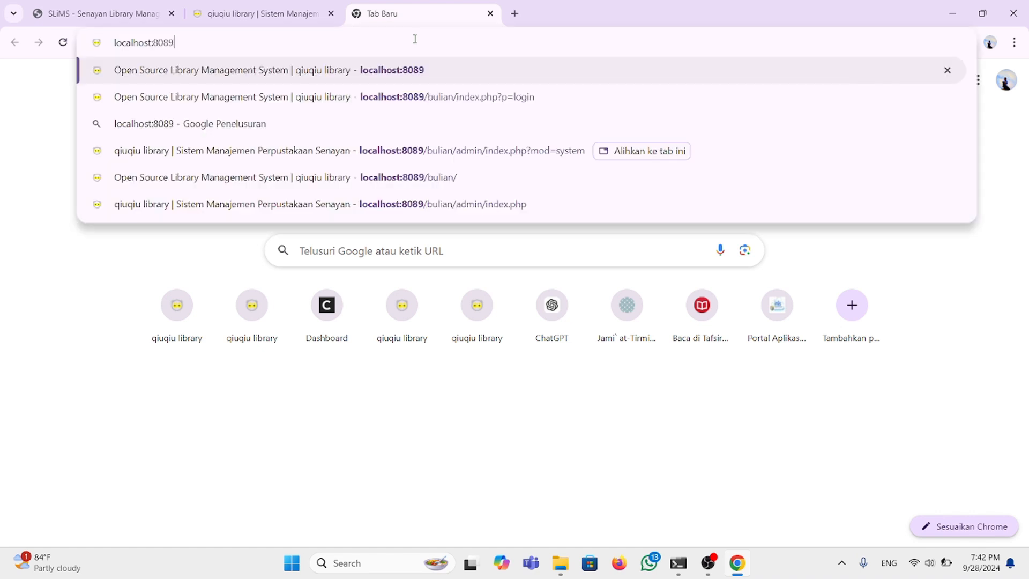
key(Return)
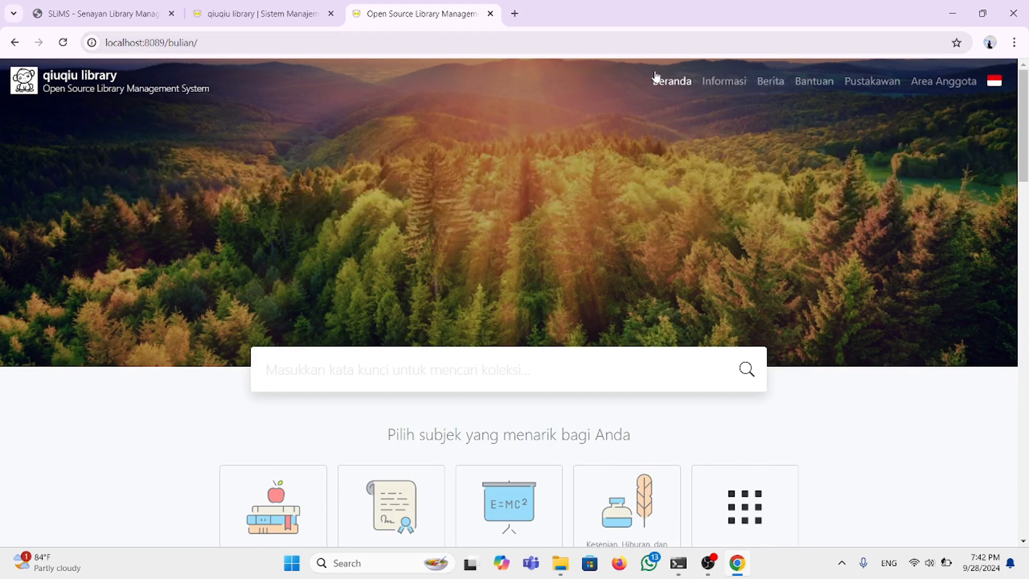
Step: Change the info page address from '?p=libinfo' to '?p=login' to reach the admin dashboard
click(719, 86)
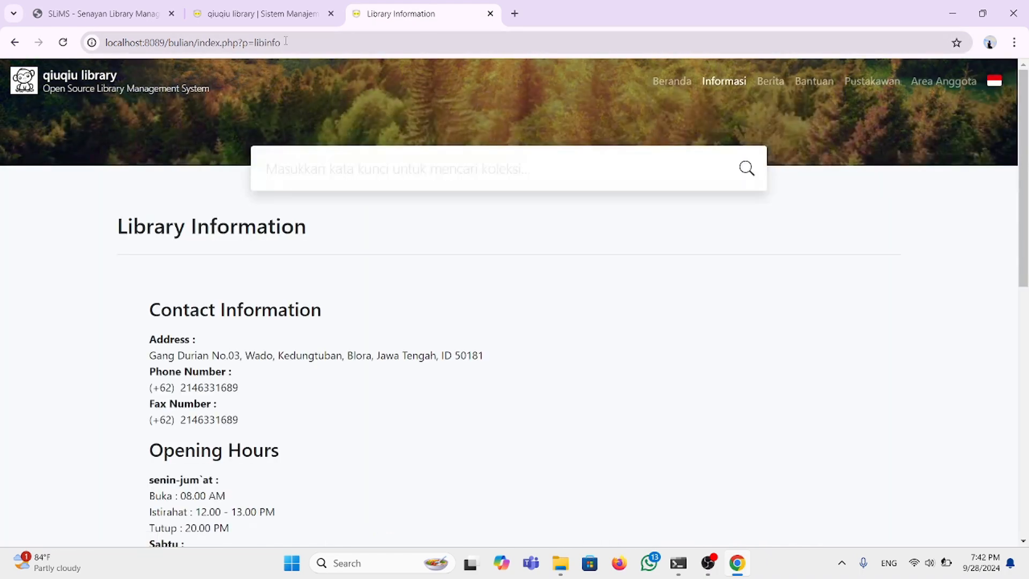
click(286, 42)
click(286, 42)
double_click(286, 42)
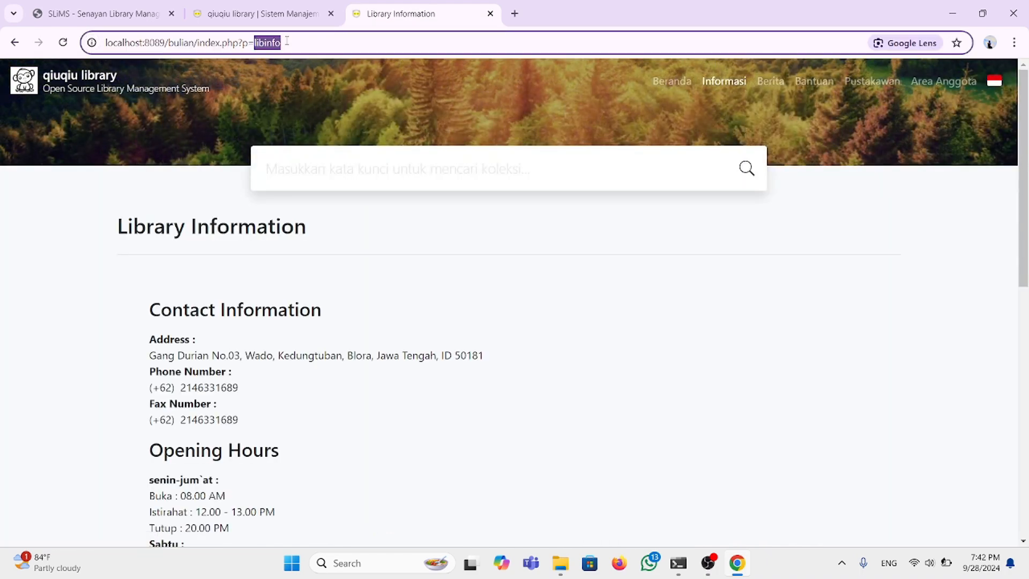
text(login)
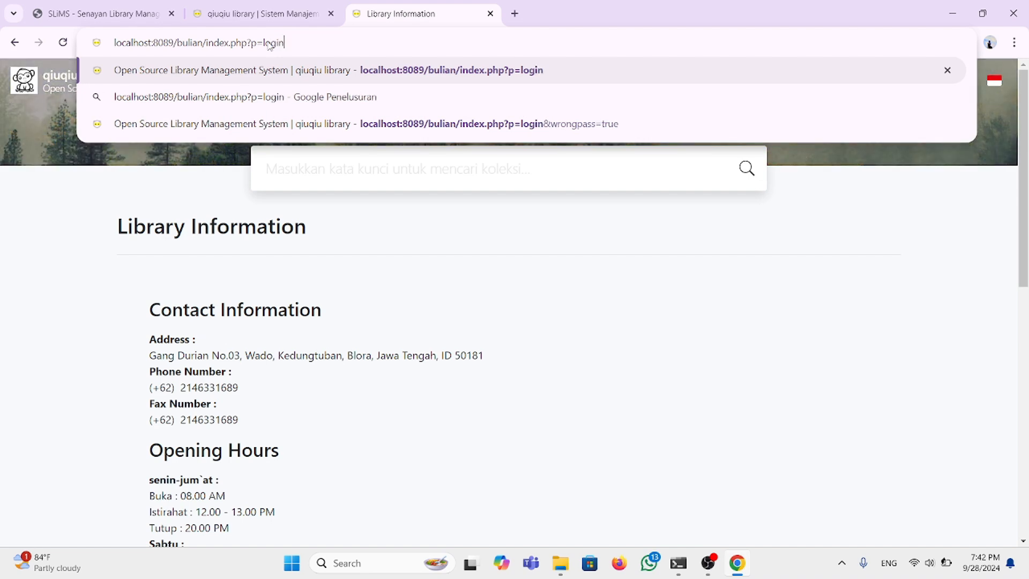
key(Return)
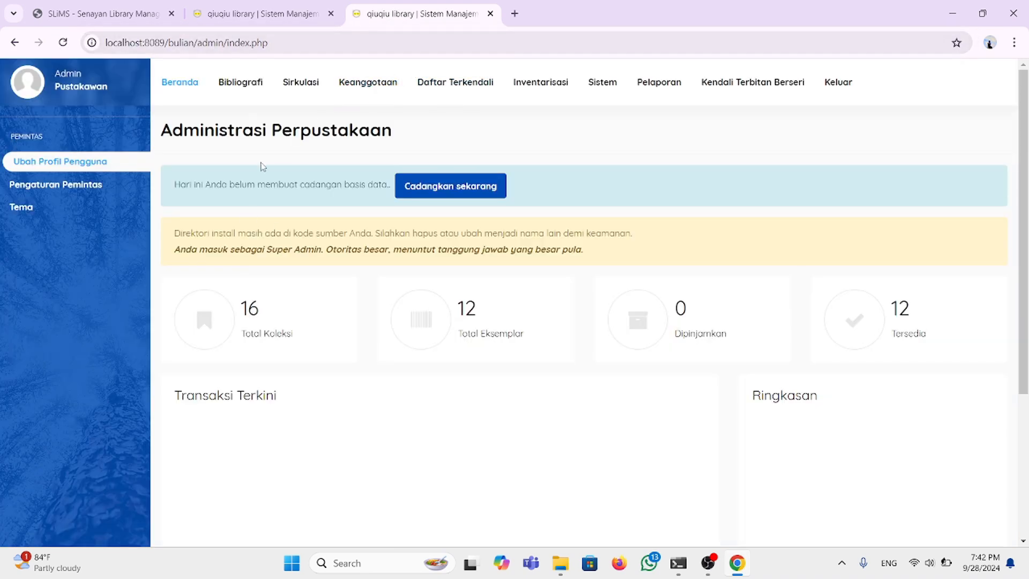
Step: Log out of the administrator session and clear the autofilled Nama Akun and Kata Sandi fields
click(832, 82)
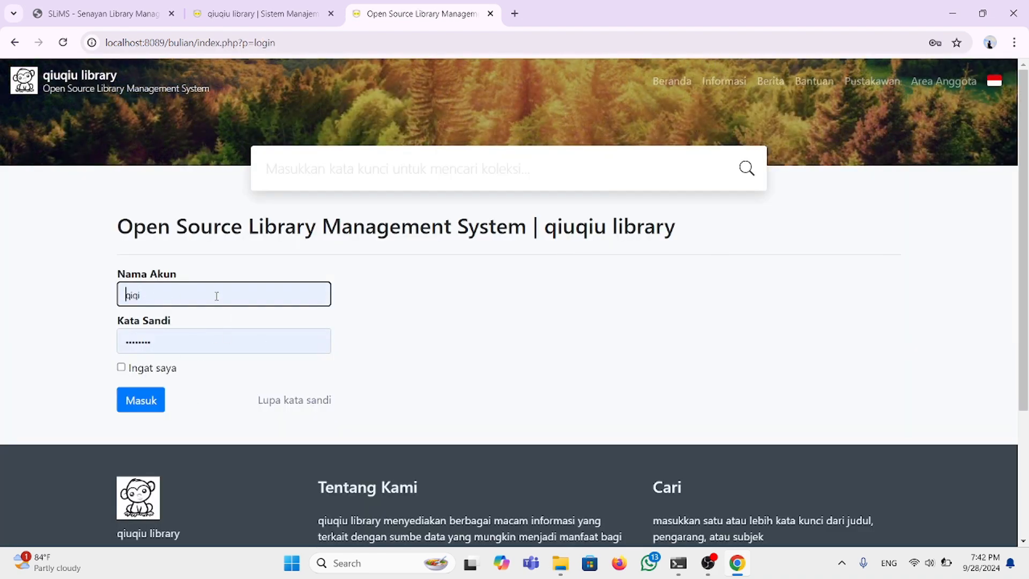
click(164, 303)
key(BackSpace)
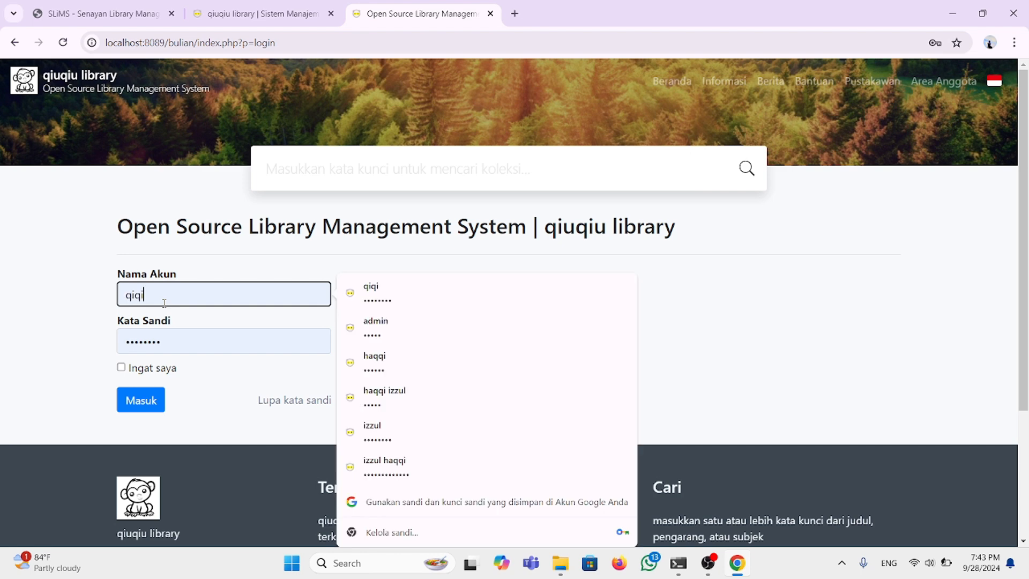
key(BackSpace)
key(BackSpace)
key(BackSpace)
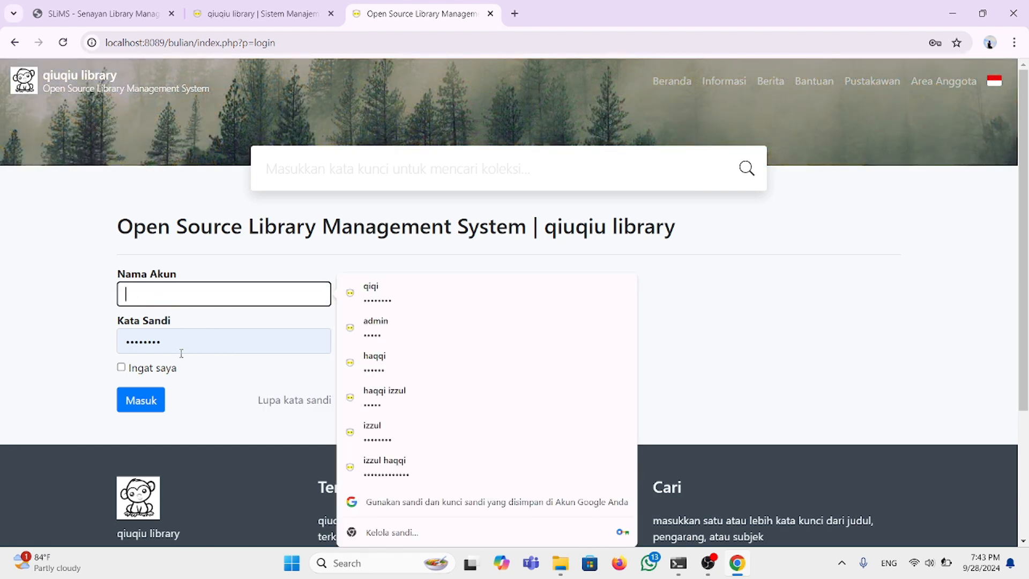
click(181, 354)
key(BackSpace)
key(BackSpace)
key(BackSpace)
key(BackSpace)
key(BackSpace)
key(BackSpace)
key(BackSpace)
key(BackSpace)
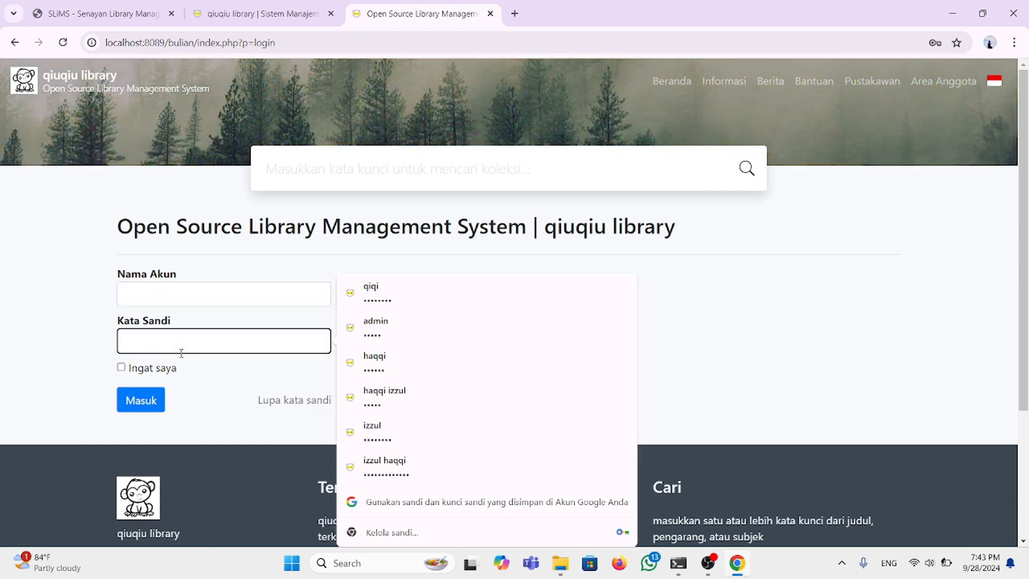
Step: Log in as 'qiqi' with the librarian's password
click(167, 290)
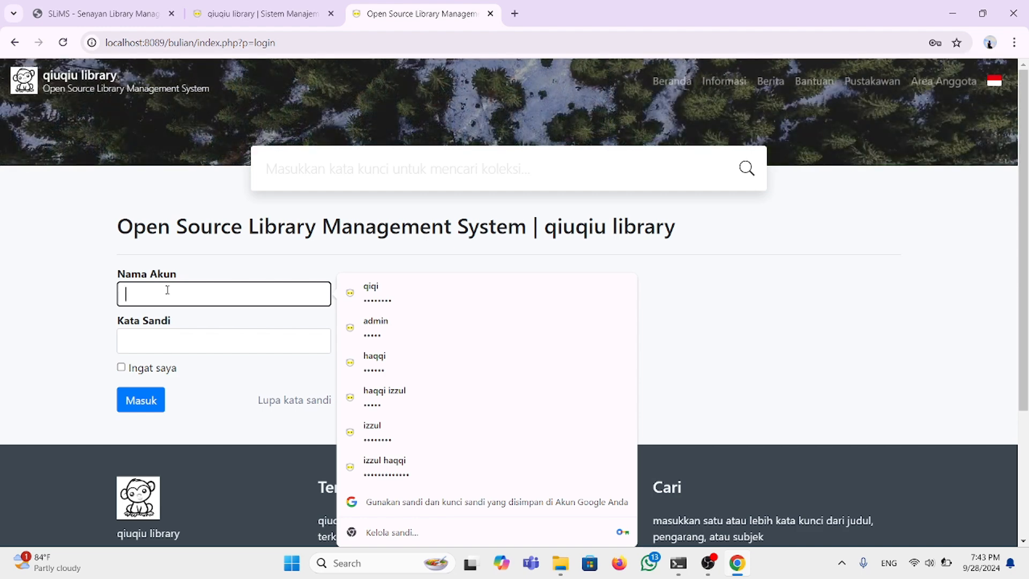
text(qiqi)
click(168, 339)
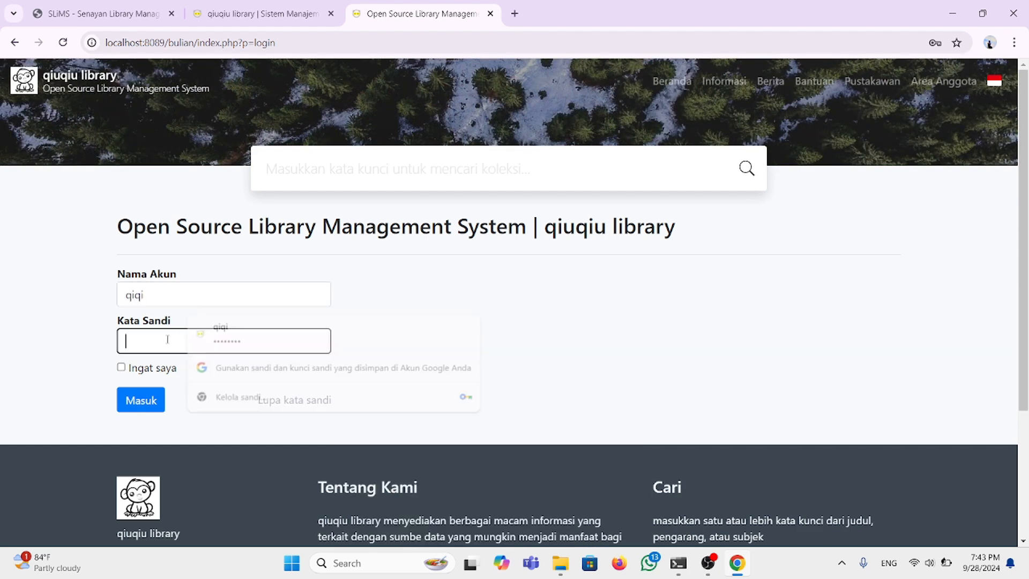
text(•••••••)
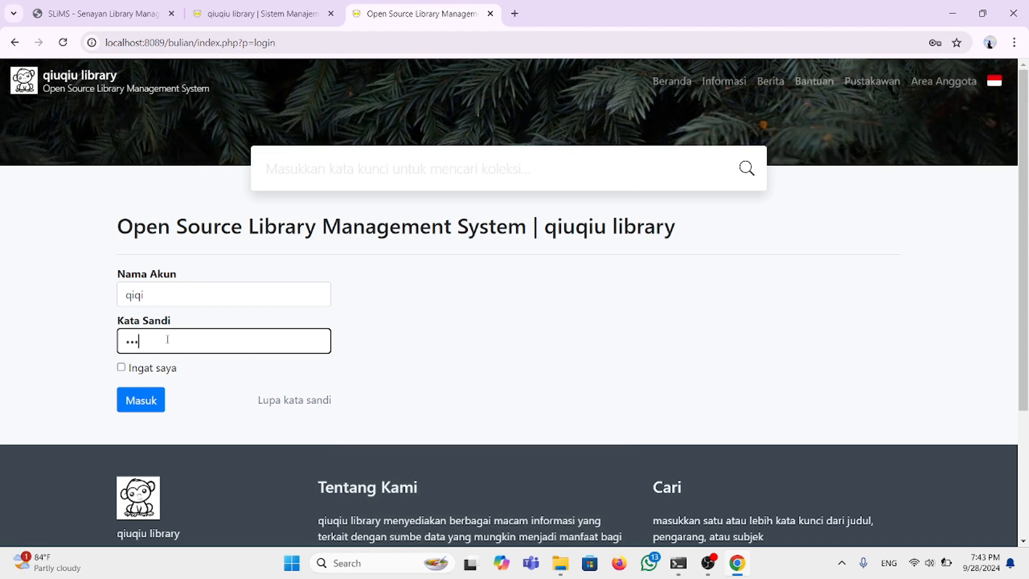
text(•)
click(158, 399)
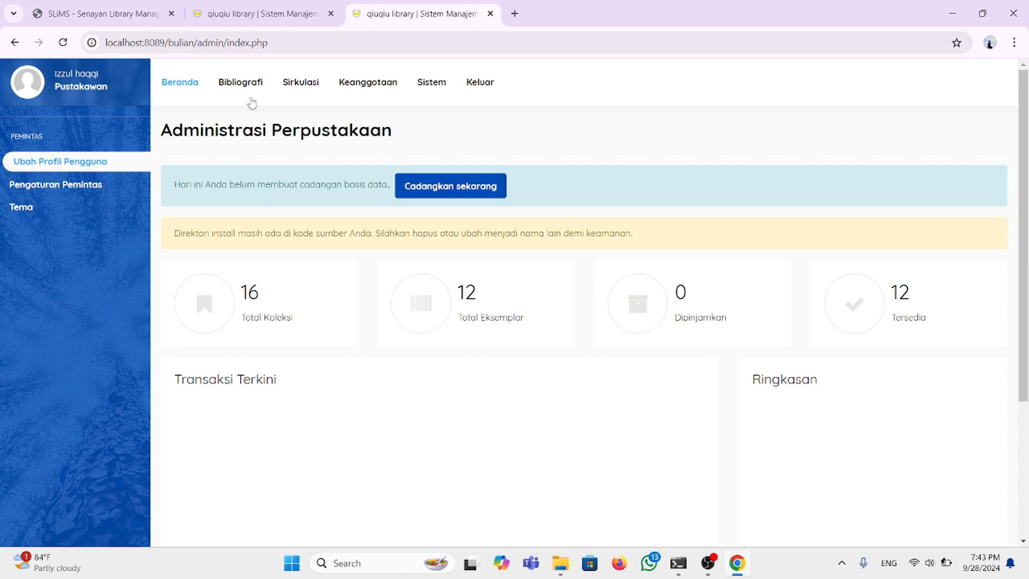
Step: Confirm editing the user record is denied, then log out of both SLiMS tabs
click(270, 15)
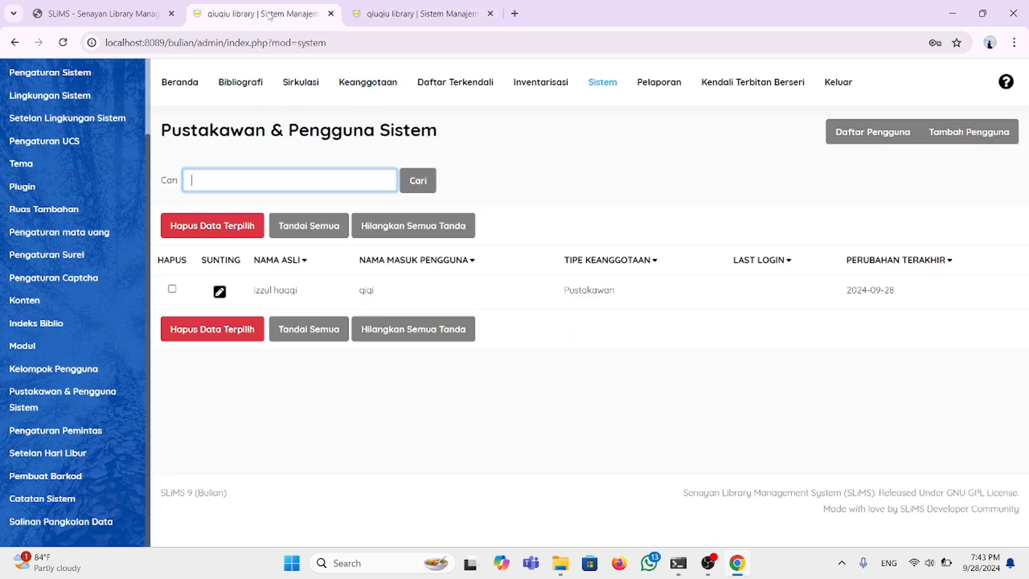
click(232, 295)
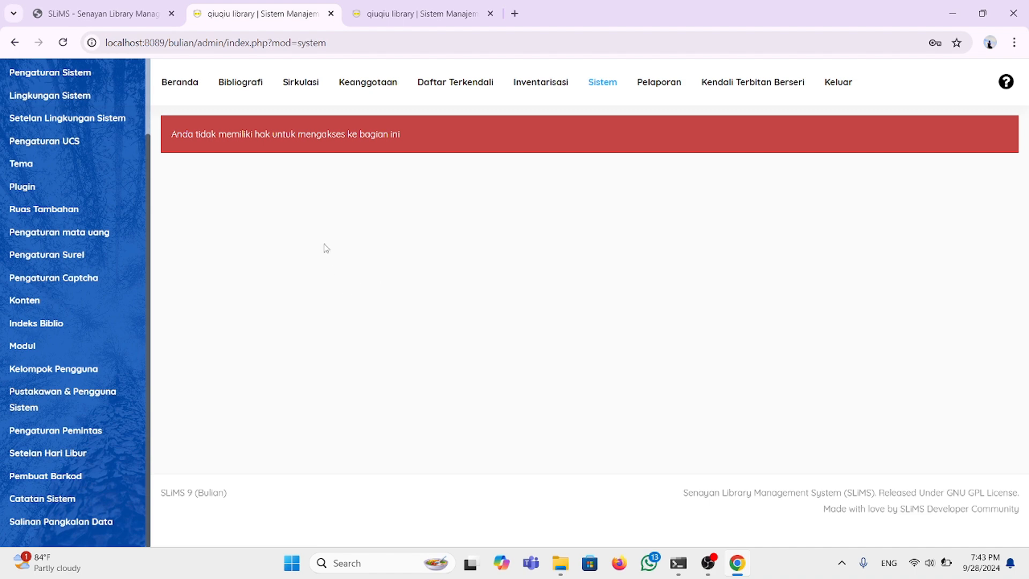
click(372, 13)
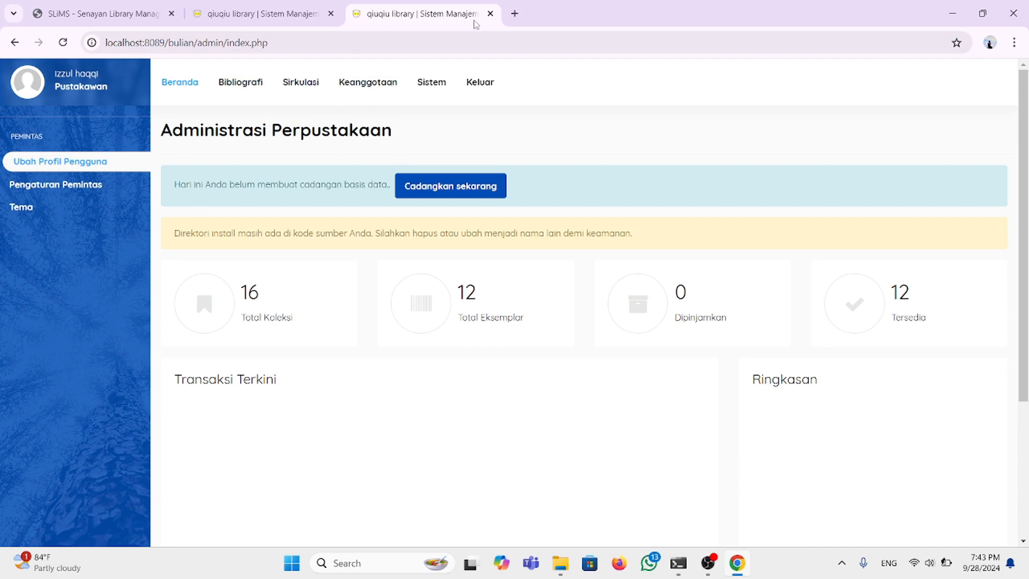
click(488, 91)
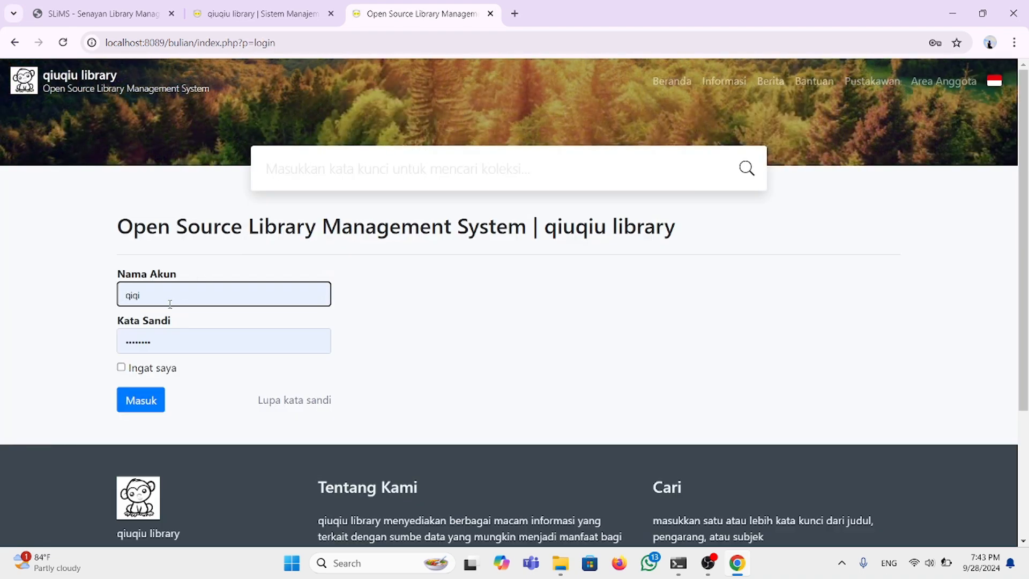
click(270, 11)
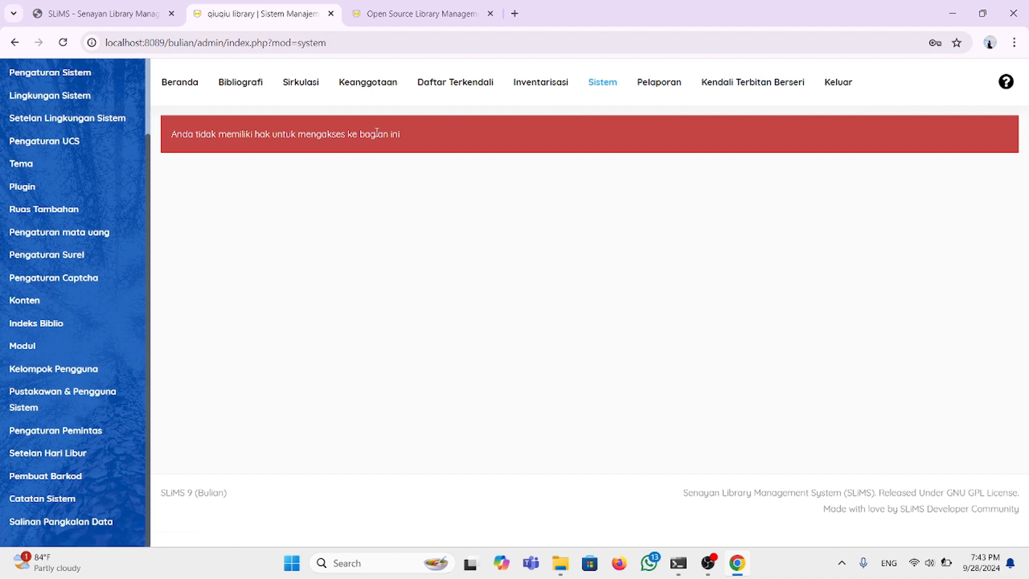
click(828, 90)
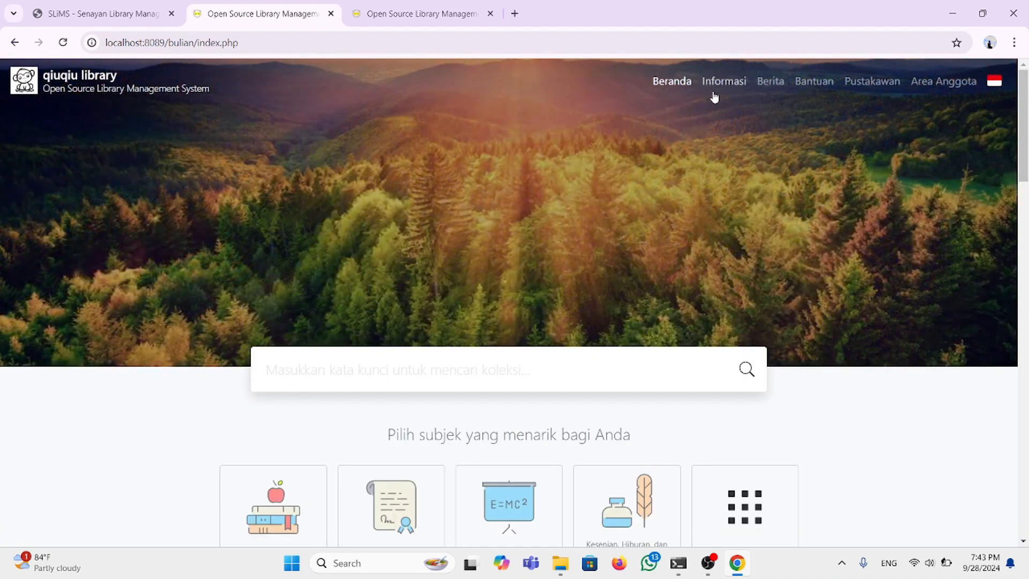
Step: Open the SLiMS login page by editing the info page address to '?p=login'
click(714, 81)
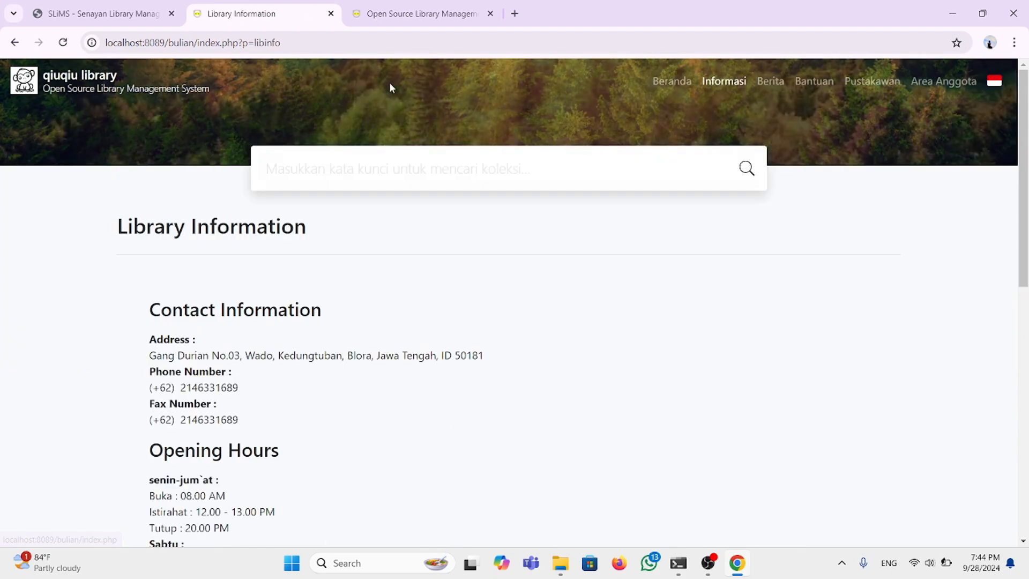
click(290, 43)
click(290, 43)
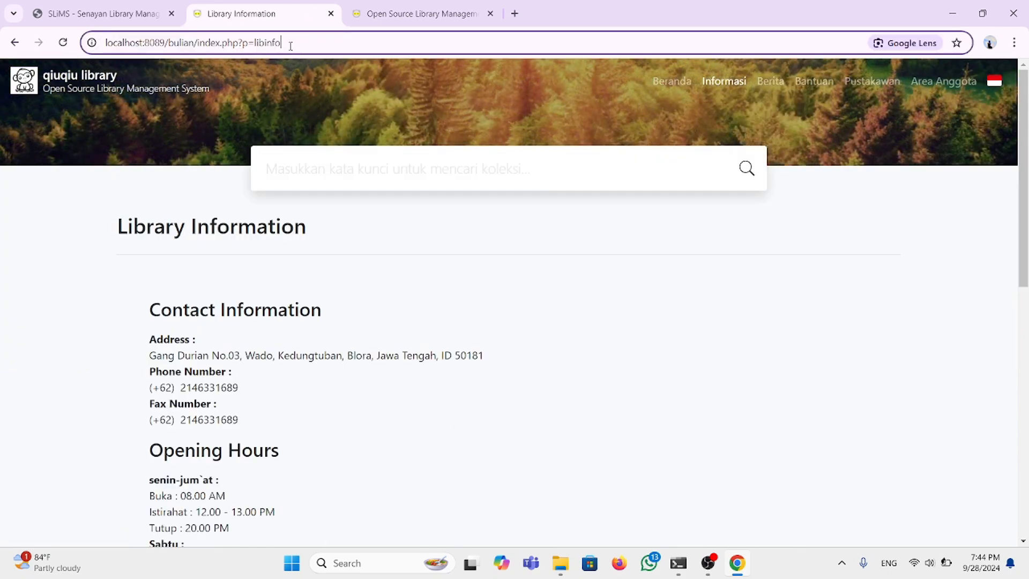
key(BackSpace)
key(BackSpace)
key(BackSpace)
key(BackSpace)
key(BackSpace)
key(BackSpace)
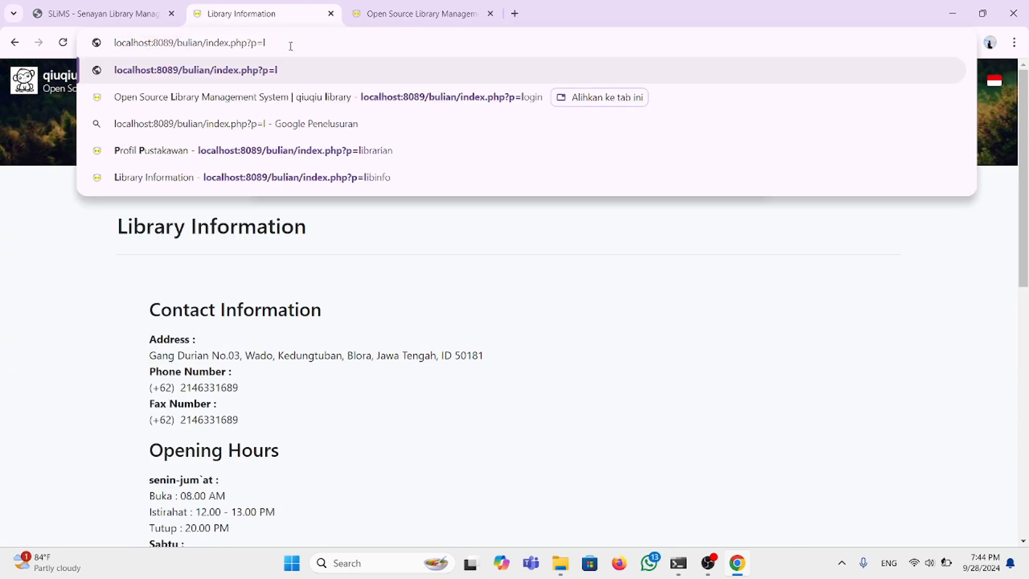
text(o)
key(Return)
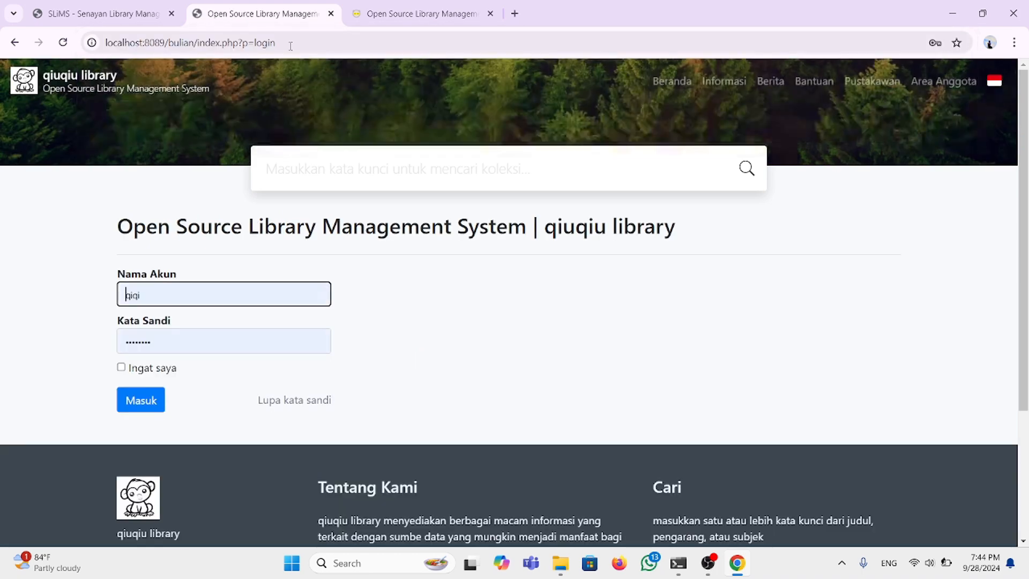
Step: Sign in as 'admin' with its password and dismiss Chrome's password-breach warning
key(BackSpace)
key(BackSpace)
key(BackSpace)
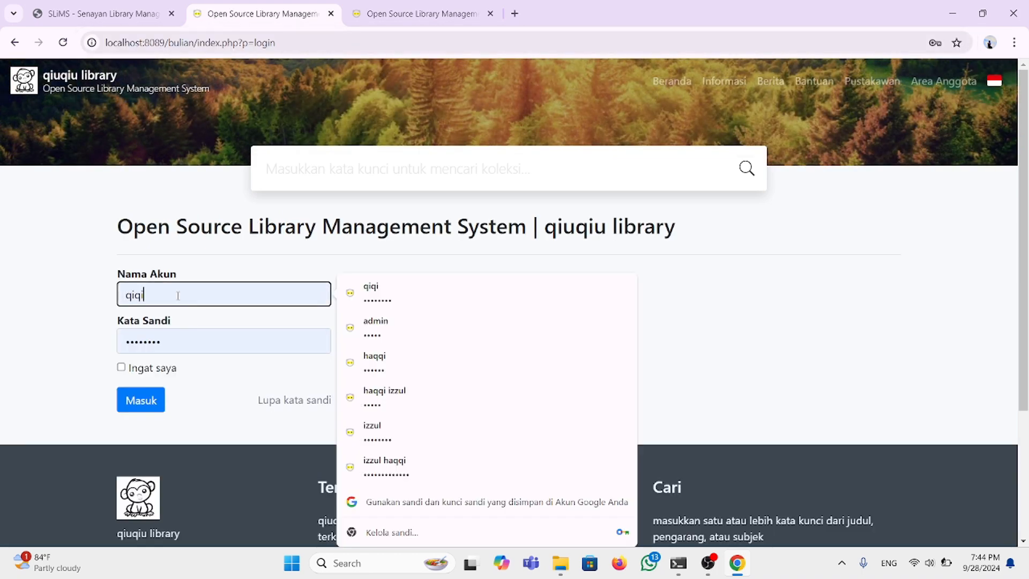
text(admin)
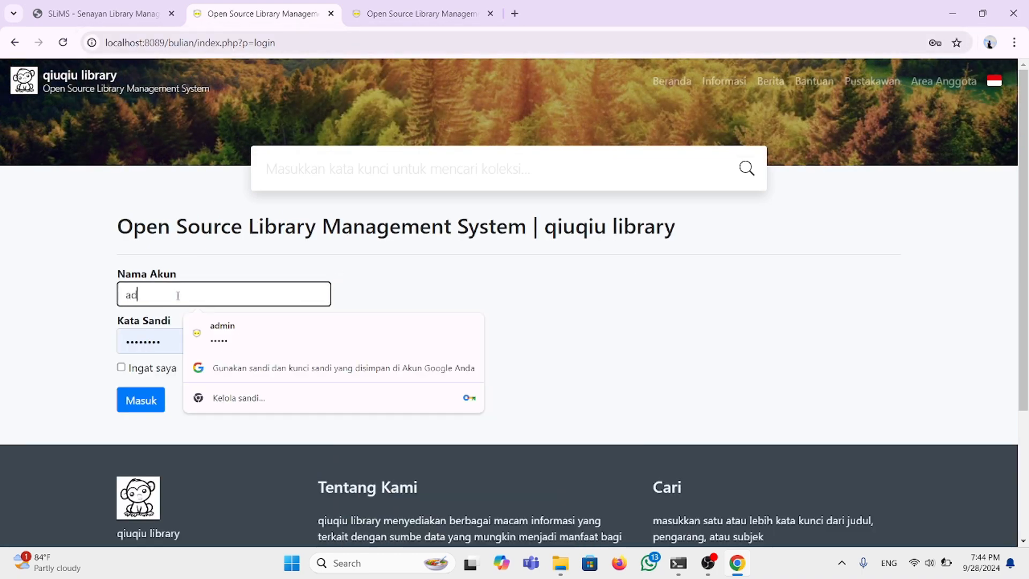
click(166, 343)
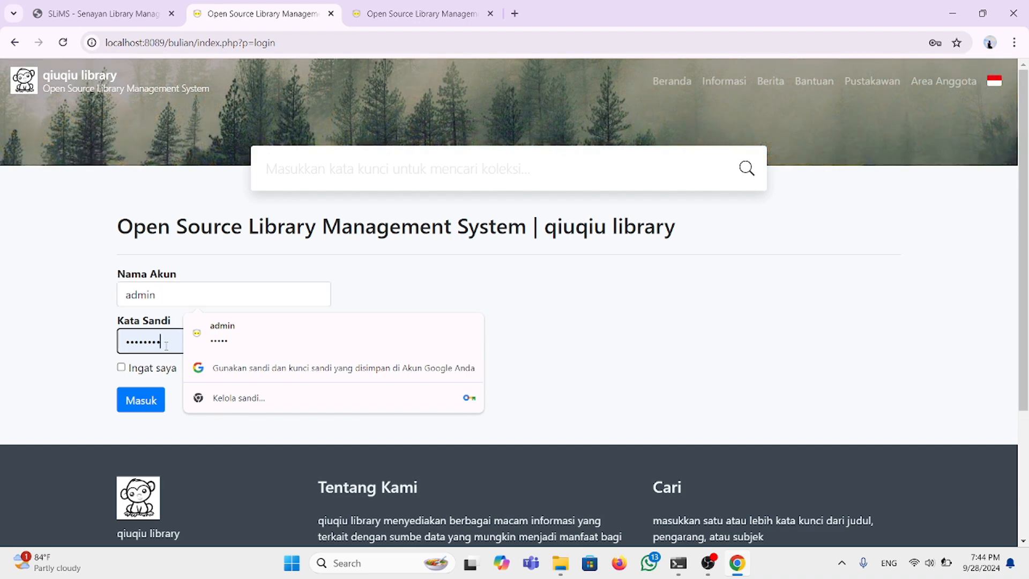
text(adm)
key(BackSpace)
key(BackSpace)
key(BackSpace)
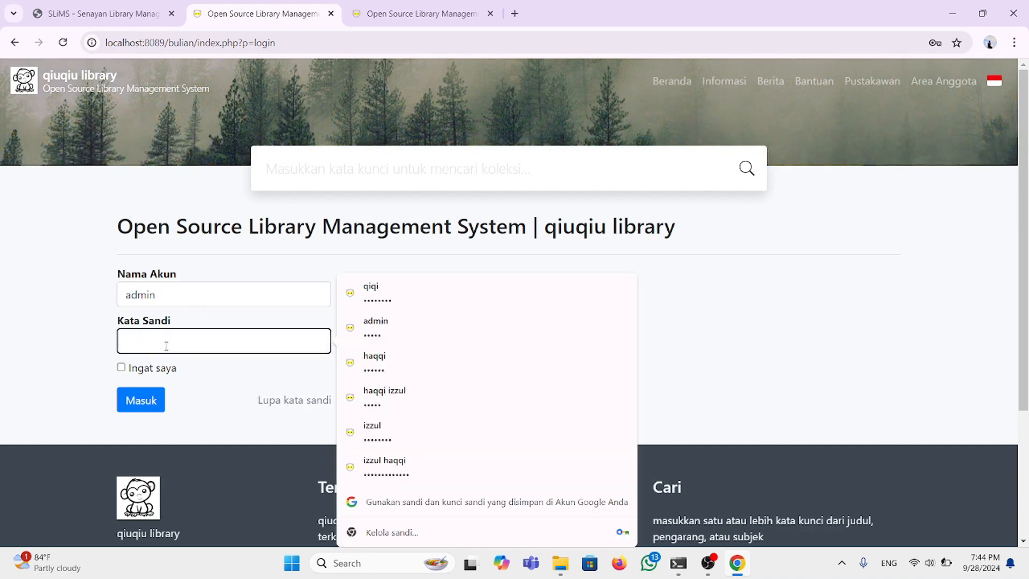
text(admin)
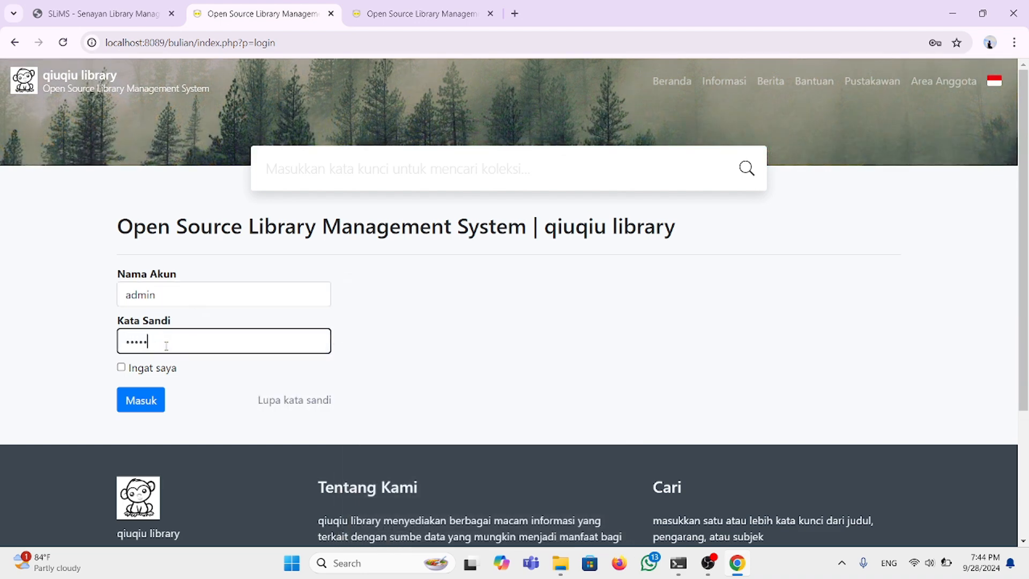
click(145, 406)
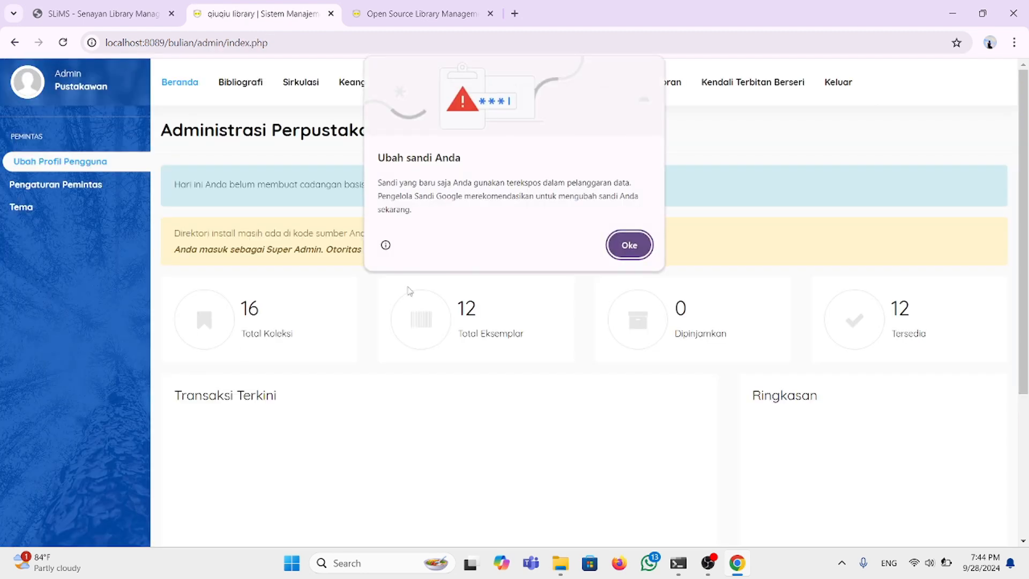
click(632, 244)
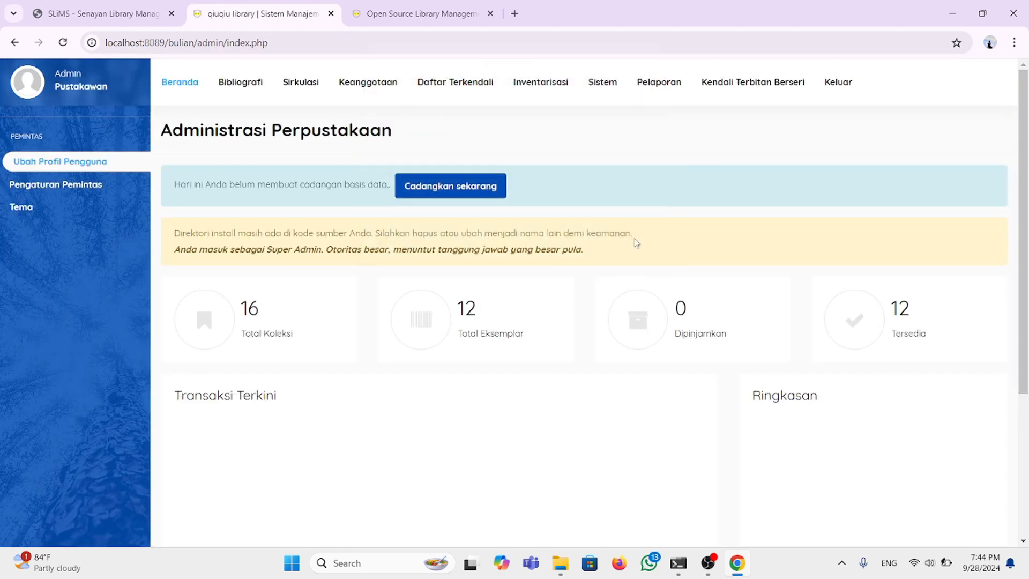
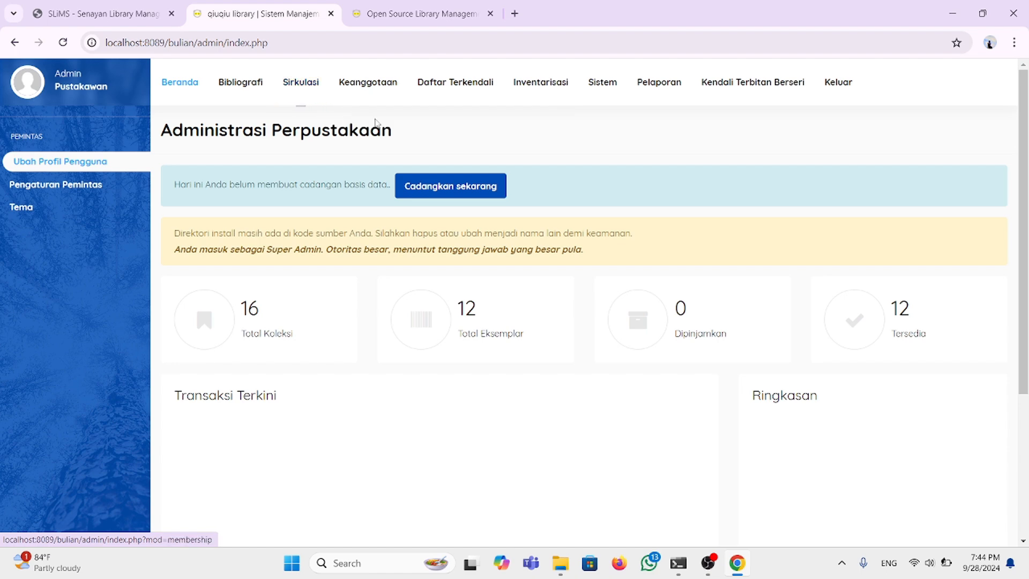
Step: Open the Tipe Koleksi list under Daftar Terkendali, showing buku and Reference
click(432, 91)
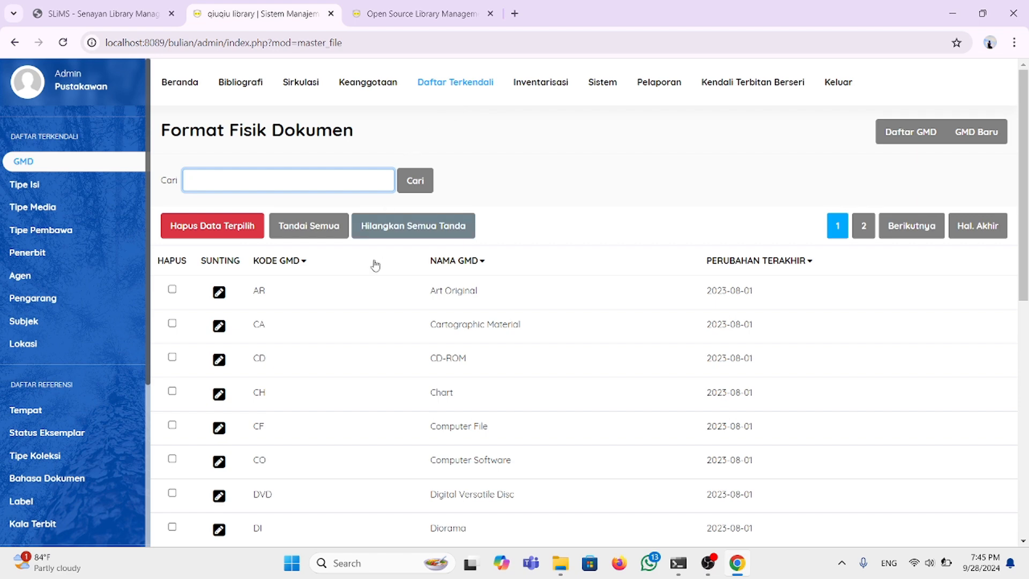
scroll(363, 310, down, 2)
scroll(119, 343, down, 2)
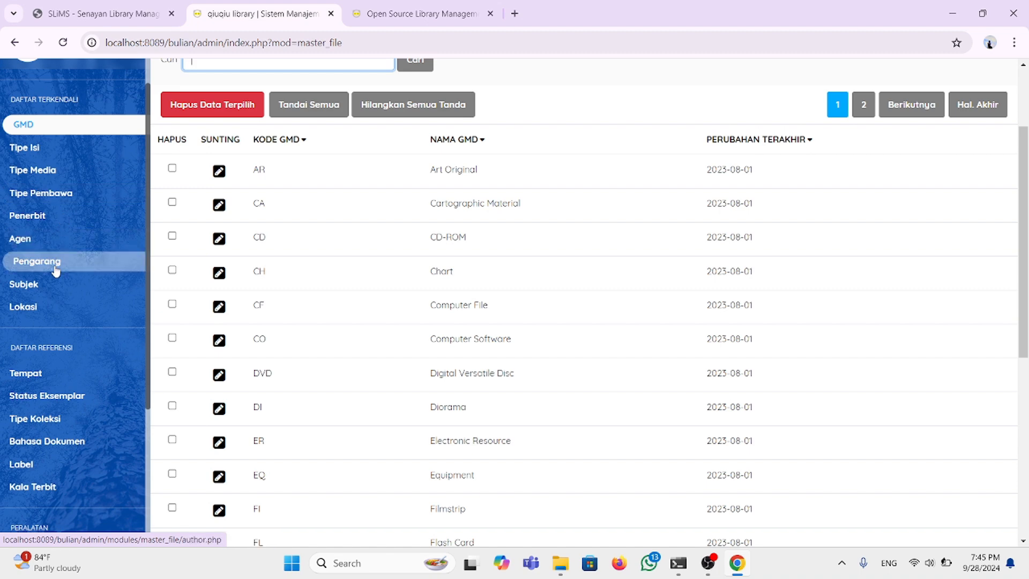
scroll(59, 265, down, 2)
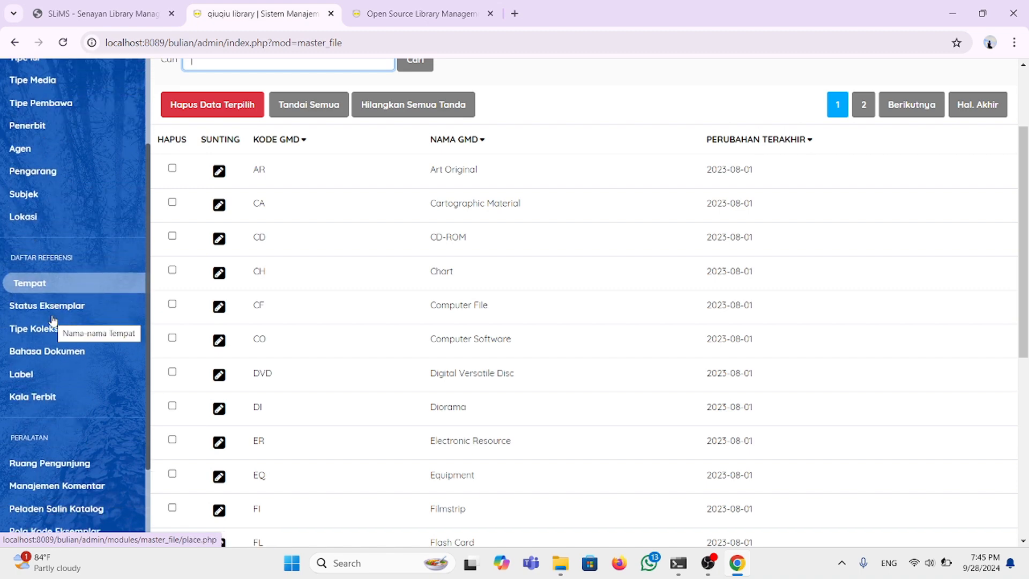
scroll(54, 300, down, 2)
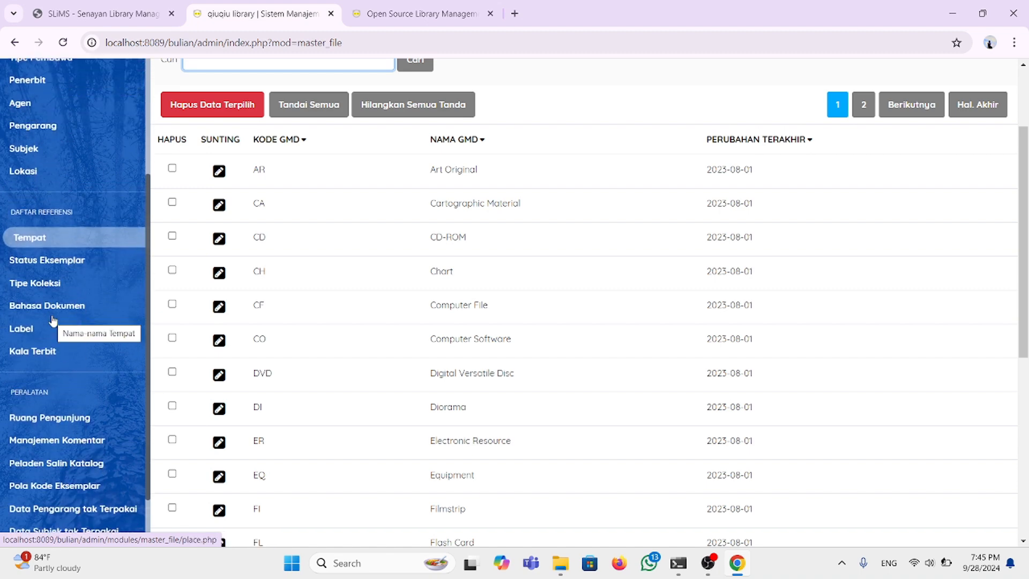
click(59, 290)
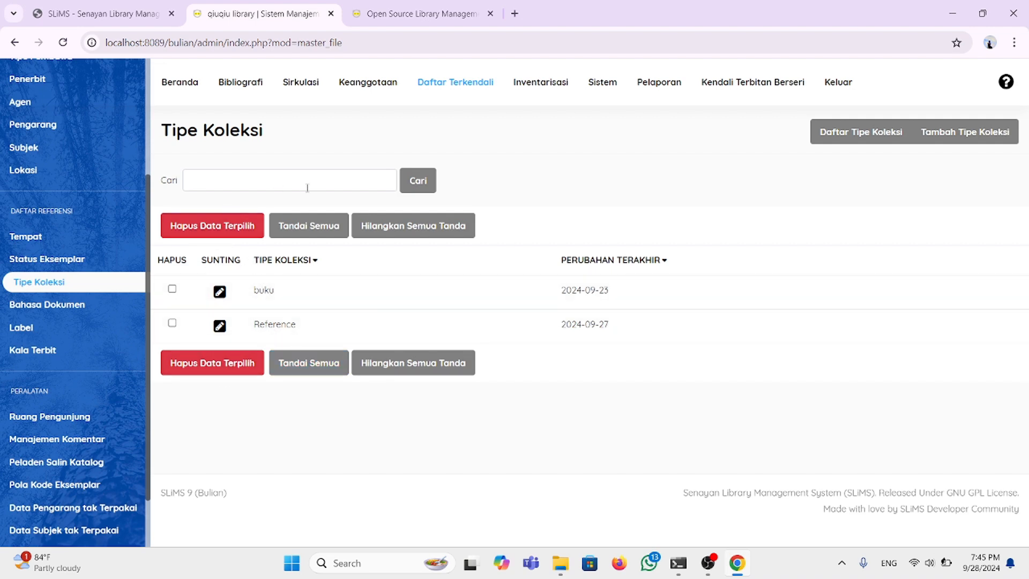
Step: Add and save a new collection type named 'e-book'
click(958, 139)
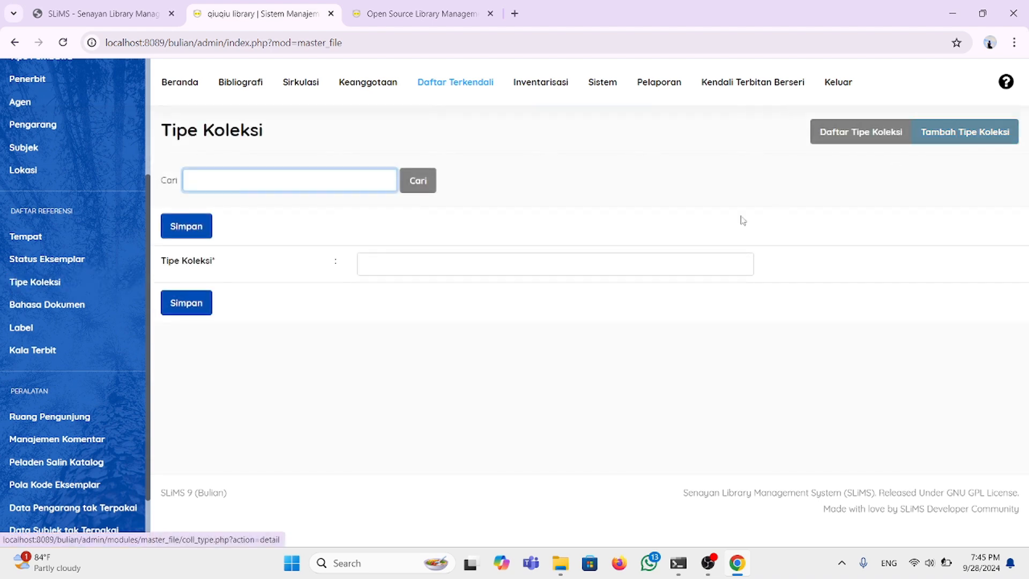
click(377, 264)
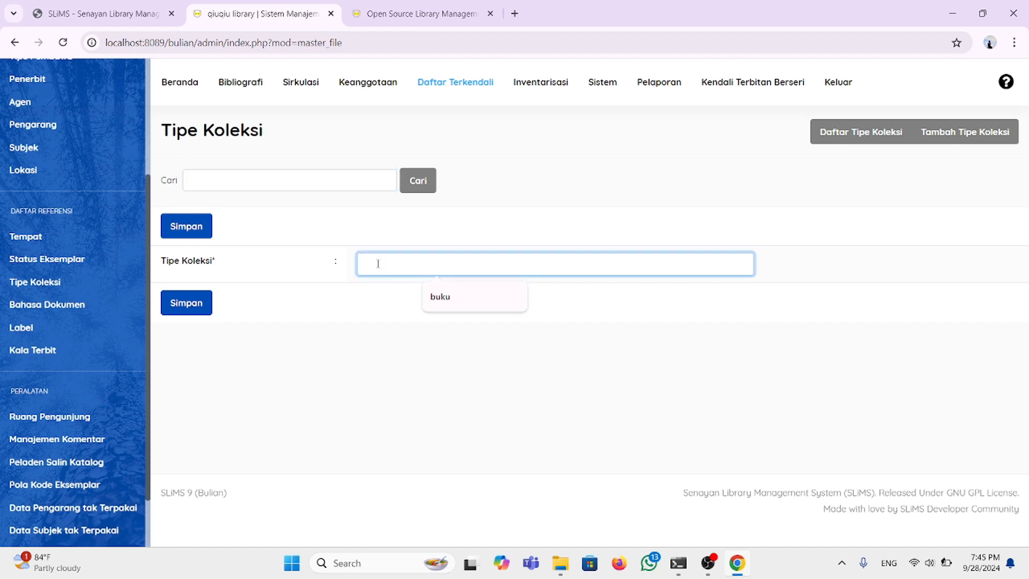
text(e-)
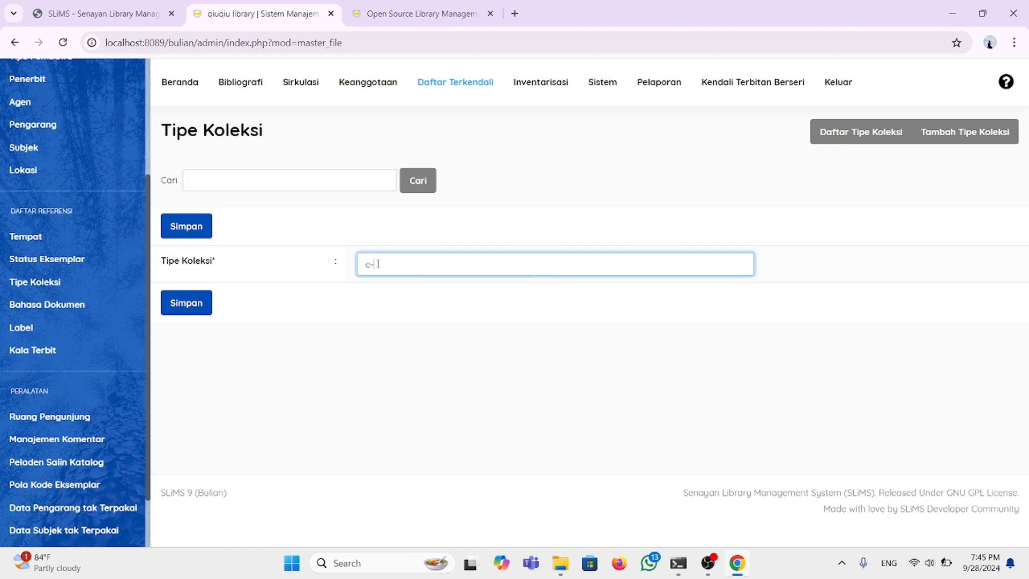
text(book)
click(197, 302)
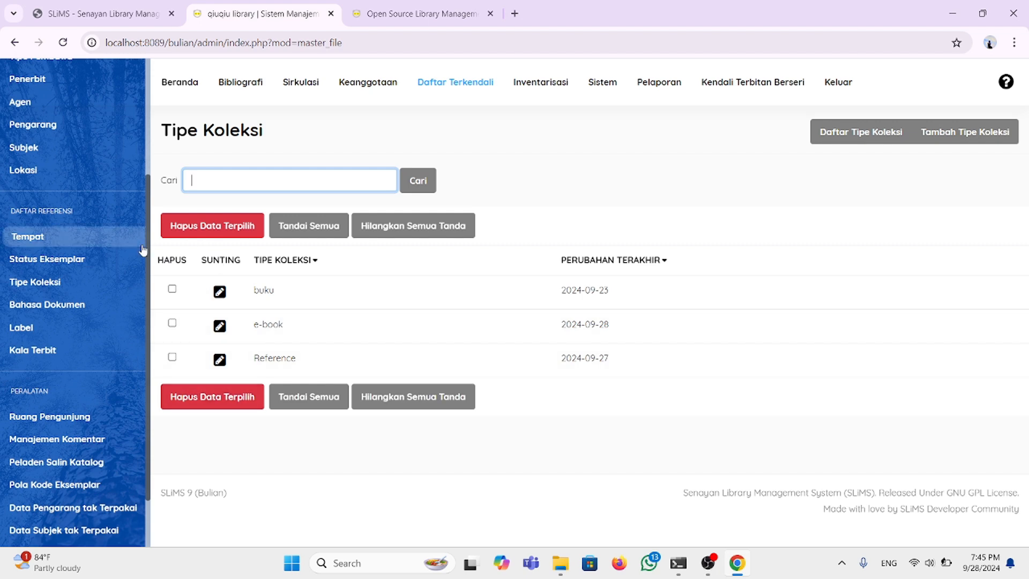
Step: Go to Bibliografi and browse the Daftar Bibliografi list of existing titles
click(242, 80)
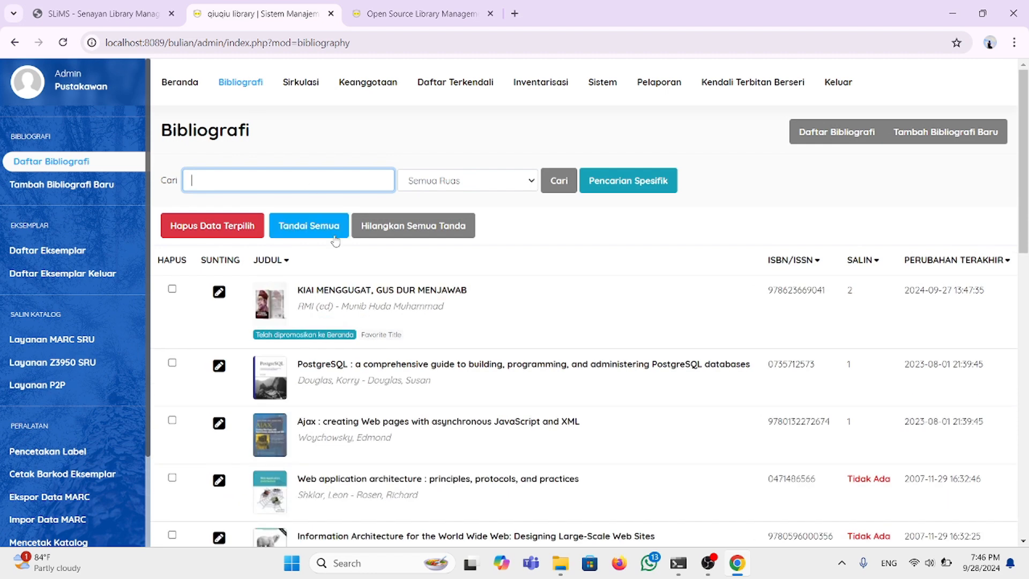
scroll(362, 375, down, 2)
scroll(362, 377, down, 5)
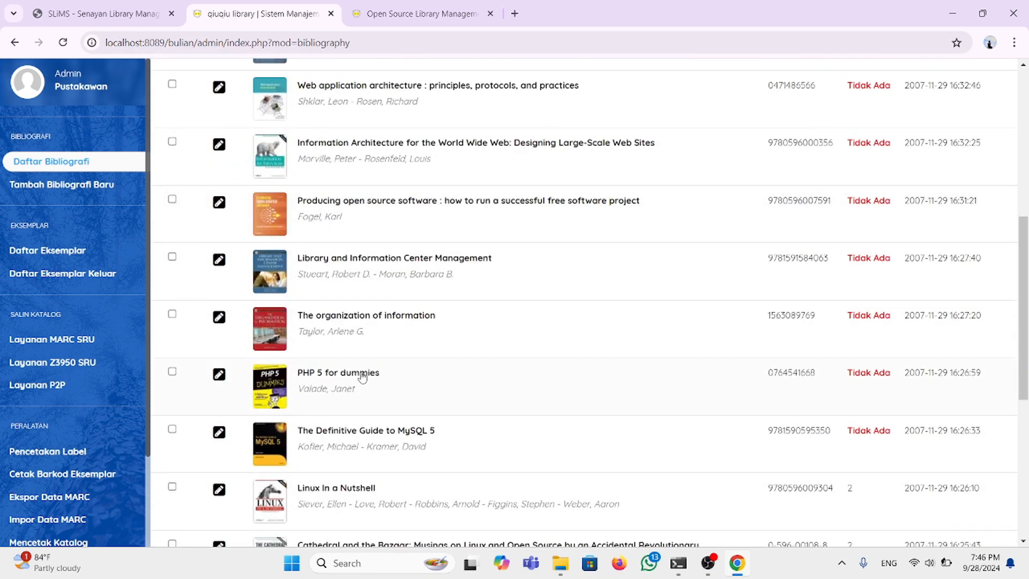
scroll(362, 377, up, 6)
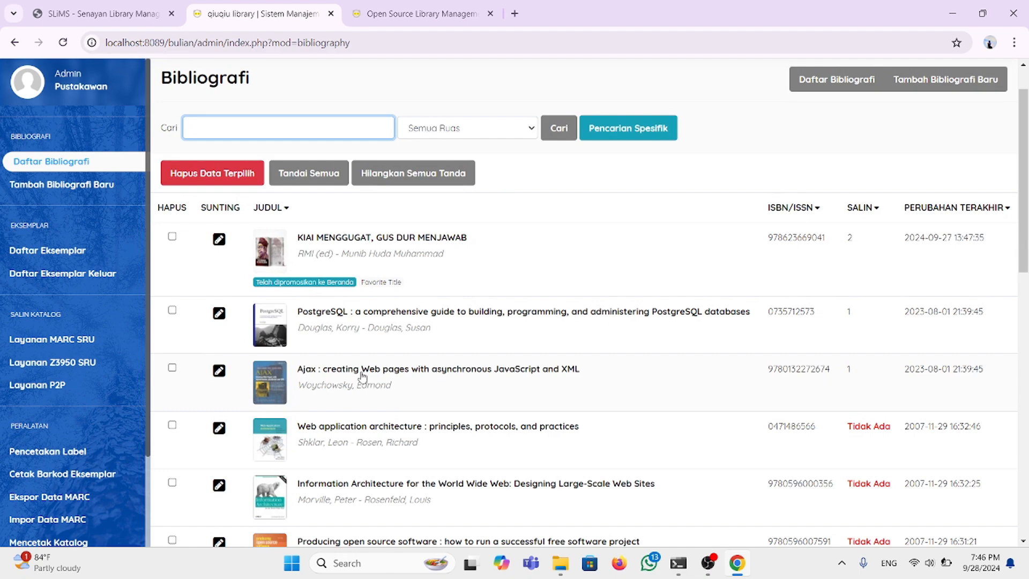
scroll(360, 394, down, 3)
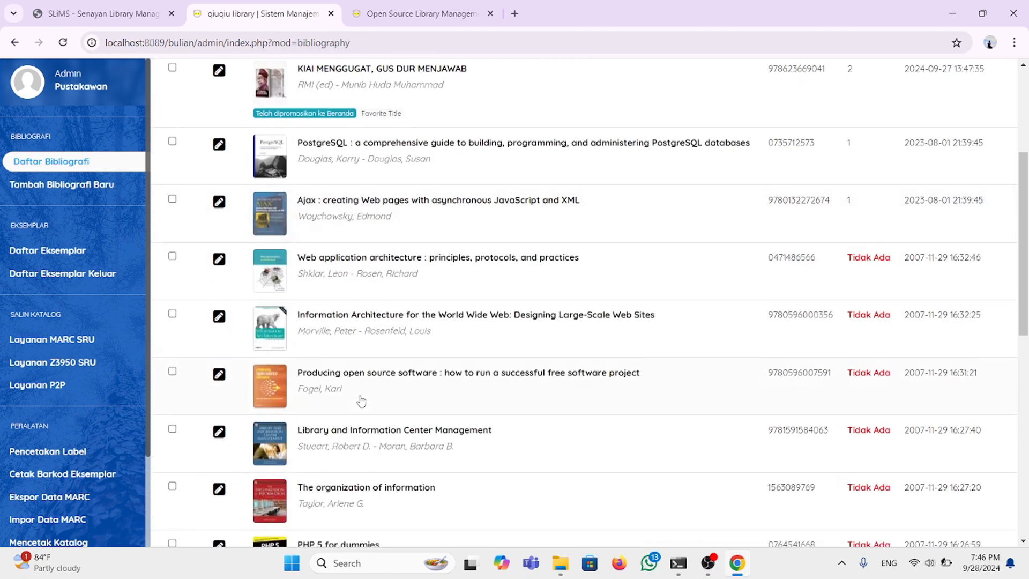
scroll(361, 401, up, 4)
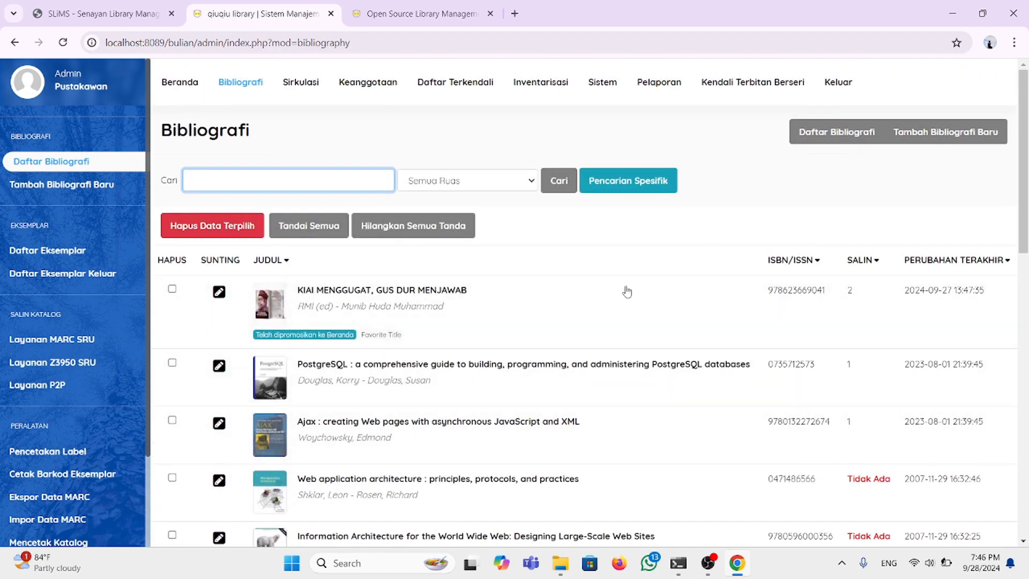
scroll(418, 410, down, 14)
scroll(417, 411, up, 14)
scroll(417, 412, down, 1)
scroll(417, 414, up, 1)
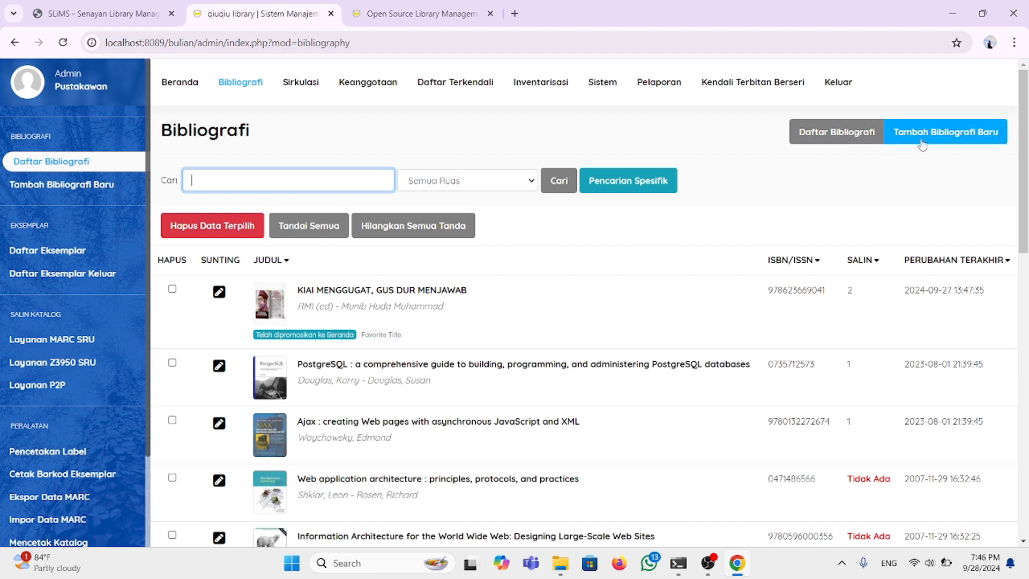
Step: Start a new bibliography record and enter the title 'KIAI MENGGUGAT GUS DUR MENJAWAB'
click(963, 140)
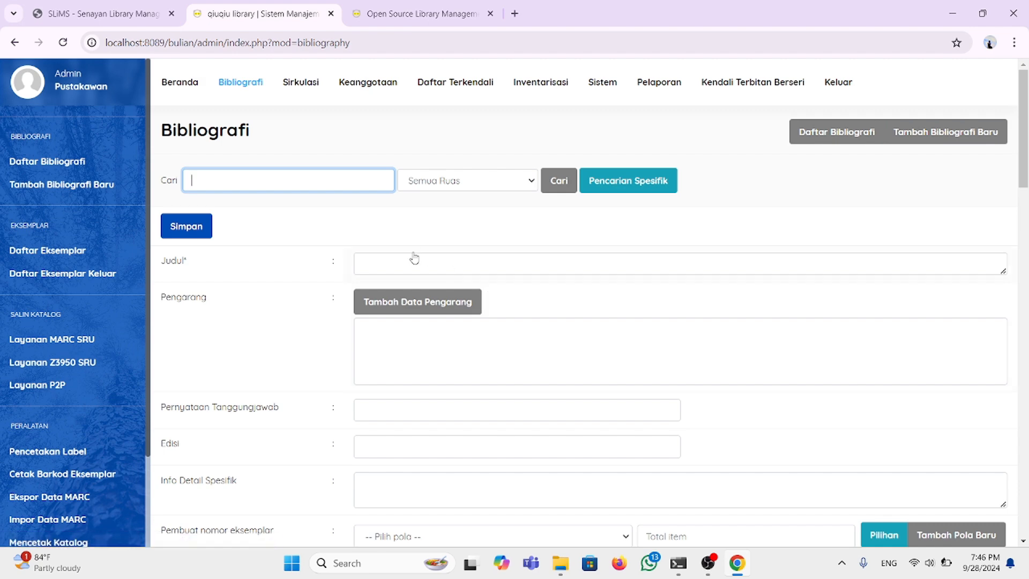
scroll(413, 259, down, 2)
scroll(413, 259, up, 2)
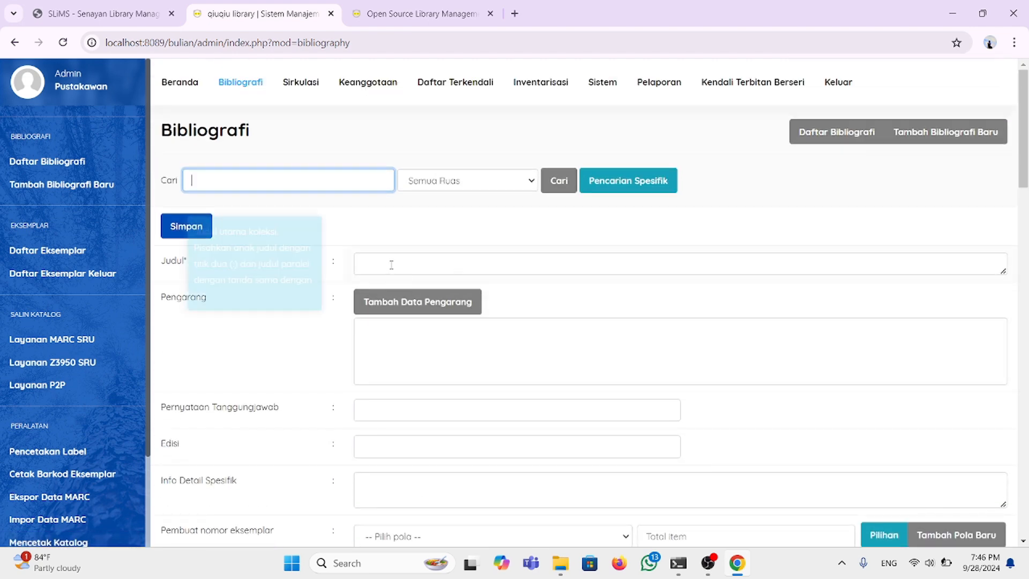
click(391, 265)
scroll(391, 264, down, 1)
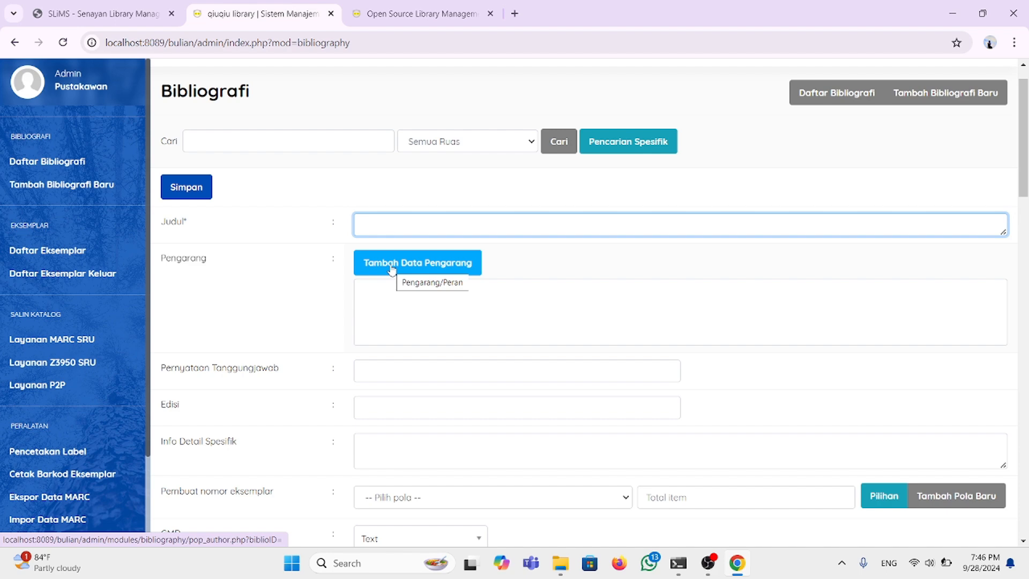
text(kid)
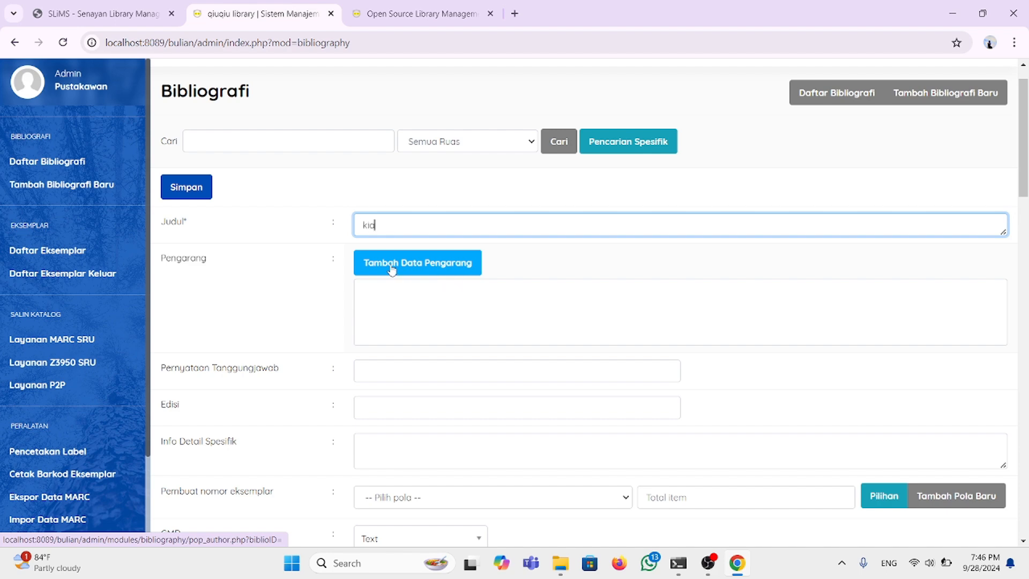
key(BackSpace)
key(BackSpace)
key(BackSpace)
text(KIAI MENGGUGAT GUS DUR)
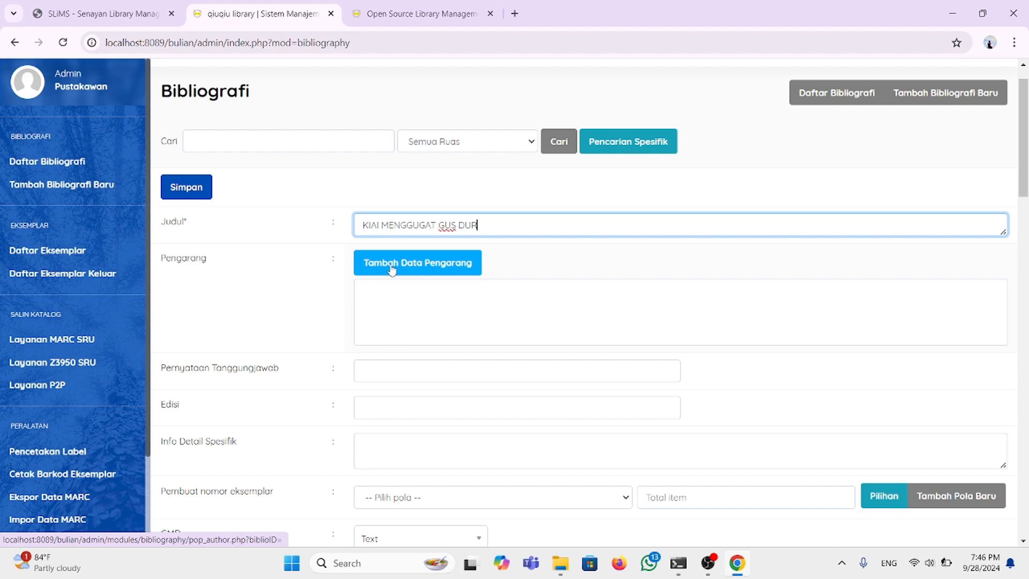
text( MENJAWAB)
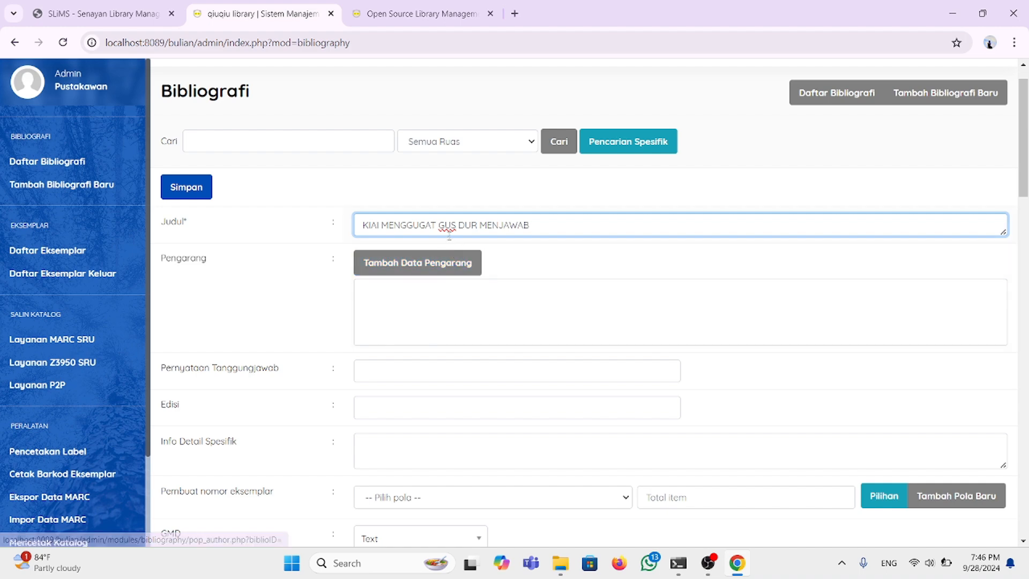
Step: Append the subtitle ': sebuah pergumulan wacana dam tranformasi' to the title
mouse_move(453, 235)
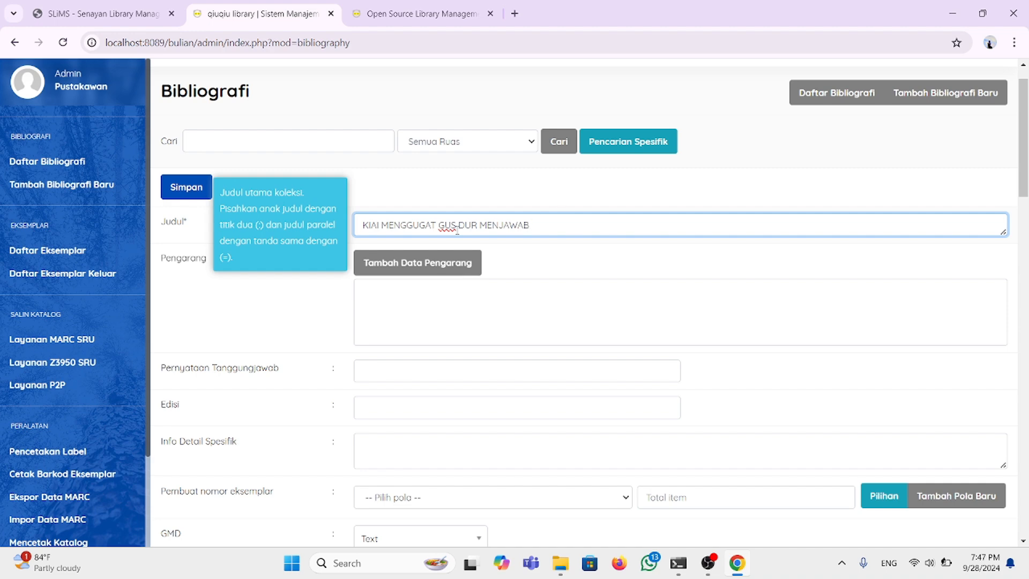
text(: SEBUH)
key(BackSpace)
key(BackSpace)
key(BackSpace)
key(BackSpace)
text(sebuah)
text(pergumulan waca)
text(na dam tranformasi)
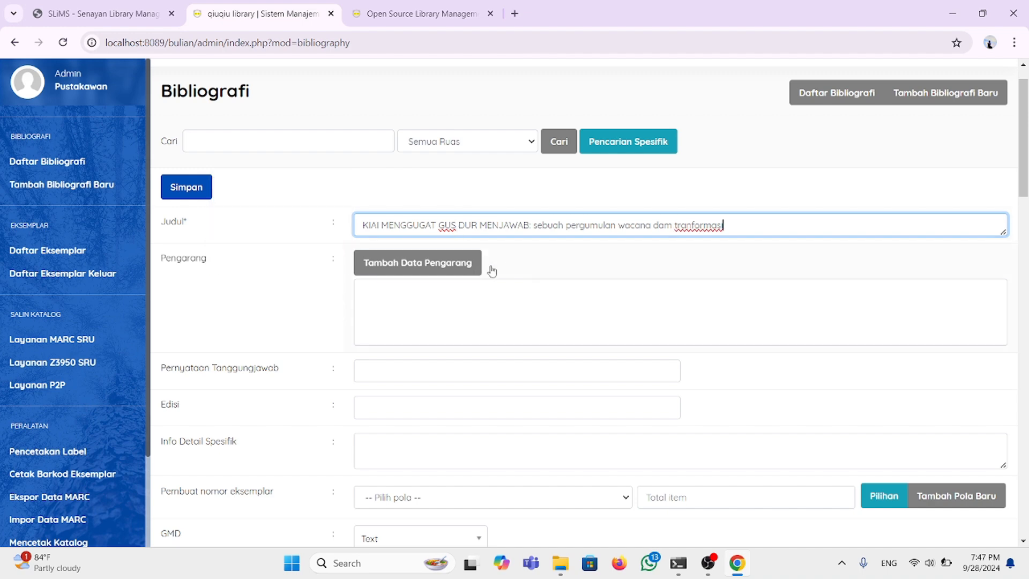
scroll(420, 289, down, 1)
scroll(420, 289, down, 1)
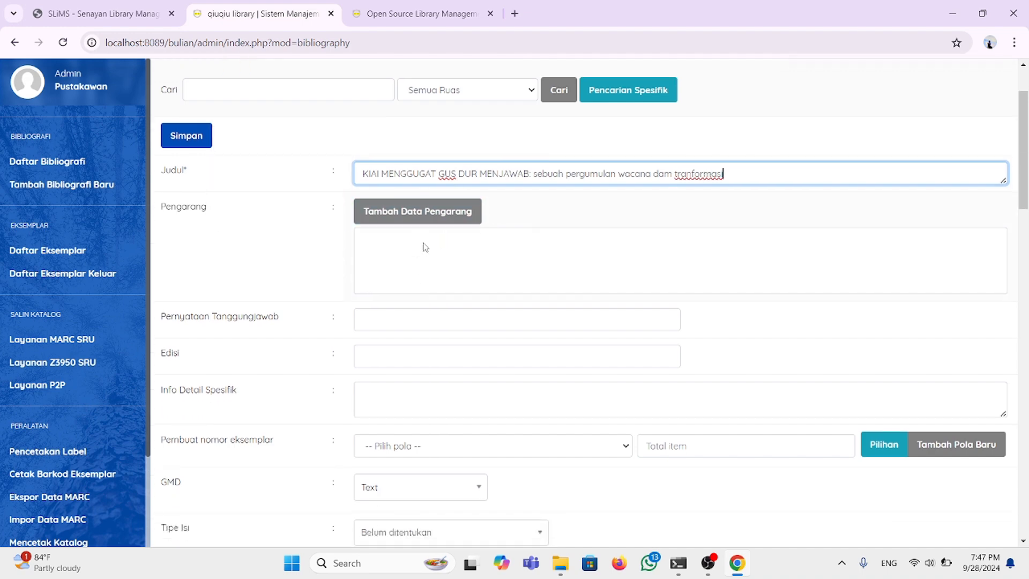
Step: Add 'RMI (ed)' as an author with the role Pengarang Utama
click(423, 221)
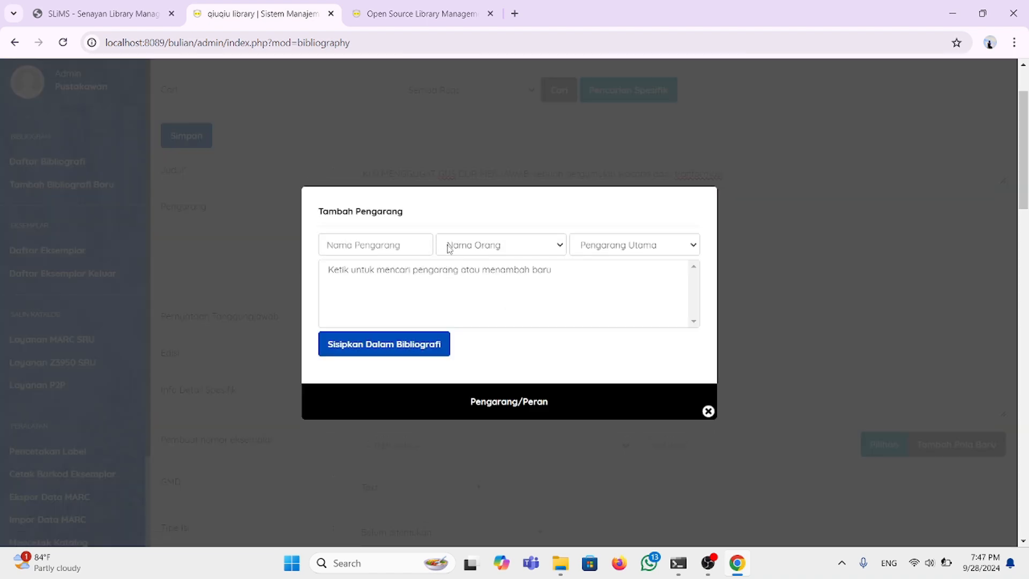
click(407, 244)
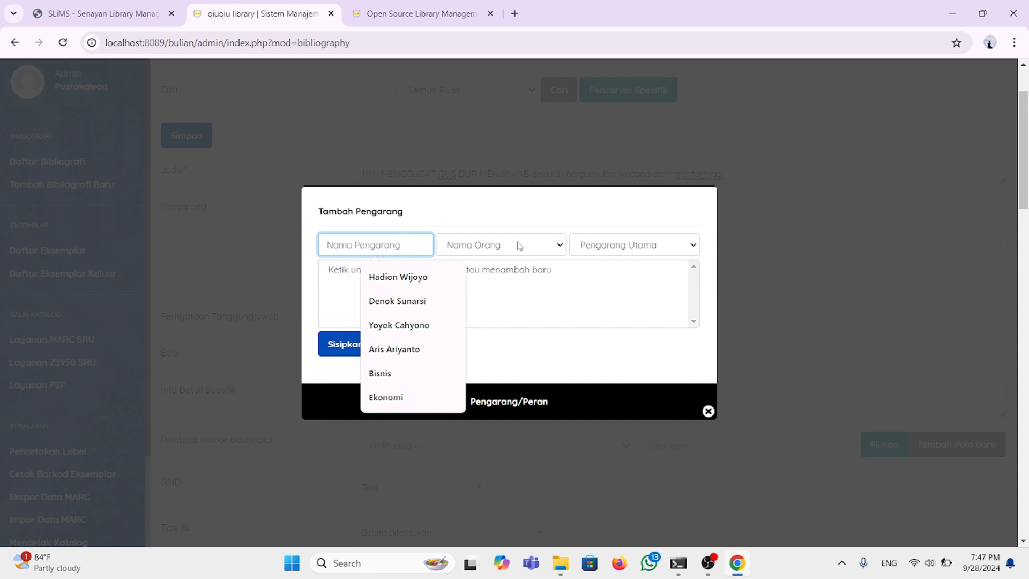
click(552, 245)
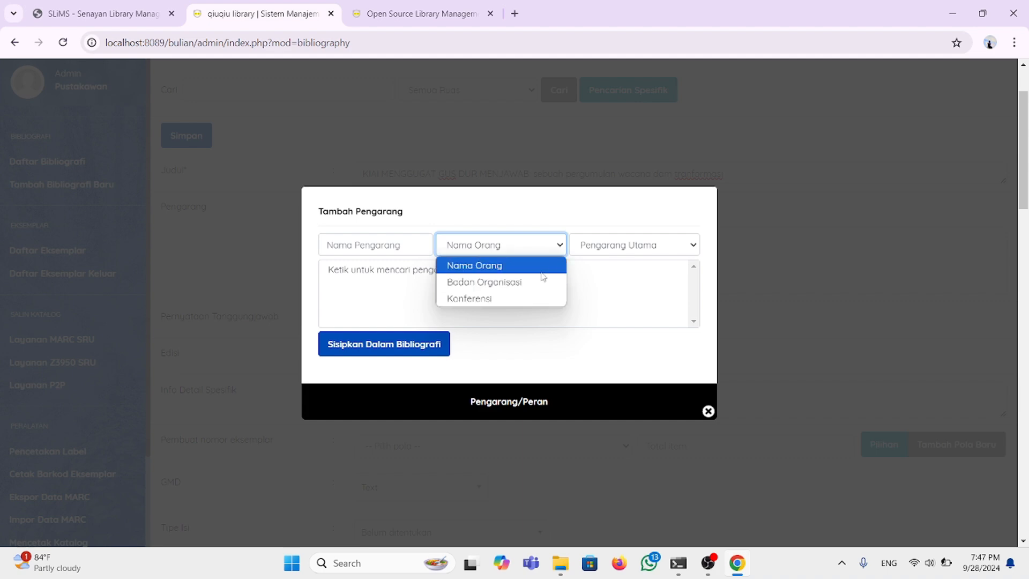
click(602, 263)
click(604, 269)
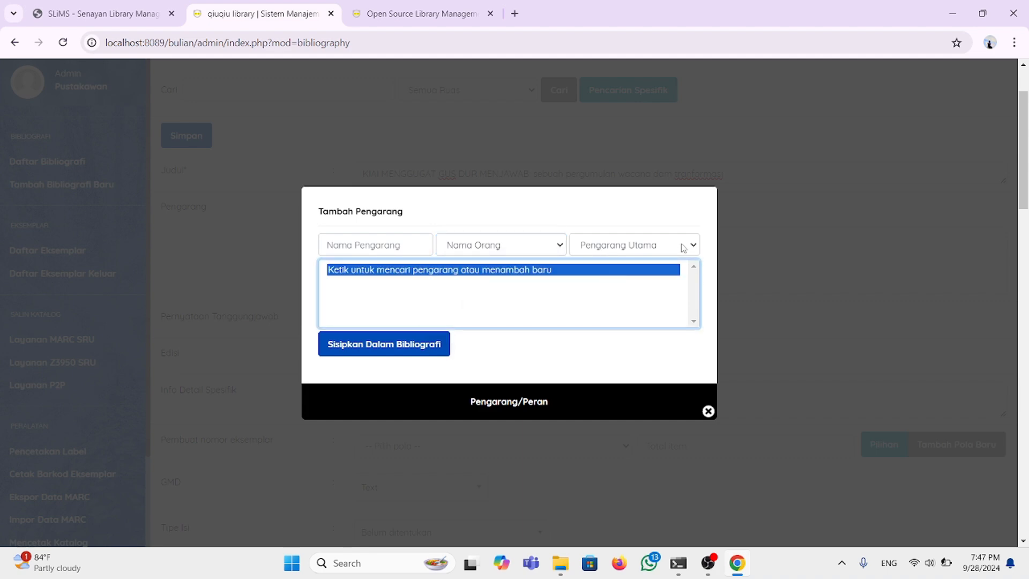
click(683, 248)
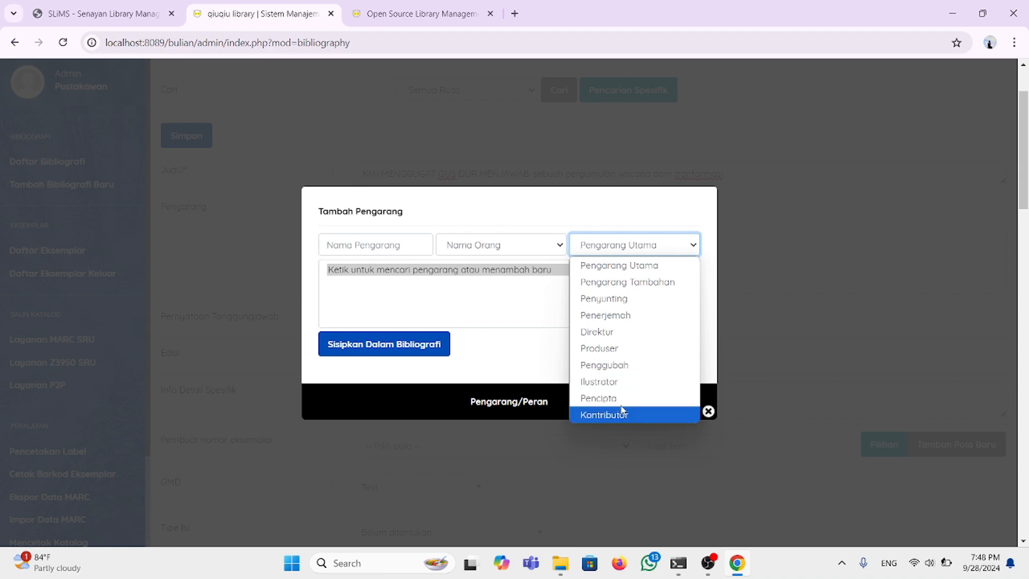
click(533, 308)
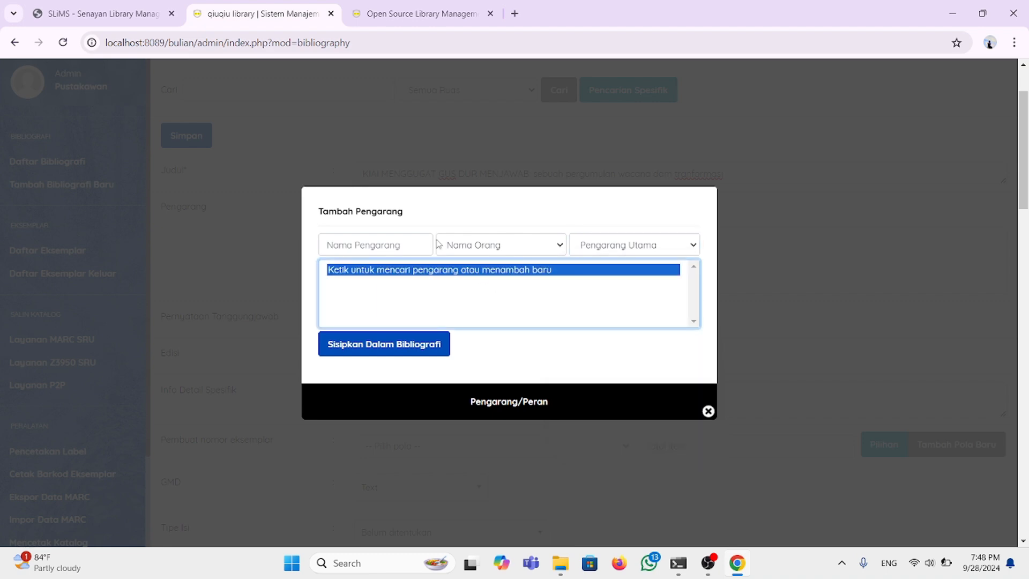
click(395, 246)
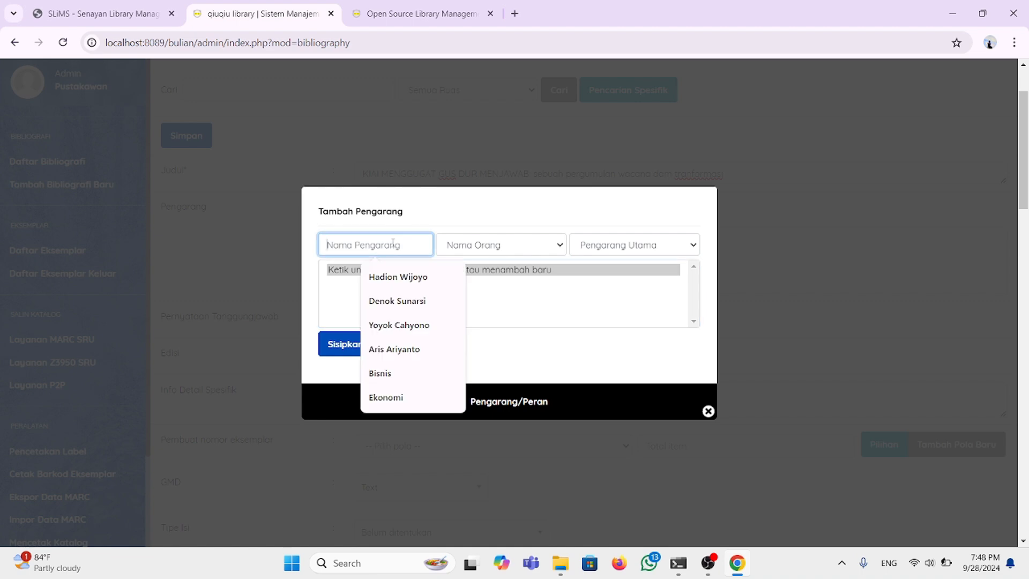
text(RMI)
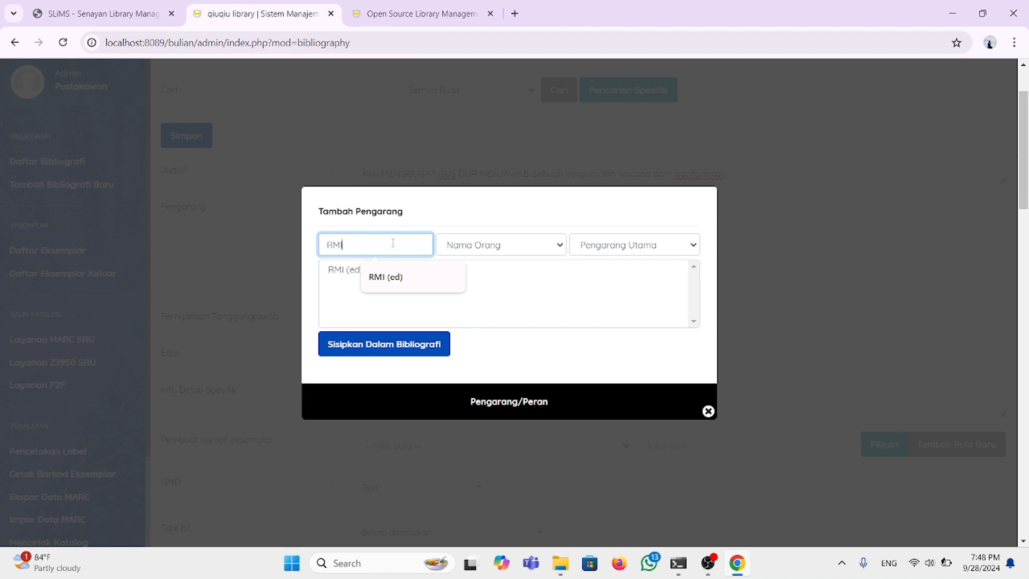
click(404, 271)
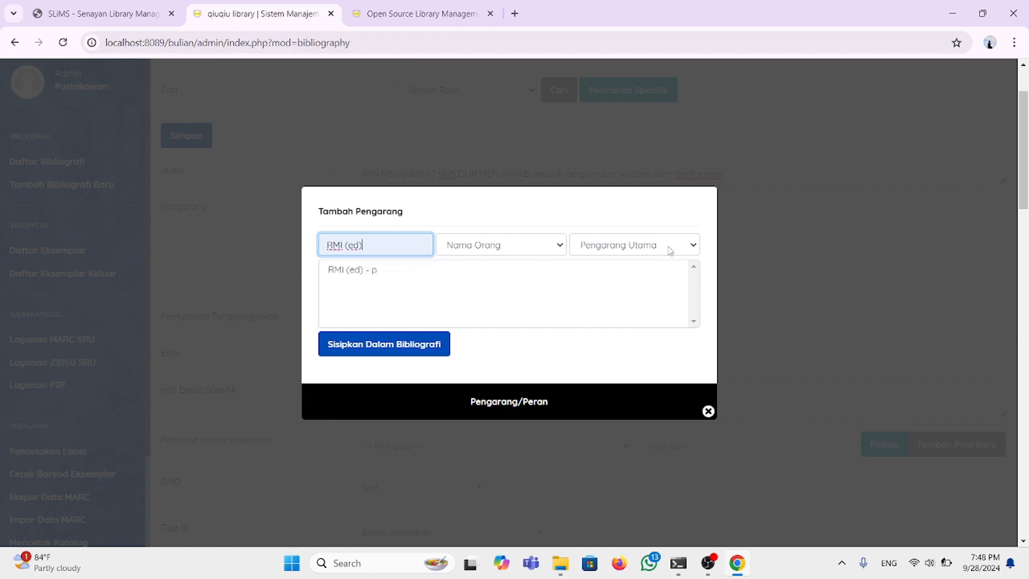
click(408, 345)
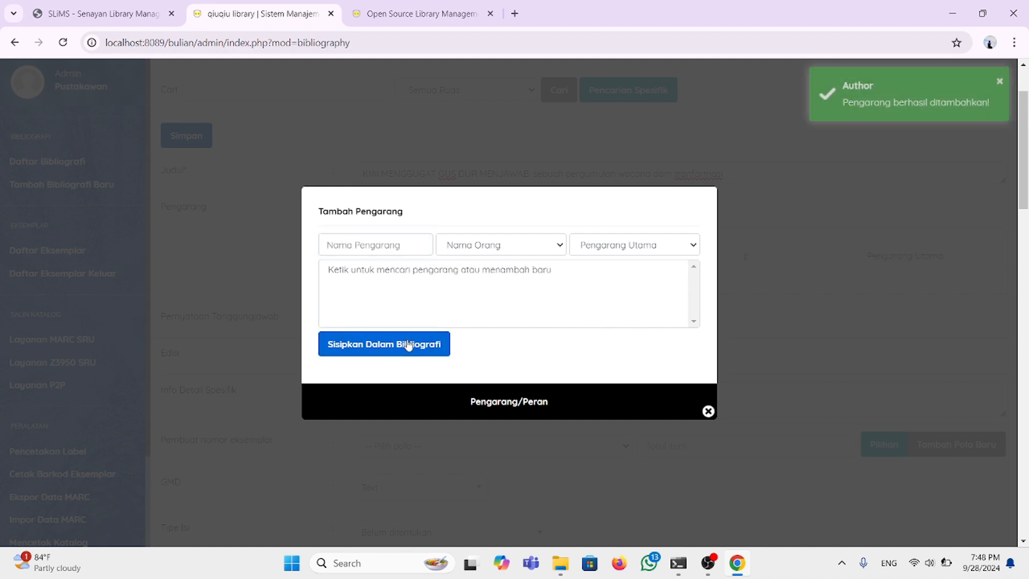
click(708, 412)
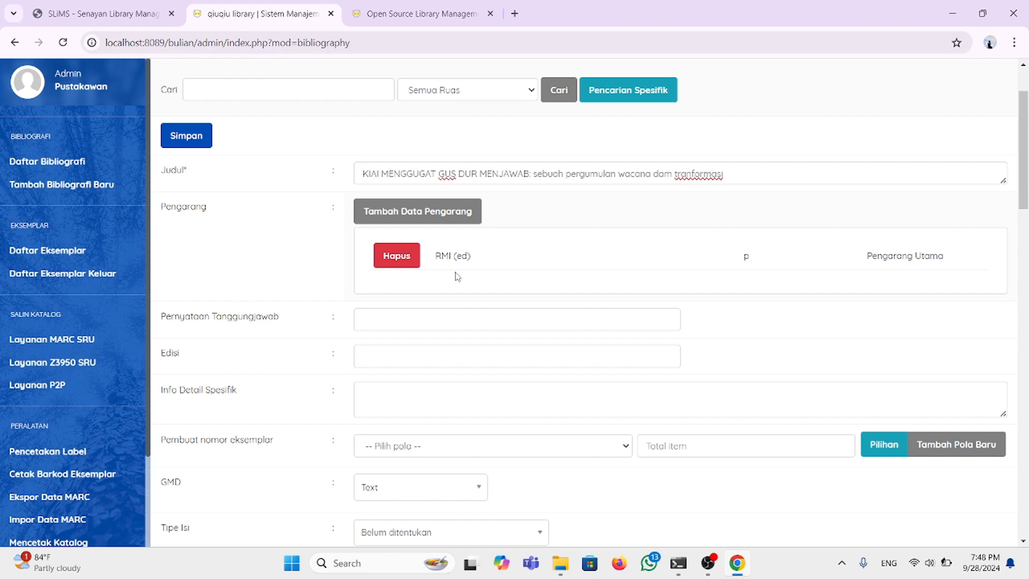
Step: Add the editor, picked from the name suggestions, as an author with role Penyunting
click(434, 213)
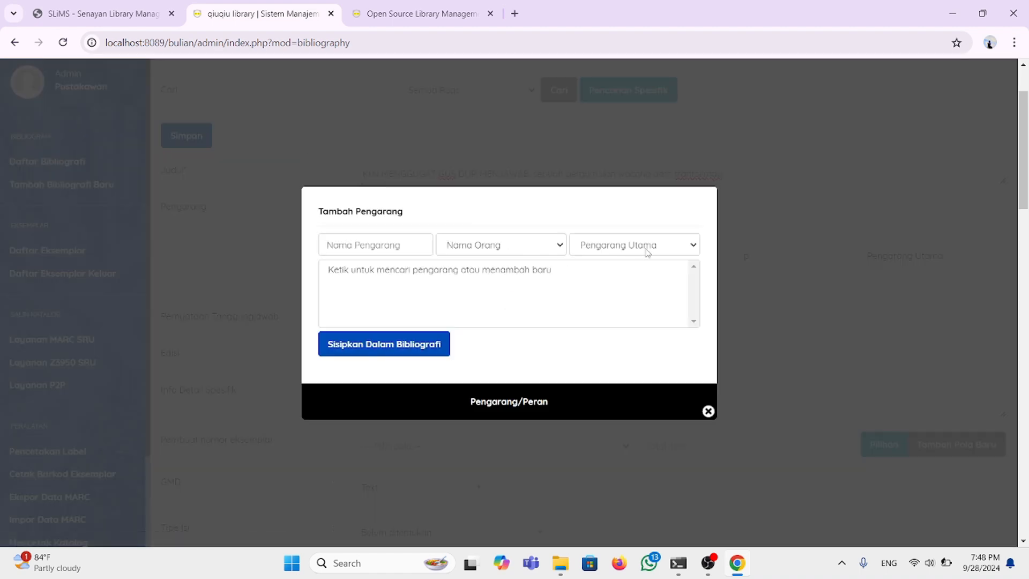
click(674, 248)
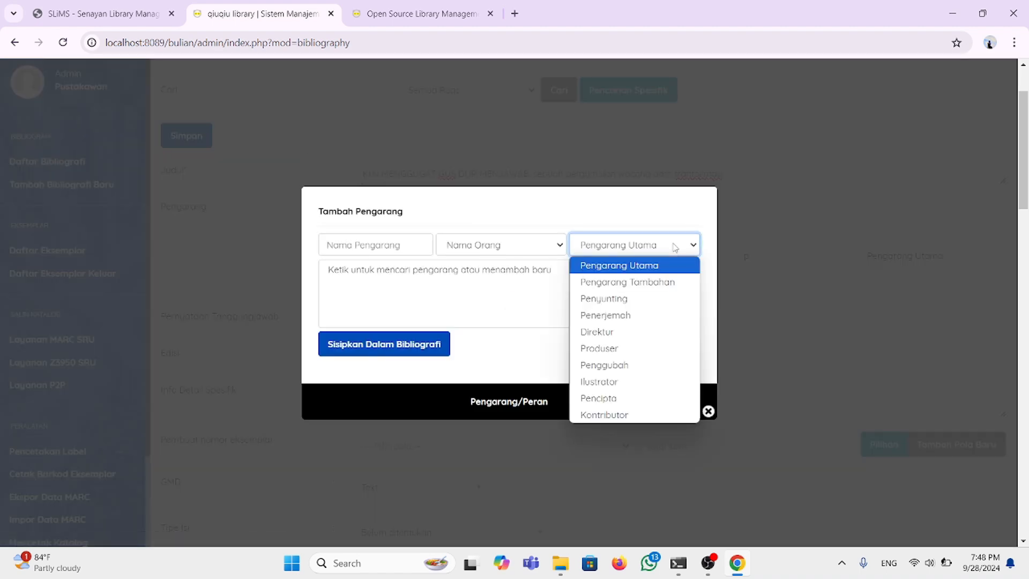
click(620, 305)
click(383, 243)
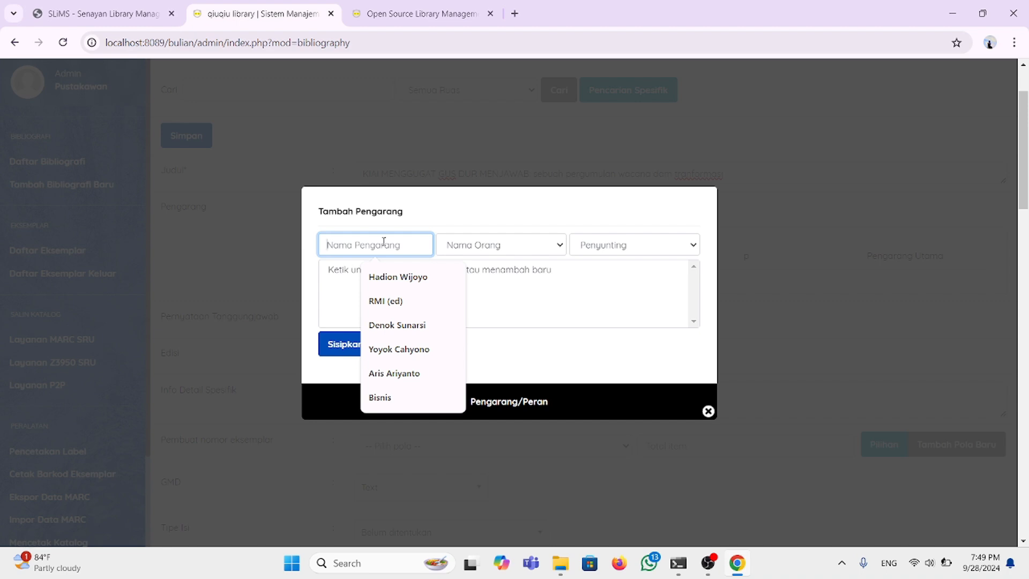
text(MUNIB)
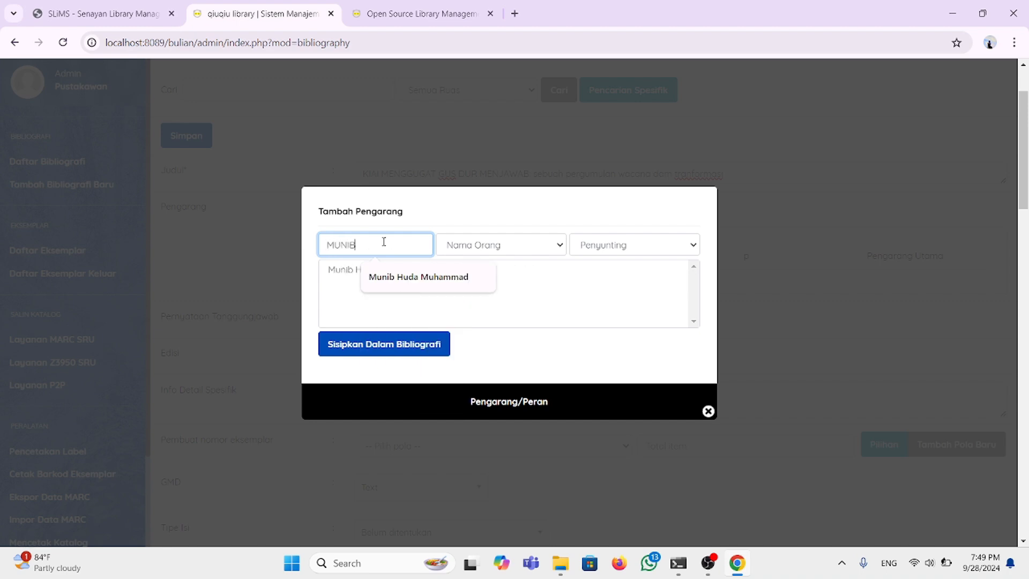
click(411, 290)
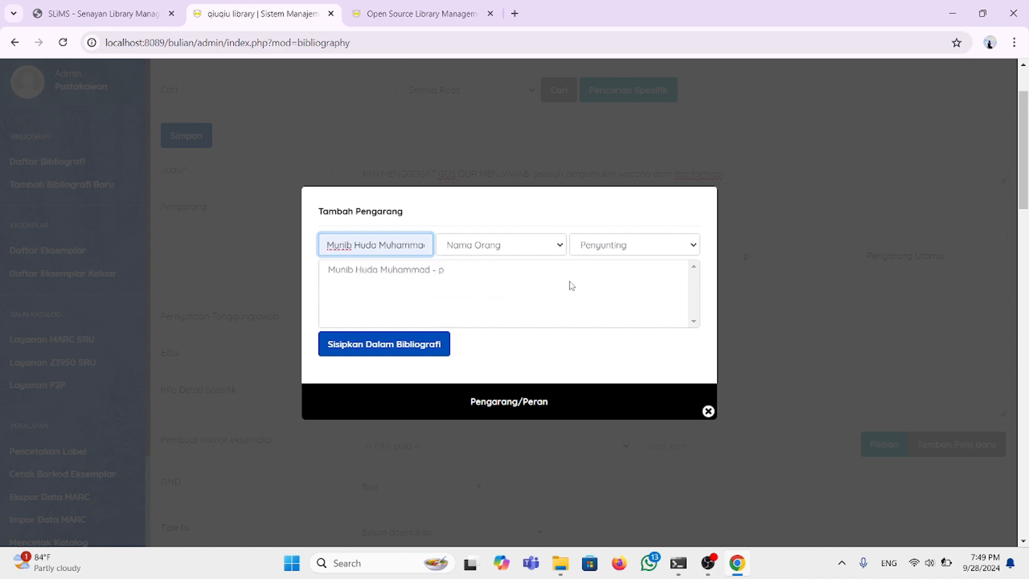
click(386, 348)
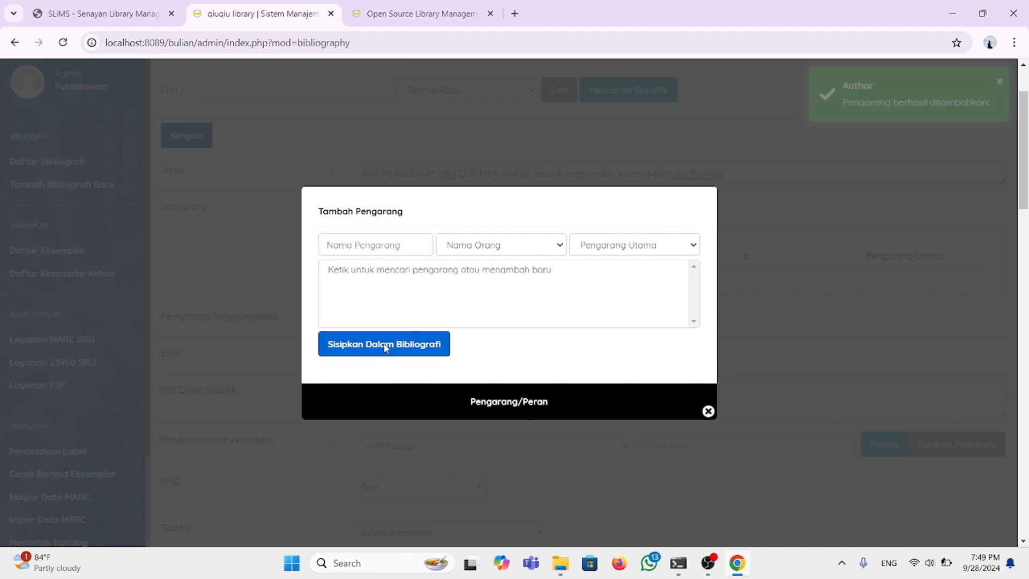
click(706, 411)
Step: Close a reopened author dialog unused, then set edition to 'Cetakan pertama, Maret 2021'
scroll(487, 269, down, 1)
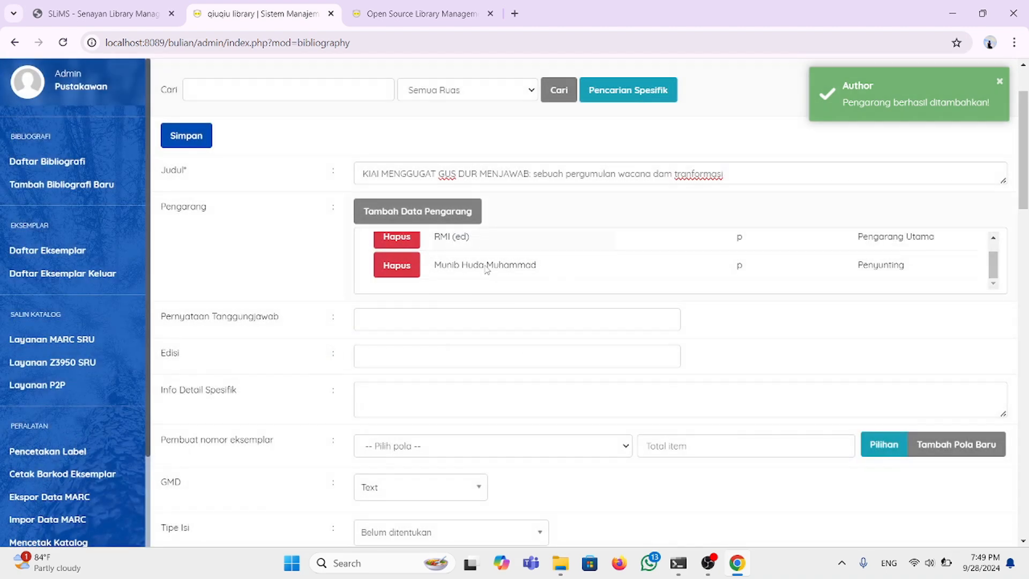
click(461, 222)
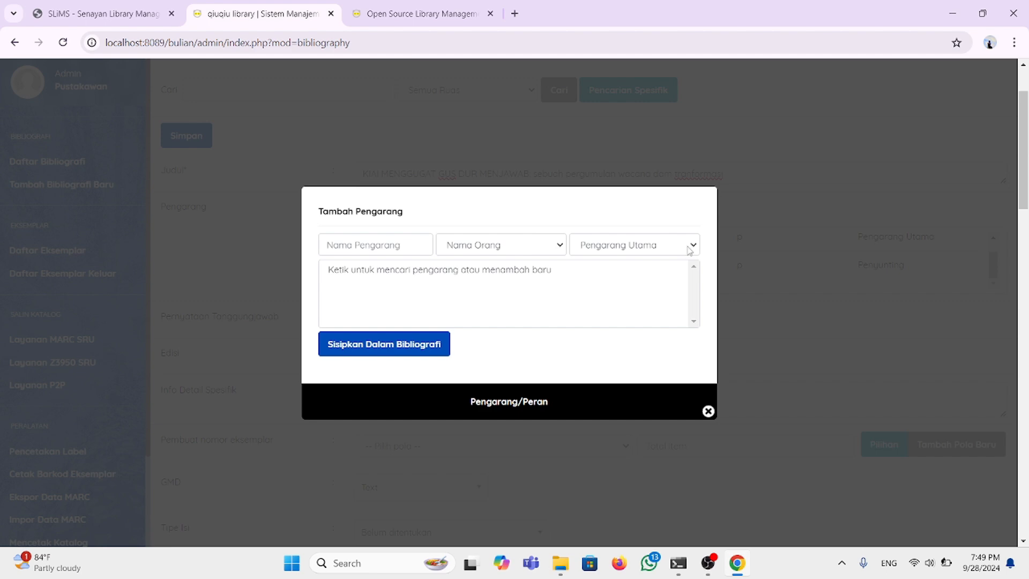
click(682, 247)
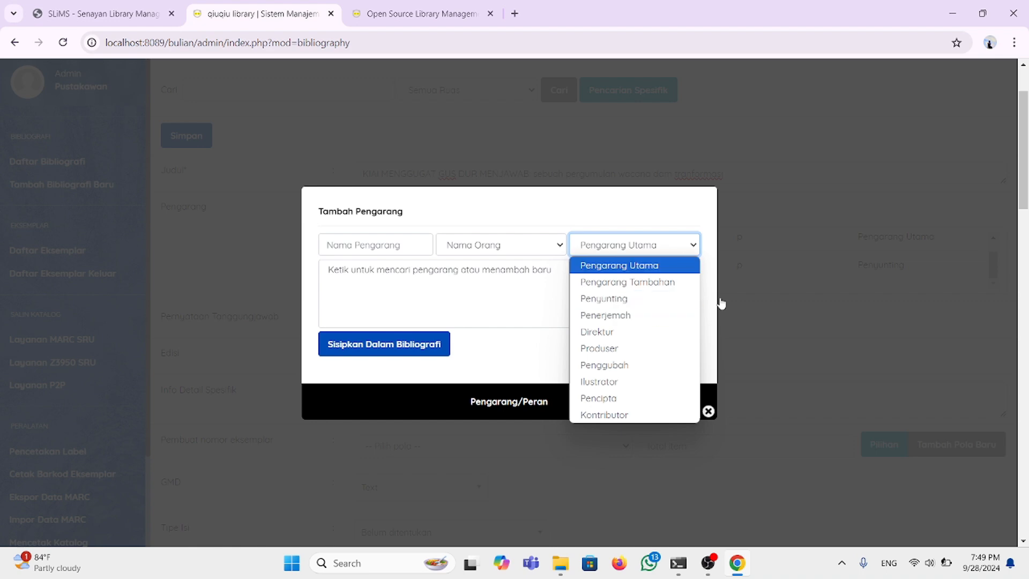
click(534, 369)
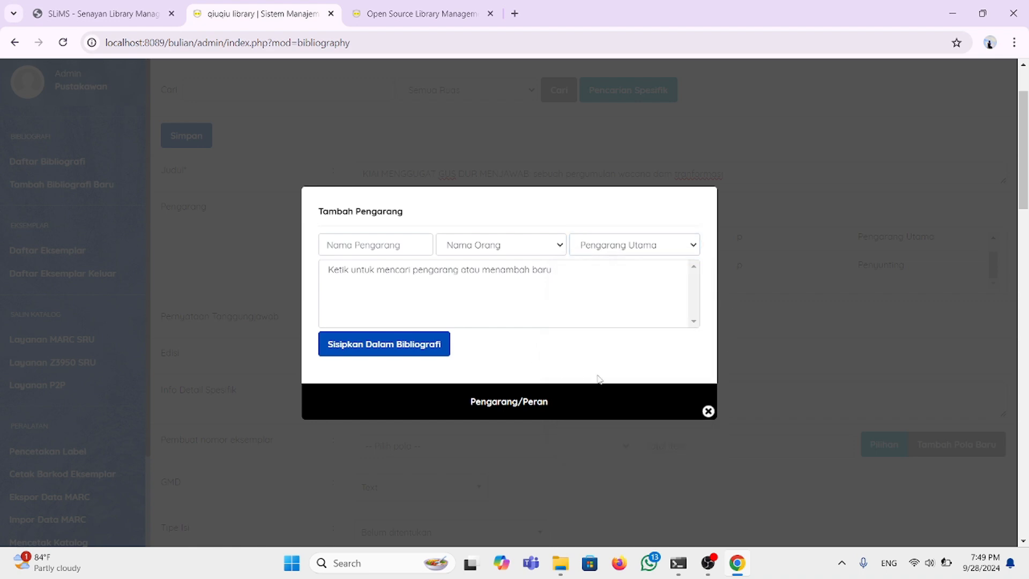
click(706, 412)
scroll(495, 330, down, 1)
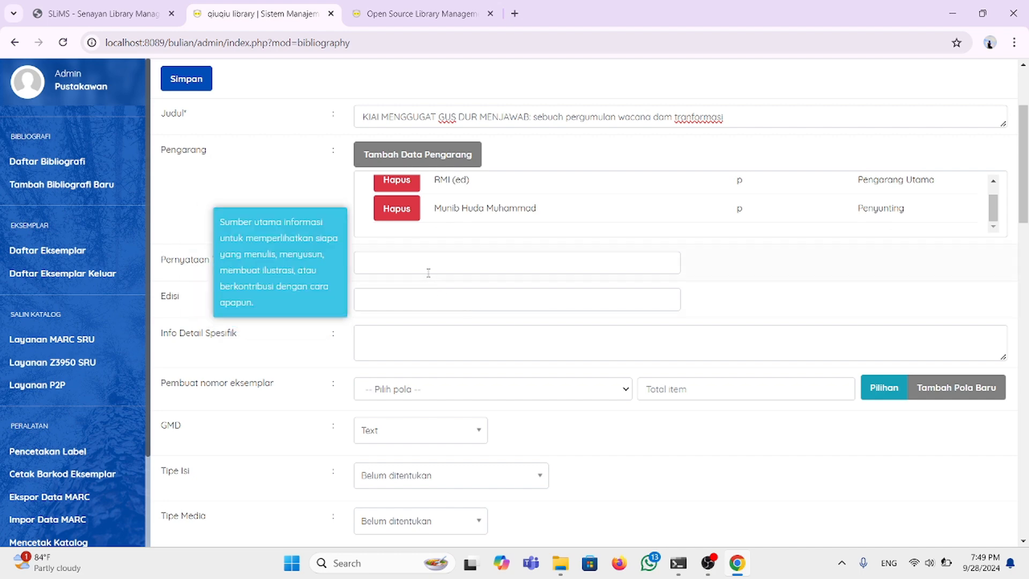
click(424, 303)
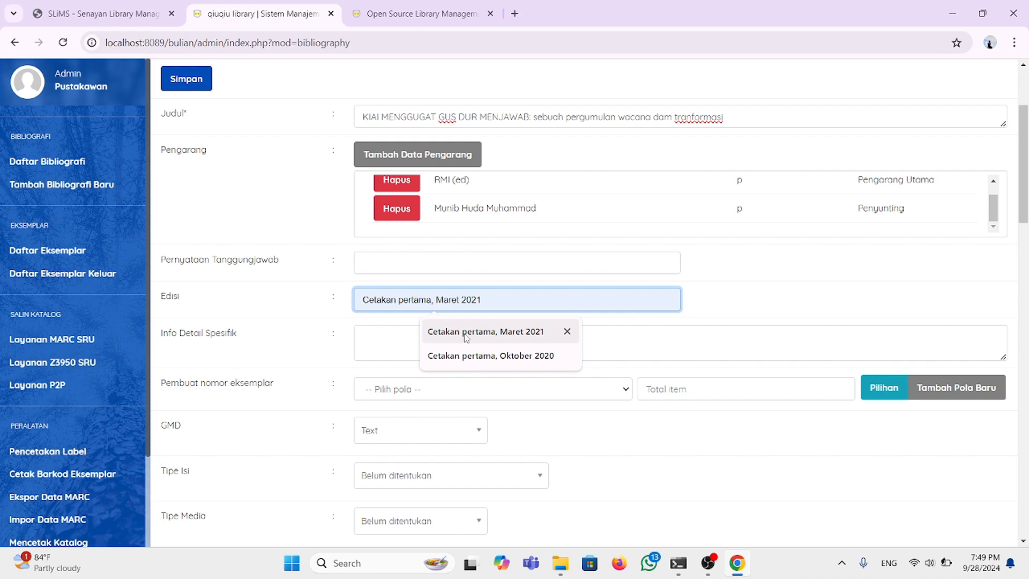
Step: Change the edition to 'Cetakan pertama, Oktober 2020' from the autofill list
click(475, 354)
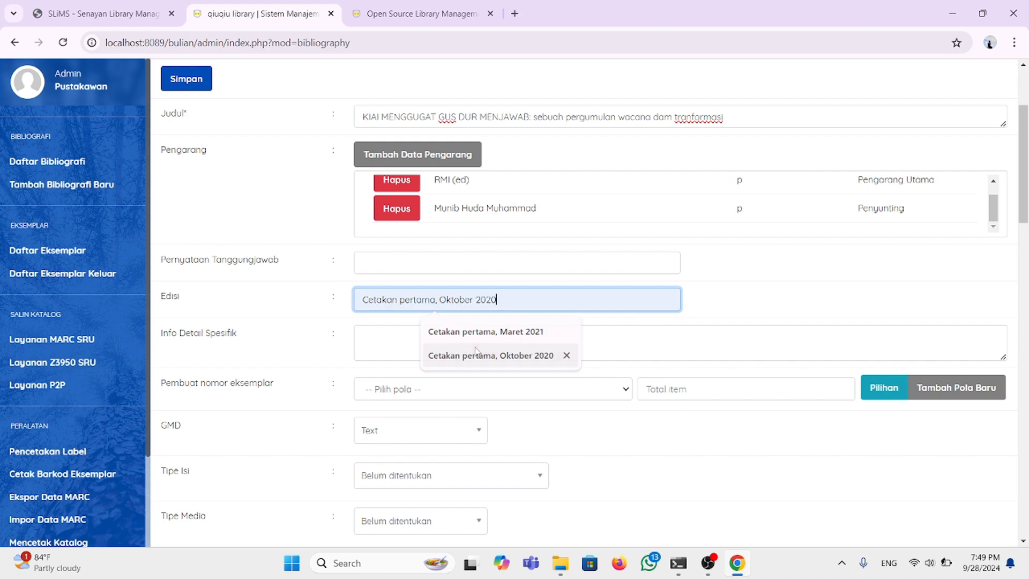
click(378, 348)
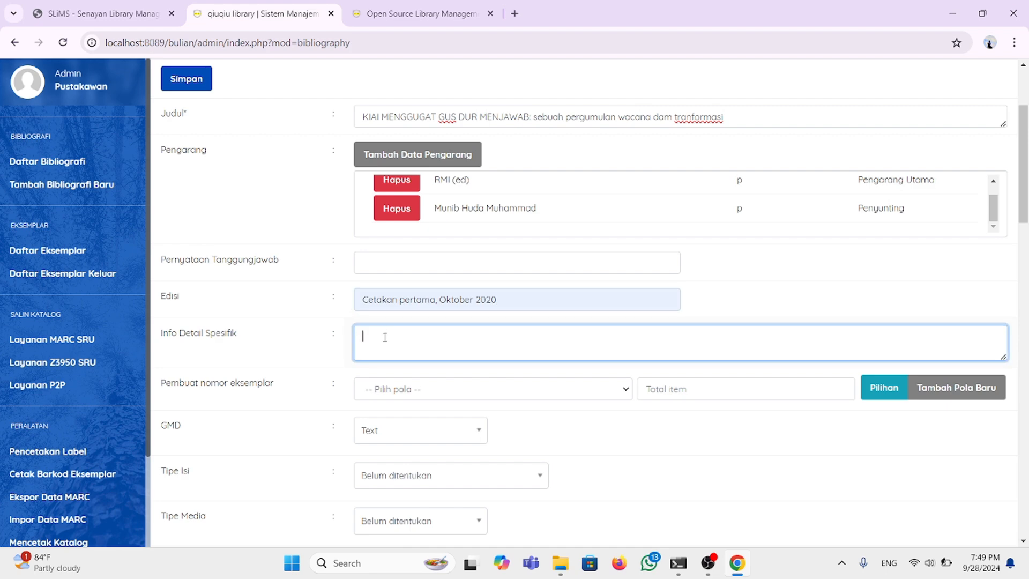
scroll(405, 412, down, 2)
scroll(405, 410, down, 8)
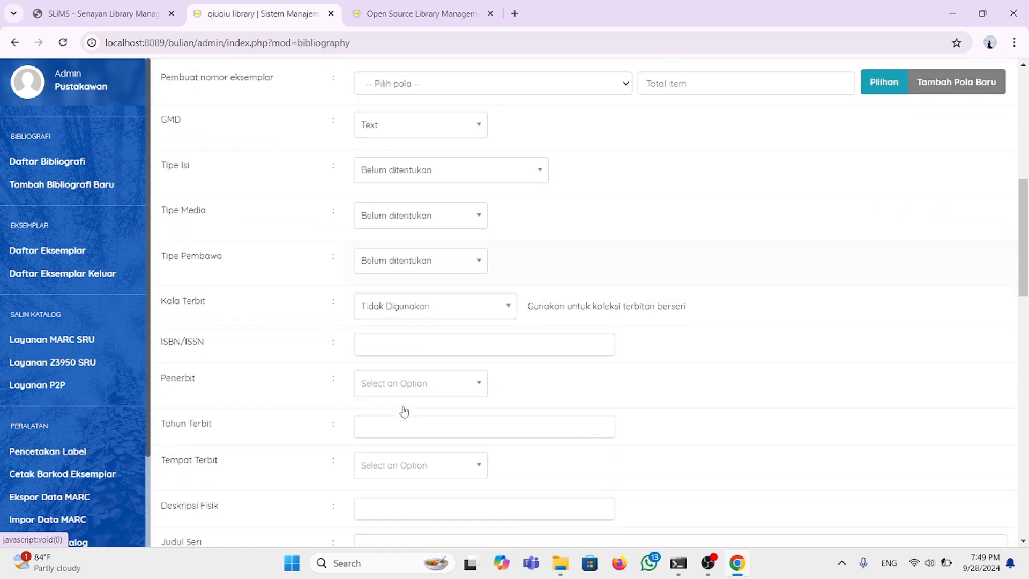
scroll(405, 411, up, 12)
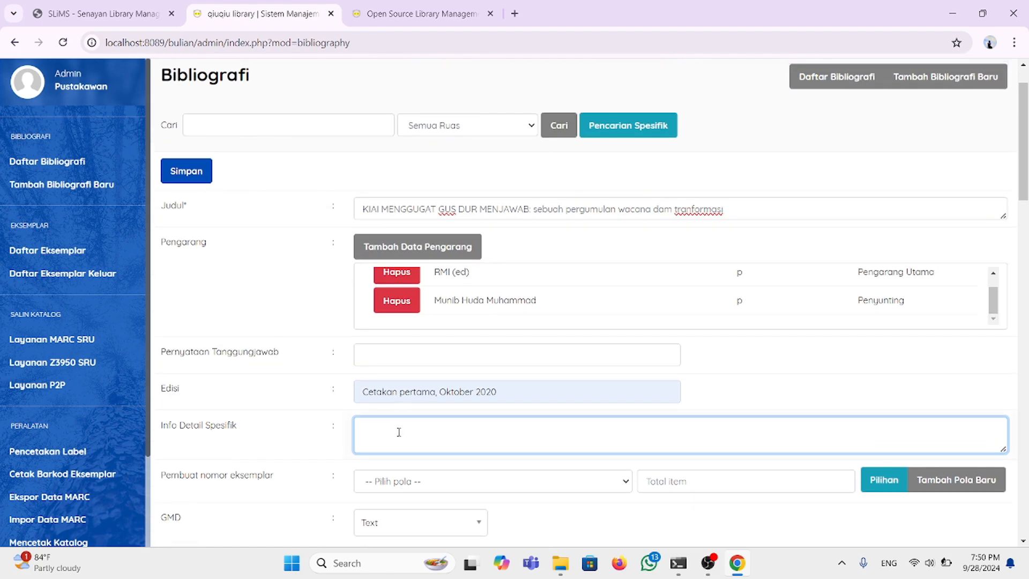
scroll(409, 436, down, 1)
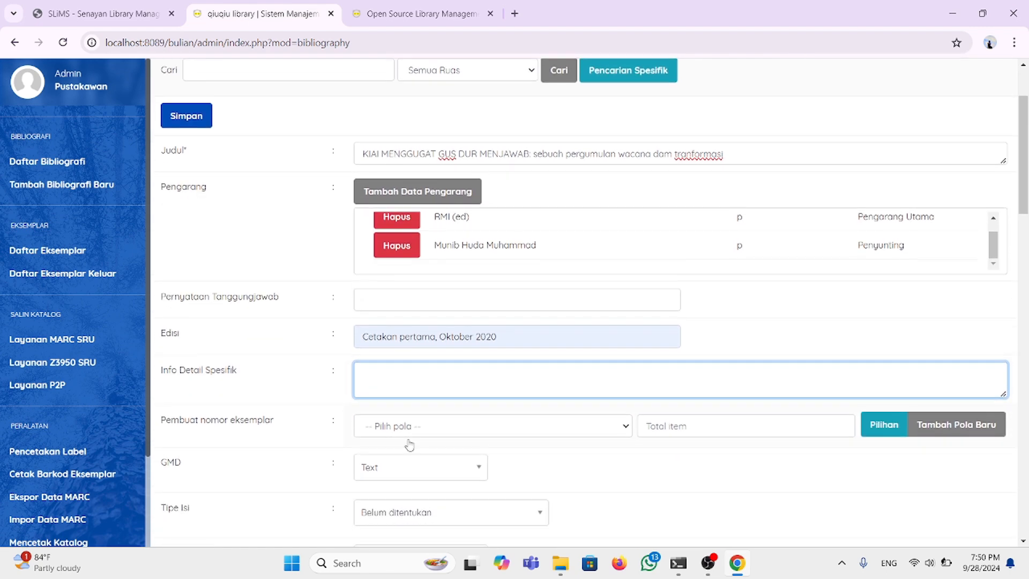
scroll(410, 404, down, 2)
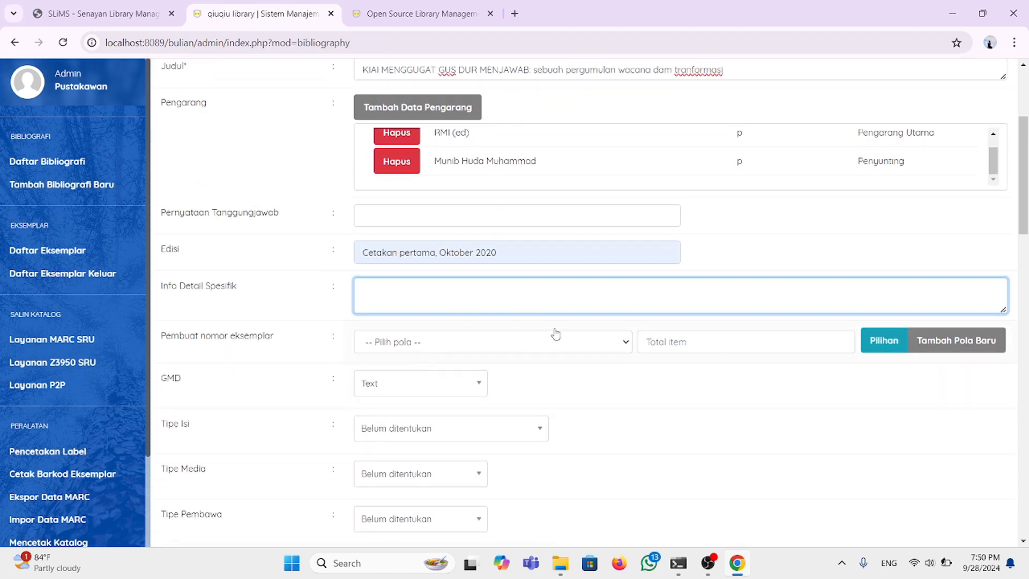
Step: Select P0000000s as the pattern for generating item codes
click(625, 342)
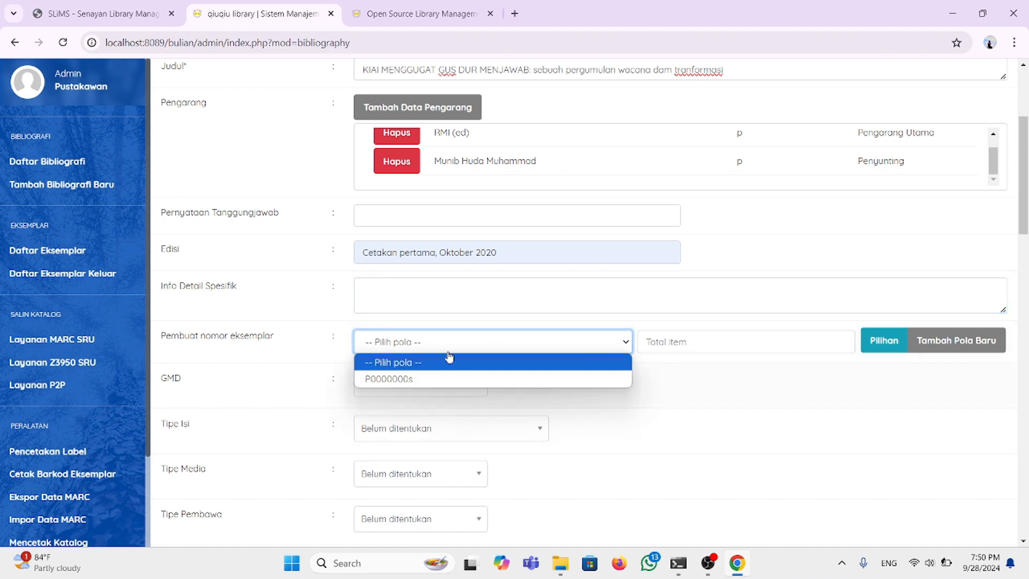
click(471, 379)
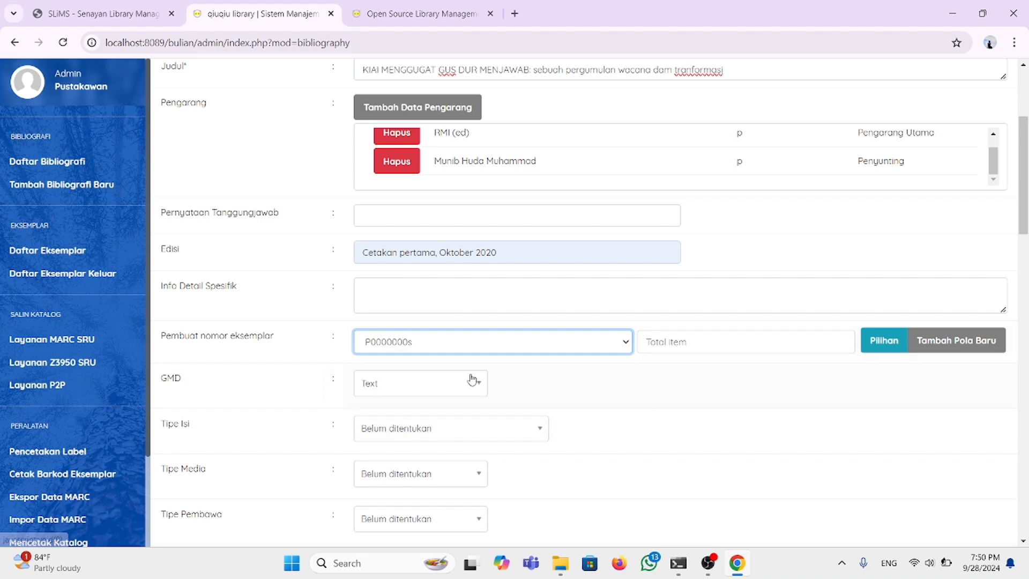
scroll(630, 360, down, 1)
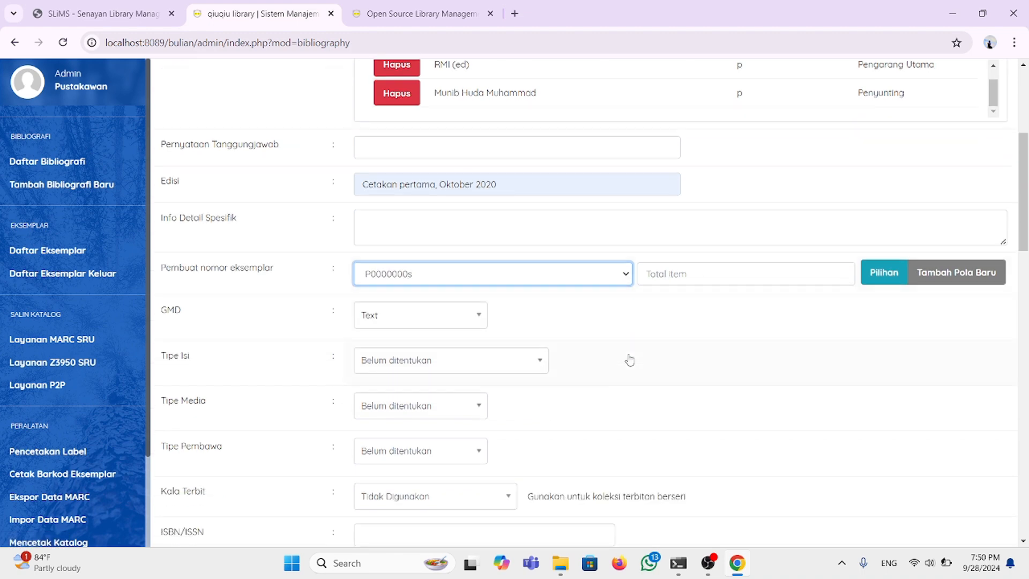
scroll(574, 271, up, 2)
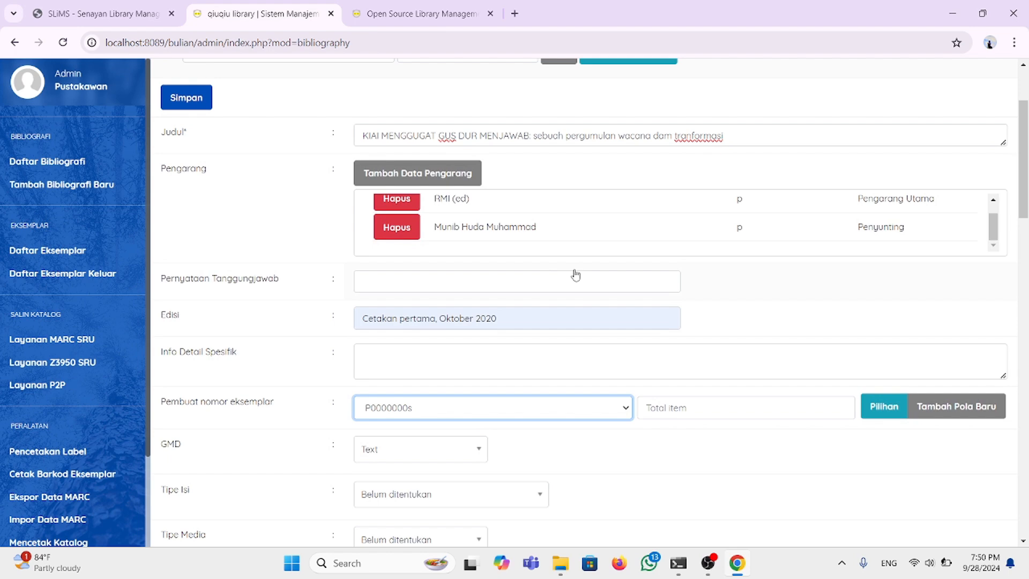
scroll(576, 275, down, 2)
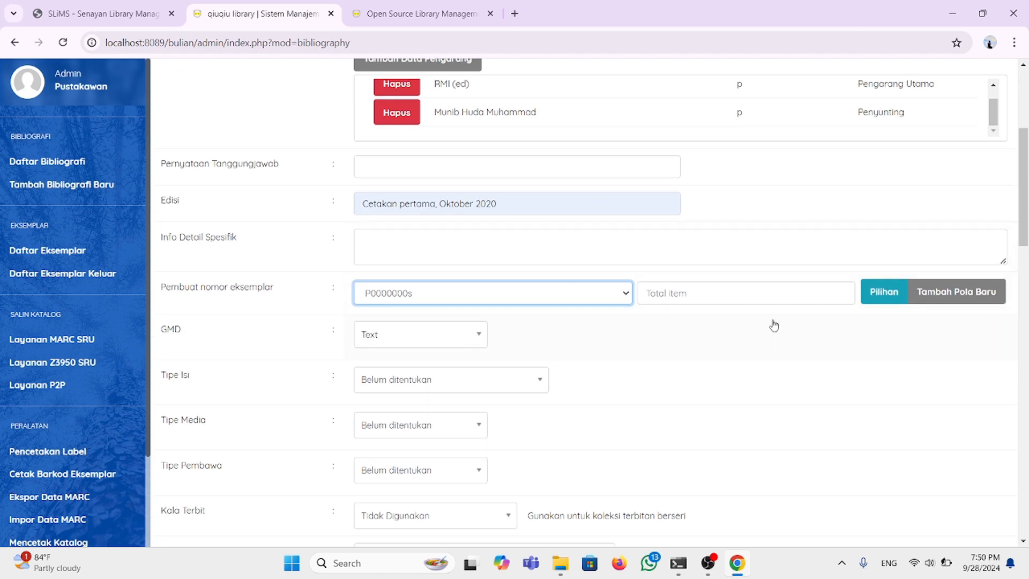
Step: Set the number of item copies to generate to 3
click(880, 299)
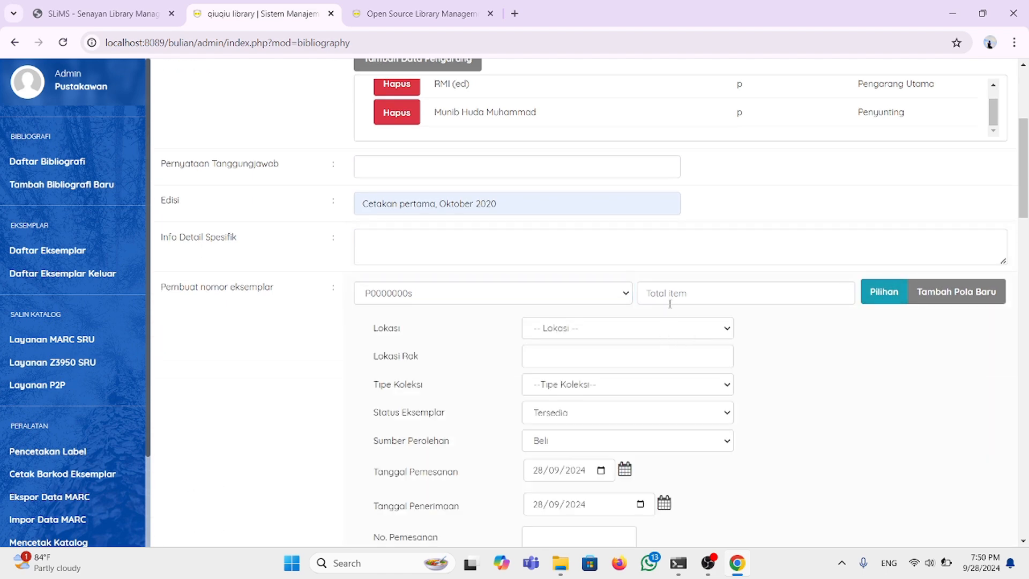
scroll(688, 338, down, 1)
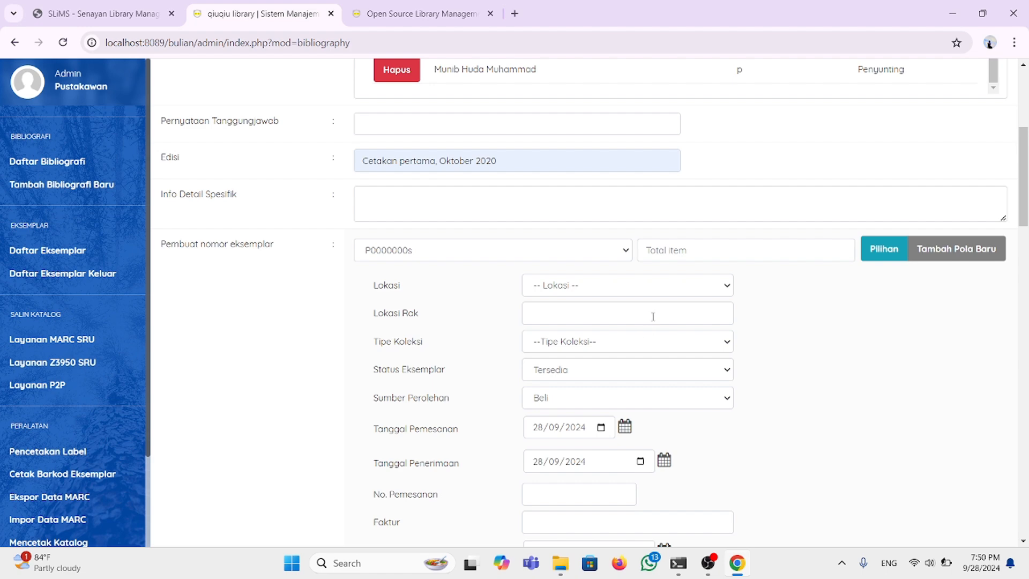
scroll(597, 409, down, 1)
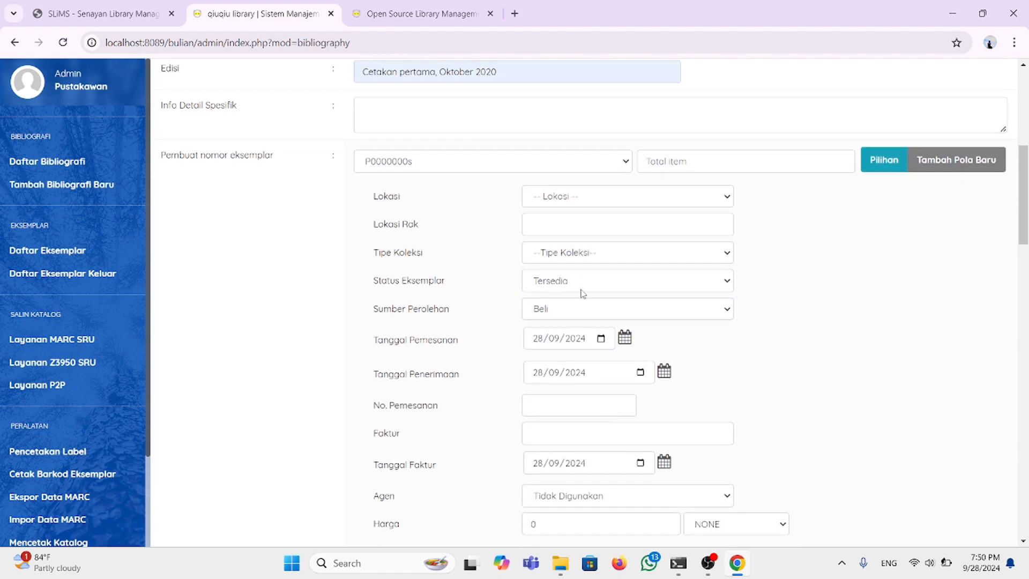
scroll(585, 293, down, 4)
scroll(585, 293, up, 6)
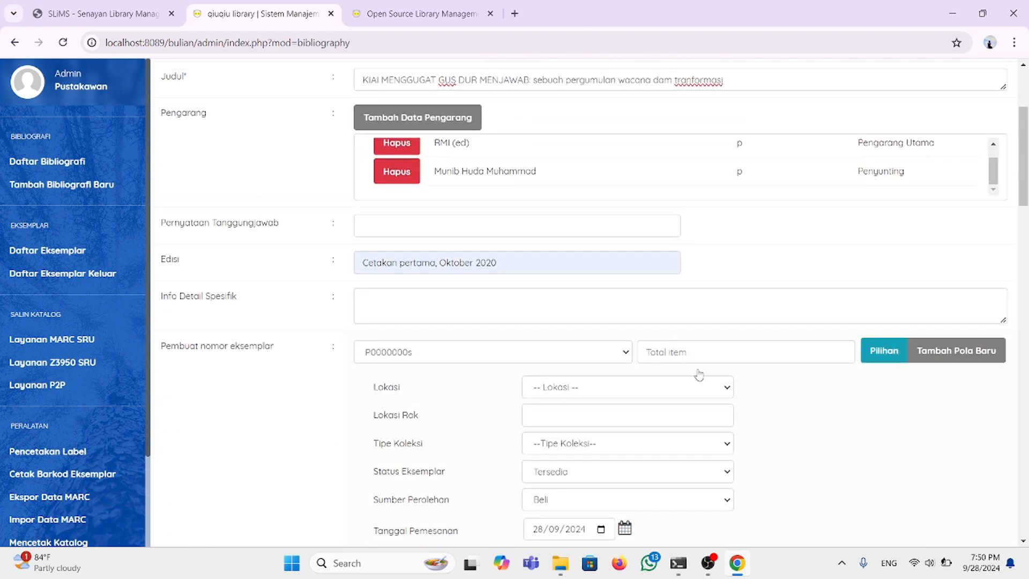
click(678, 351)
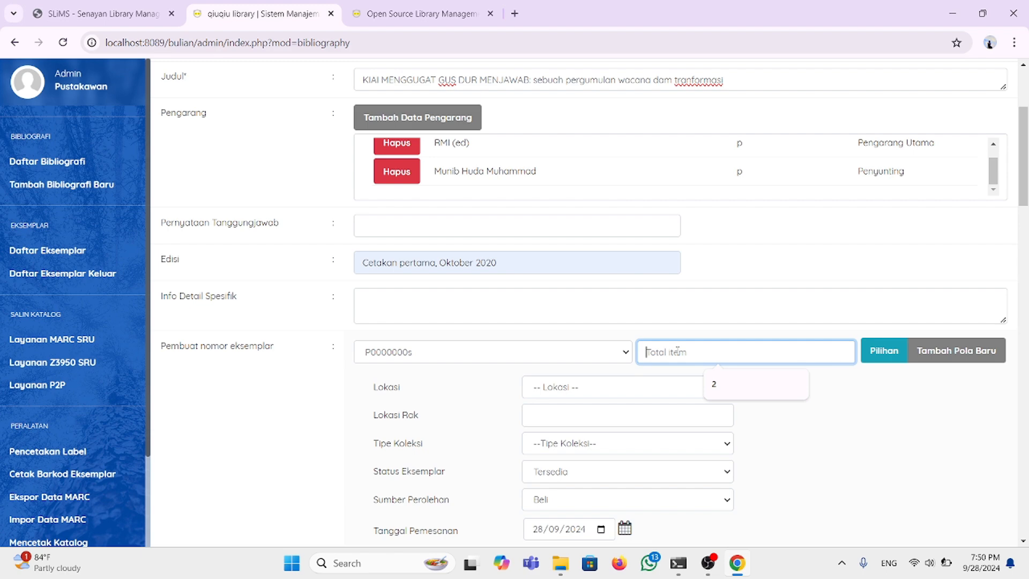
text(2)
key(BackSpace)
text(3)
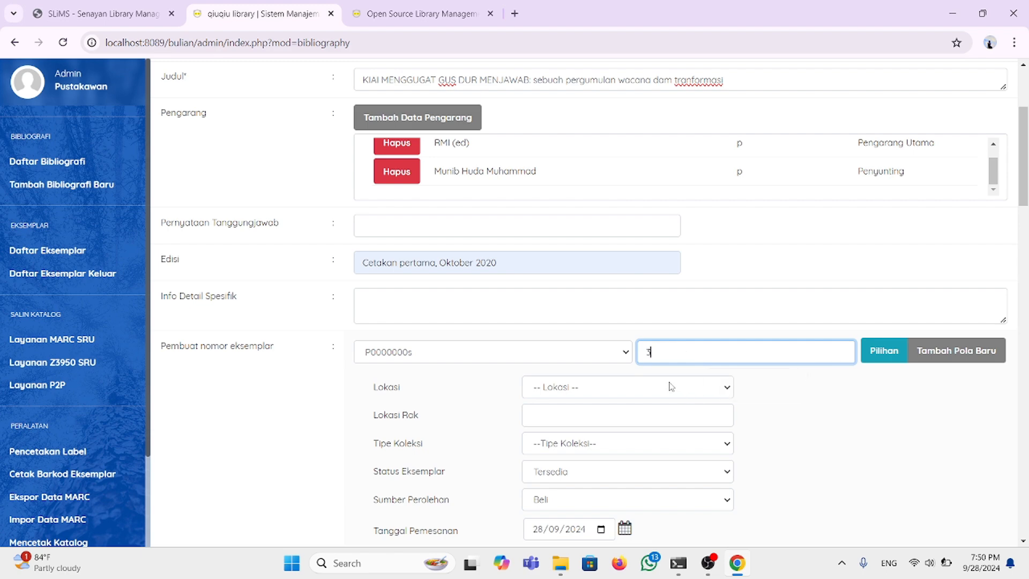
Step: Set the copies' location to My Library and shelf location to A30
click(723, 393)
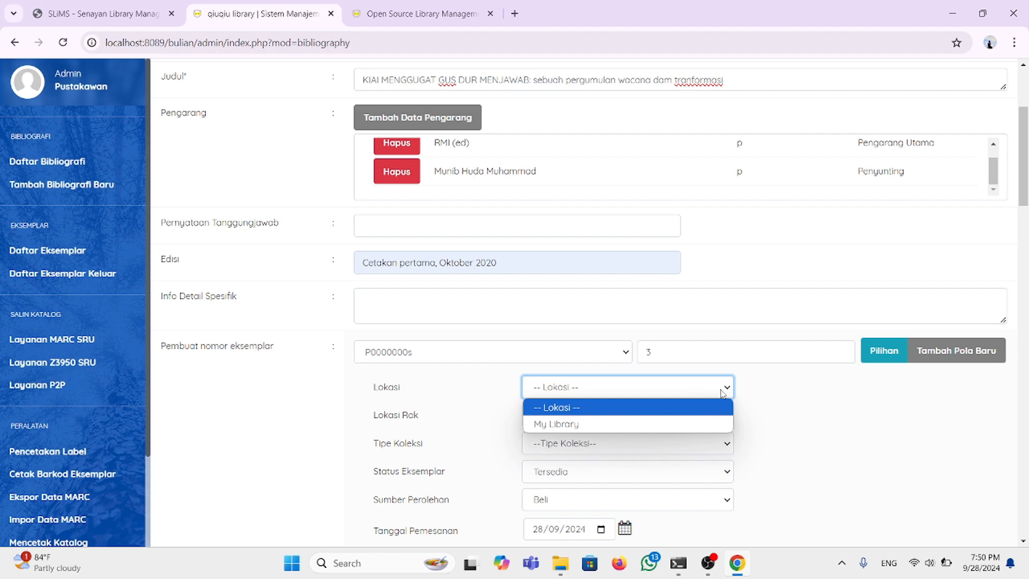
click(662, 423)
scroll(660, 416, down, 1)
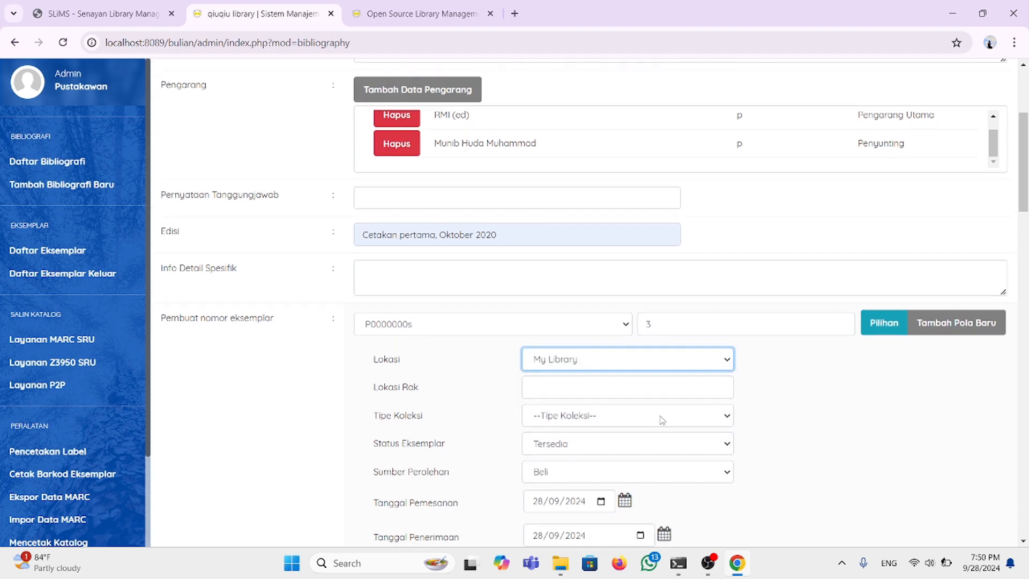
click(606, 391)
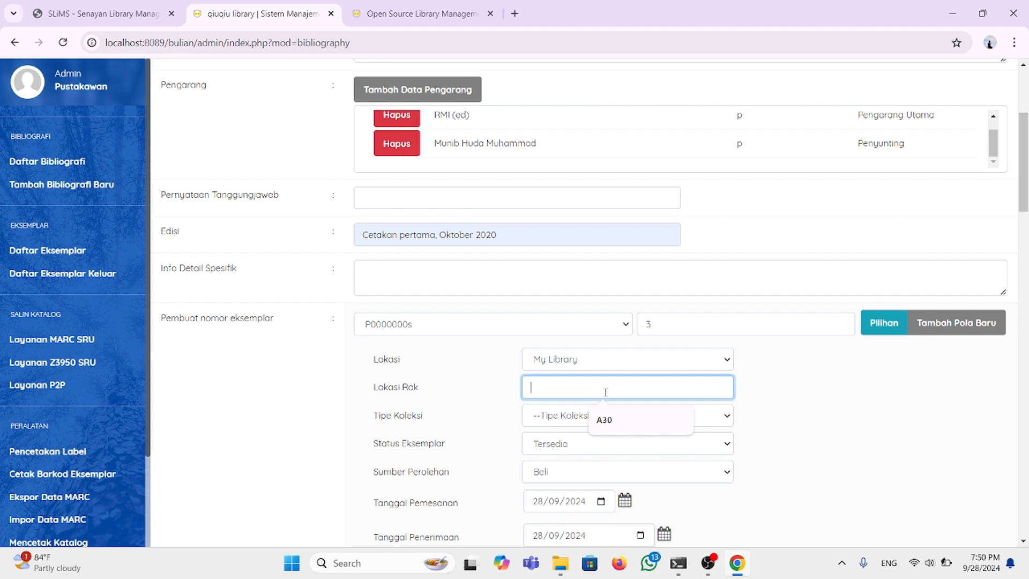
click(604, 419)
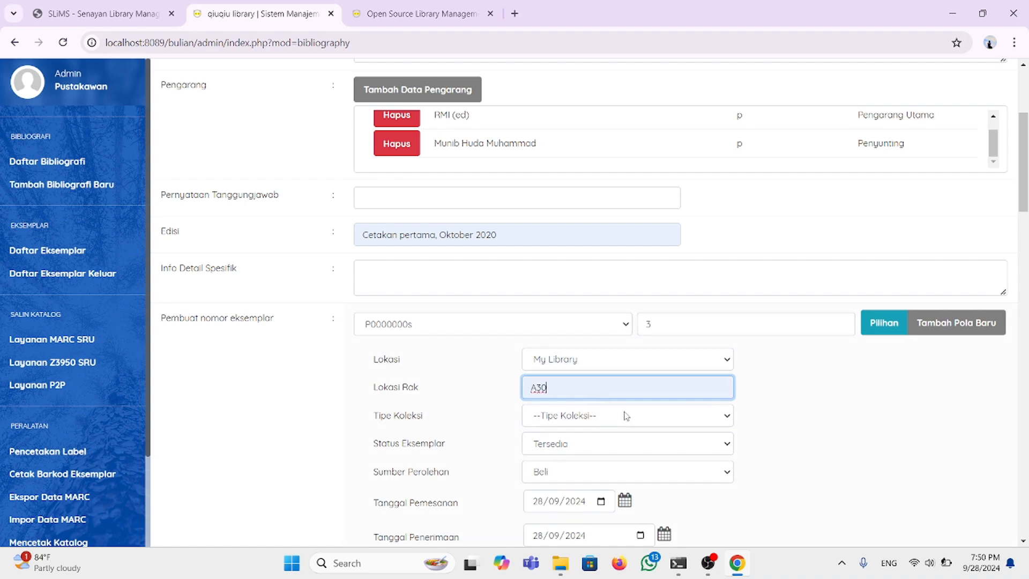
scroll(625, 416, down, 2)
click(725, 335)
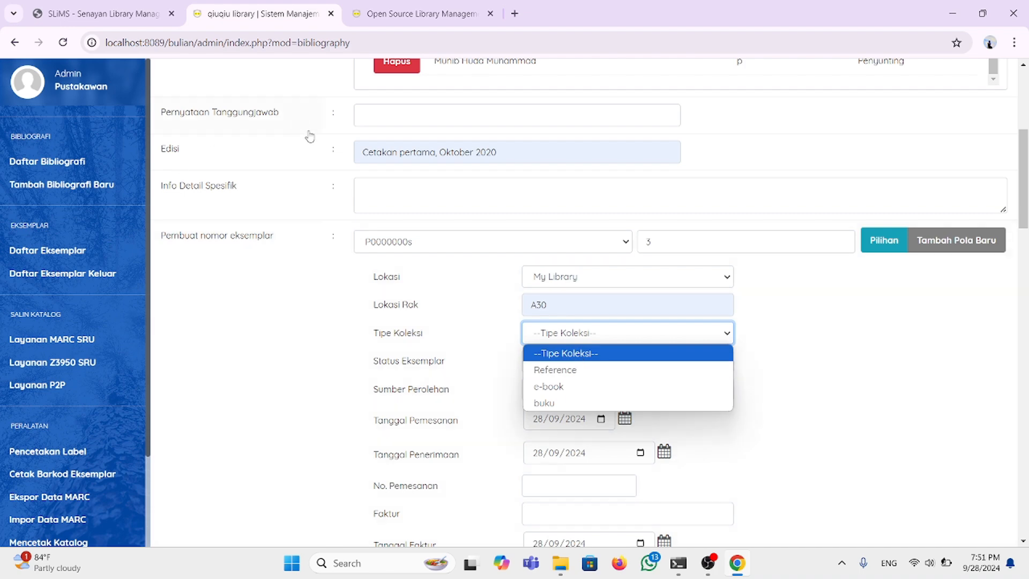
Step: Set the copies' collection type to buku
scroll(310, 137, up, 6)
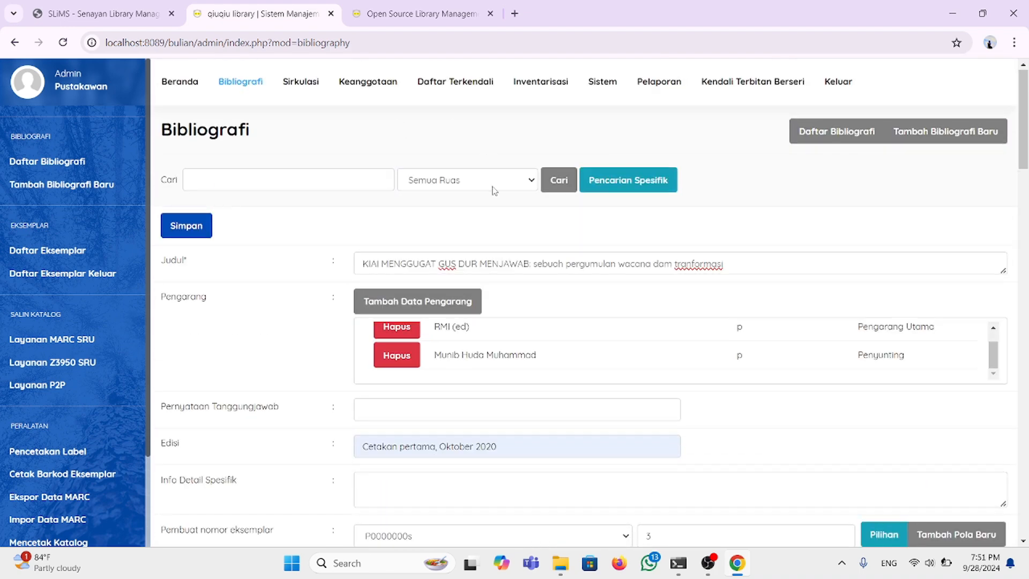
scroll(492, 188, down, 9)
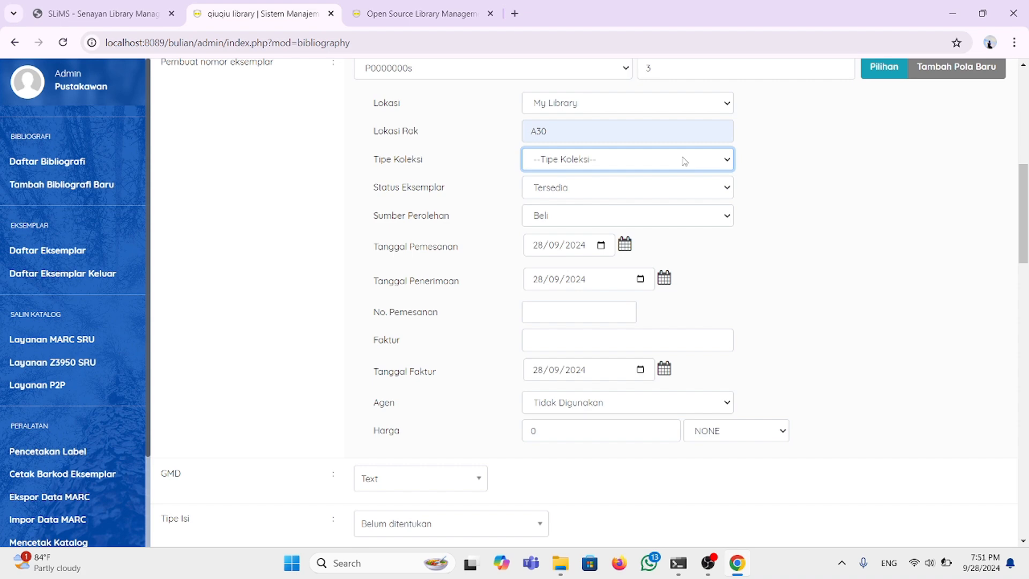
click(723, 164)
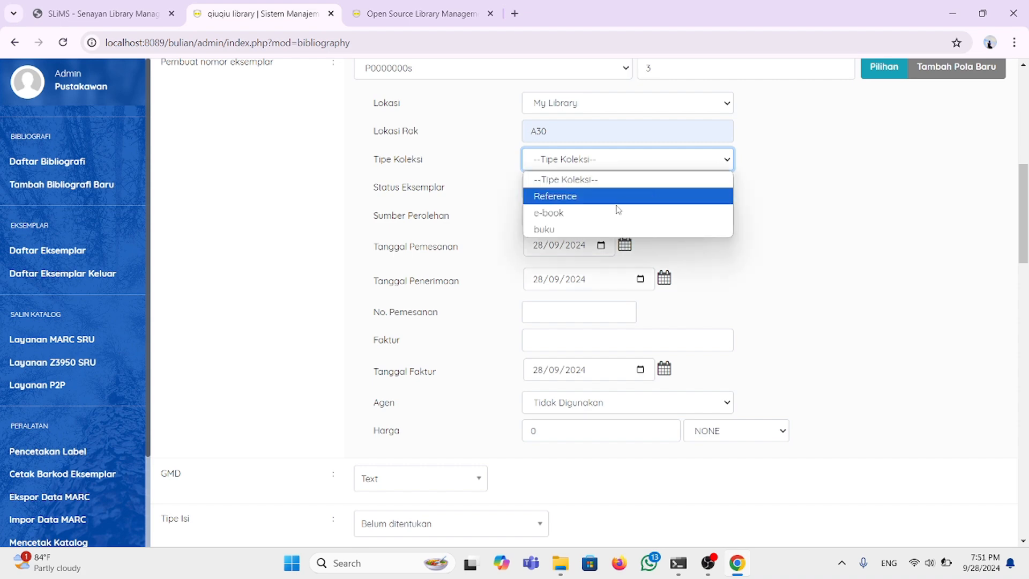
click(557, 229)
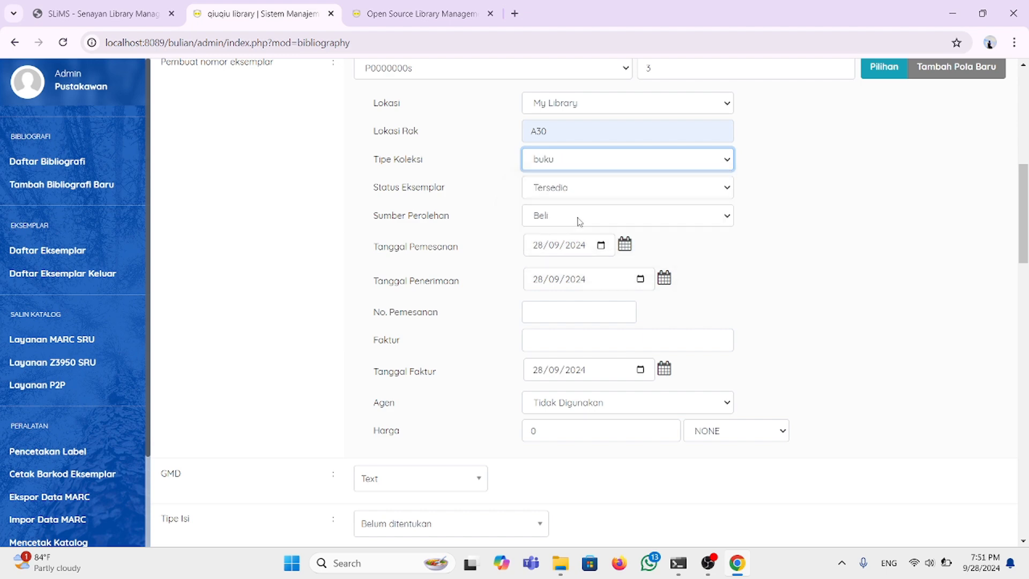
Step: Keep item status Tersedia and acquisition source Beli
click(728, 189)
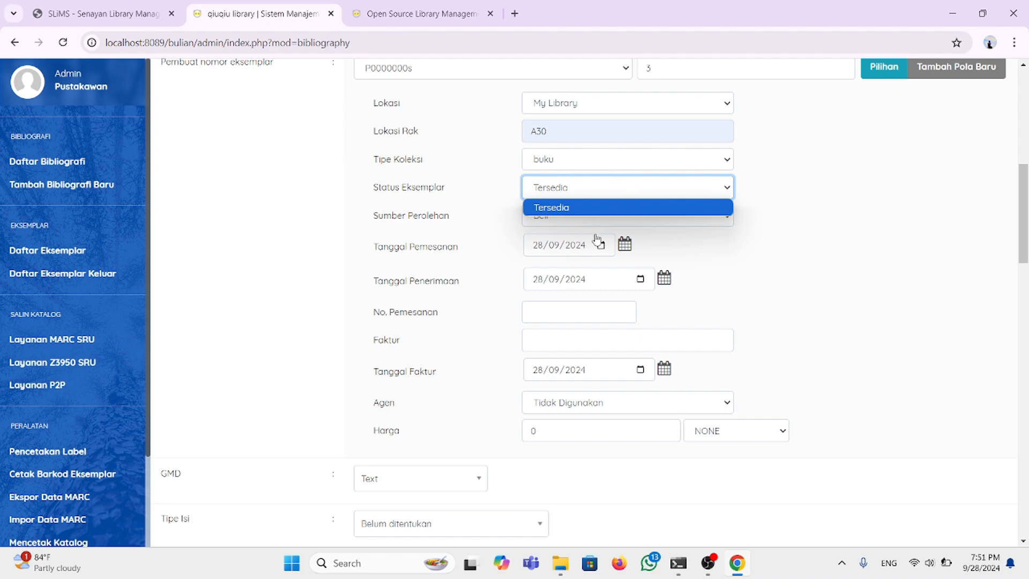
click(801, 233)
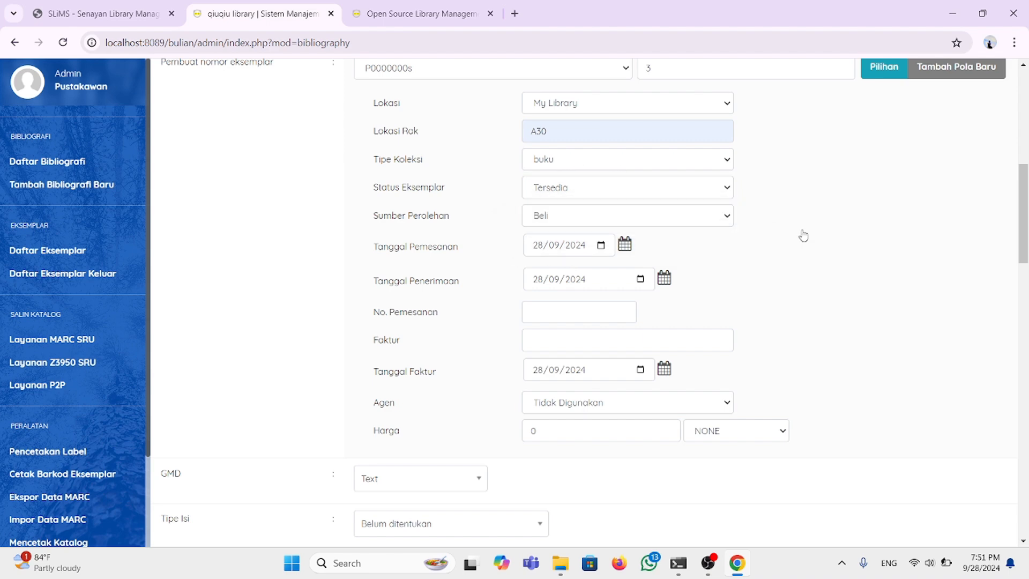
click(725, 189)
click(661, 211)
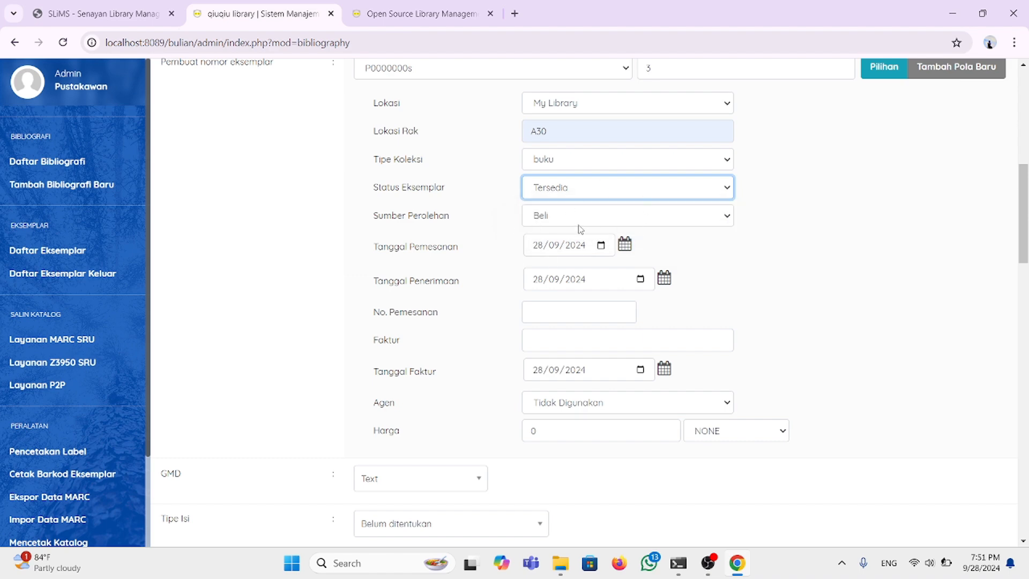
scroll(629, 315, down, 1)
scroll(628, 315, up, 2)
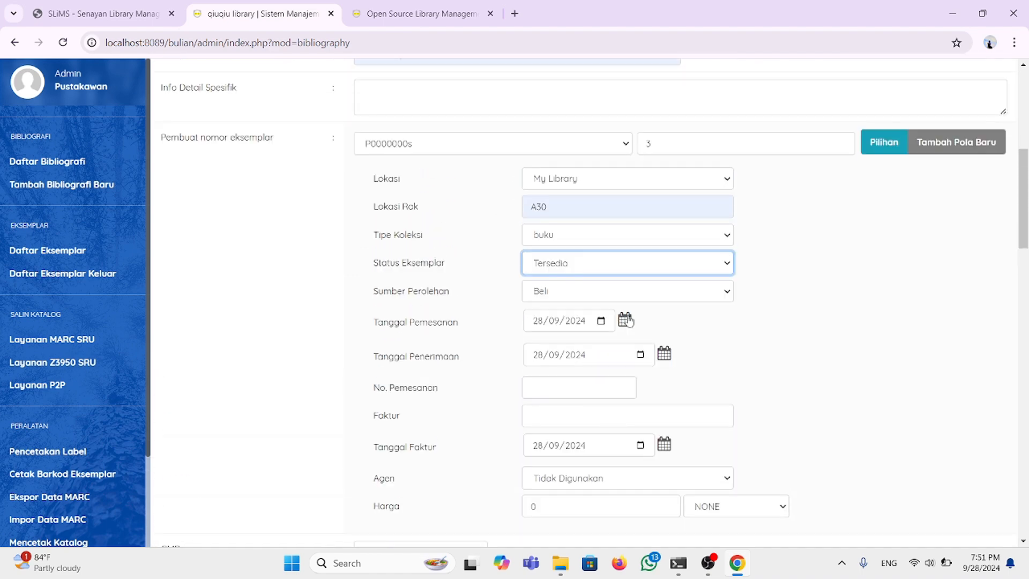
click(725, 294)
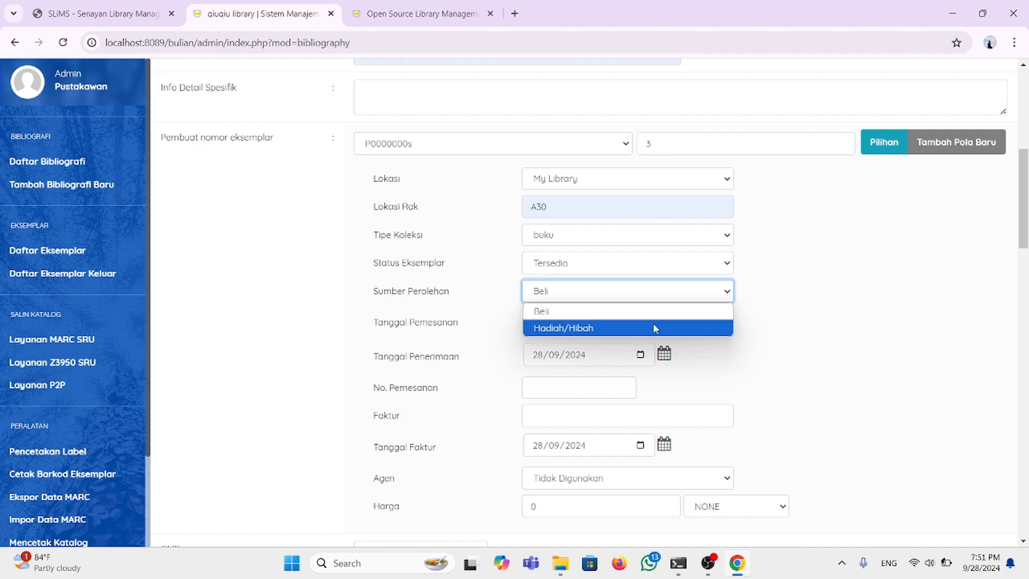
click(732, 298)
scroll(622, 302, down, 1)
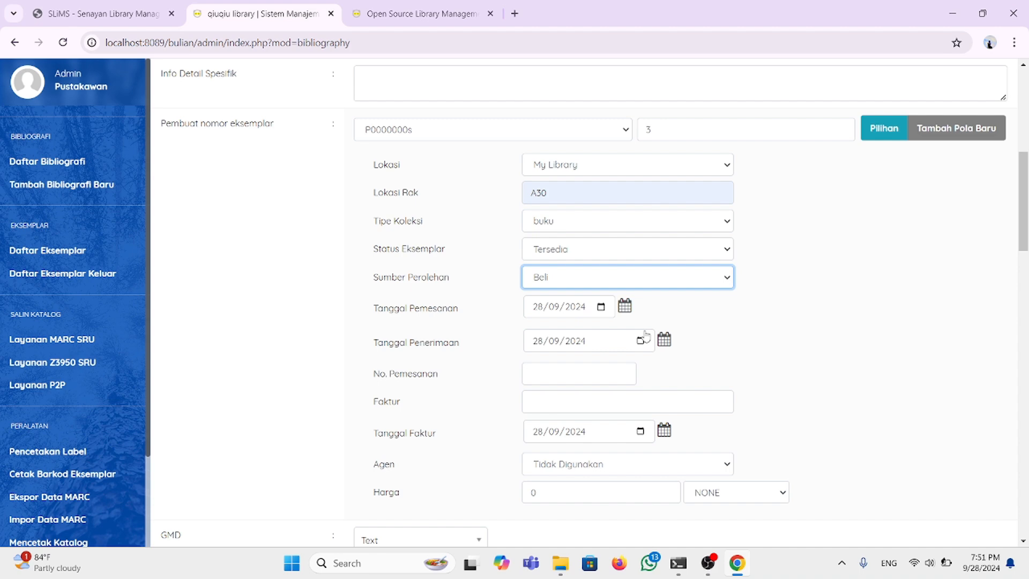
Step: Set the copies' order date (Tanggal Pemesanan) to 20 September 2023
click(622, 298)
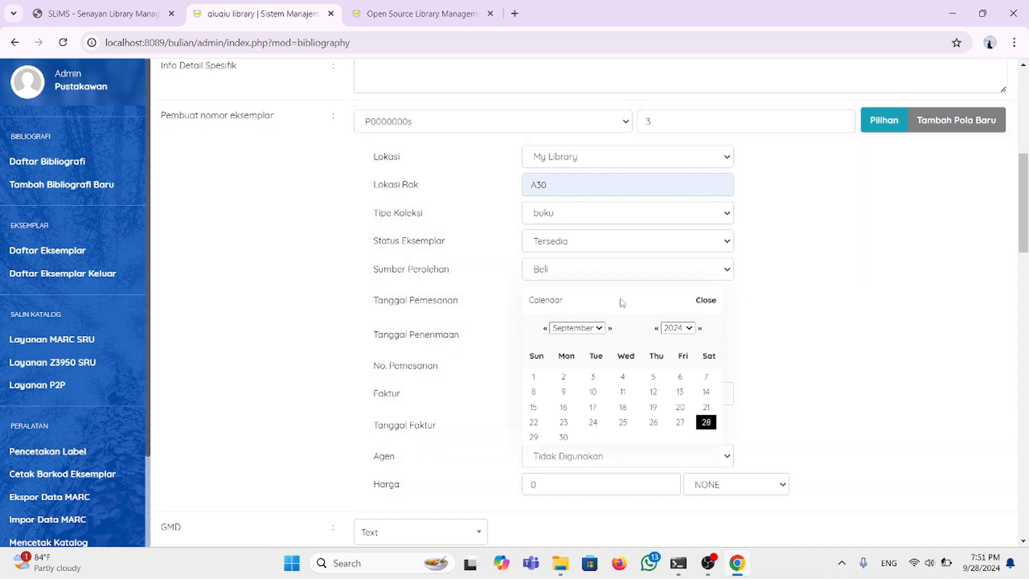
click(690, 328)
click(678, 298)
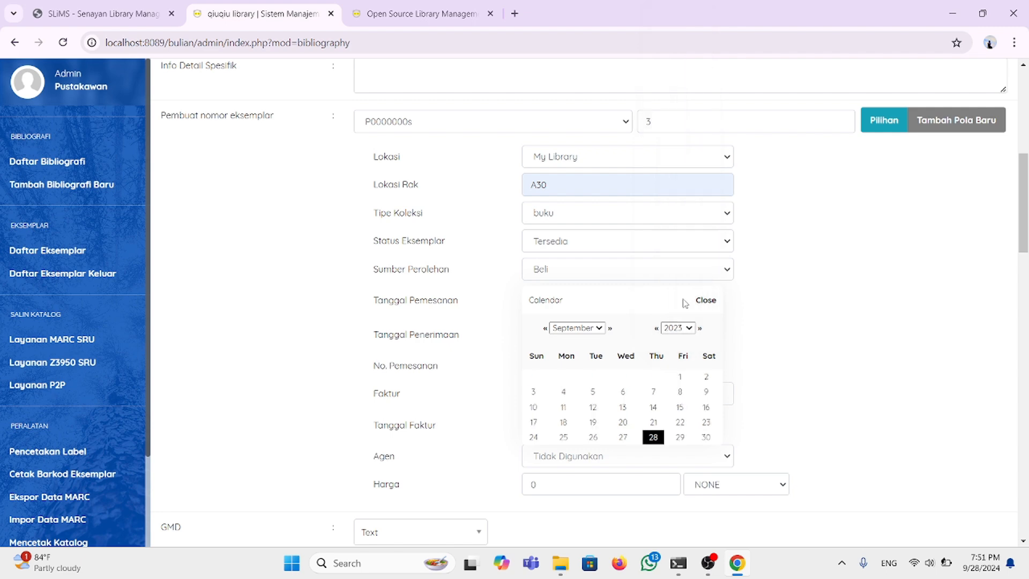
scroll(651, 415, down, 1)
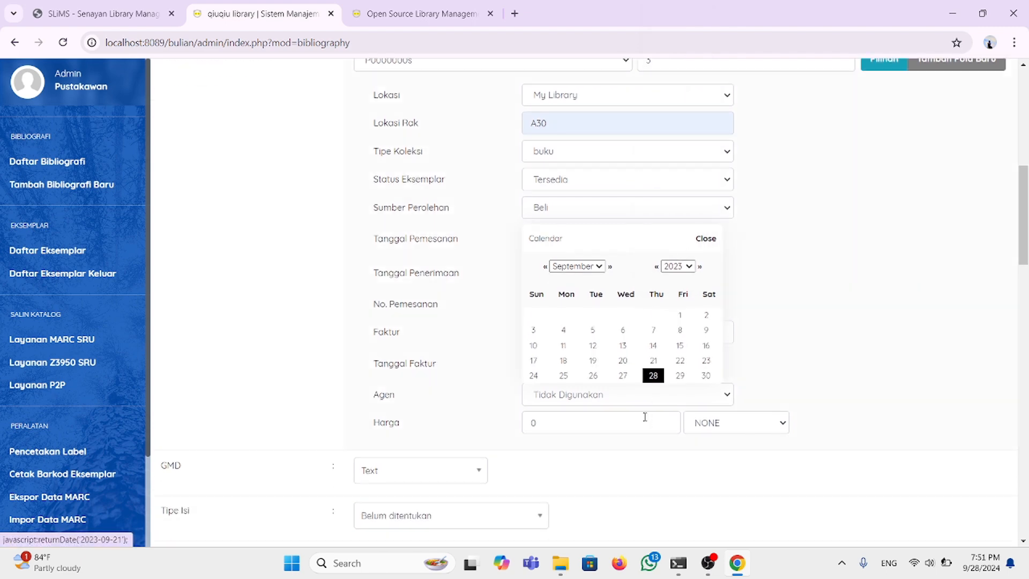
click(623, 362)
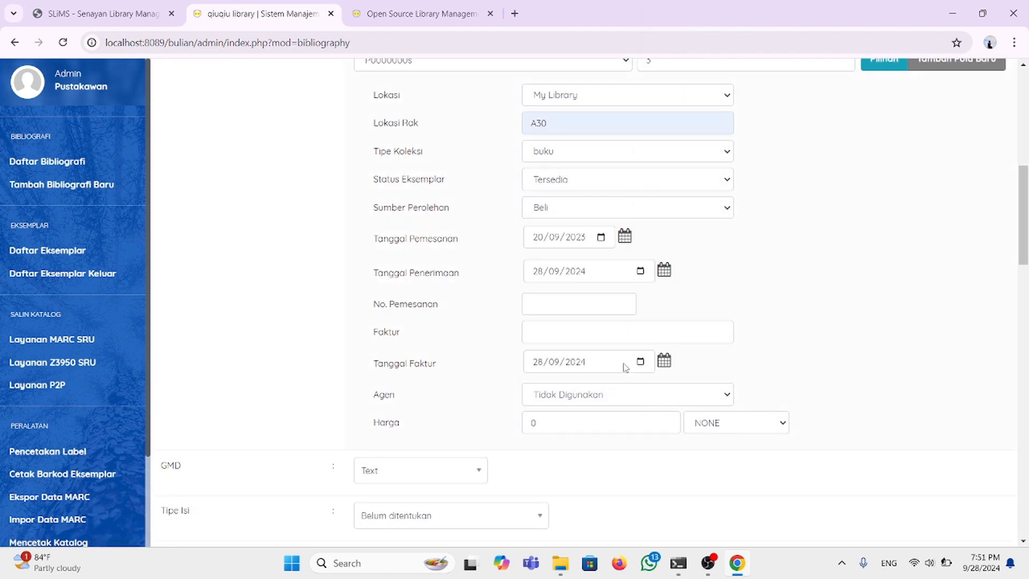
Step: Set the copies' receipt date (Tanggal Penerimaan) to 29 September 2023
click(664, 269)
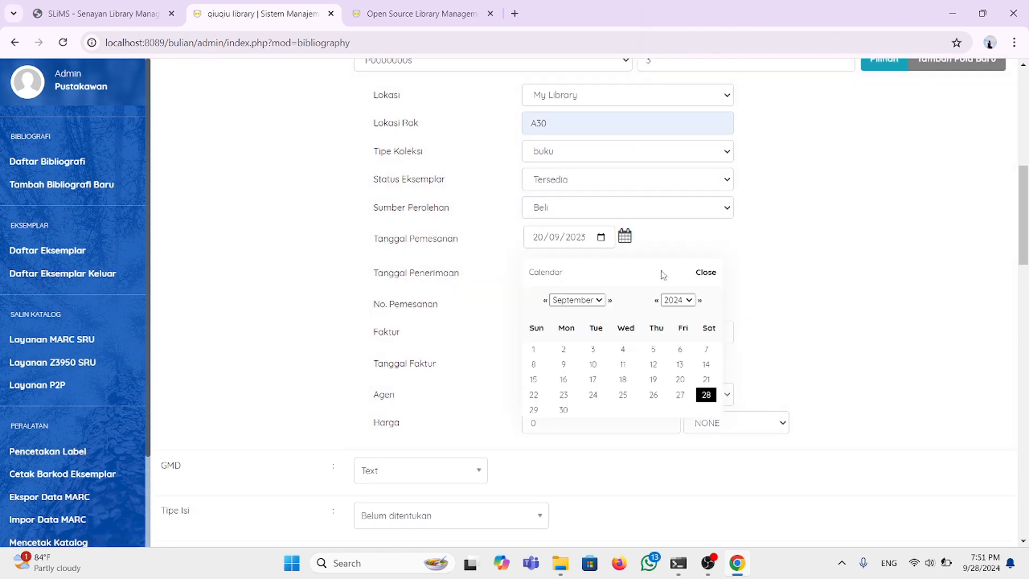
click(691, 303)
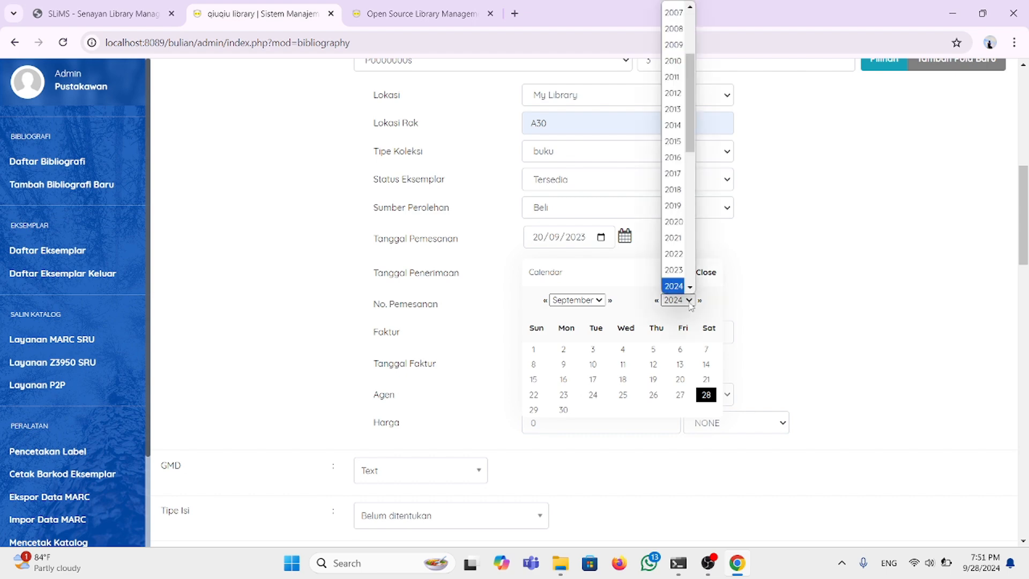
click(674, 269)
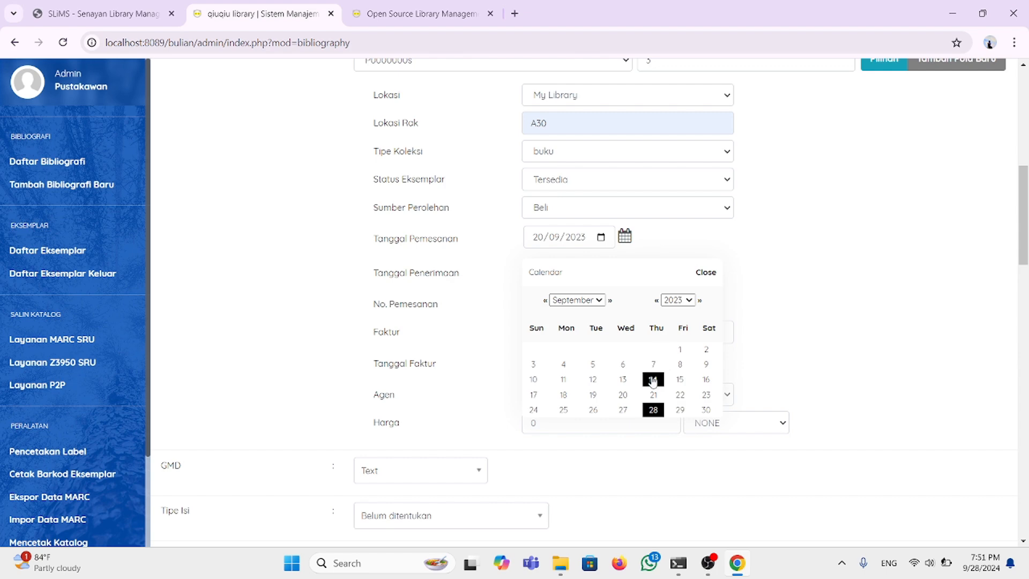
click(681, 410)
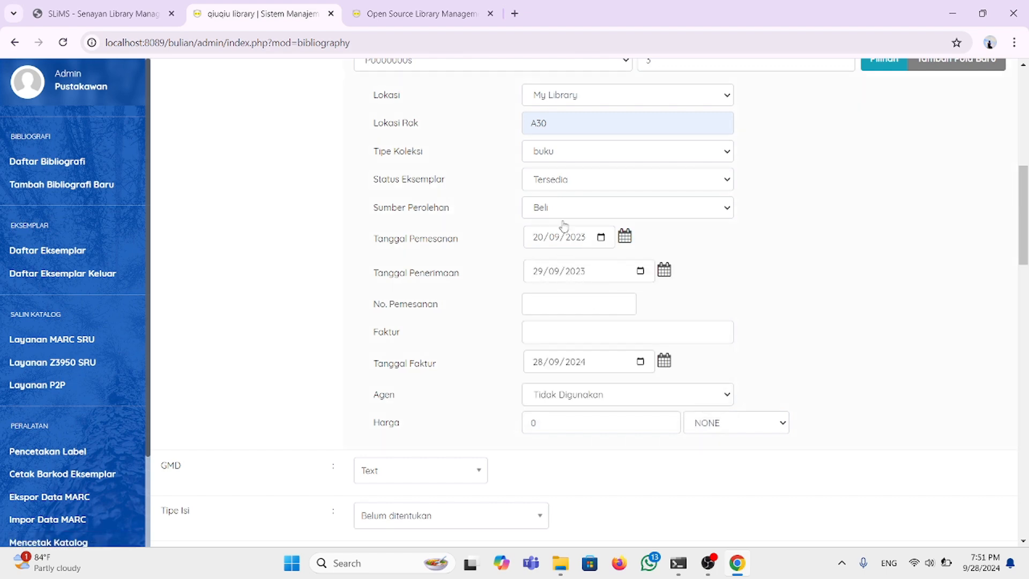
scroll(616, 323, down, 1)
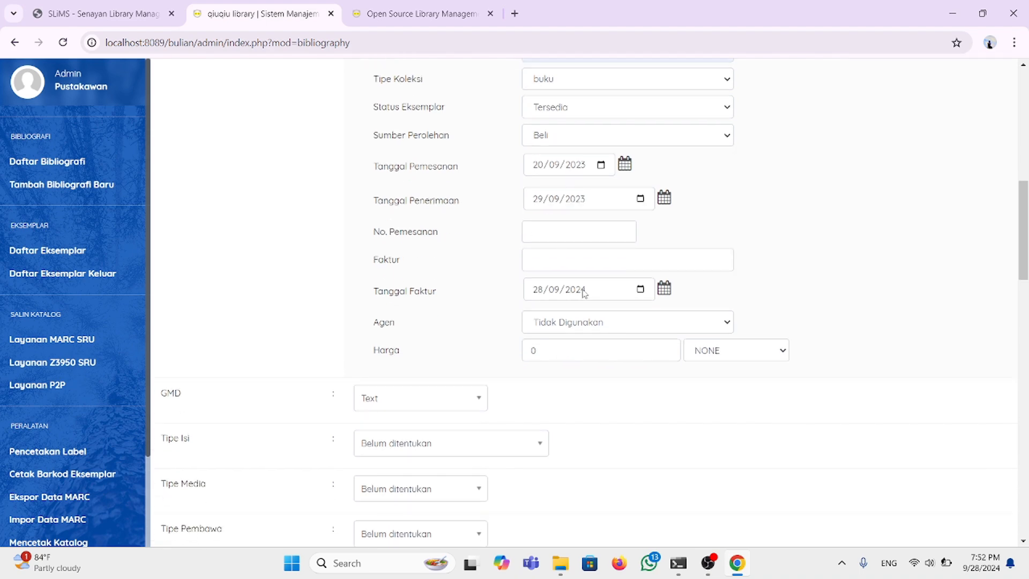
scroll(568, 272, down, 2)
Step: Leave the GMD set to Text after browsing its list
scroll(569, 272, down, 1)
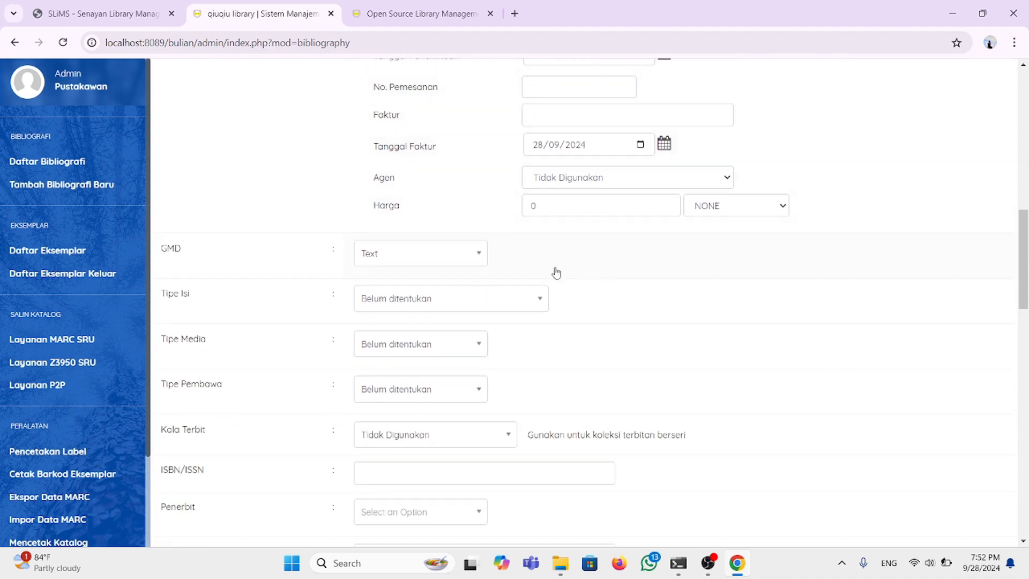
scroll(471, 223, up, 1)
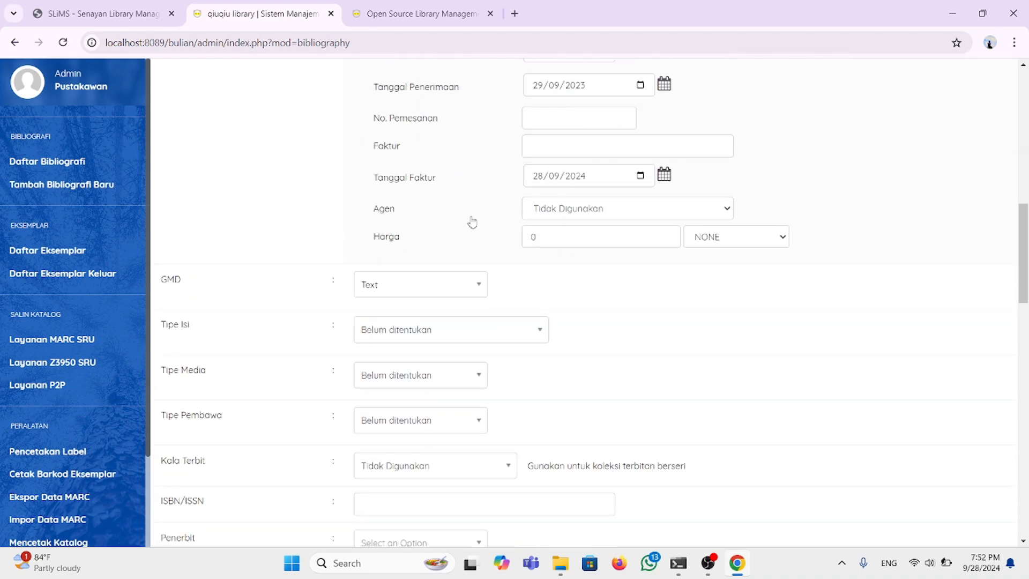
click(478, 285)
scroll(444, 412, down, 4)
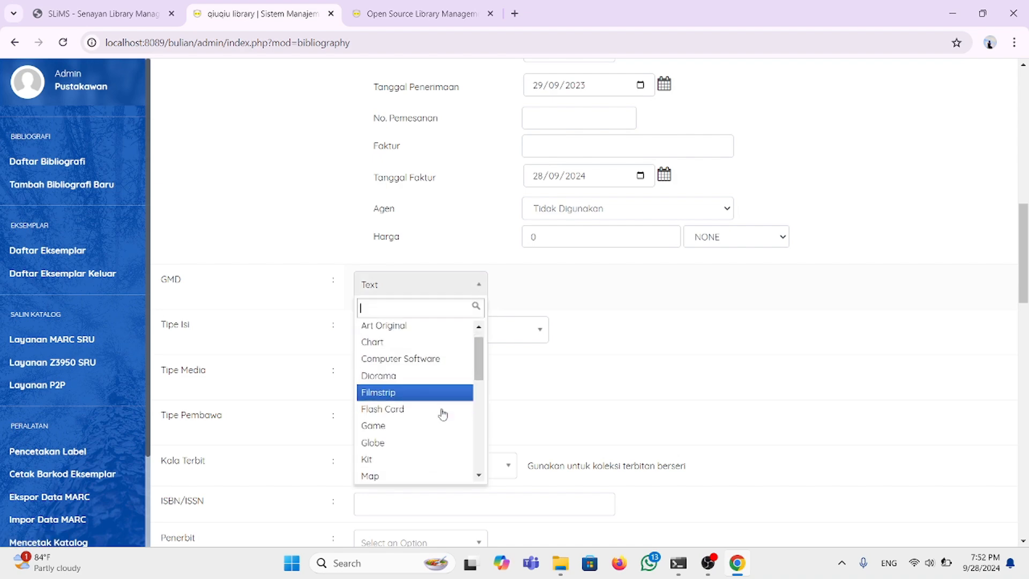
scroll(441, 412, up, 4)
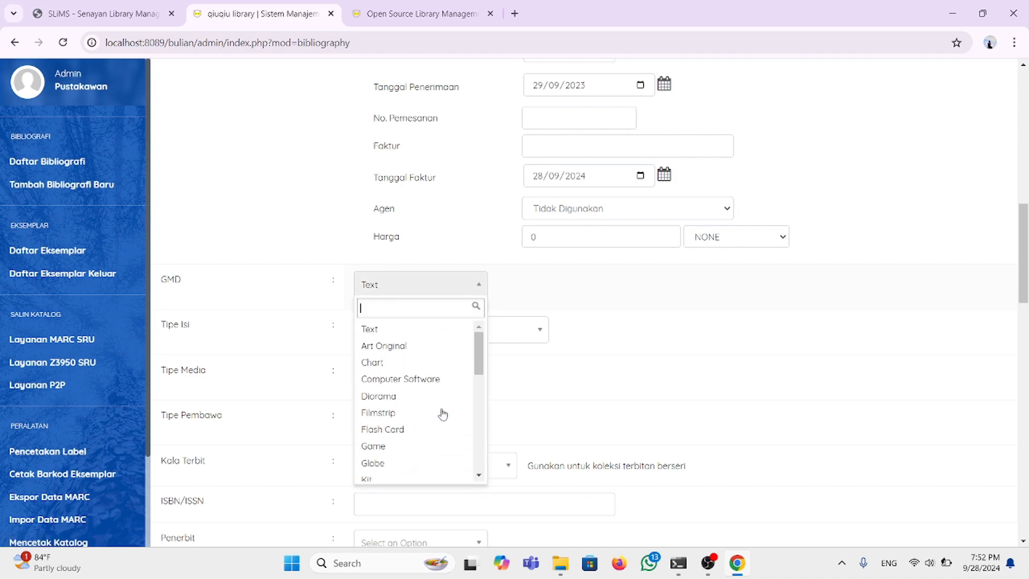
scroll(425, 372, down, 1)
scroll(425, 371, down, 1)
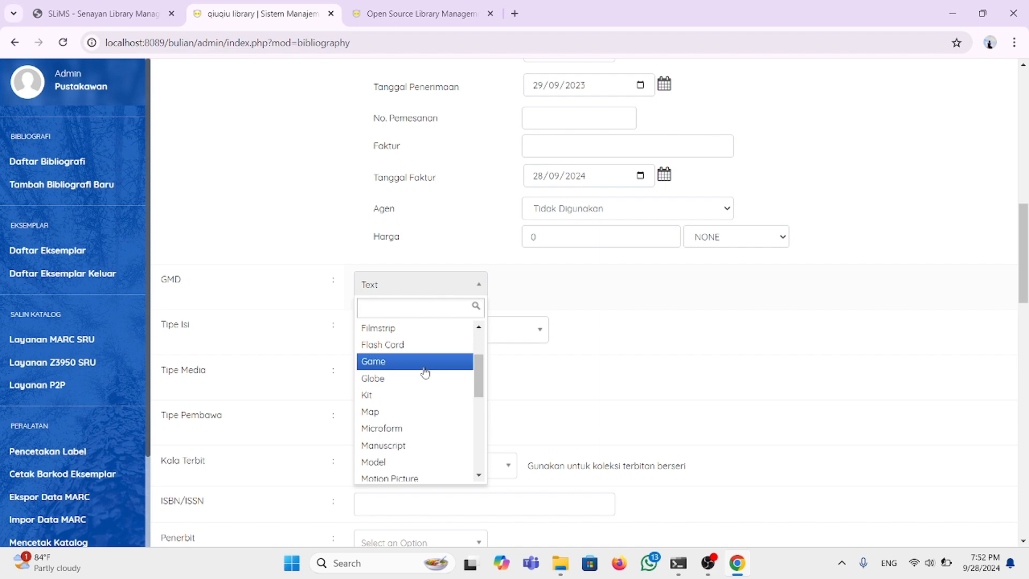
scroll(425, 371, down, 2)
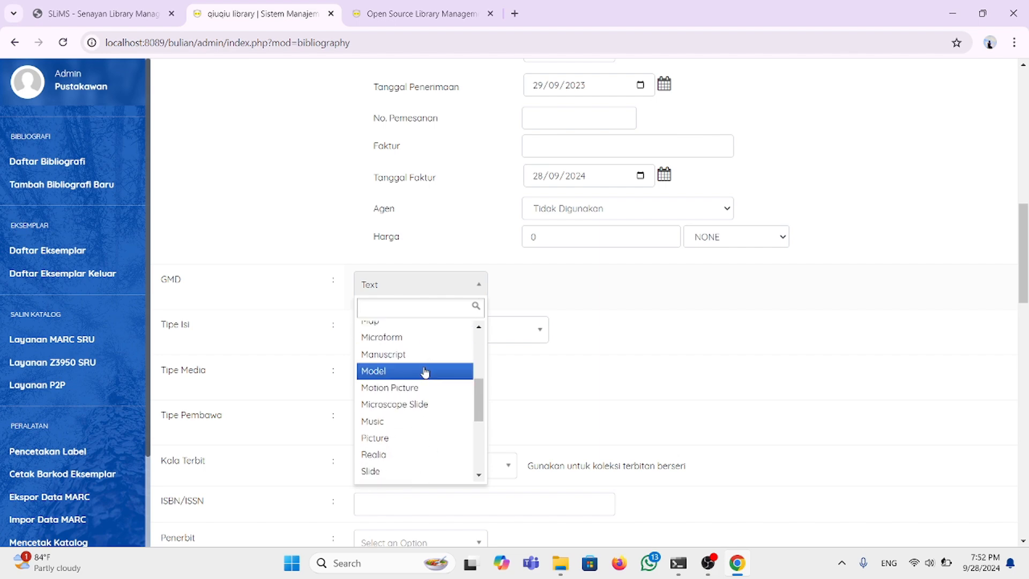
scroll(425, 371, up, 4)
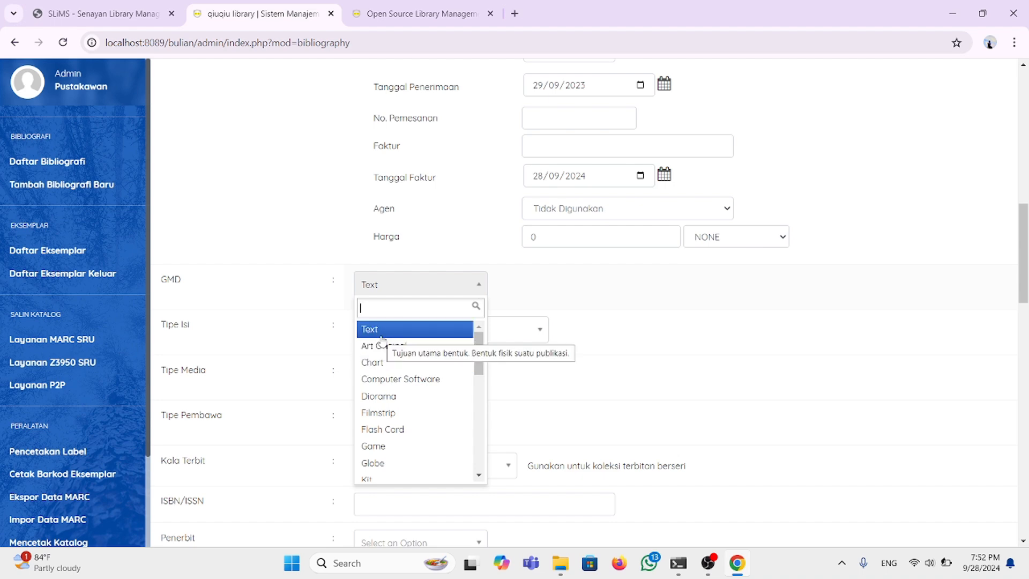
click(382, 337)
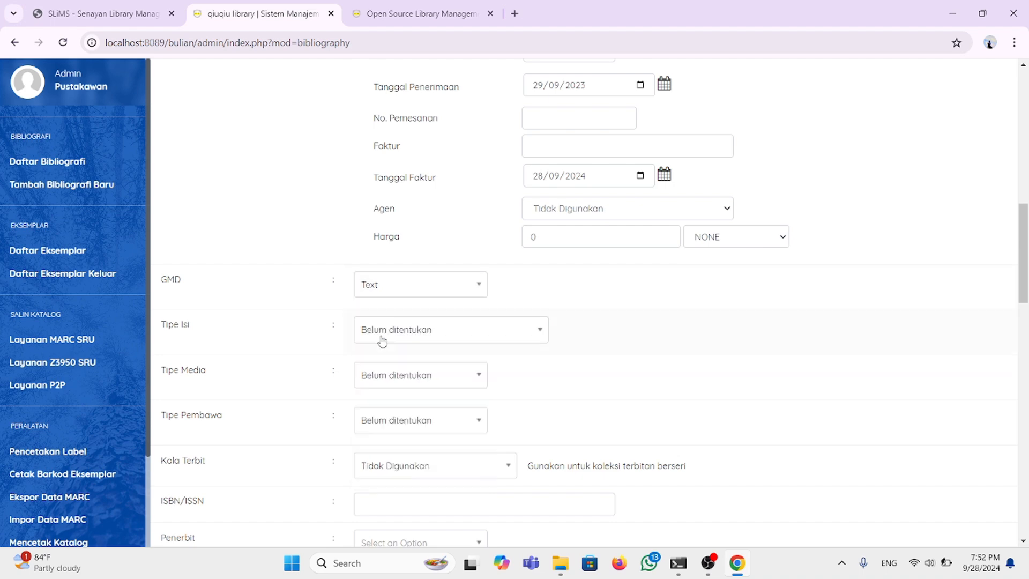
Step: Choose text as the record's content type (Tipe Isi)
click(538, 334)
scroll(450, 424, down, 3)
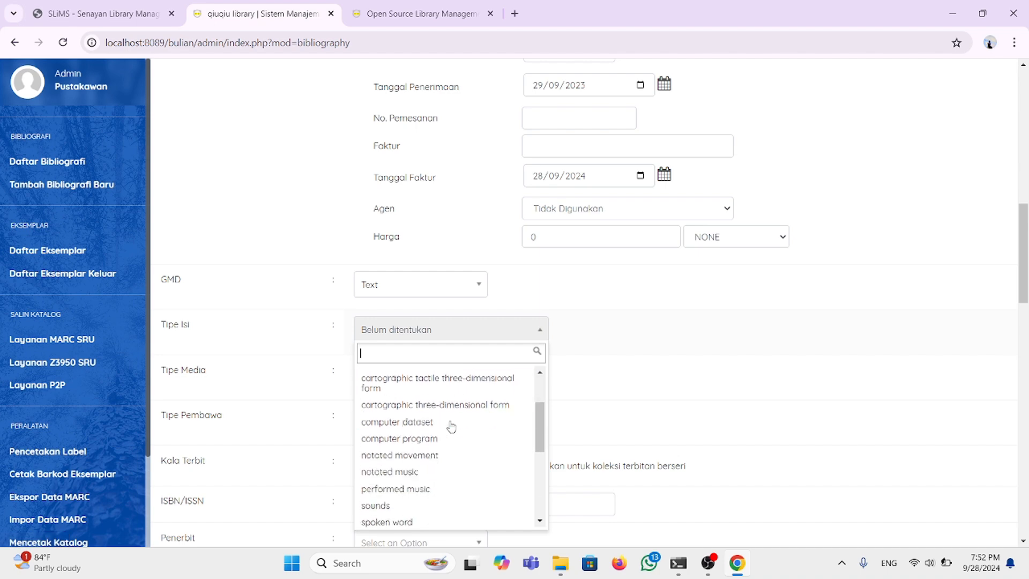
scroll(451, 426, down, 6)
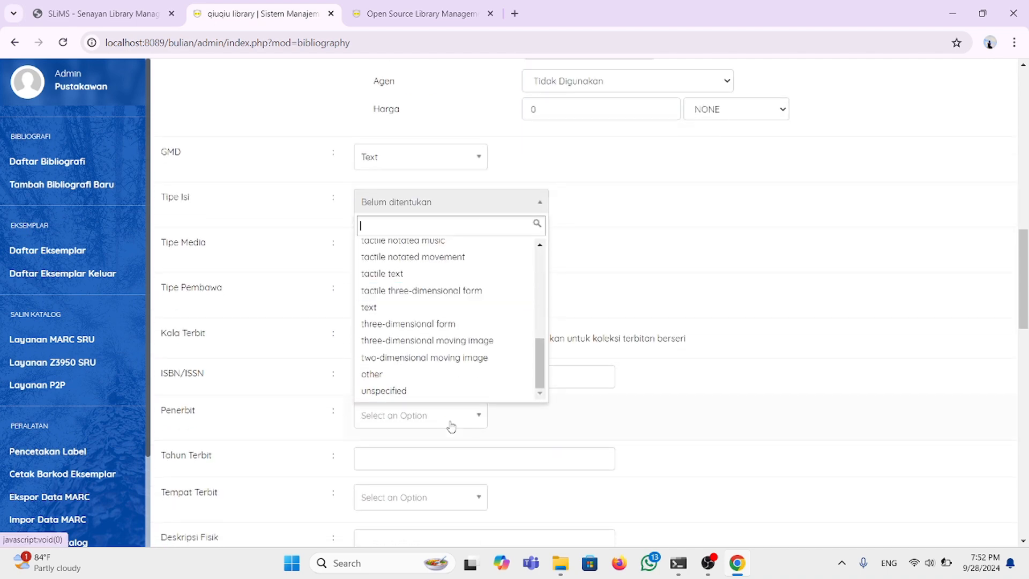
click(417, 308)
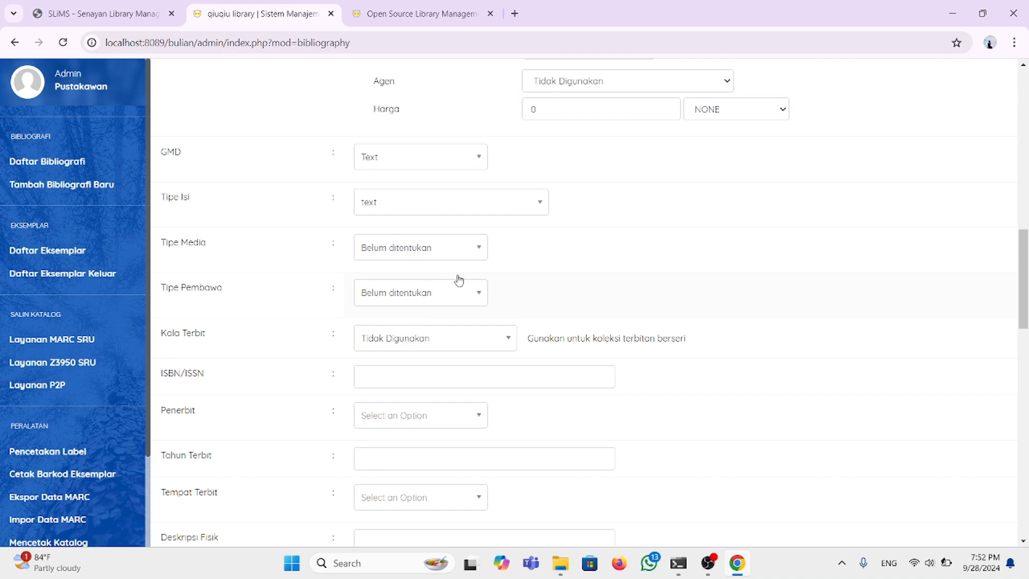
scroll(450, 326, down, 1)
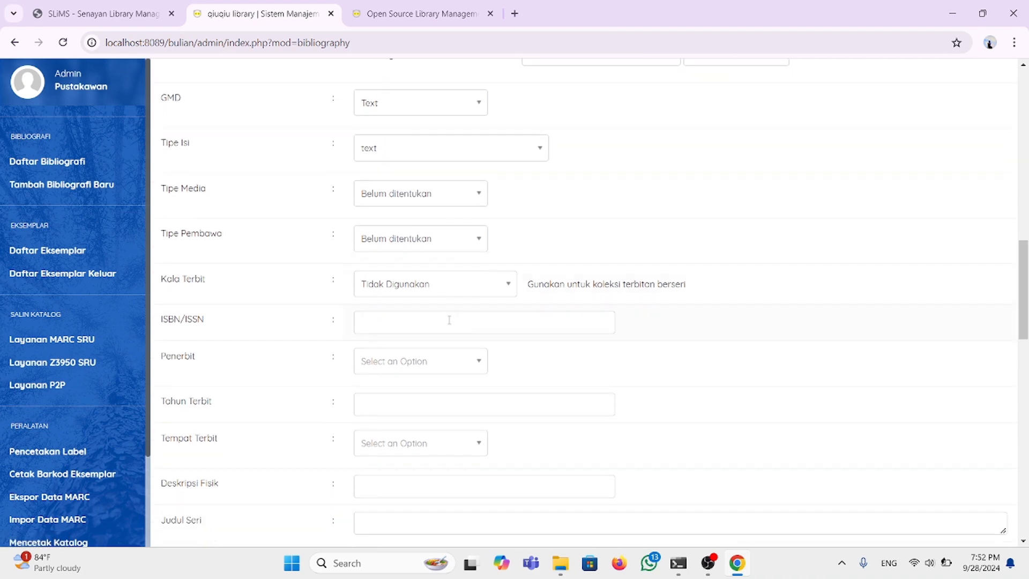
scroll(449, 325, down, 1)
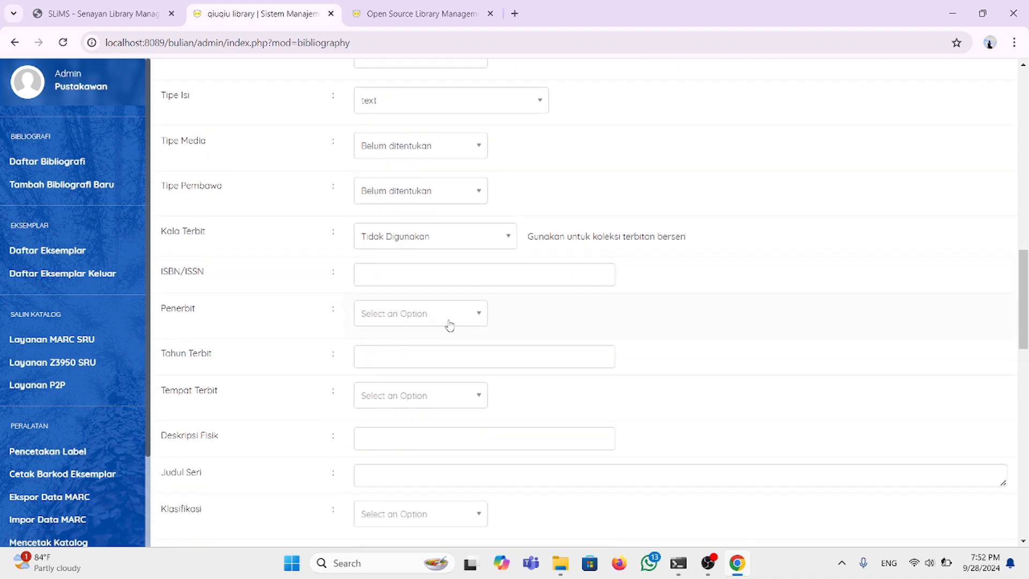
click(404, 272)
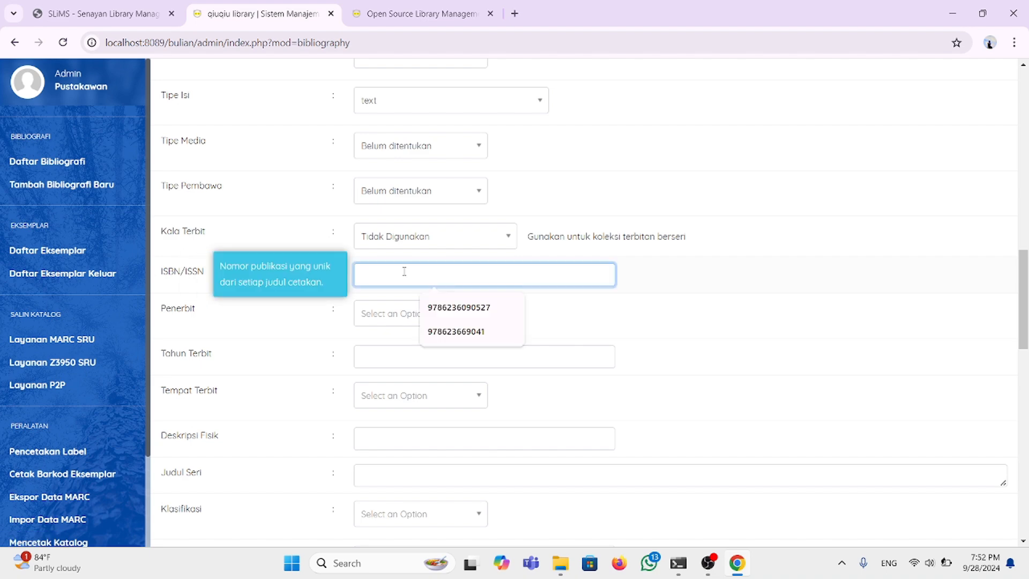
click(450, 331)
click(478, 315)
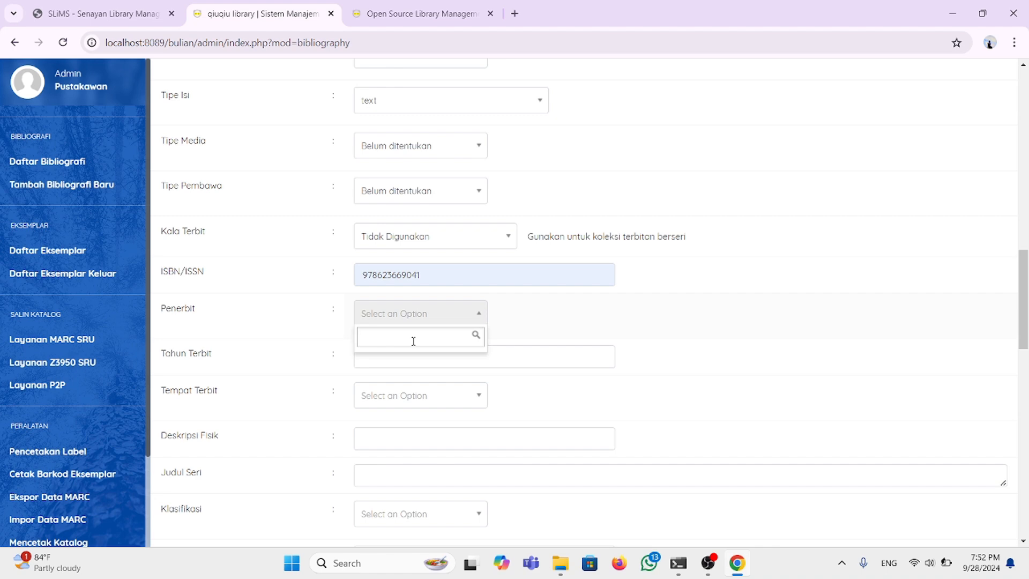
Step: Search 'IRC' to pick publisher IRCiSoD, and enter 2020 as the publication year
text(IR)
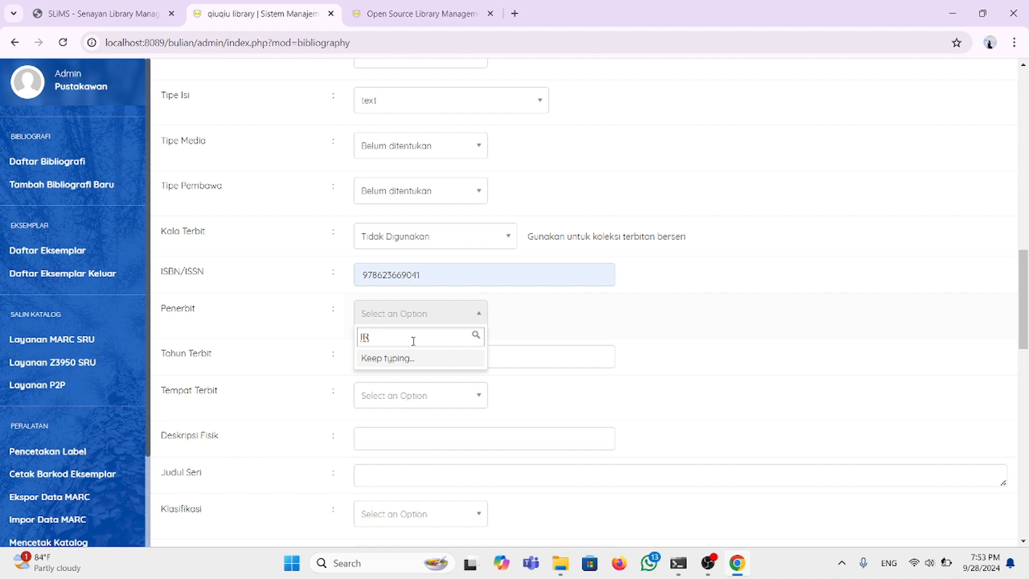
text(Ci)
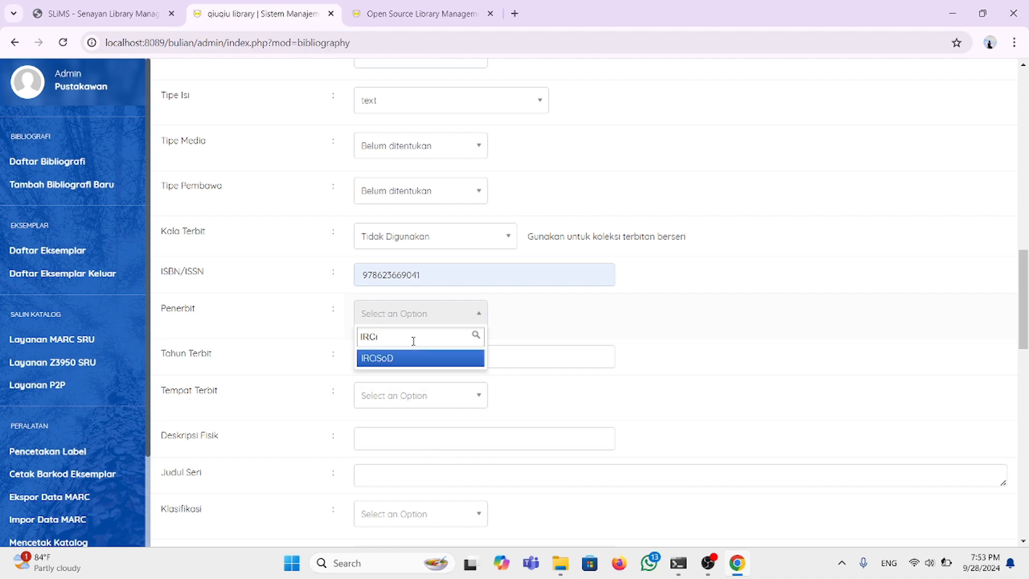
click(412, 380)
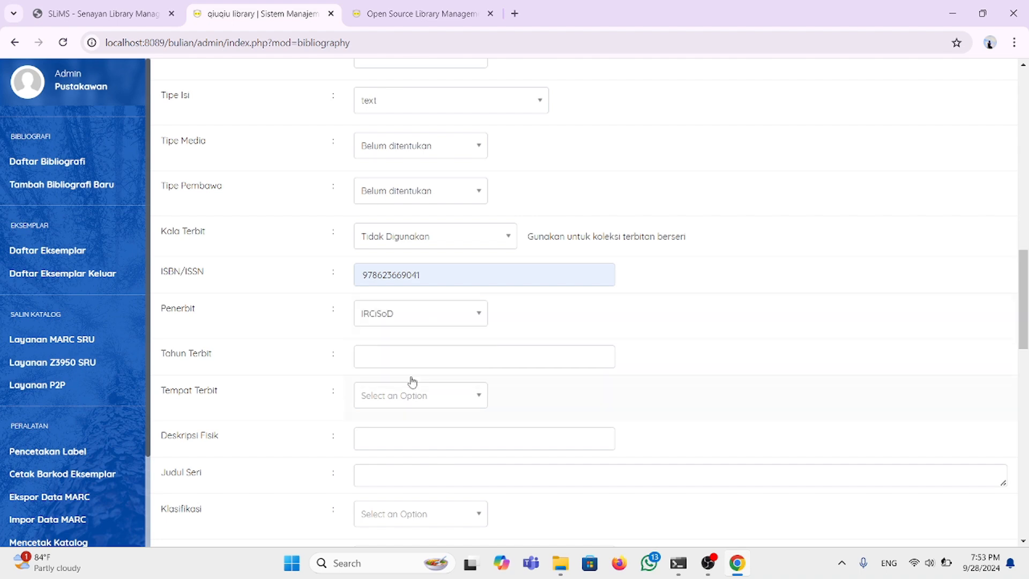
click(400, 357)
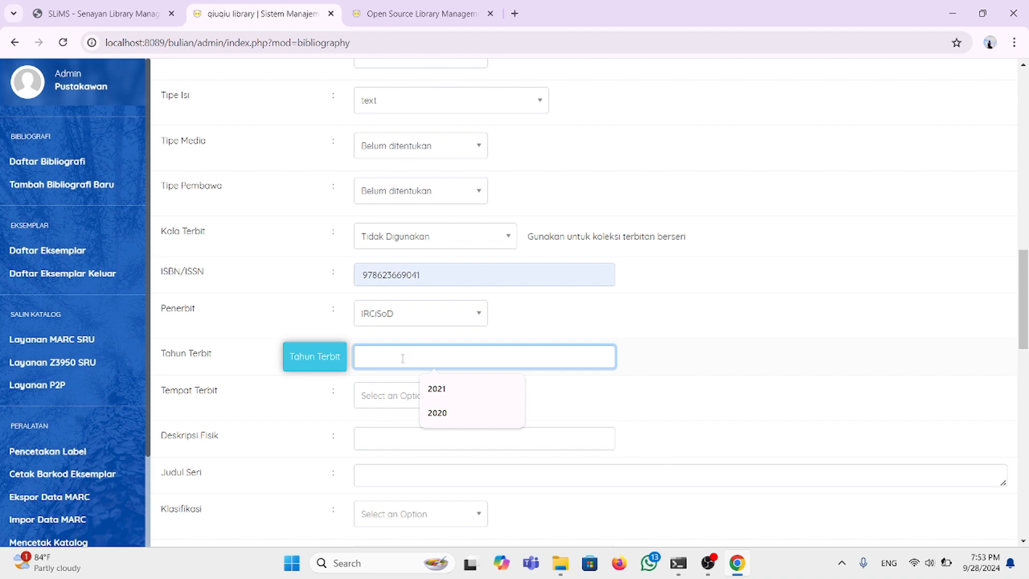
text(2020)
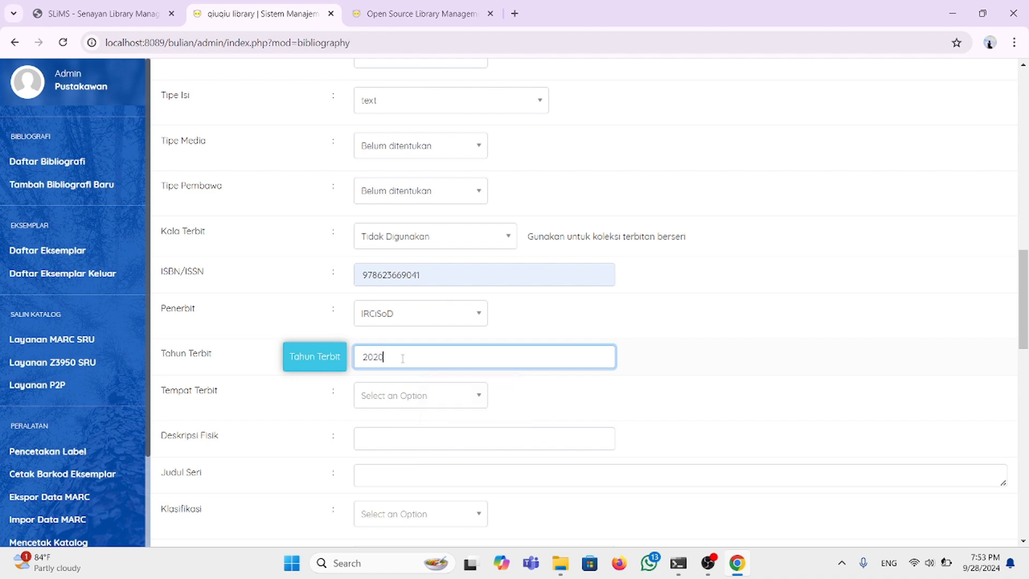
key(BackSpace)
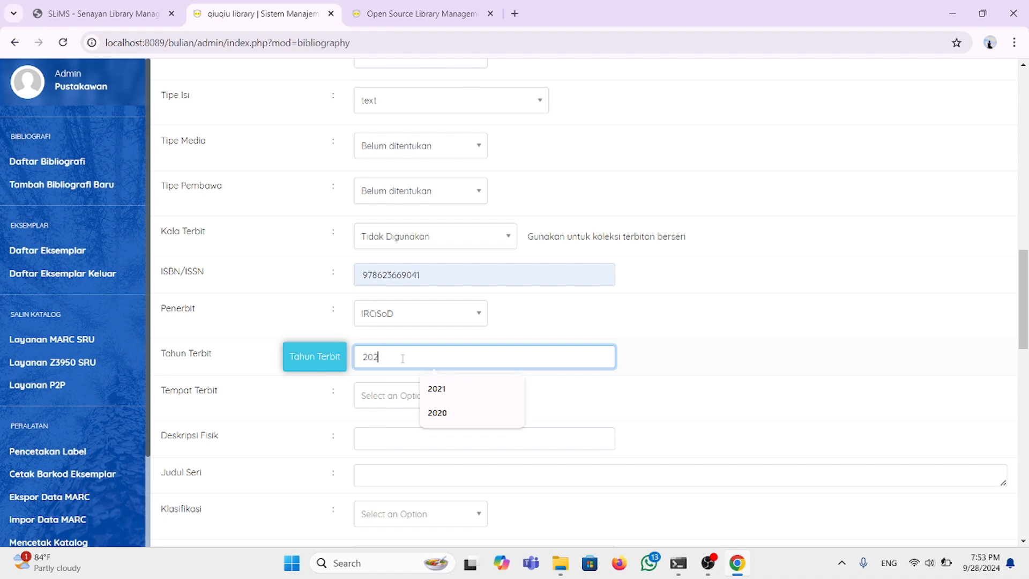
text(1)
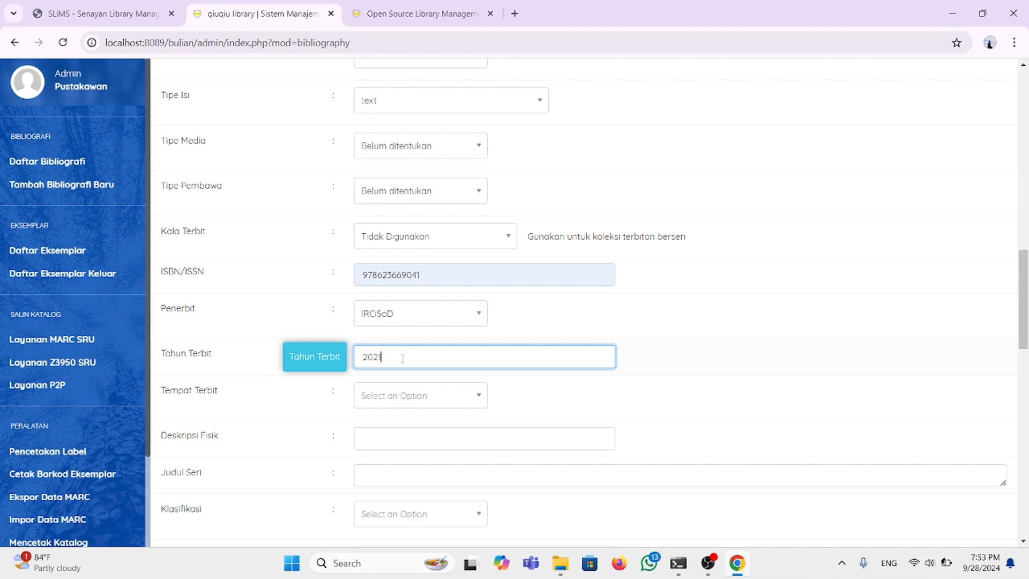
key(BackSpace)
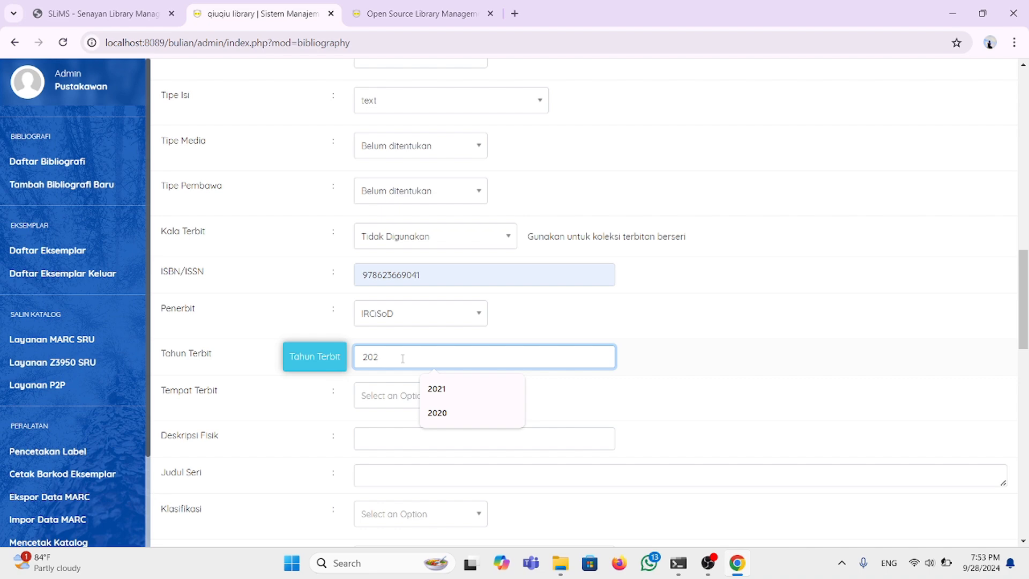
text(0)
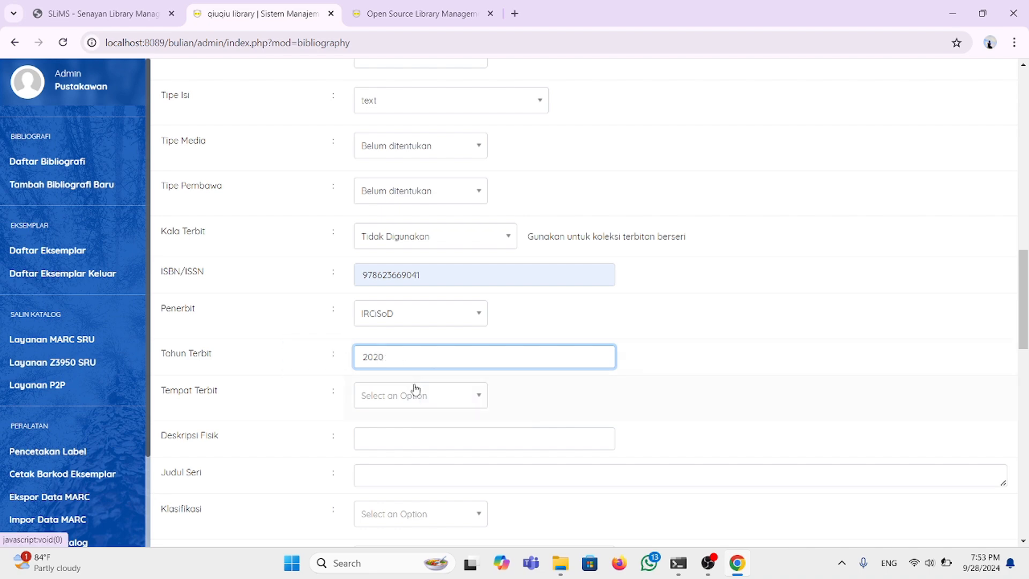
click(481, 397)
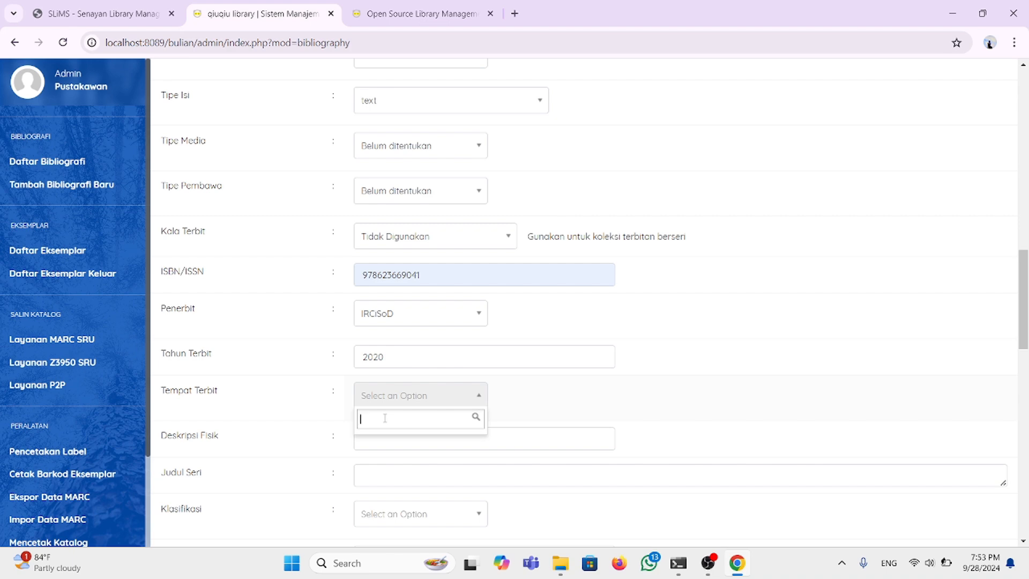
Step: Search 'yogya' for Tempat Terbit and add it as a new place of publication
text(yoy)
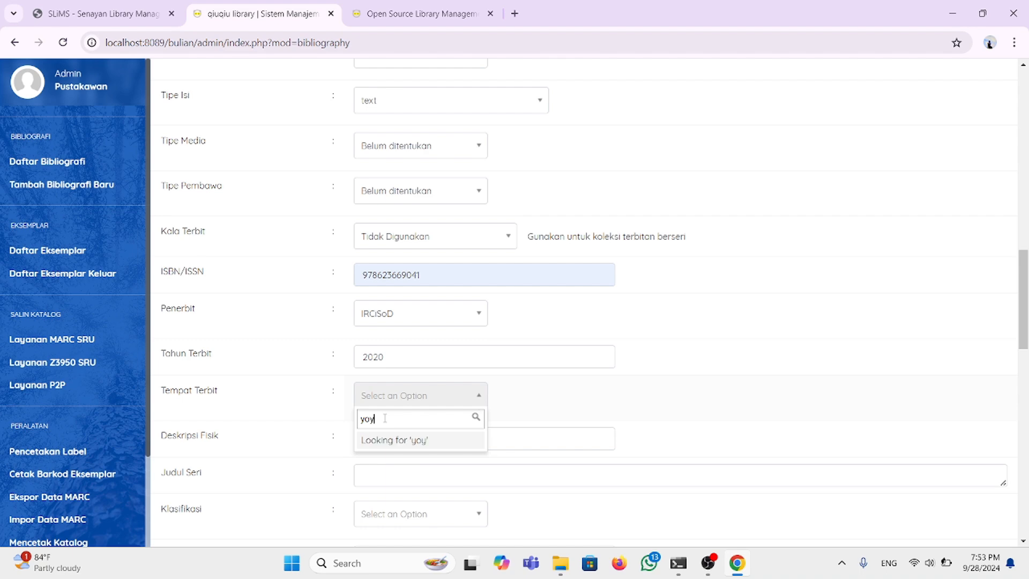
text(ya)
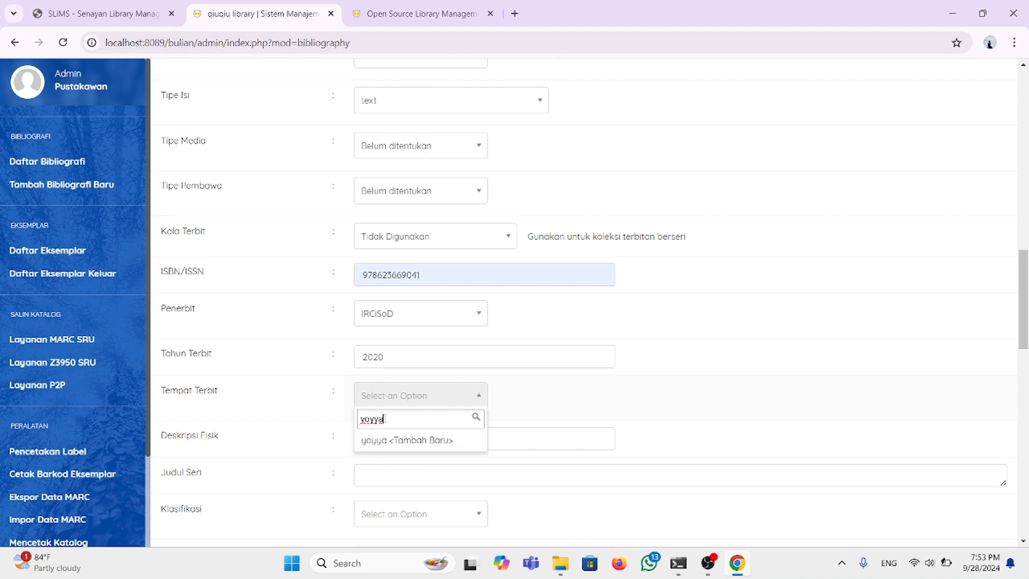
key(BackSpace)
key(BackSpace)
key(BackSpace)
text(g)
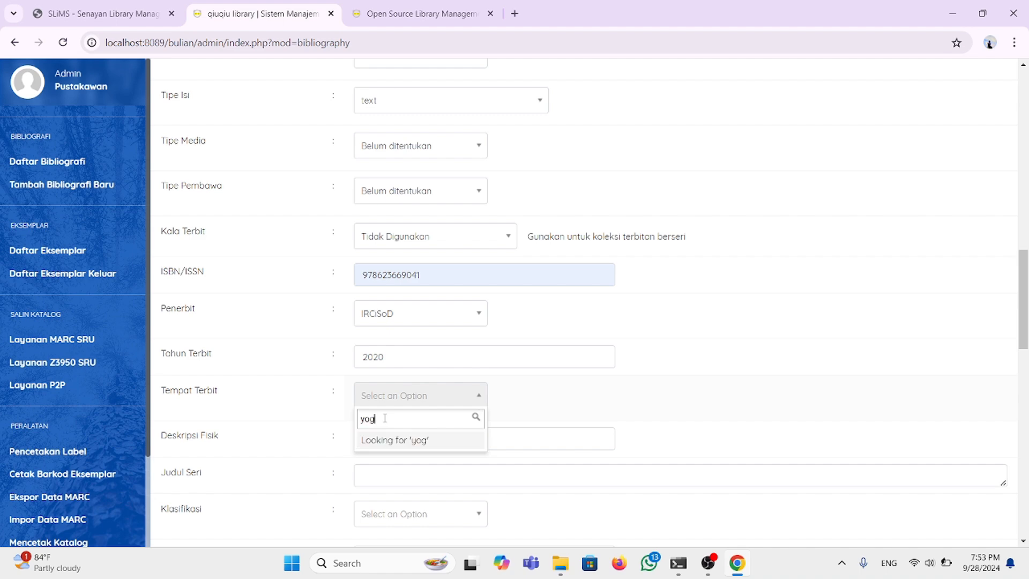
text(ya)
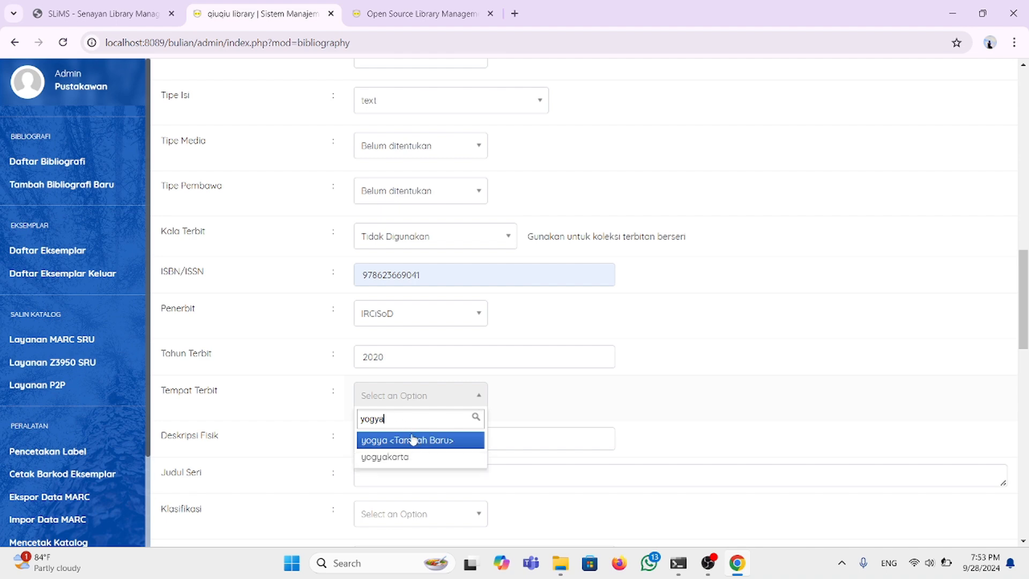
click(415, 440)
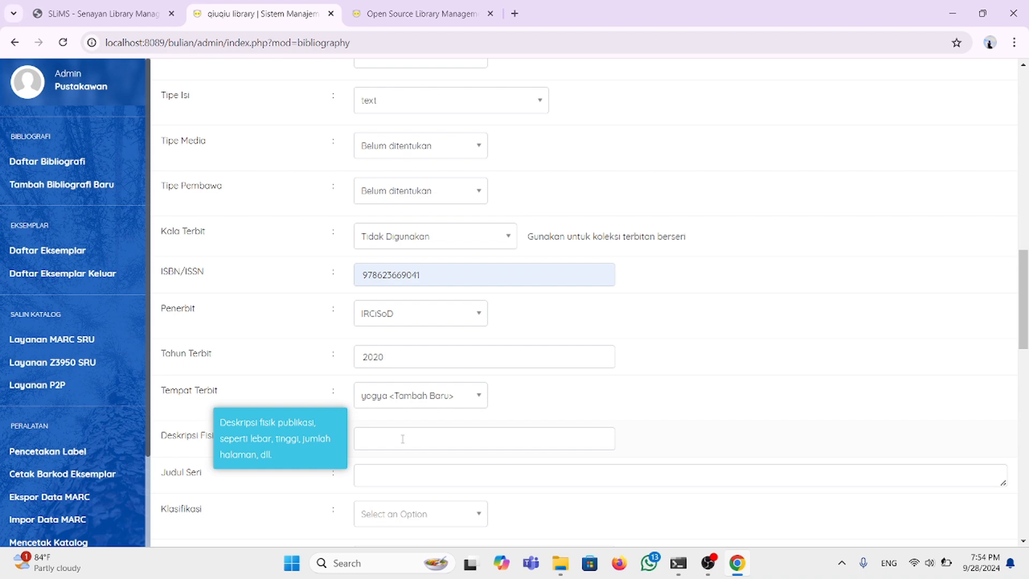
Step: Fill Deskripsi Fisik with 'i, 246 halaman; 14 x 20 cm', leaving classification empty
click(403, 439)
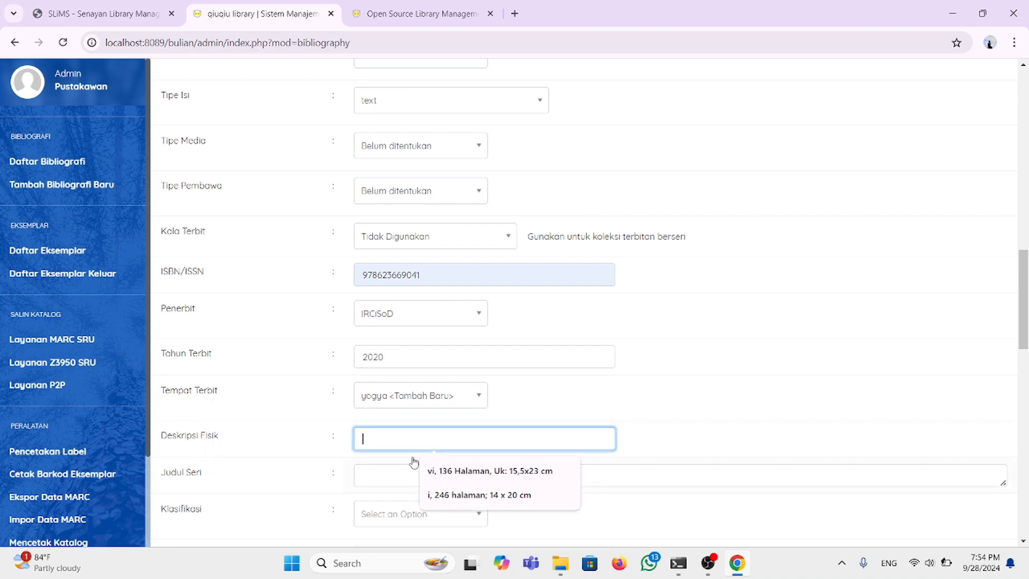
click(465, 496)
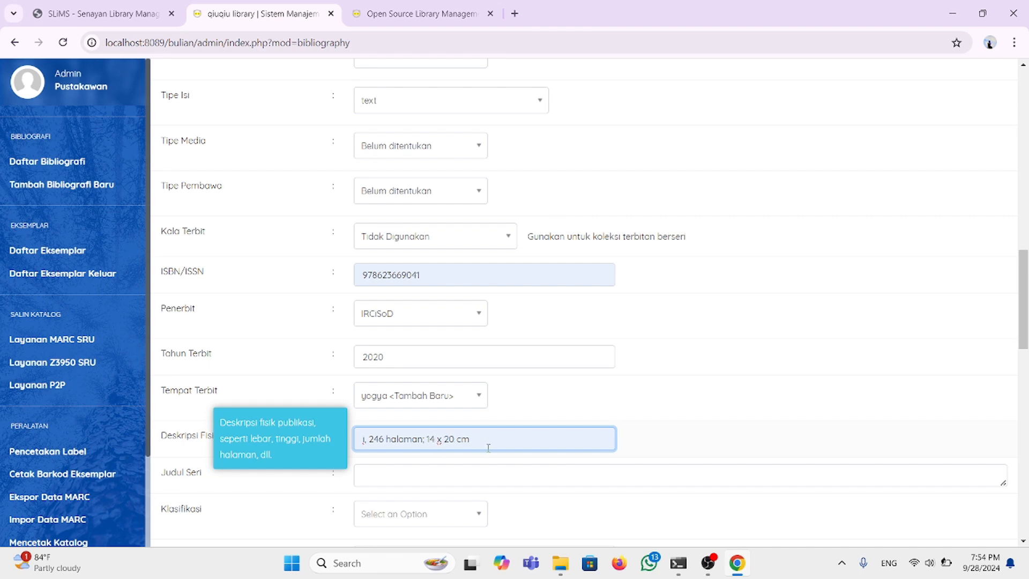
scroll(404, 465, down, 1)
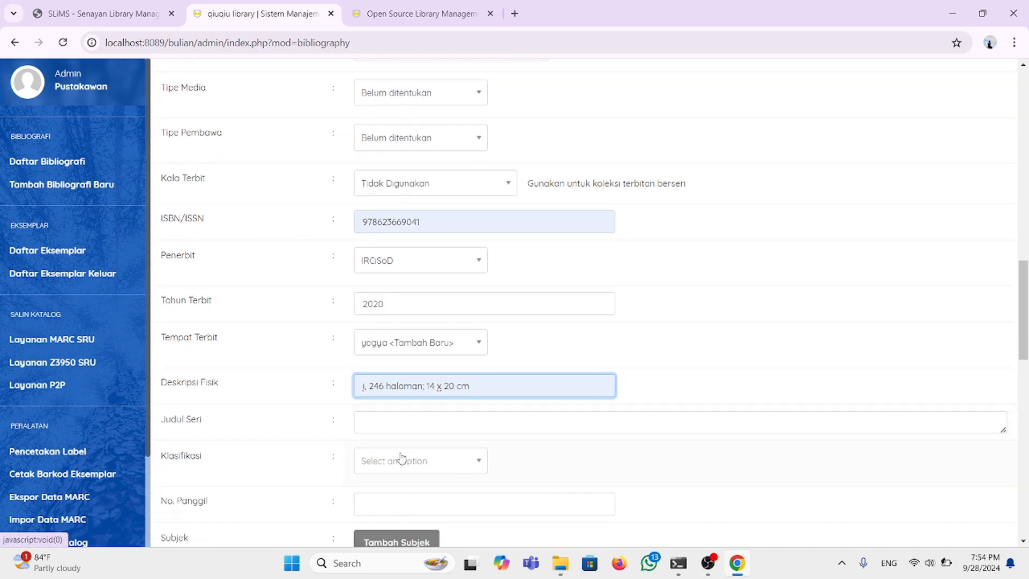
scroll(396, 424, down, 4)
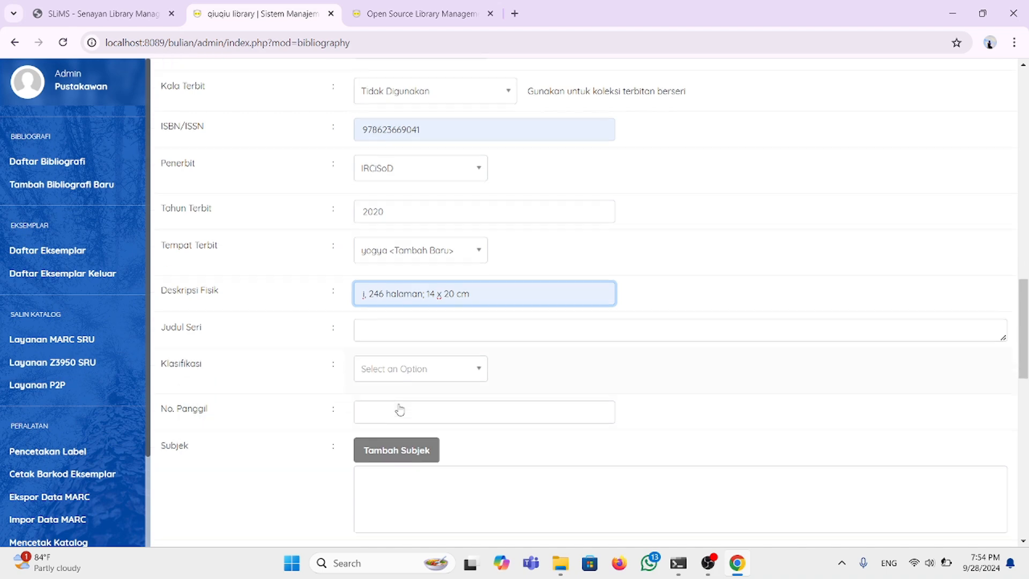
scroll(399, 409, up, 2)
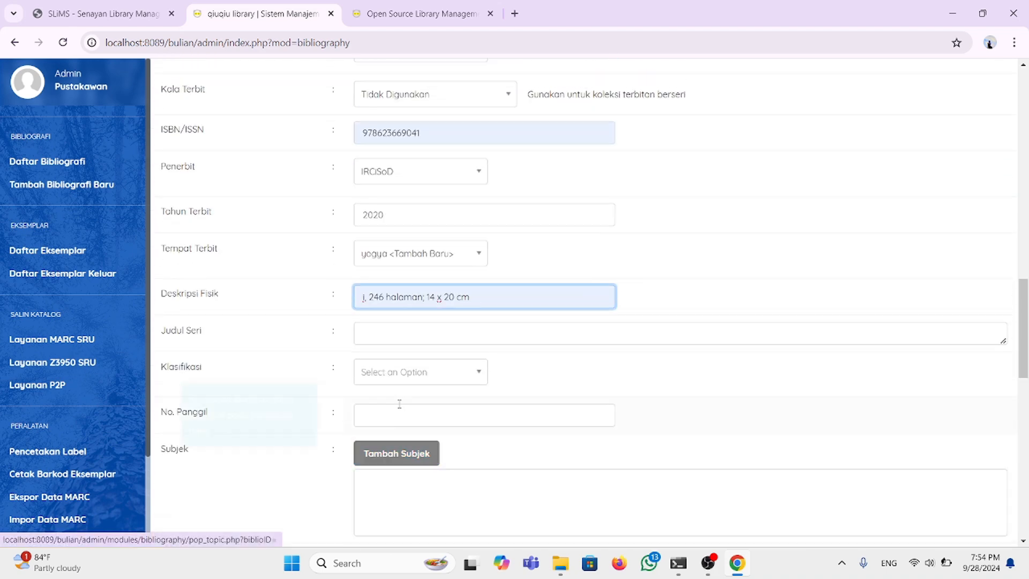
click(475, 372)
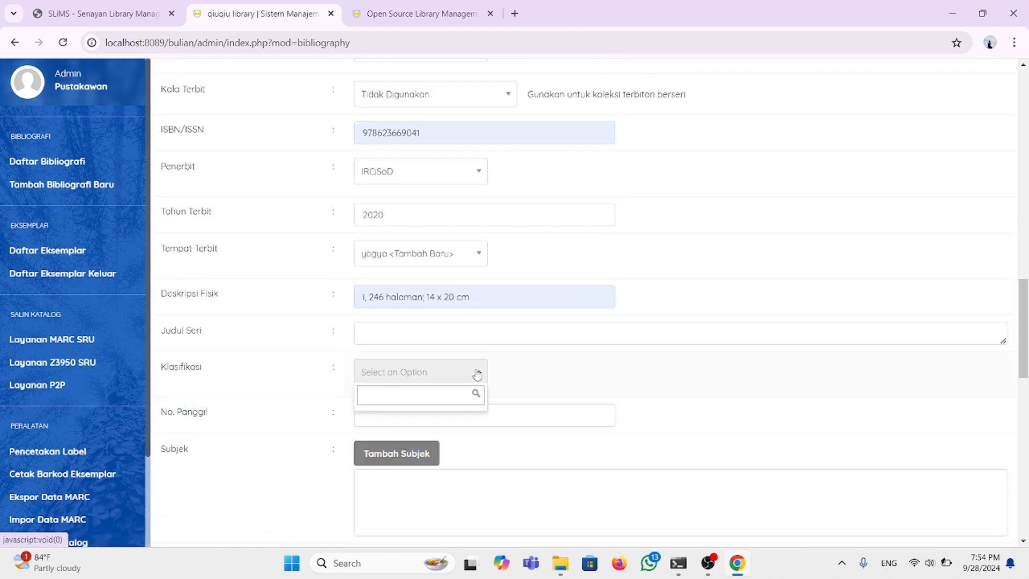
click(418, 337)
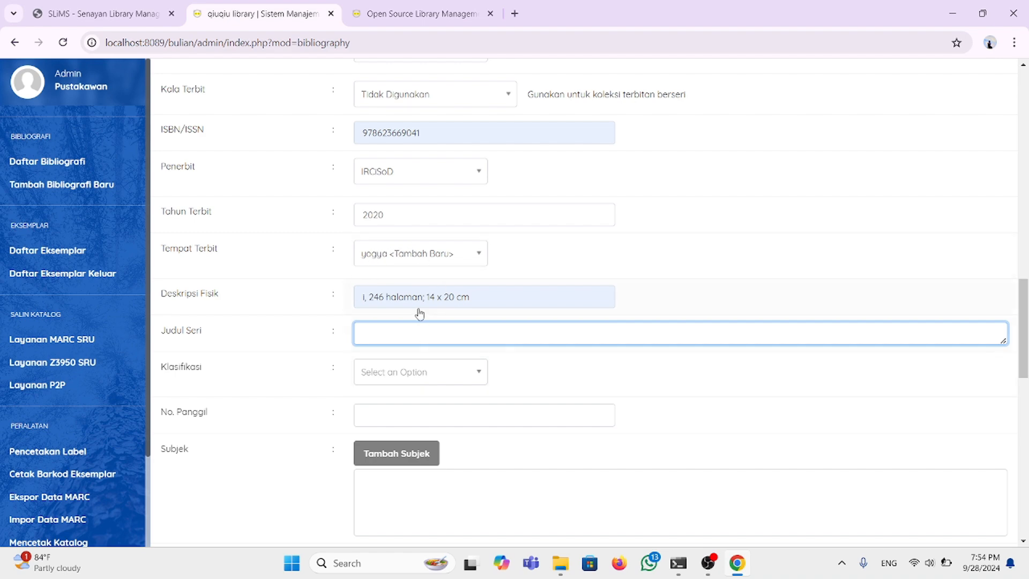
Step: Fill the call number (No. Panggil) with '000 RMI, k' from the suggestions
scroll(420, 314, down, 2)
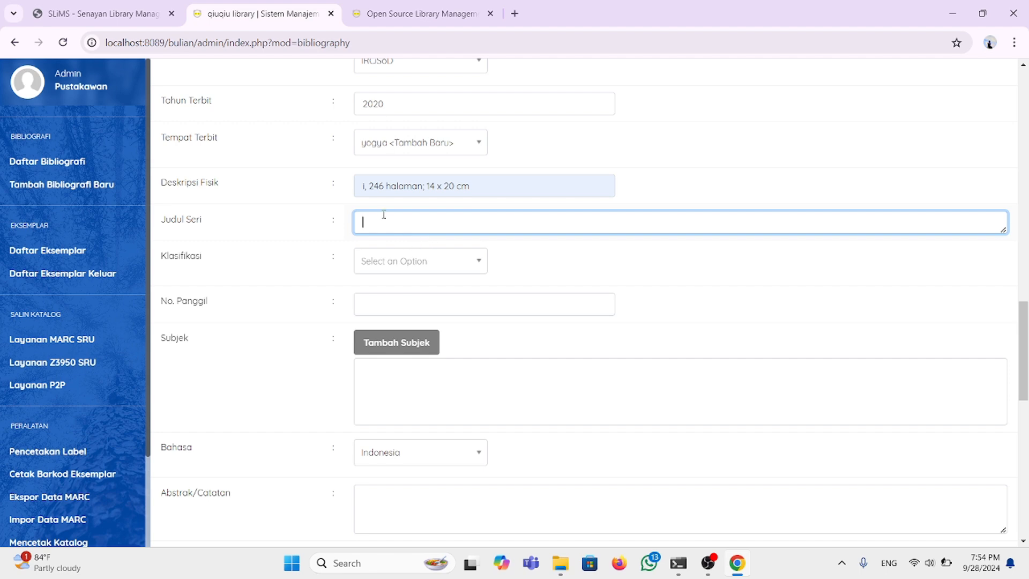
scroll(426, 302, down, 1)
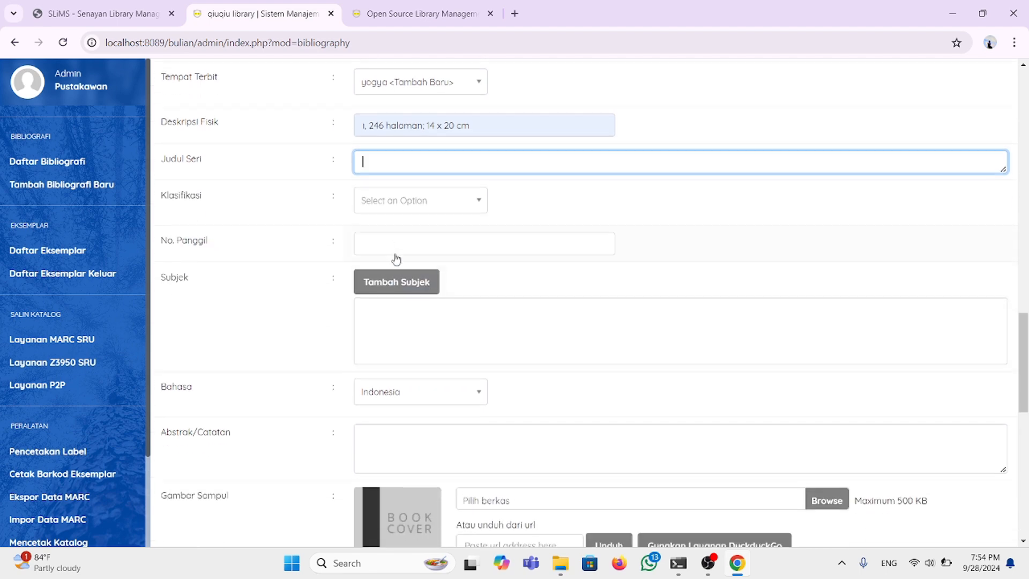
click(388, 239)
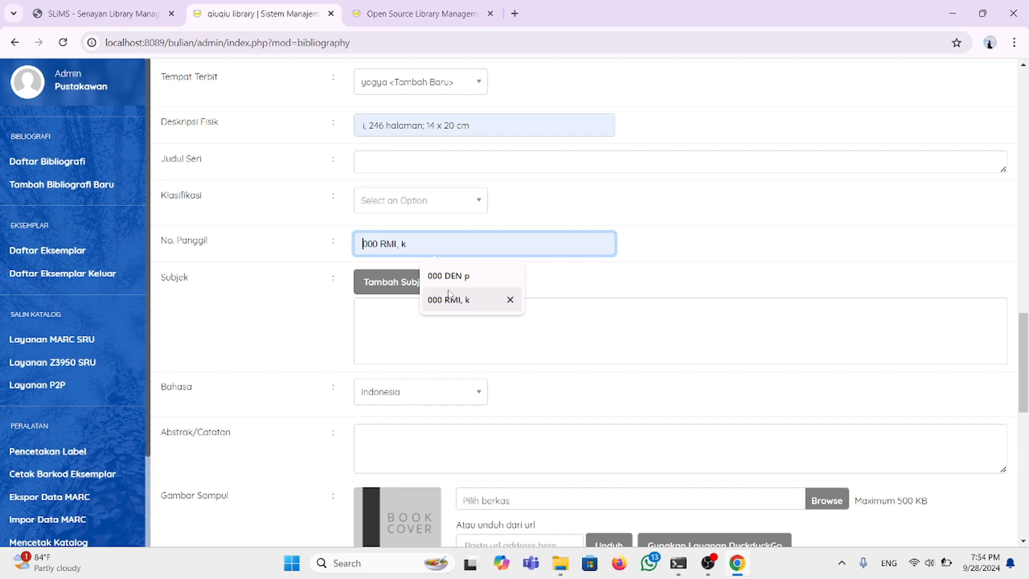
click(449, 299)
Step: Scroll to the bottom of the form to review the OPAC visibility and homepage promotion options
scroll(423, 266, down, 1)
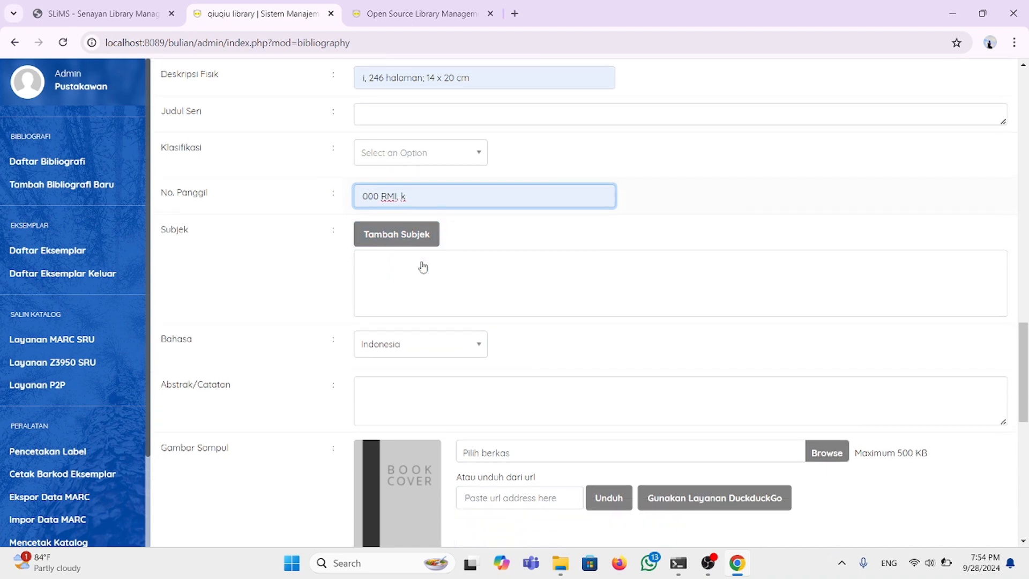
scroll(389, 337, down, 5)
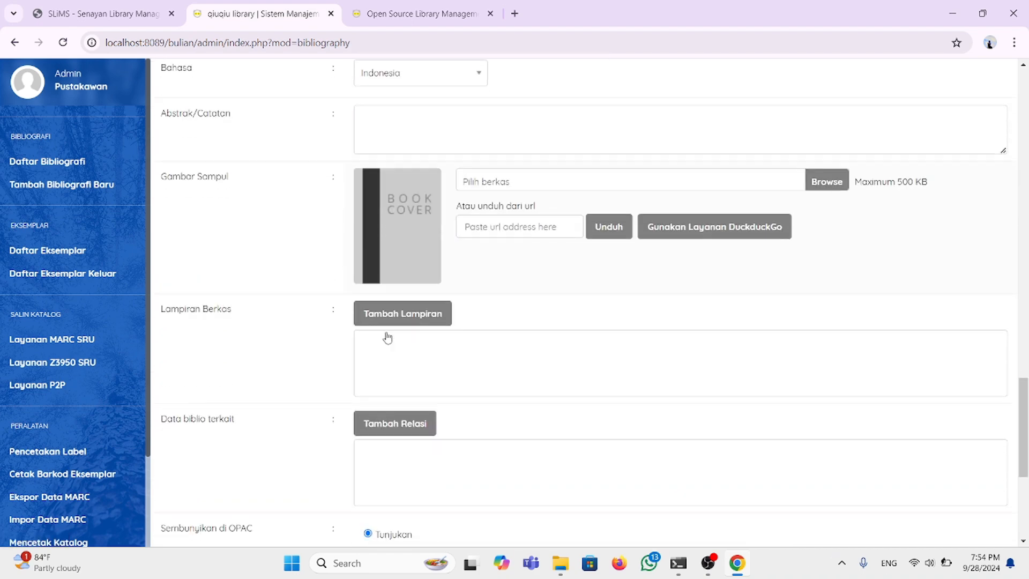
scroll(388, 337, down, 5)
scroll(387, 338, up, 20)
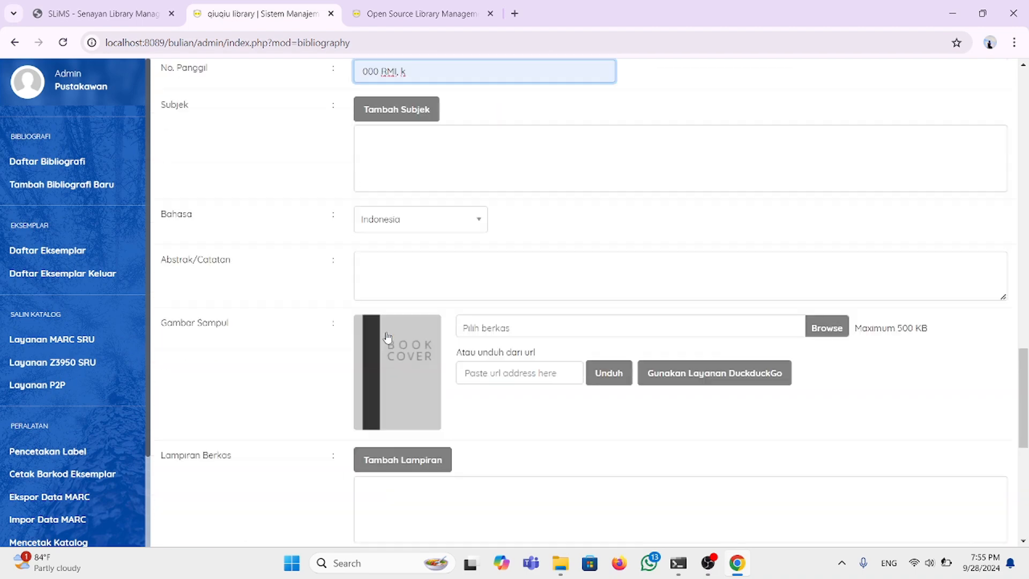
scroll(389, 337, down, 17)
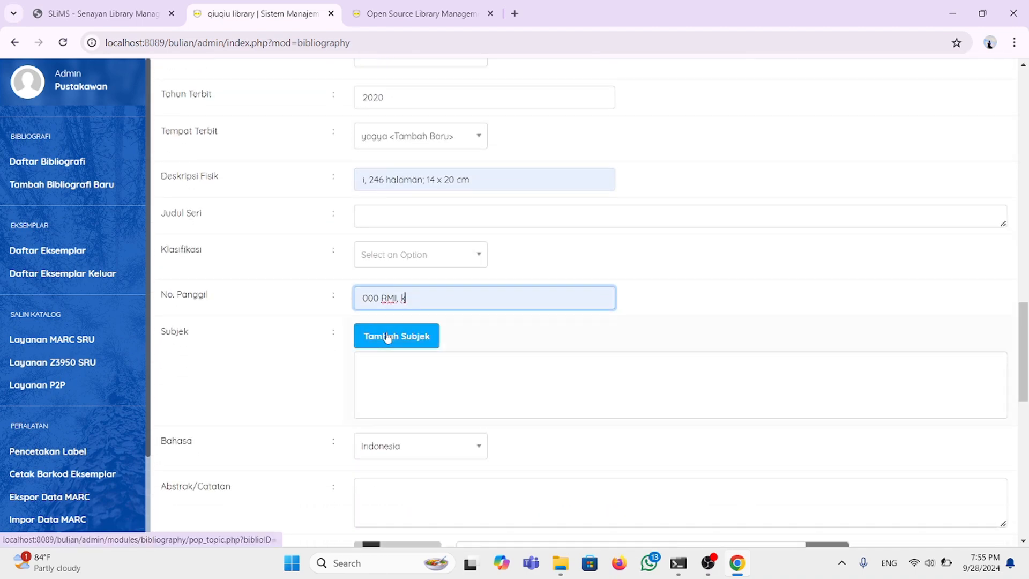
scroll(387, 337, down, 3)
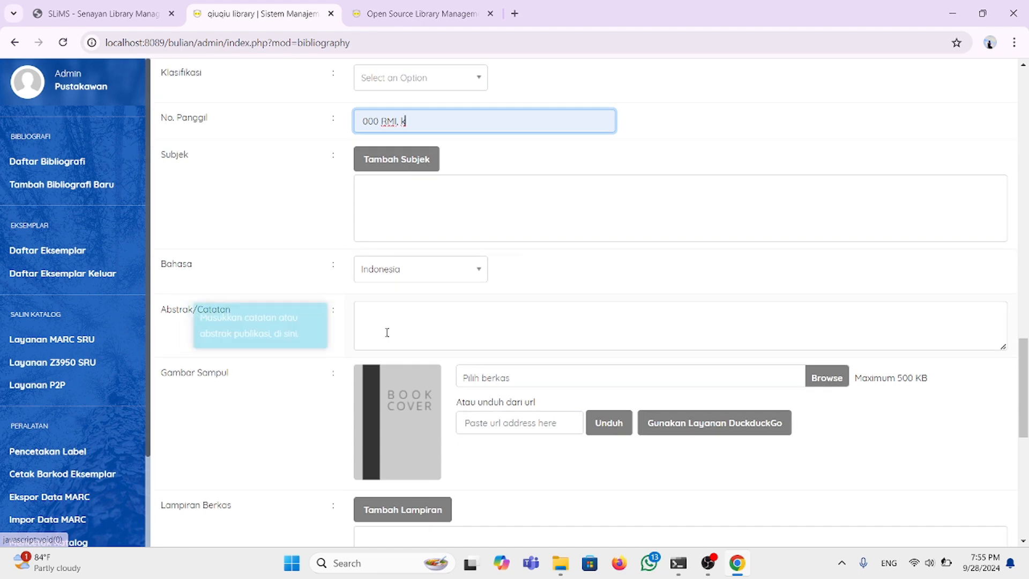
scroll(388, 337, down, 1)
scroll(406, 242, down, 3)
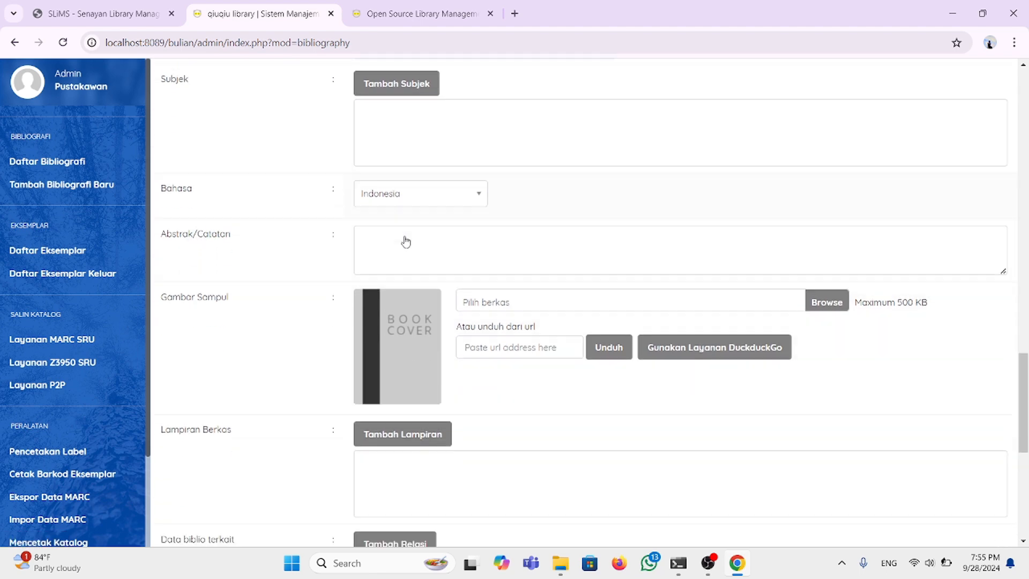
scroll(406, 242, down, 1)
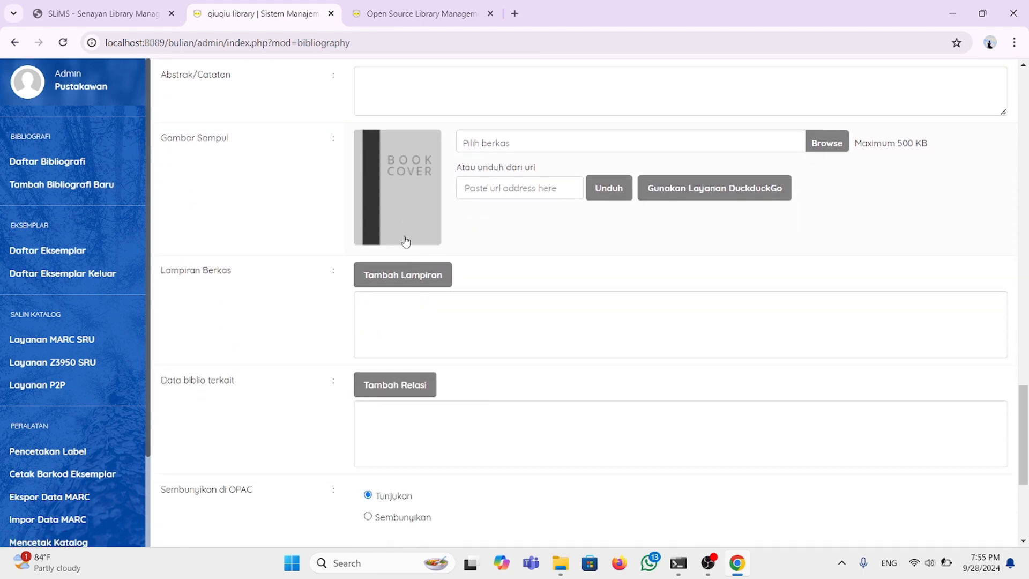
scroll(406, 242, down, 3)
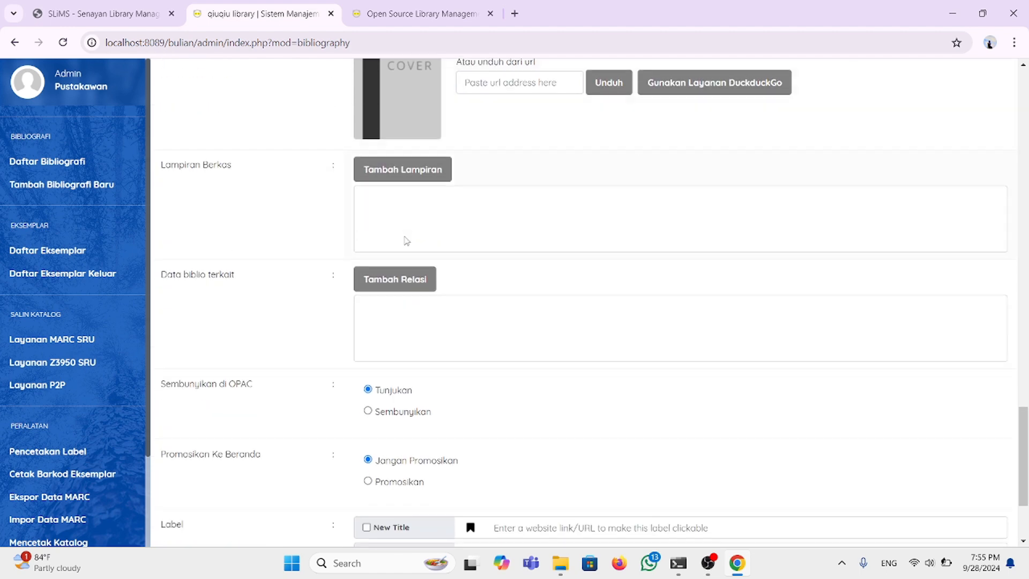
scroll(407, 242, up, 6)
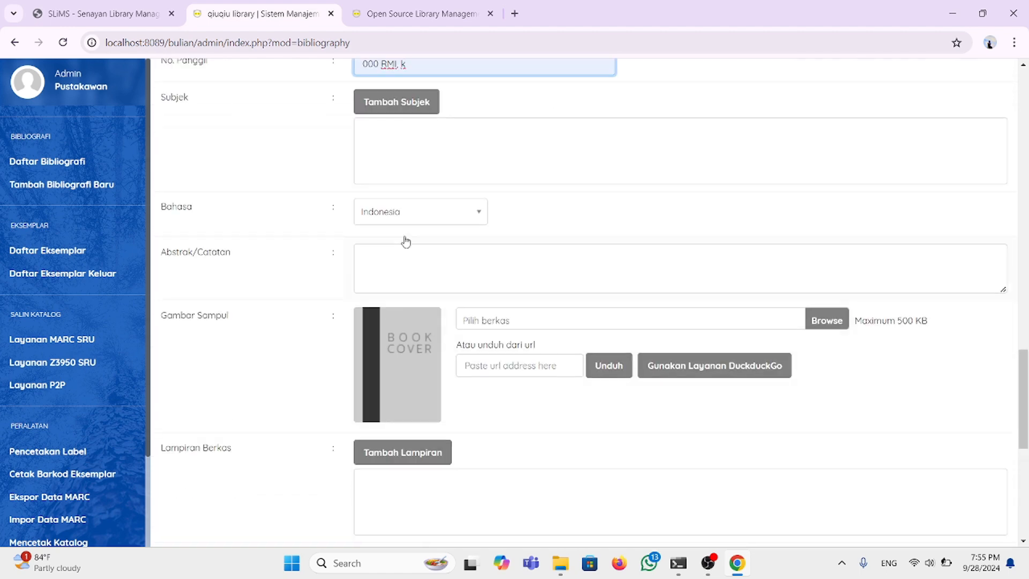
scroll(406, 241, up, 4)
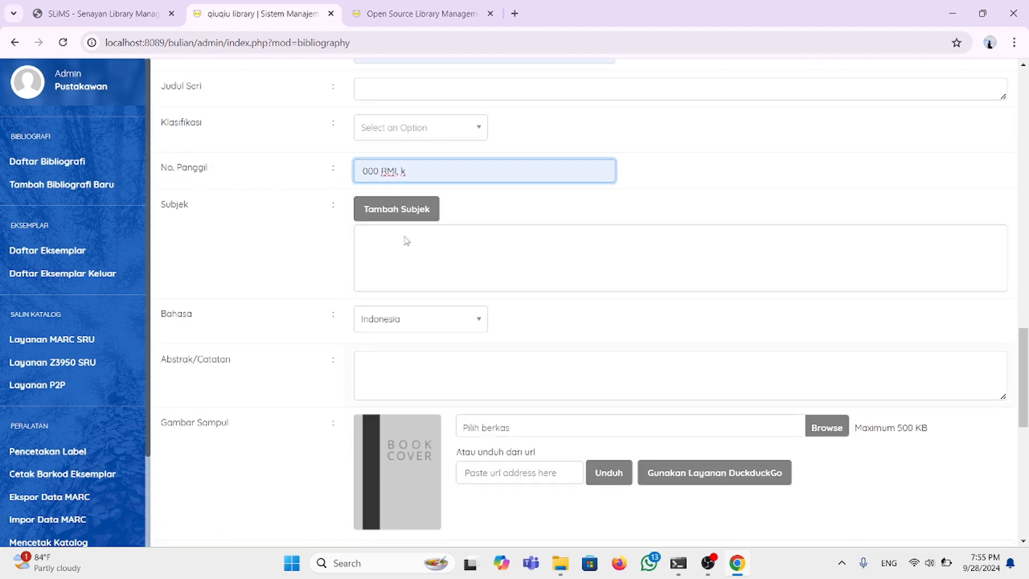
scroll(406, 238, down, 1)
scroll(369, 347, down, 2)
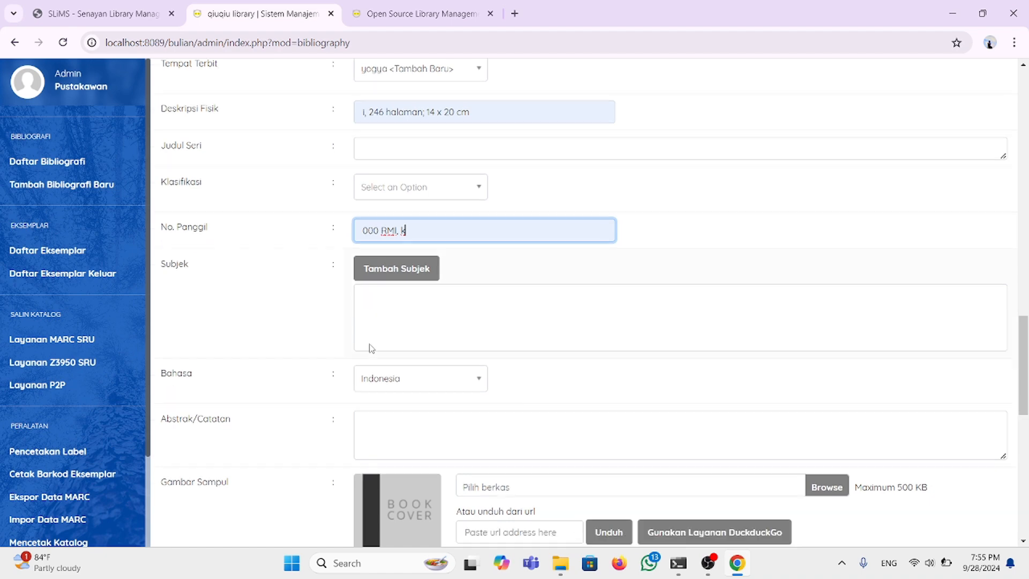
scroll(382, 349, down, 1)
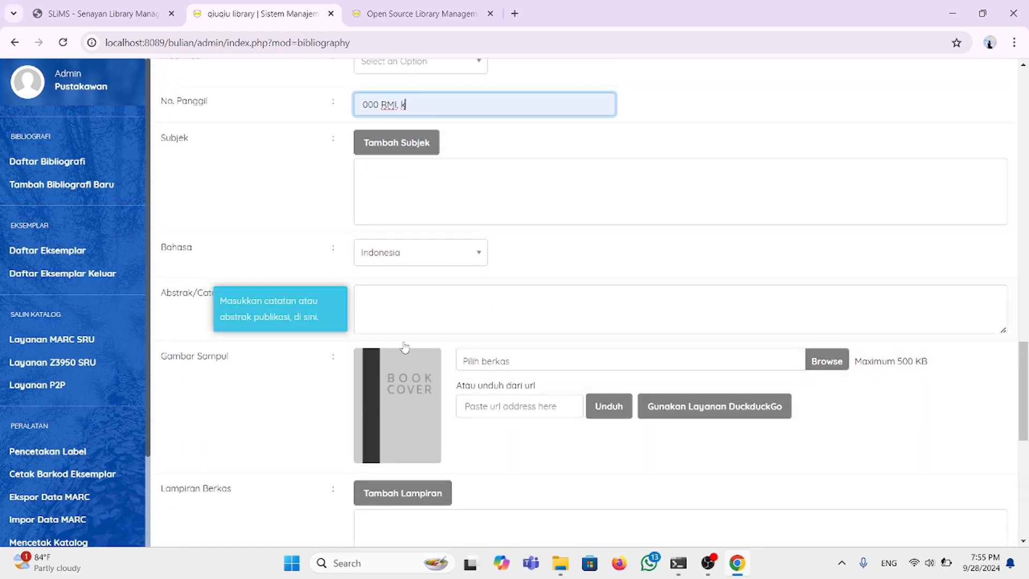
scroll(402, 314, down, 1)
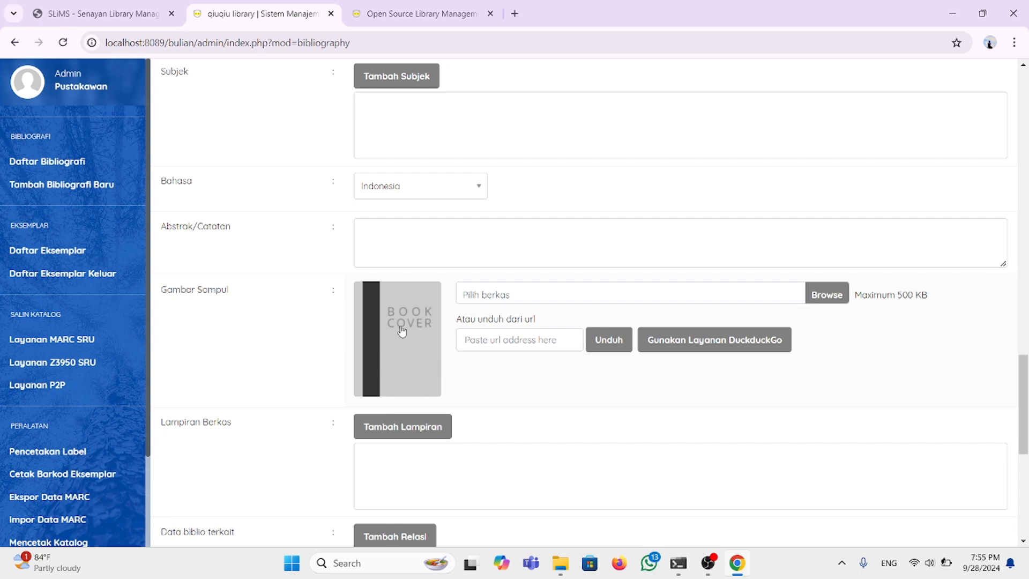
scroll(403, 331, up, 3)
scroll(403, 330, down, 4)
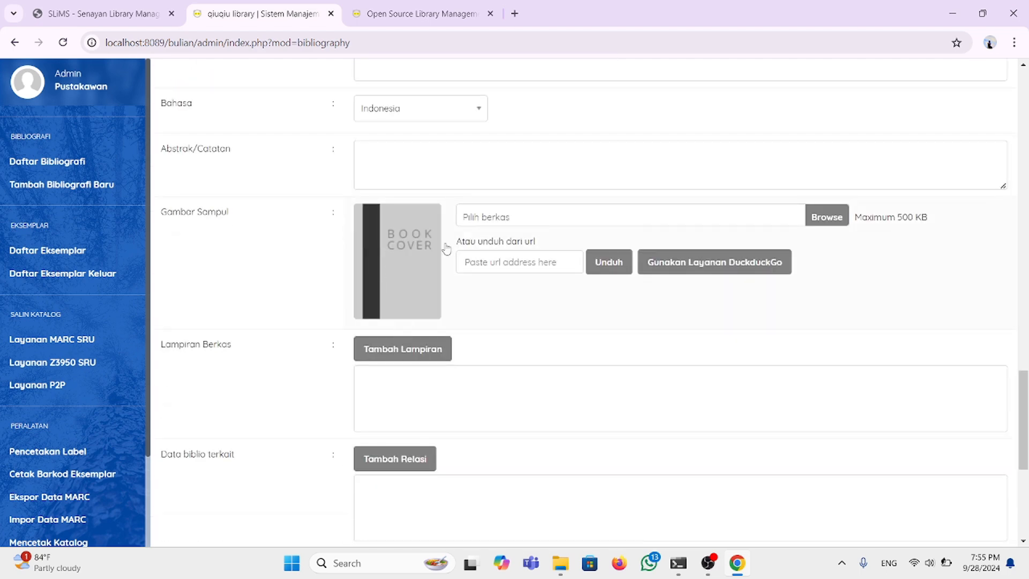
scroll(426, 358, down, 3)
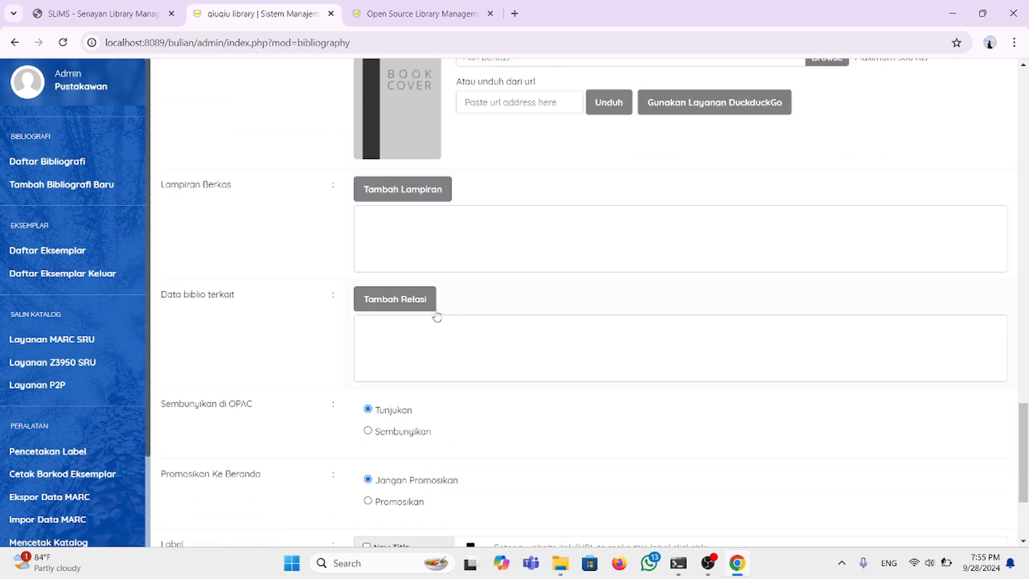
scroll(423, 323, down, 1)
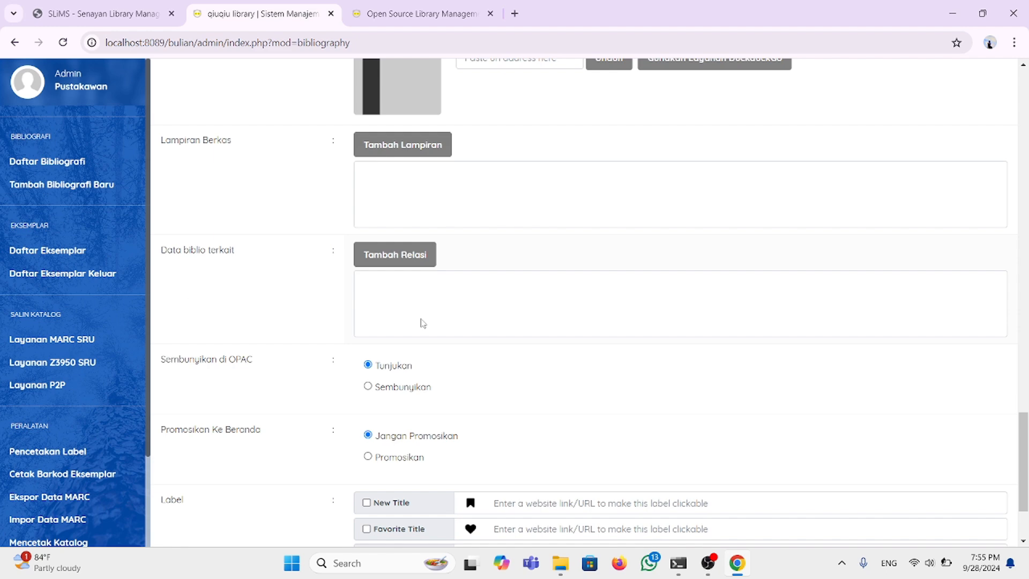
scroll(423, 323, down, 2)
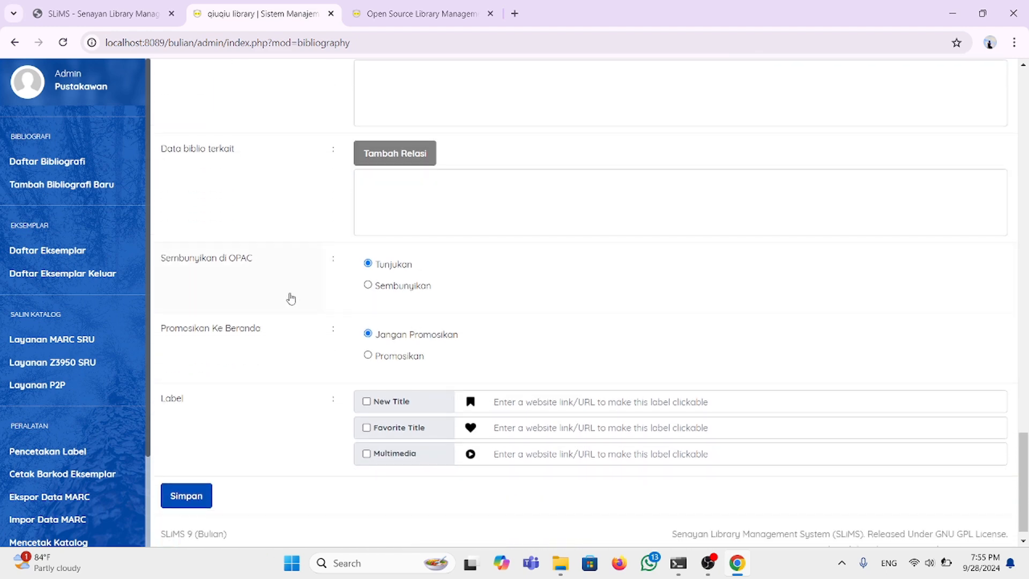
scroll(287, 297, down, 1)
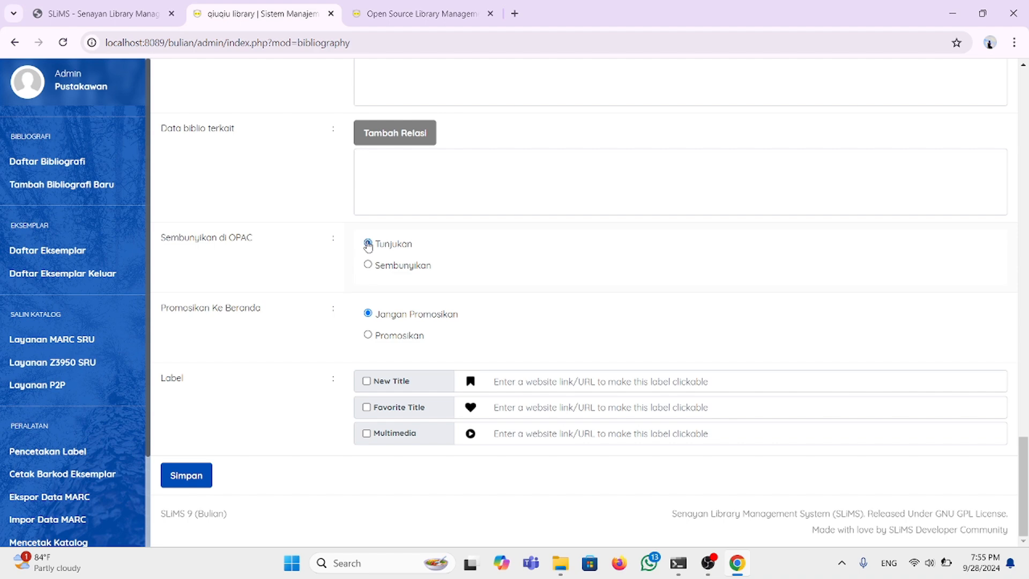
Step: Save the KIAI MENGGUGAT GUS DUR MENJAWAB record with homepage promotion (Promosikan) enabled
scroll(367, 246, up, 20)
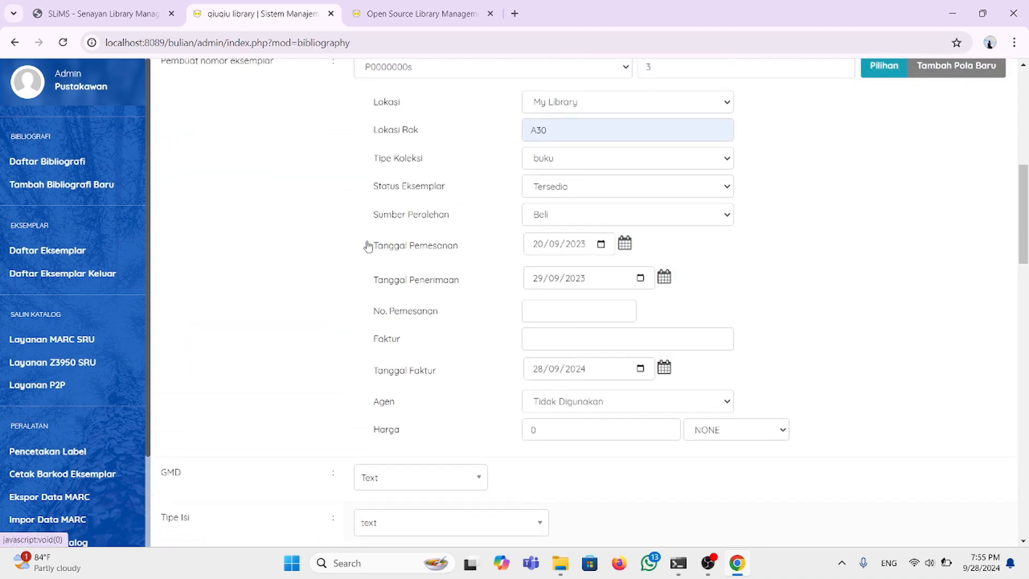
scroll(367, 245, up, 9)
scroll(447, 246, down, 1)
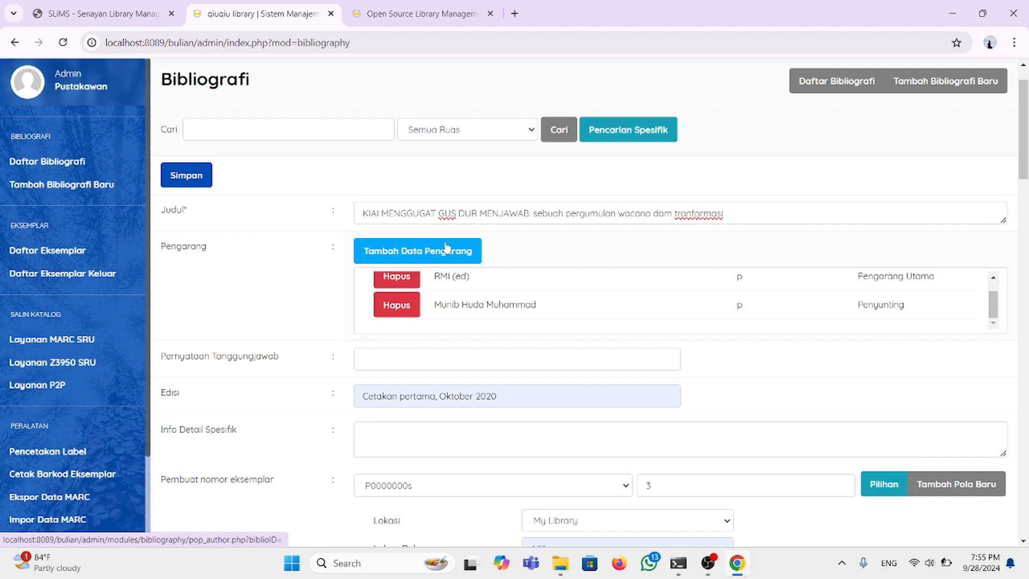
scroll(447, 247, down, 16)
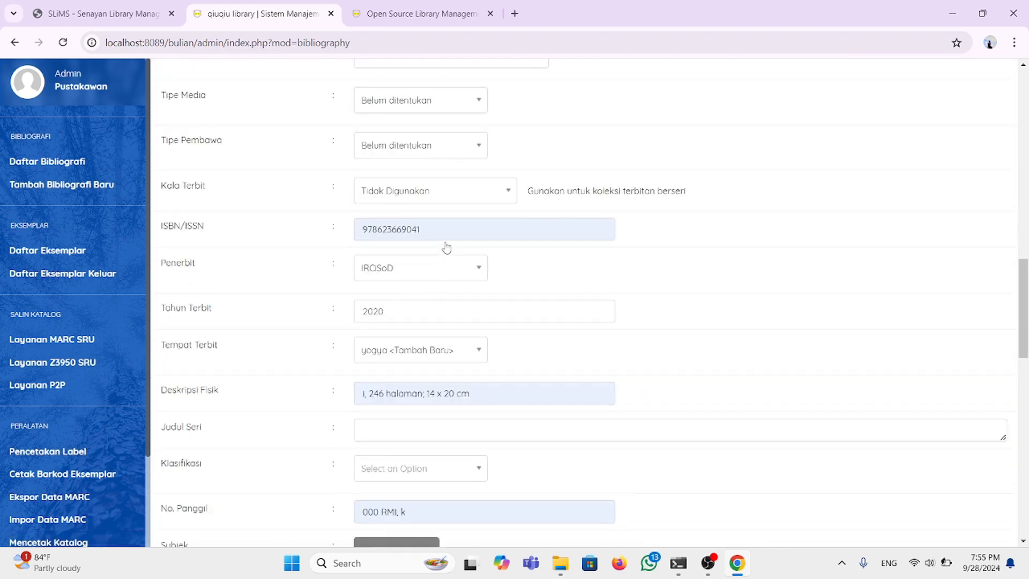
scroll(447, 246, down, 17)
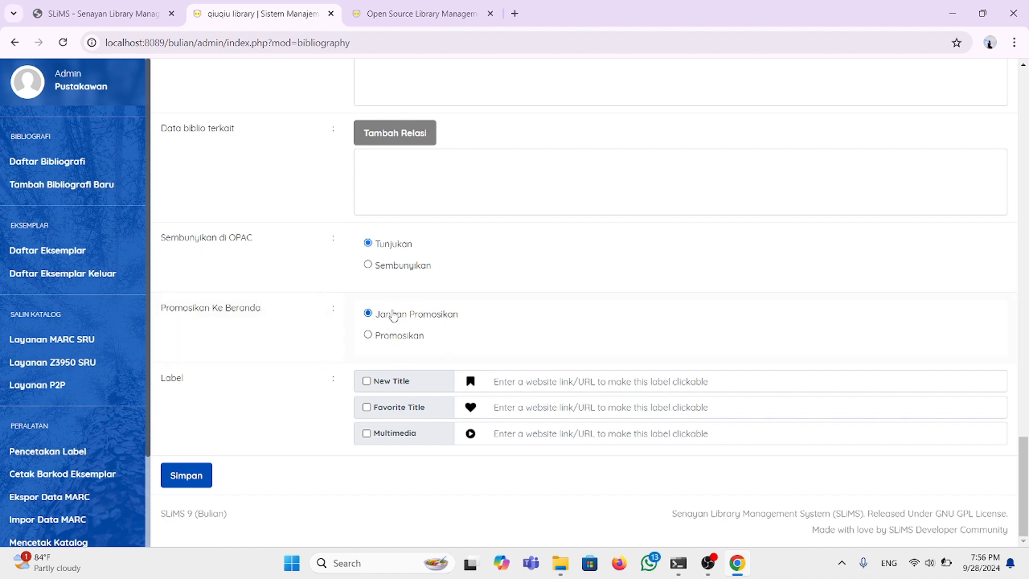
scroll(395, 316, up, 10)
scroll(395, 317, down, 7)
scroll(394, 314, down, 4)
scroll(247, 424, up, 2)
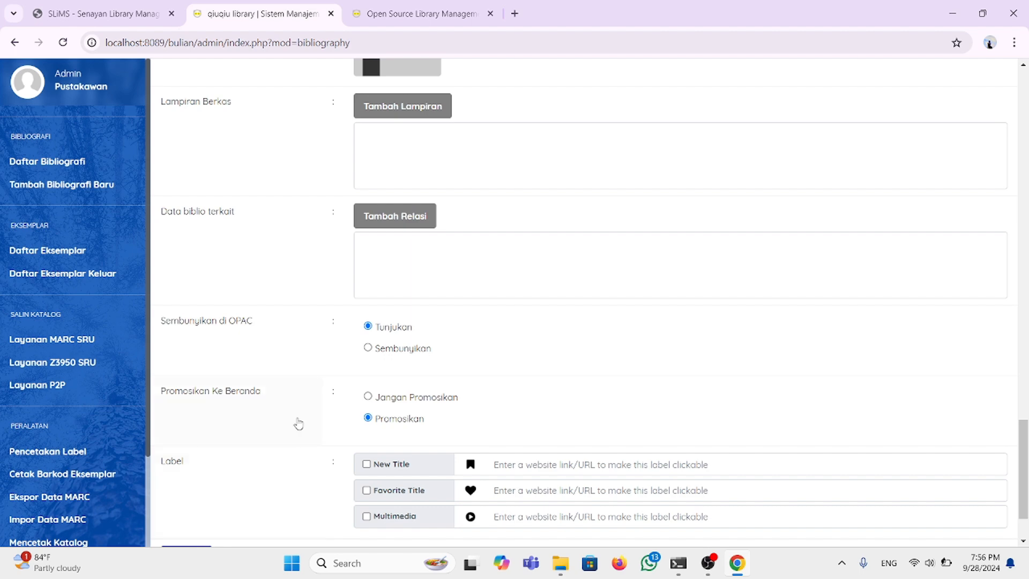
scroll(296, 423, down, 2)
click(197, 483)
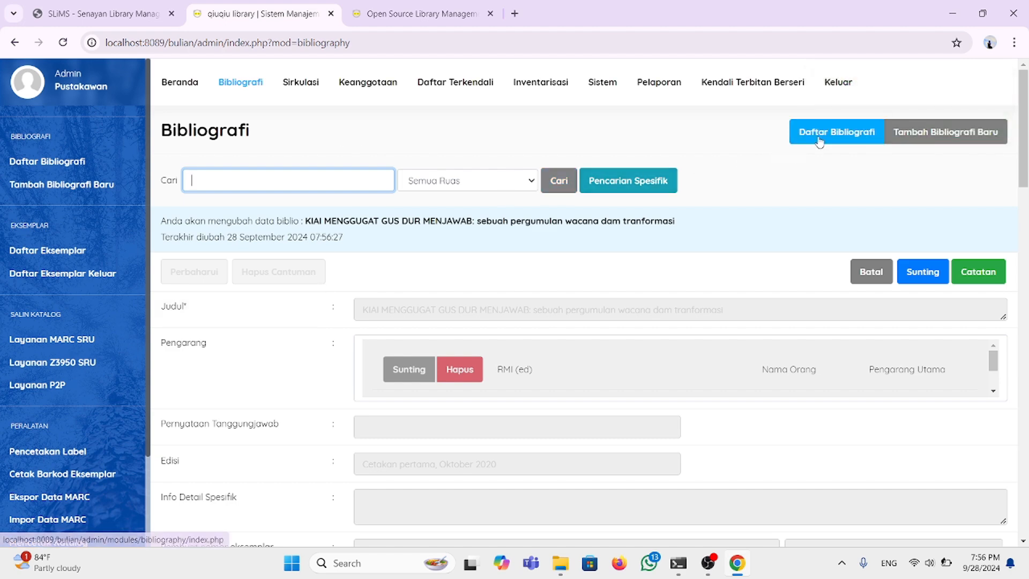
Step: Open Daftar Bibliografi and review the new KIAI MENGGUGAT record with 3 copies and promotion label
click(819, 140)
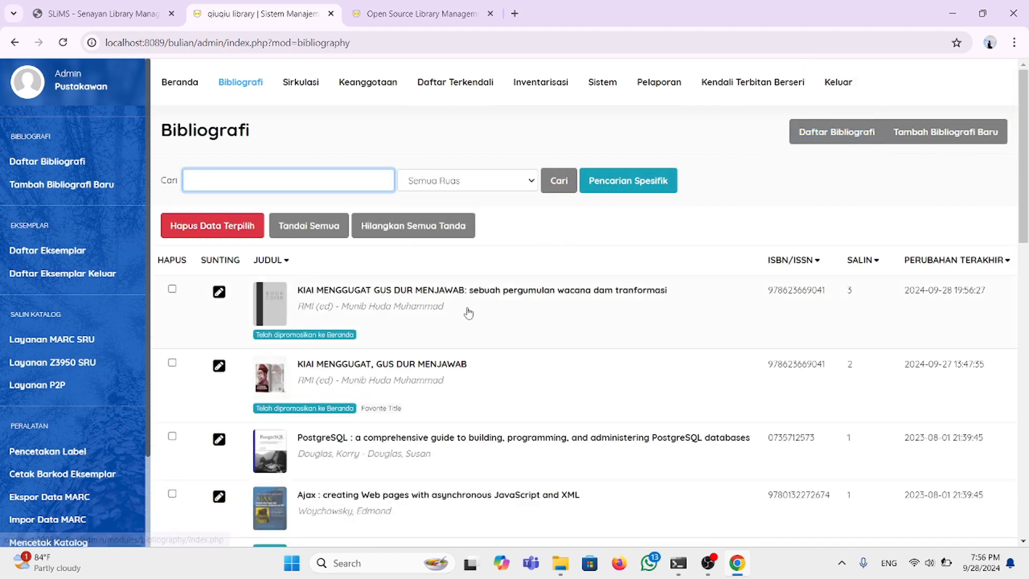
scroll(468, 311, down, 1)
scroll(388, 287, up, 1)
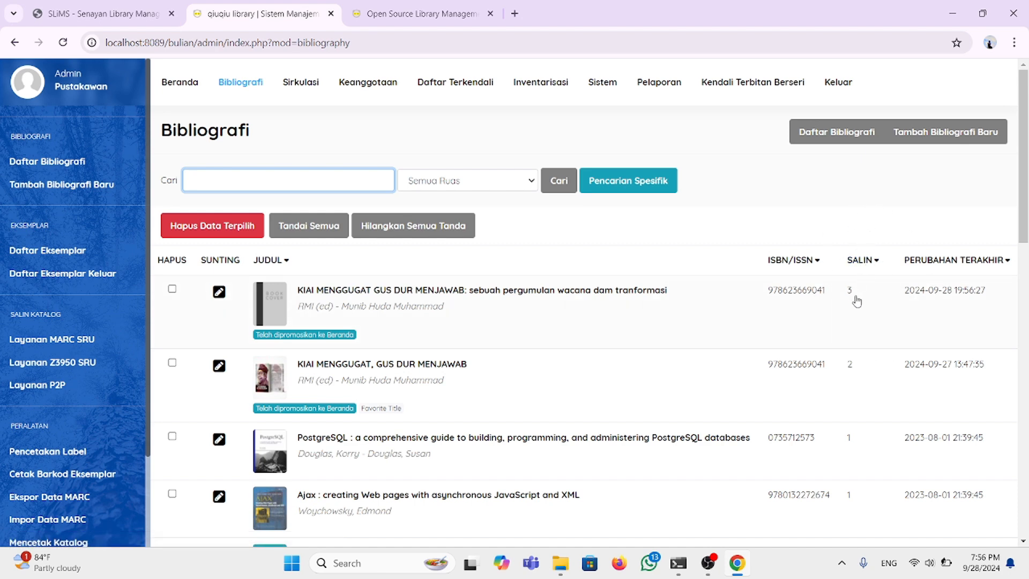
scroll(389, 325, down, 5)
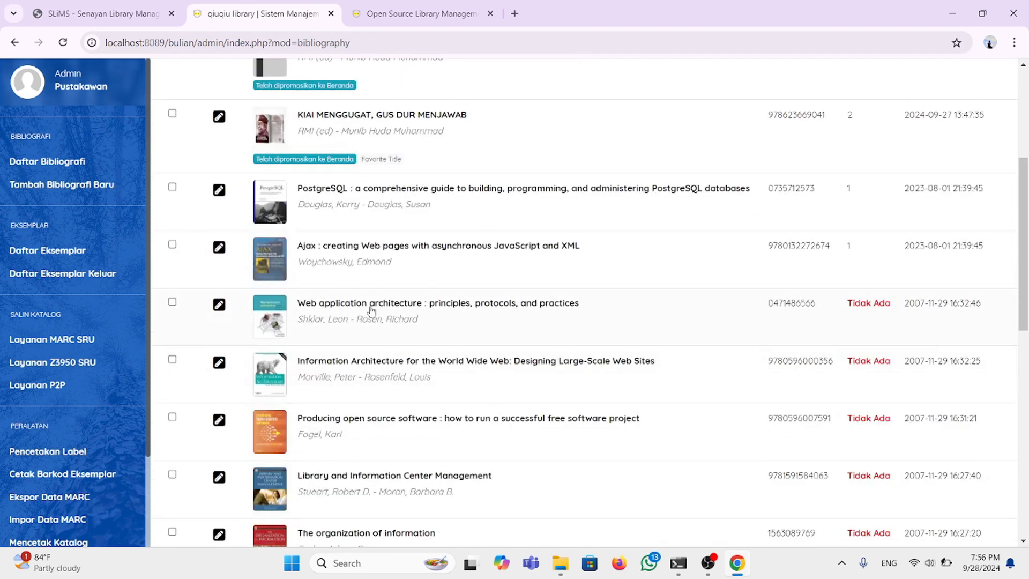
scroll(372, 216, up, 3)
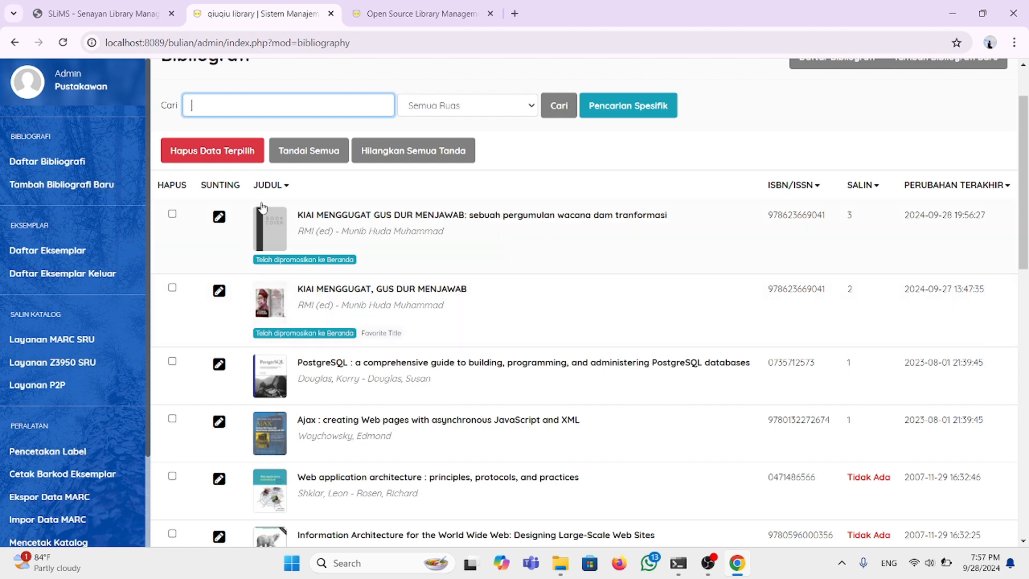
Step: Try deleting the KIAI MENGGUGAT record, which is refused because it still has copies
click(172, 214)
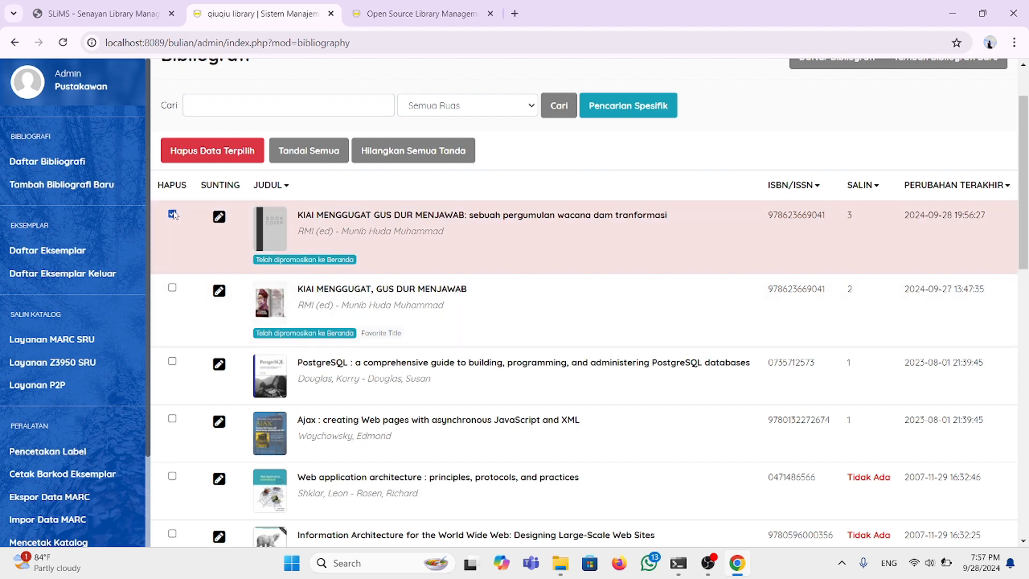
click(216, 156)
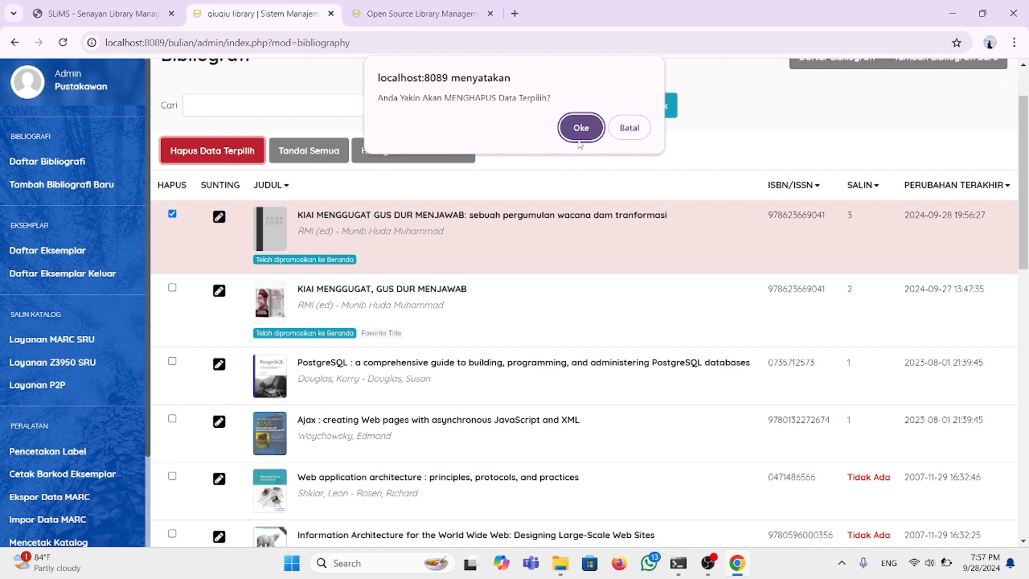
click(578, 129)
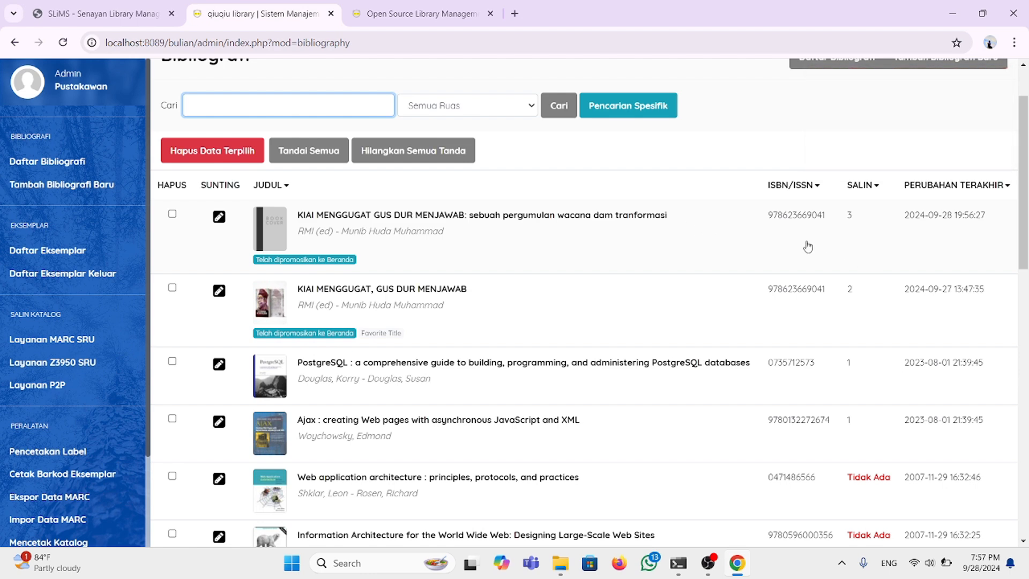
scroll(674, 278, down, 1)
scroll(673, 278, up, 3)
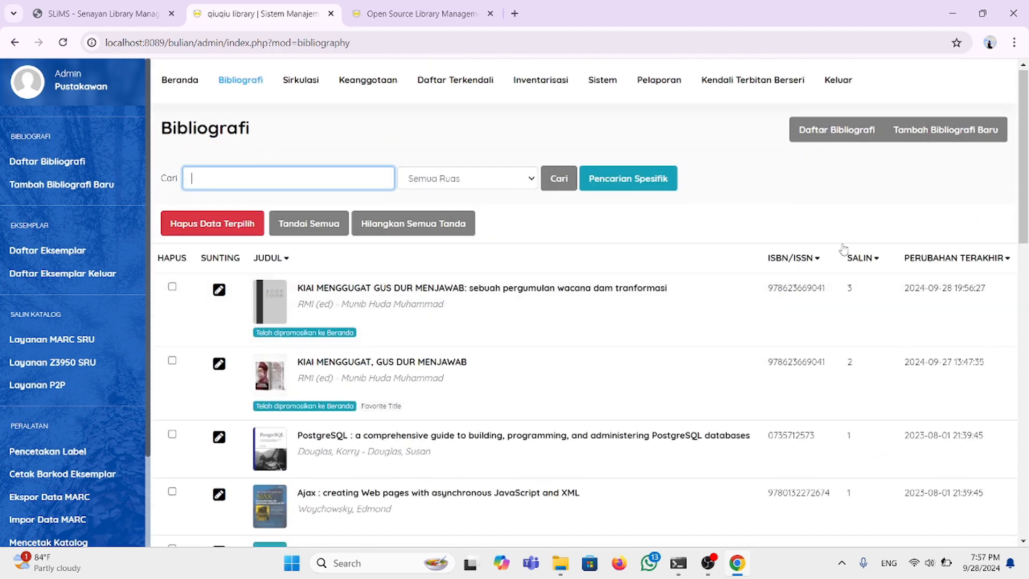
Step: Sort the bibliography list by the SALIN (copy count) column
click(875, 260)
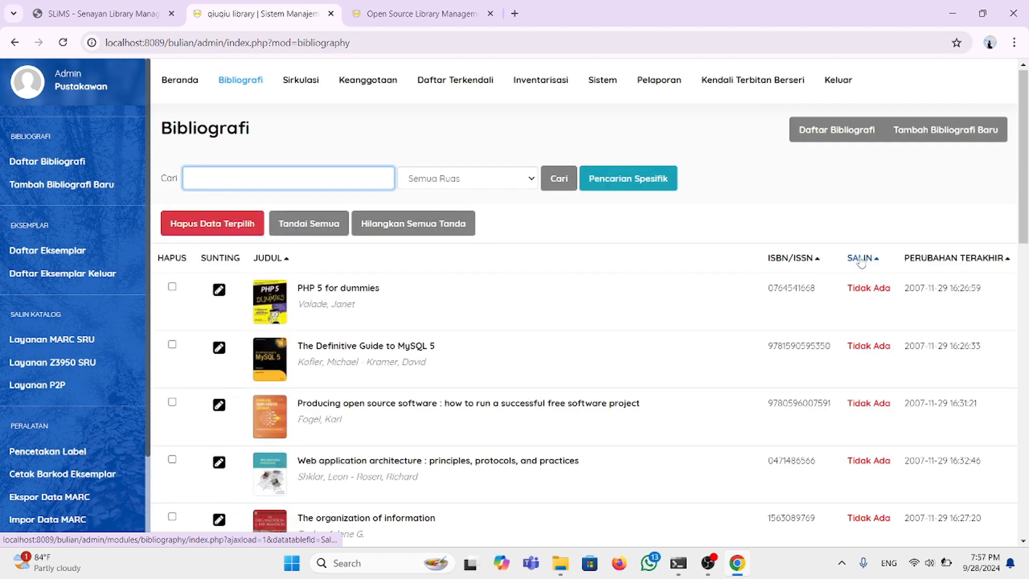
scroll(673, 332, down, 10)
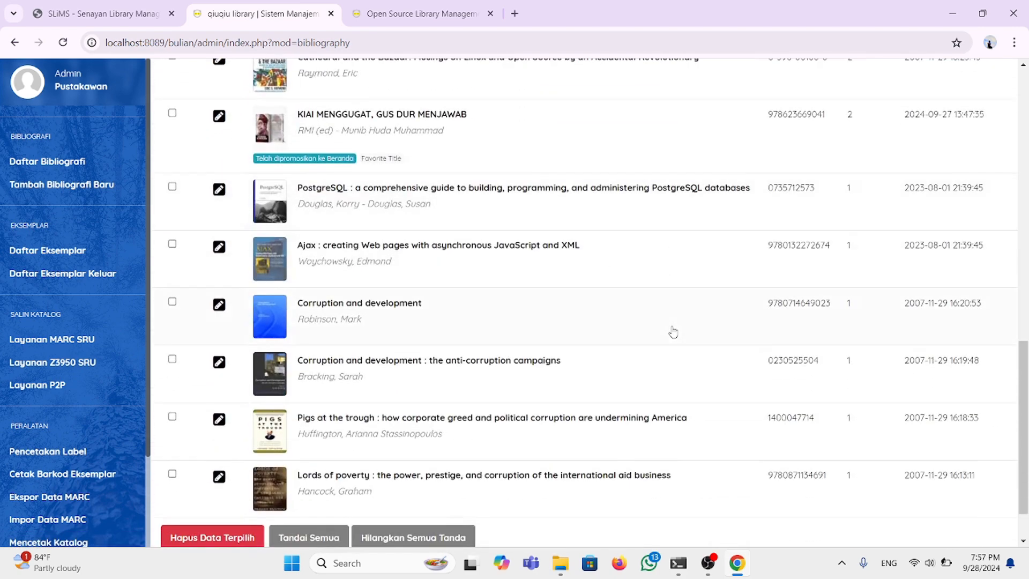
scroll(673, 333, down, 1)
scroll(673, 333, up, 10)
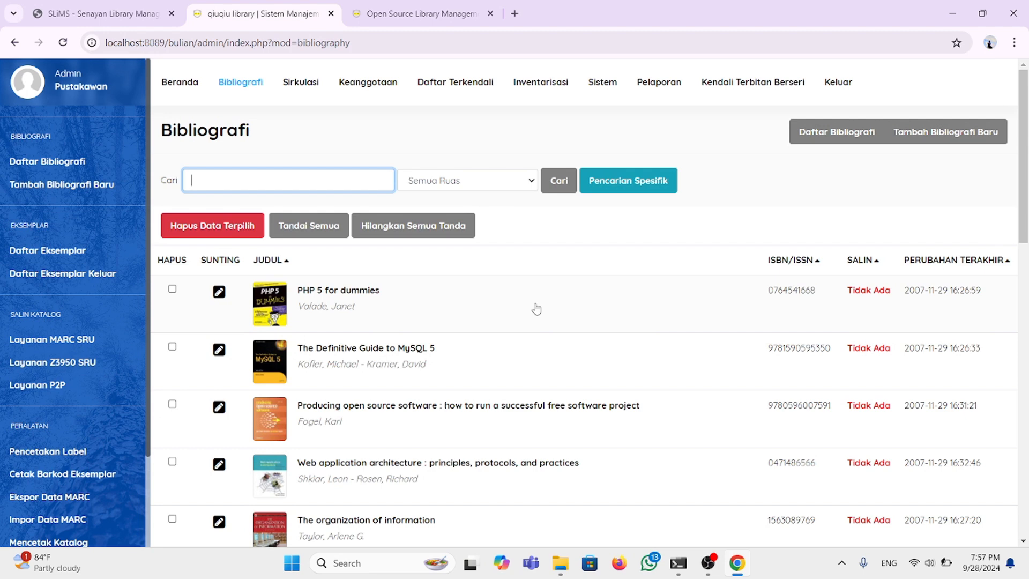
Step: Search the bibliography for KIAI MENJERAT GUS DUR, picked from past searches
click(294, 181)
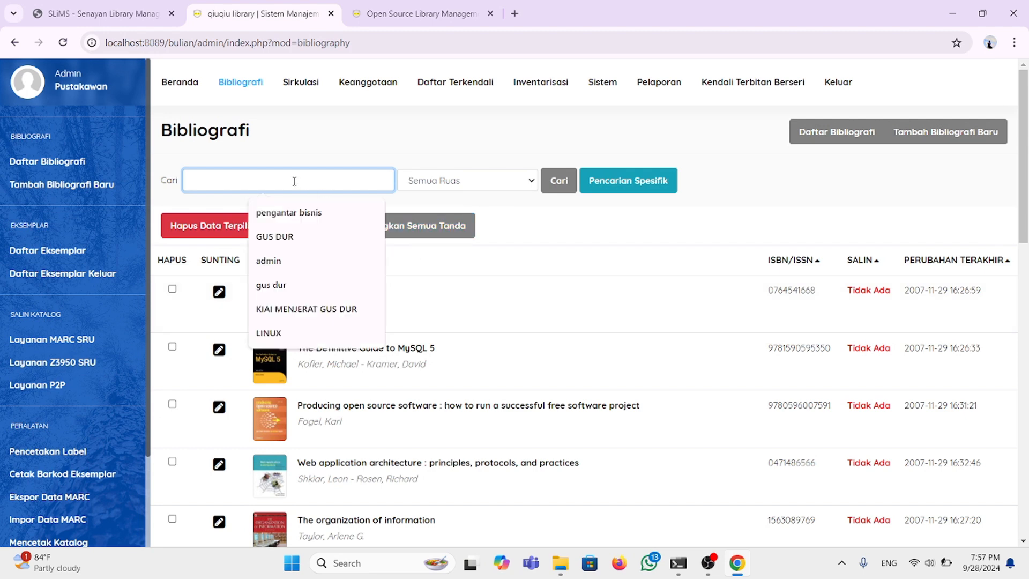
click(303, 309)
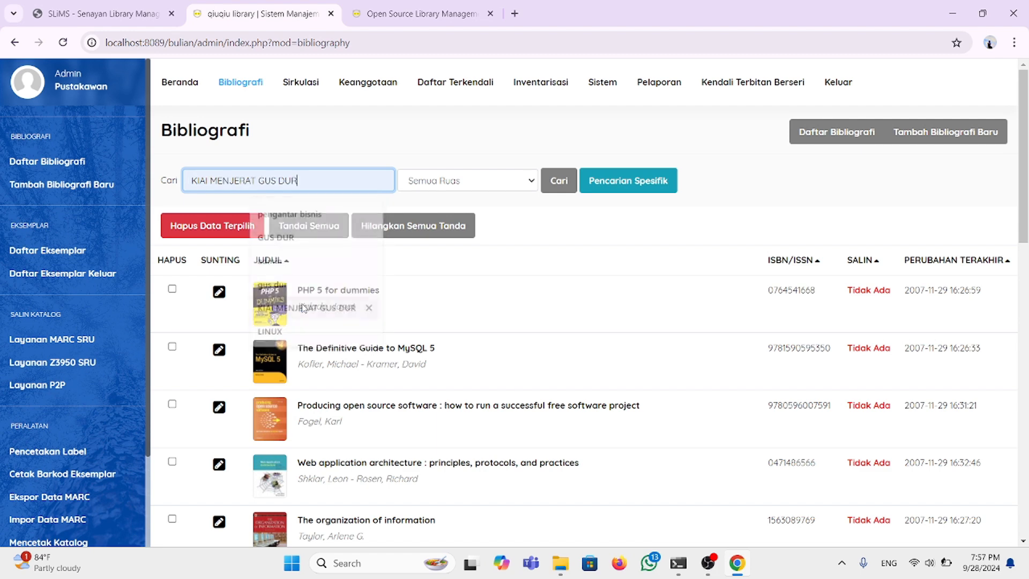
click(627, 181)
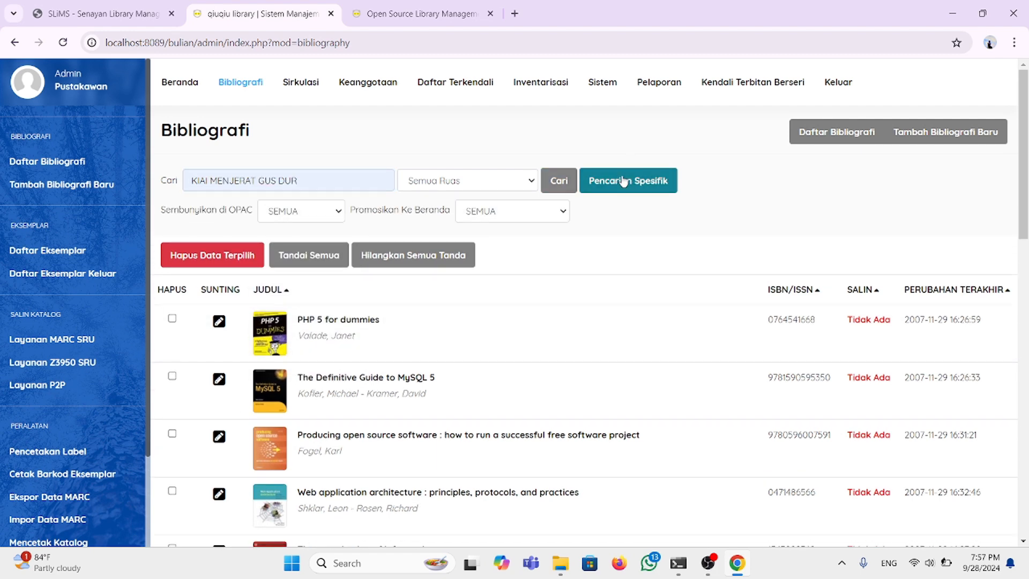
click(555, 188)
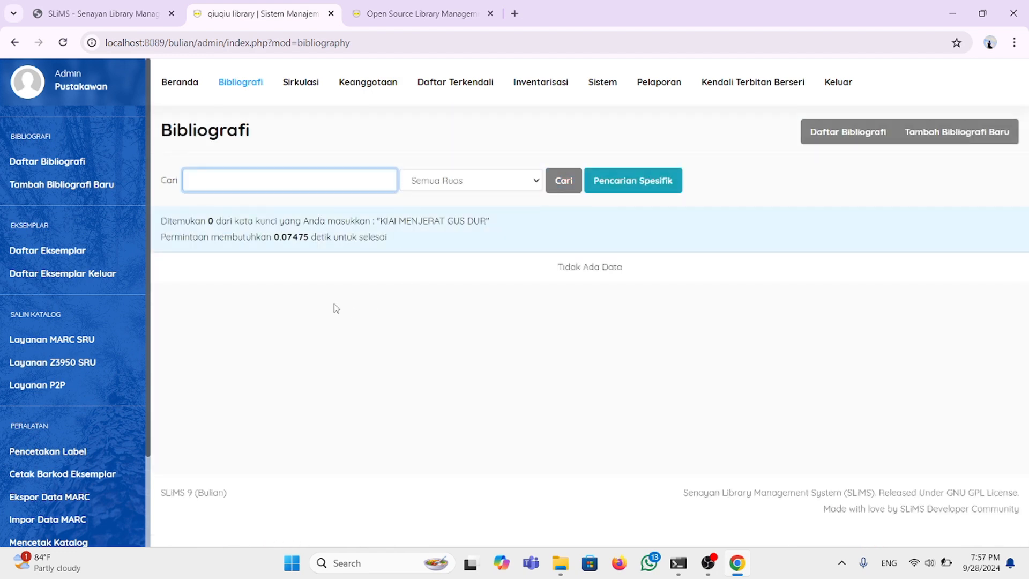
Step: Search all fields for 'kiai menggugat gus dur', which finds no matches
click(536, 182)
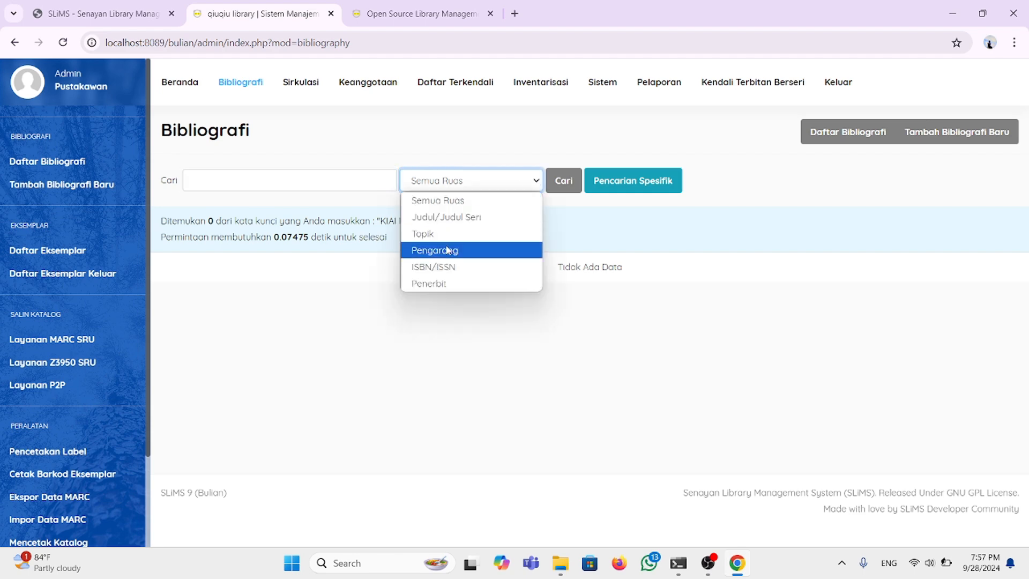
click(453, 203)
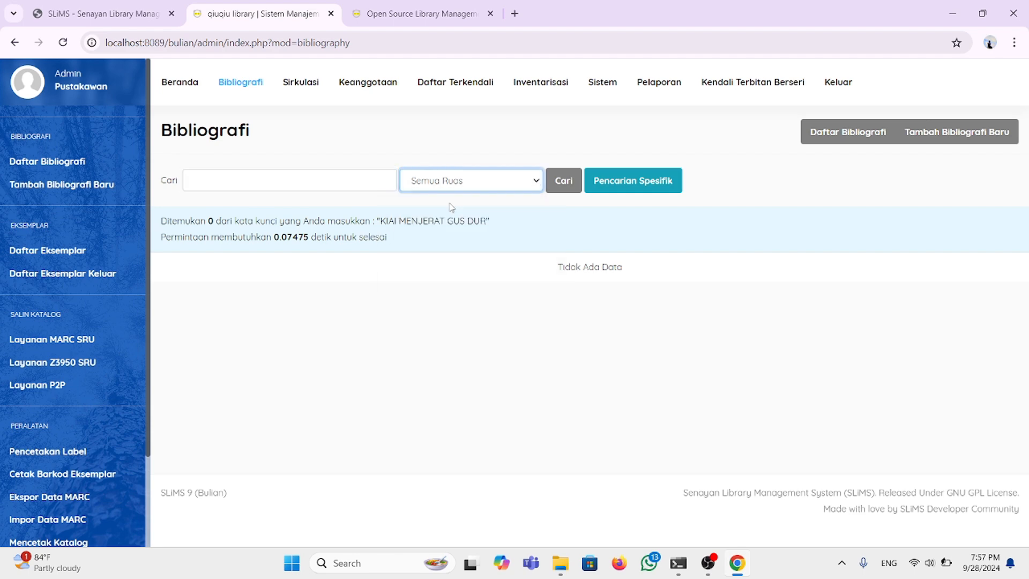
click(333, 184)
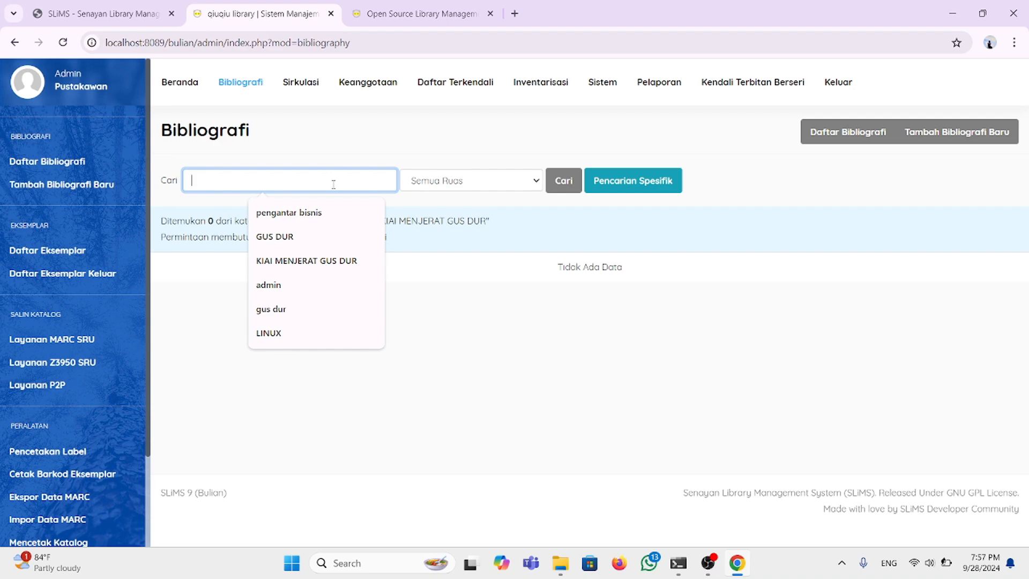
text(kia)
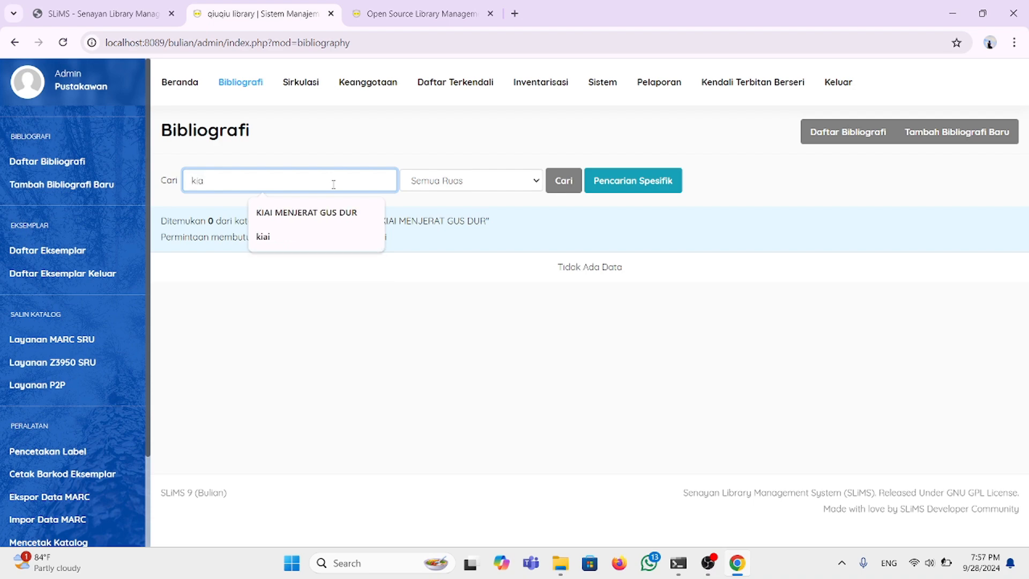
text(i)
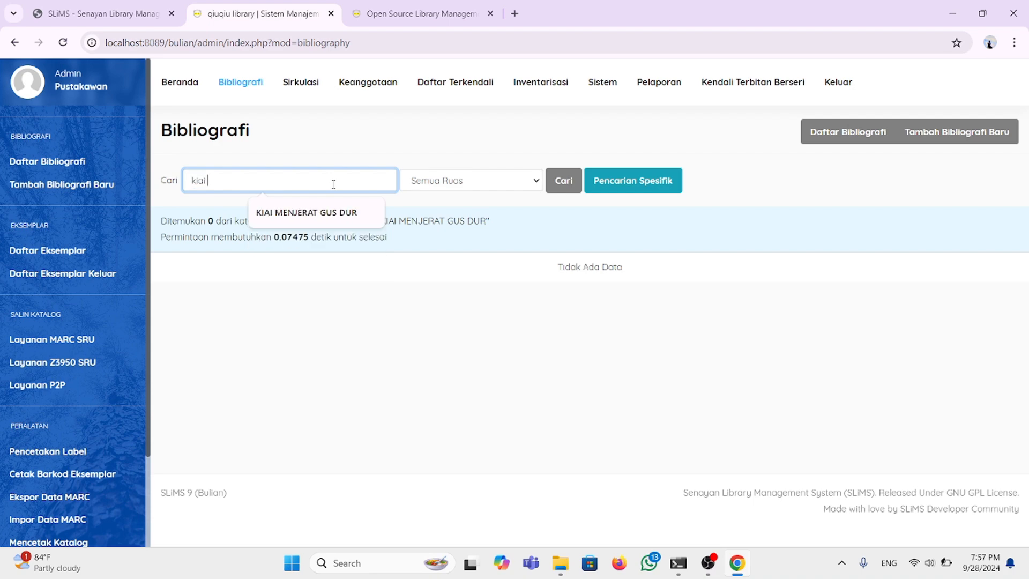
text( menggugat)
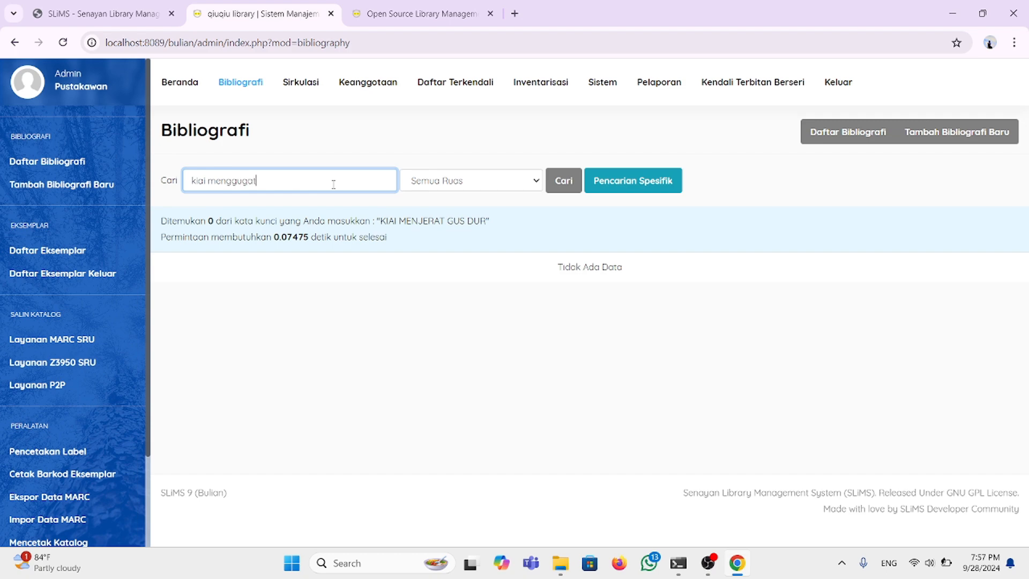
text( gus dur menjawab)
key(Return)
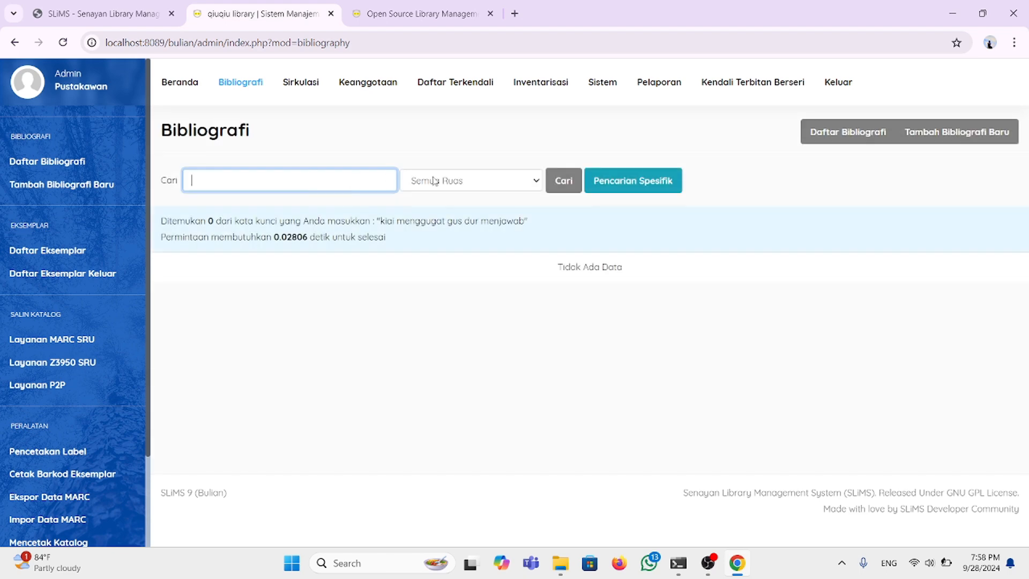
Step: Run an empty search to list every bibliography record again
click(537, 182)
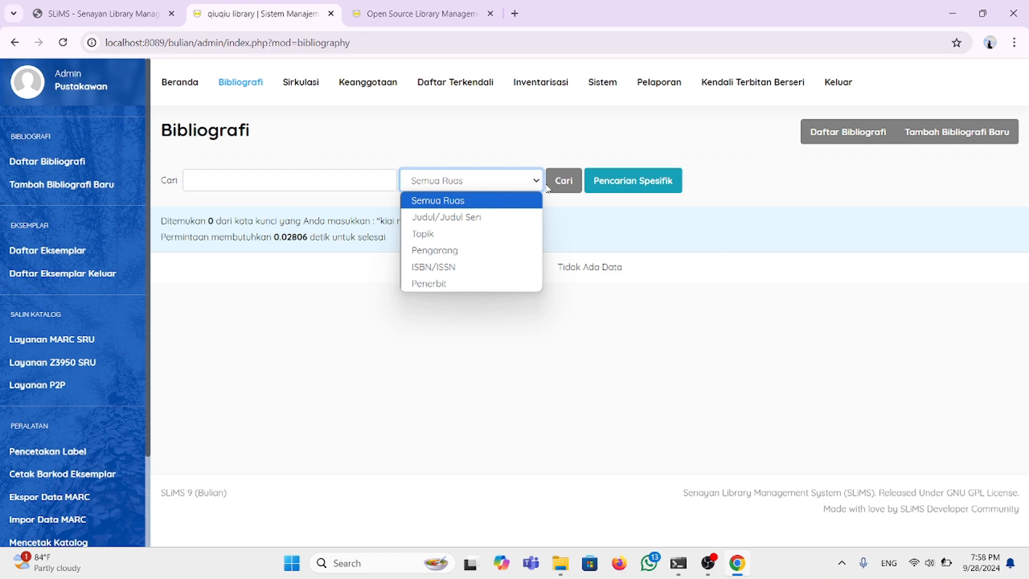
click(564, 181)
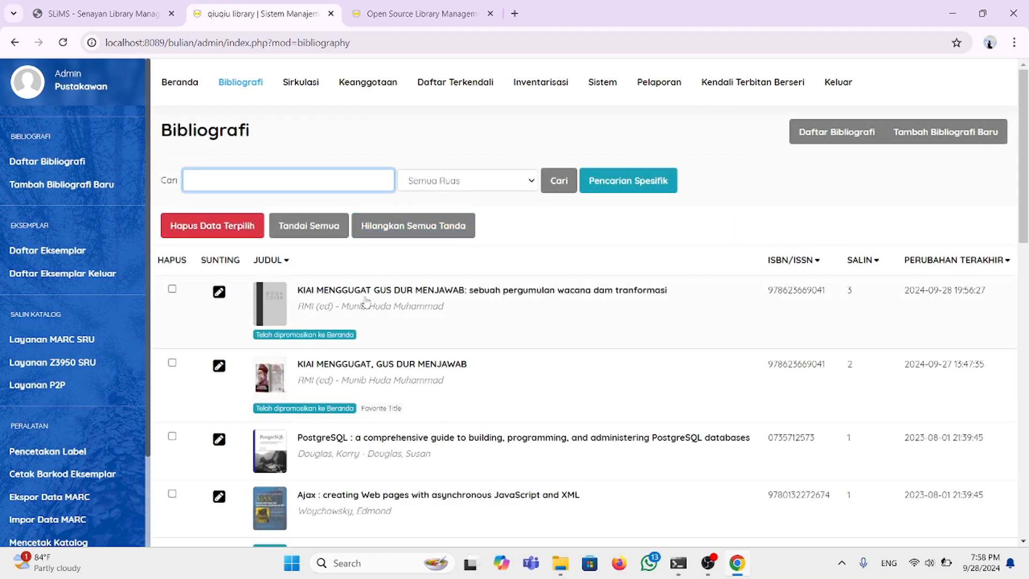
click(253, 180)
Step: Sort the bibliography list by ISBN/ISSN, then by number of copies
scroll(394, 364, down, 3)
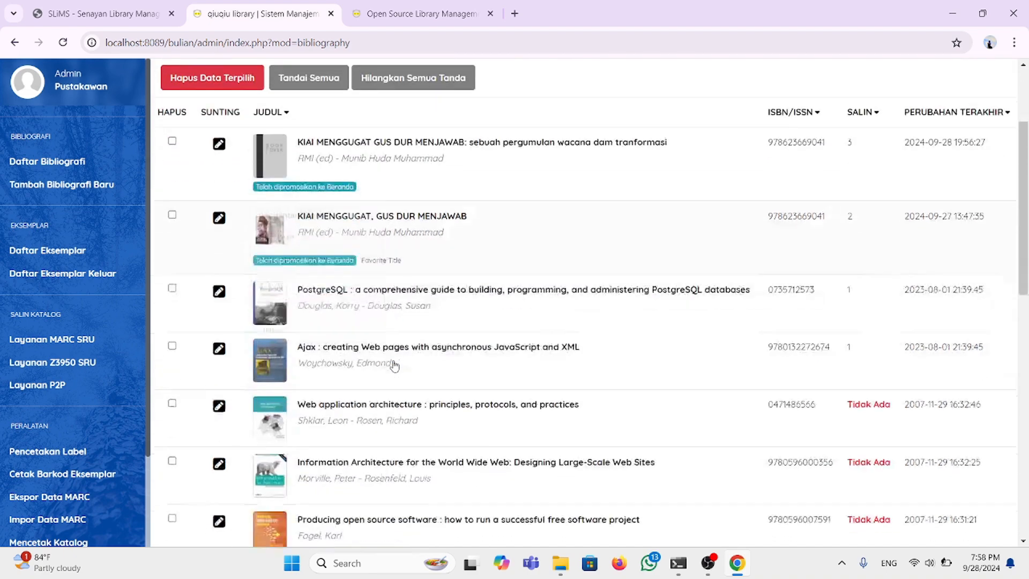
scroll(394, 364, up, 3)
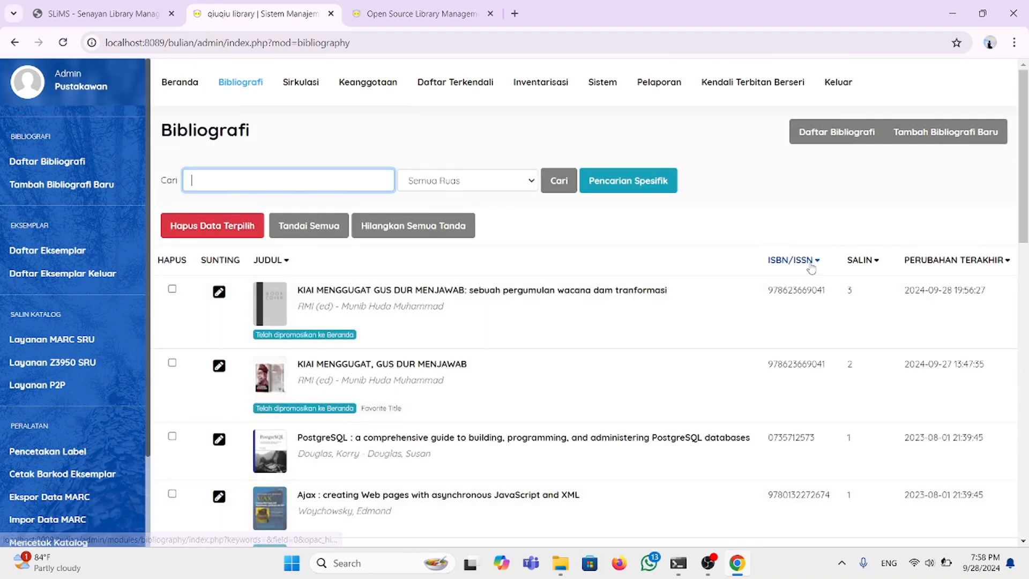
click(812, 266)
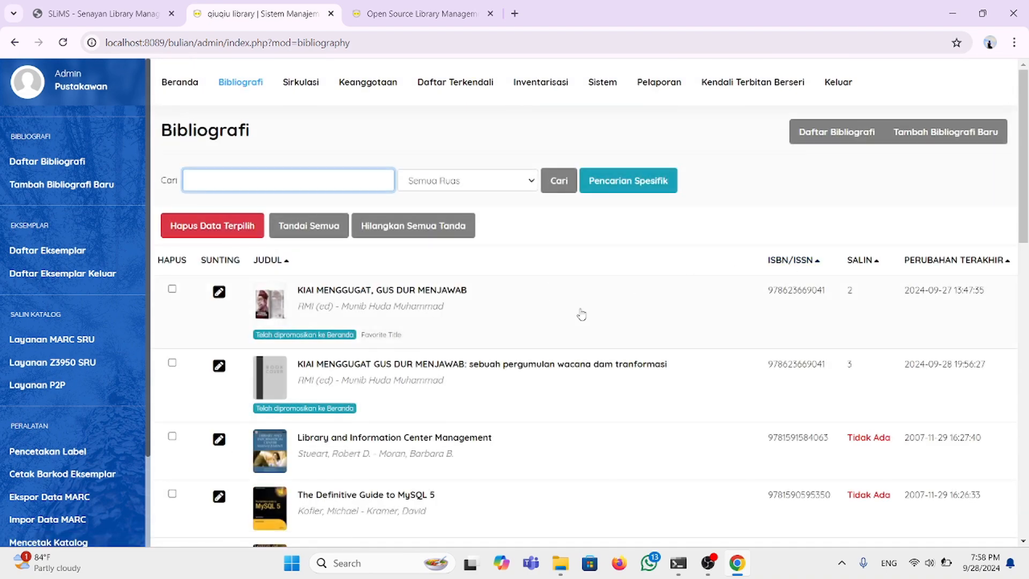
click(875, 265)
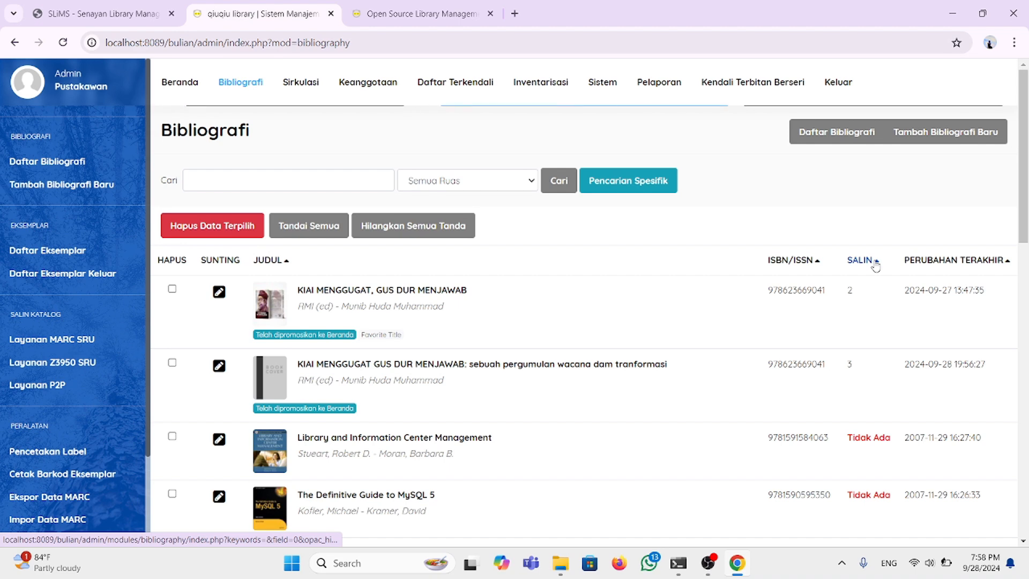
Step: Enter KIAI MENGGUGAT GUS DUR MENJAWAB as the search term, fixing typos
click(257, 181)
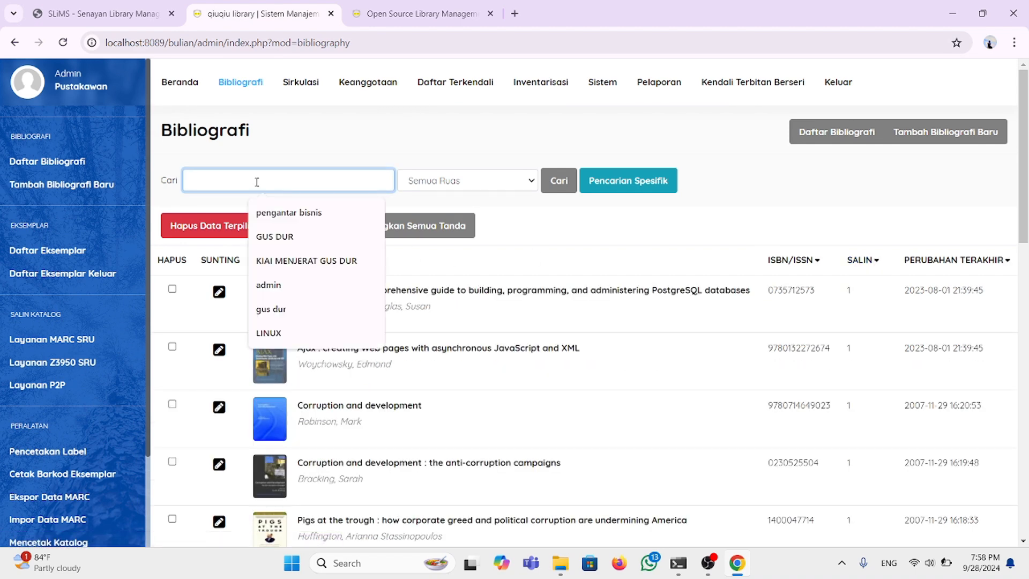
text(k)
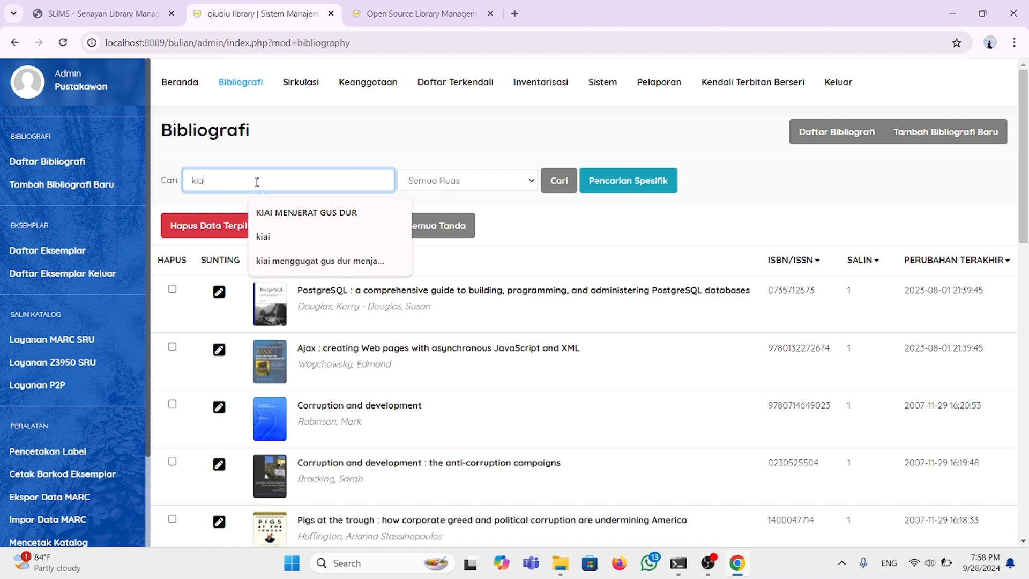
key(BackSpace)
text(LIA)
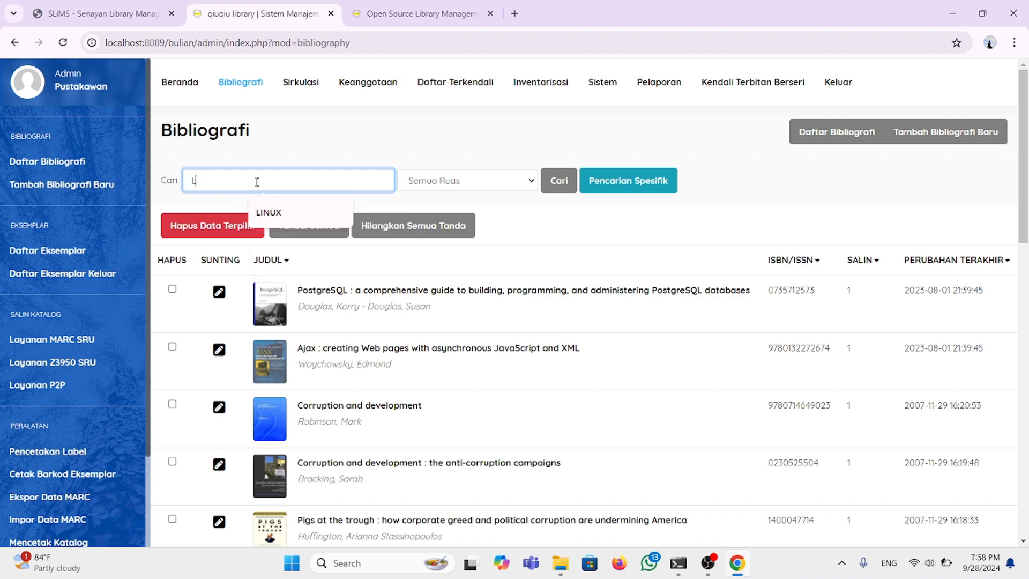
key(BackSpace)
key(BackSpace)
key(BackSpace)
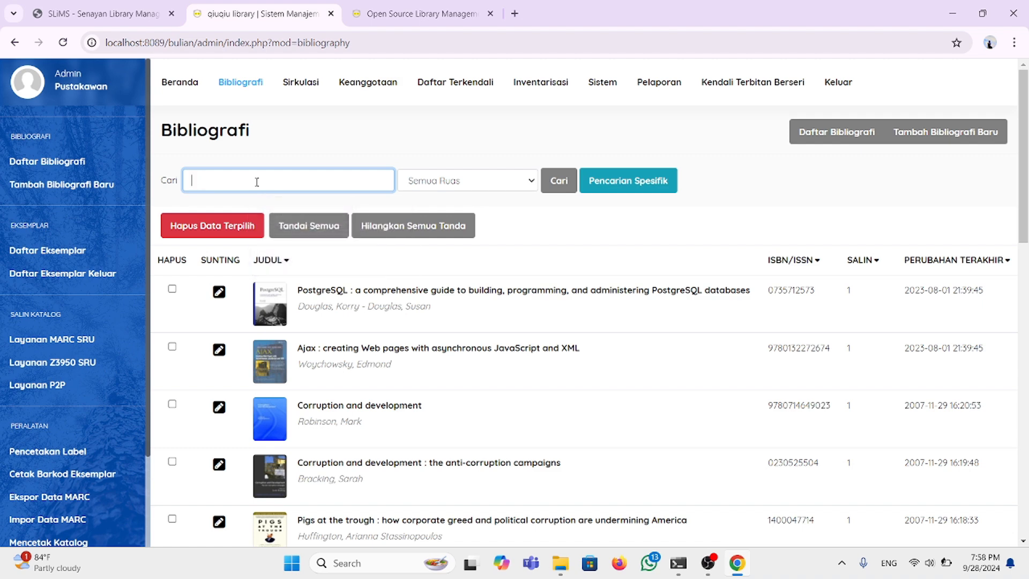
text(L)
key(BackSpace)
text(KIAI )
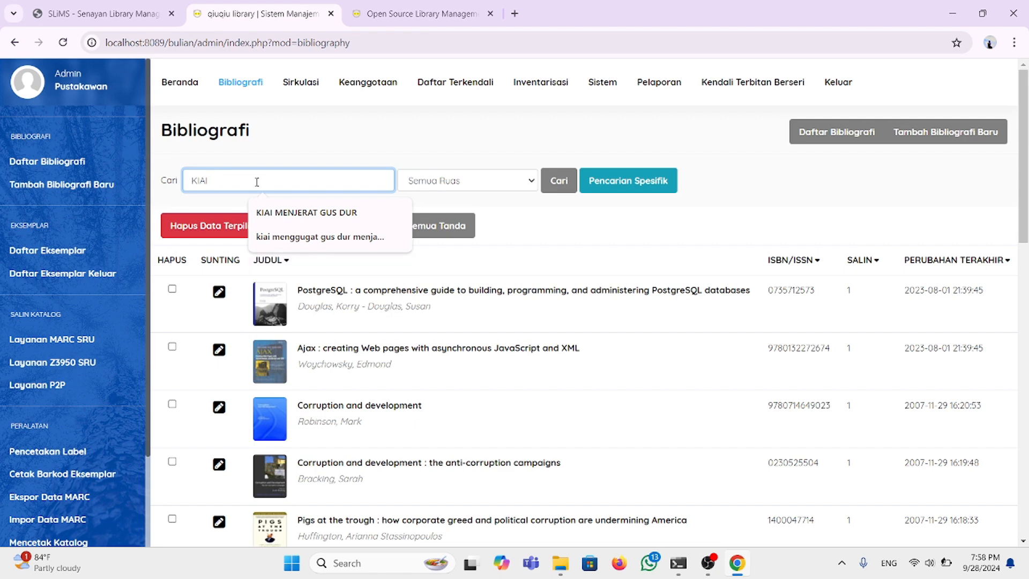
text(MENGGUGAT)
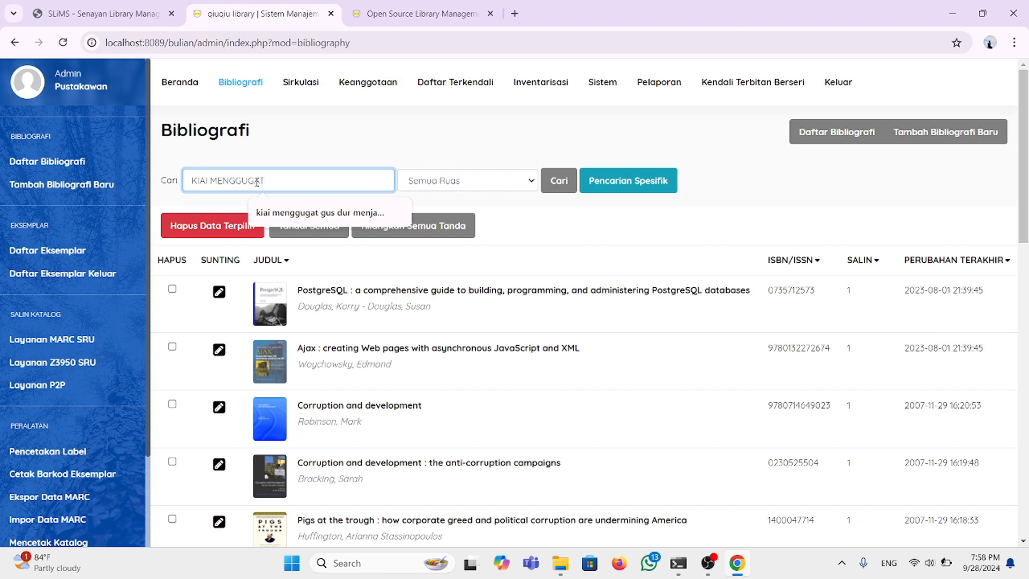
text( GUS DUR MENJAWAB)
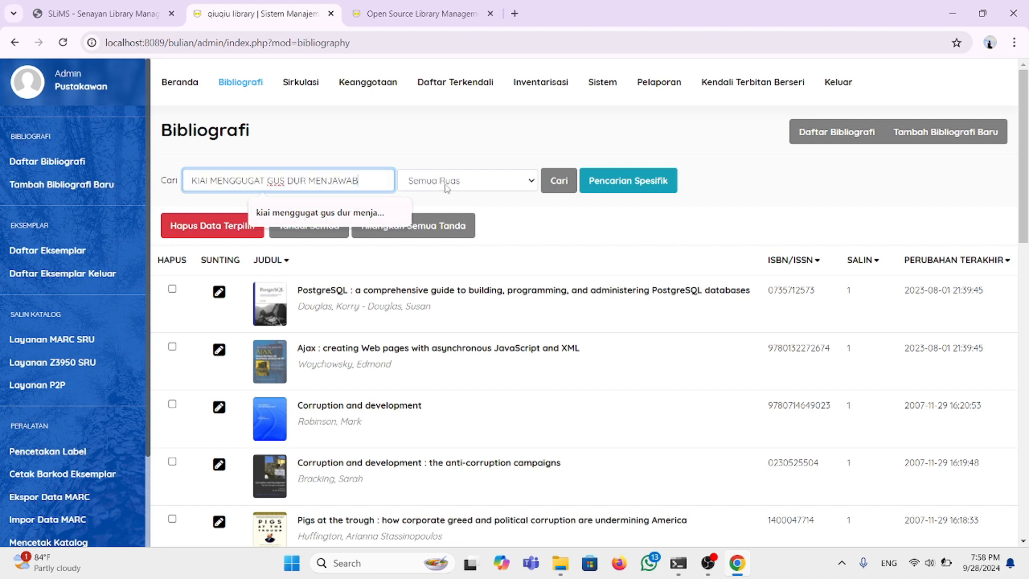
Step: Limit the search to records shown in OPAC, keeping homepage promotion at SEMUA
click(528, 181)
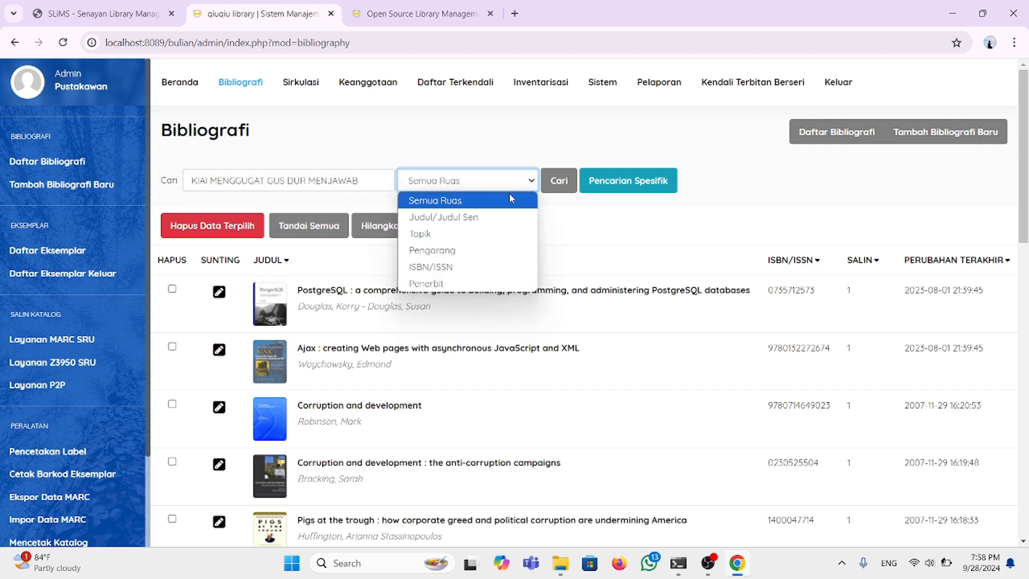
click(611, 182)
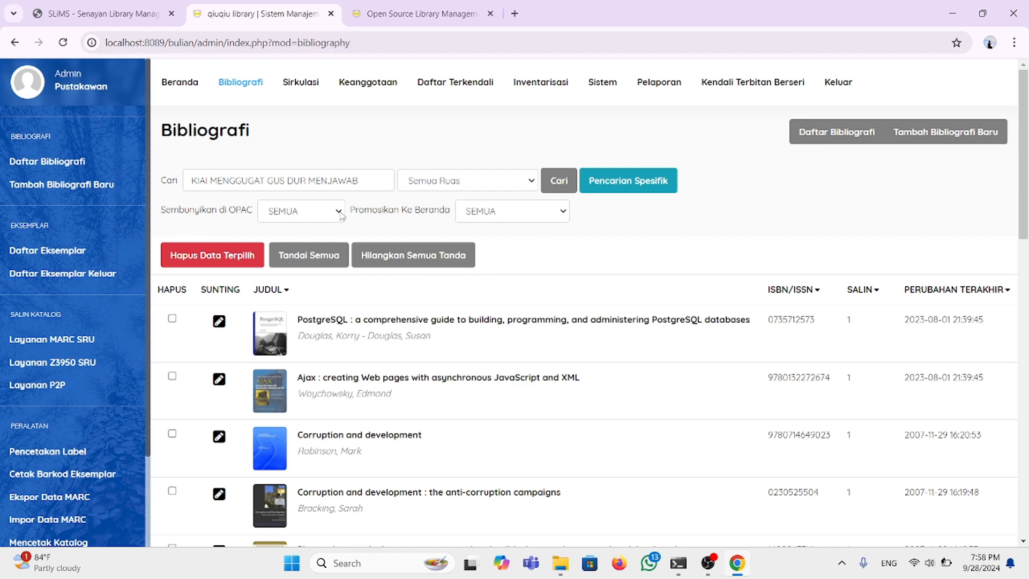
click(341, 216)
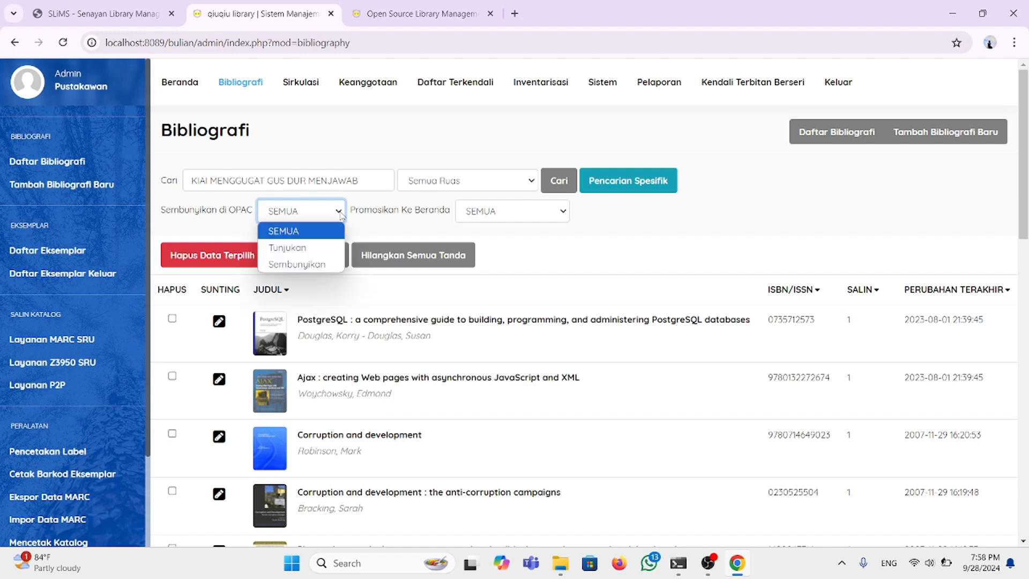
click(316, 254)
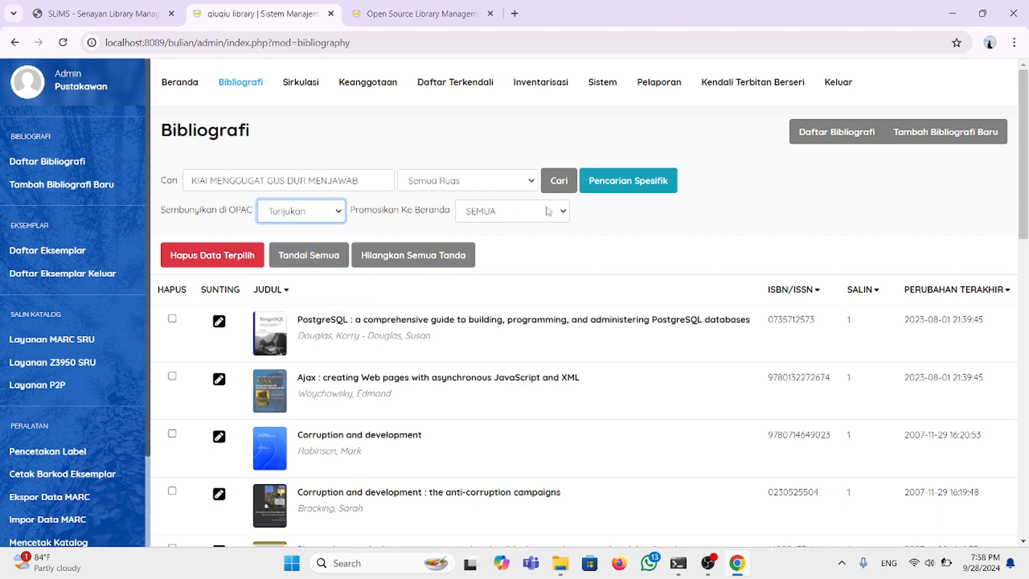
click(562, 214)
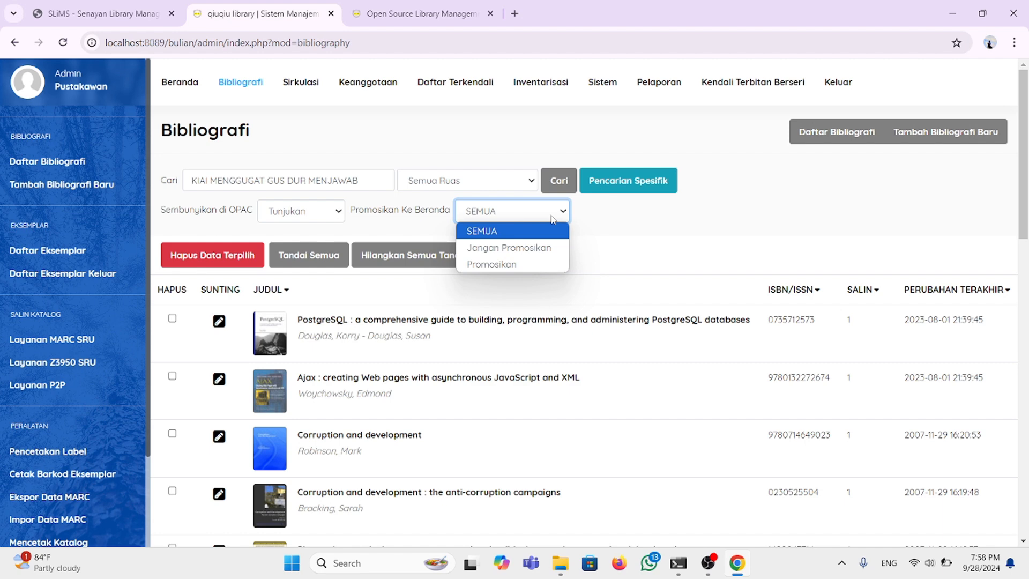
click(507, 266)
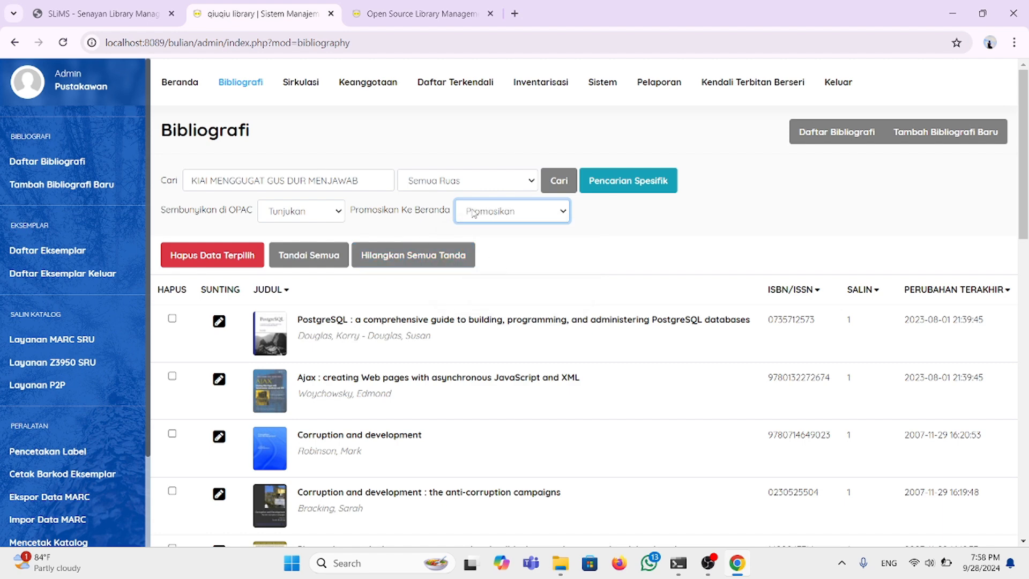
click(561, 214)
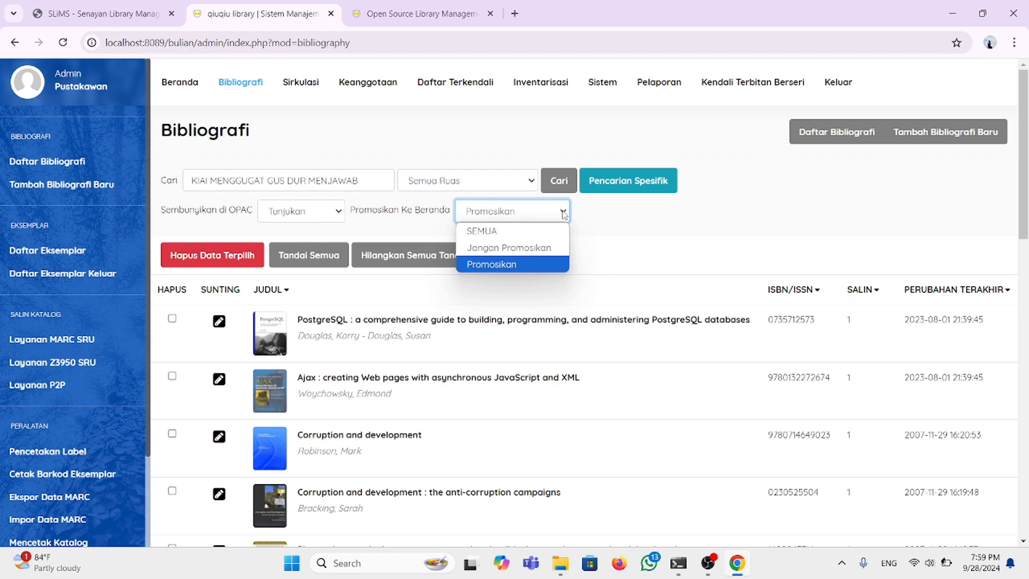
click(509, 231)
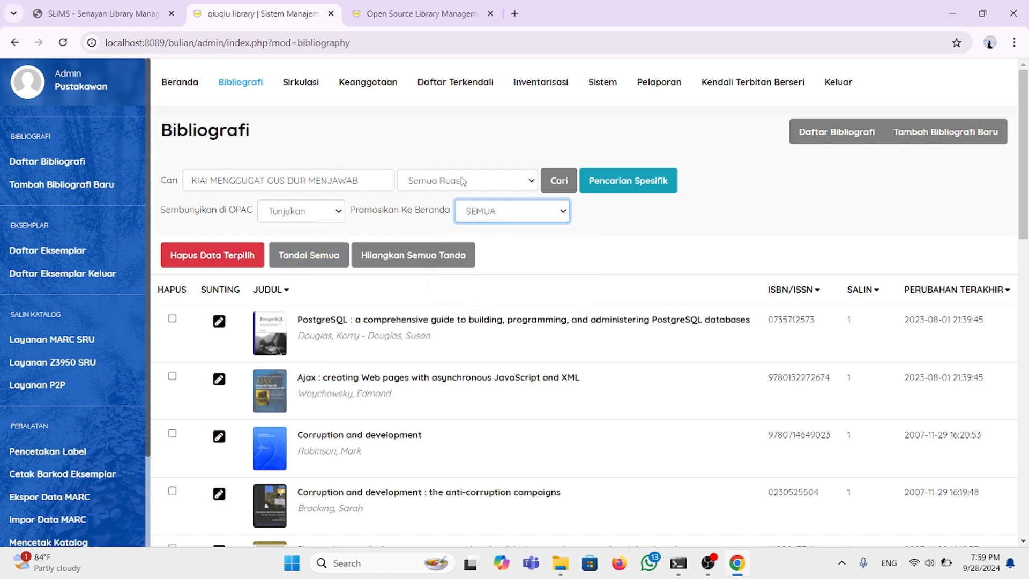
key(alt+Down)
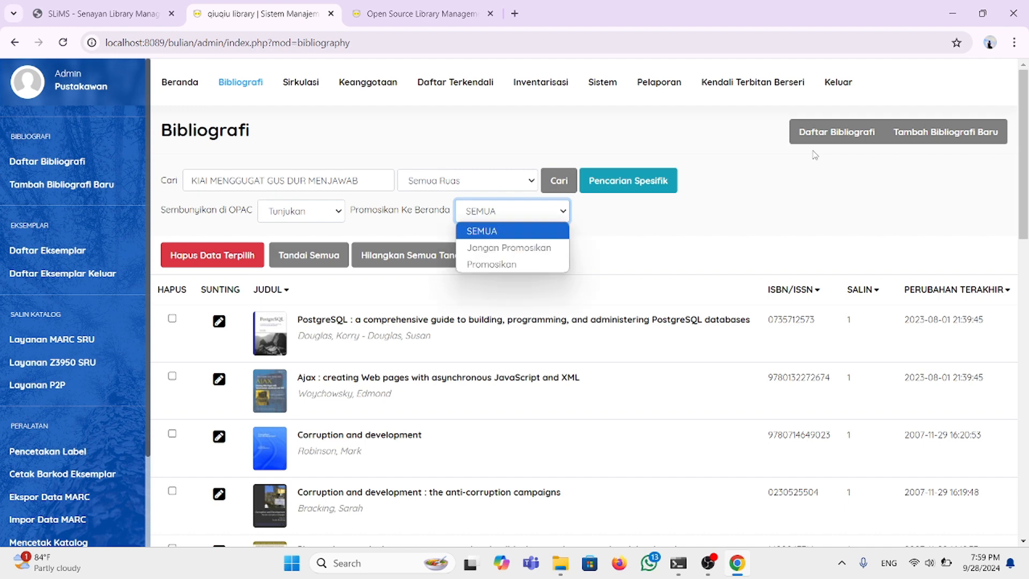
key(Escape)
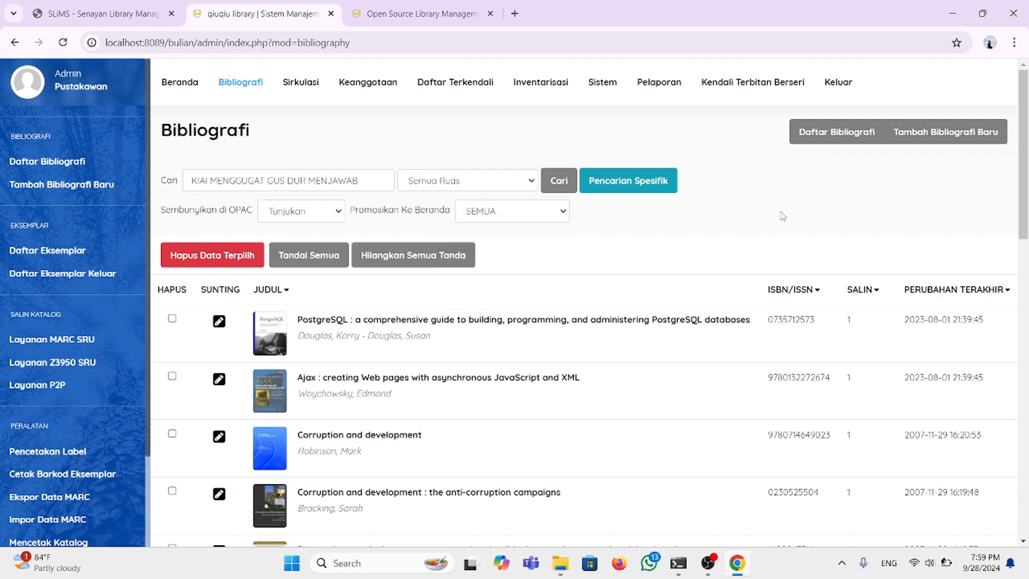
Step: Run the KIAI MENGGUGAT GUS DUR MENJAWAB search, which returns 0 matches
click(534, 182)
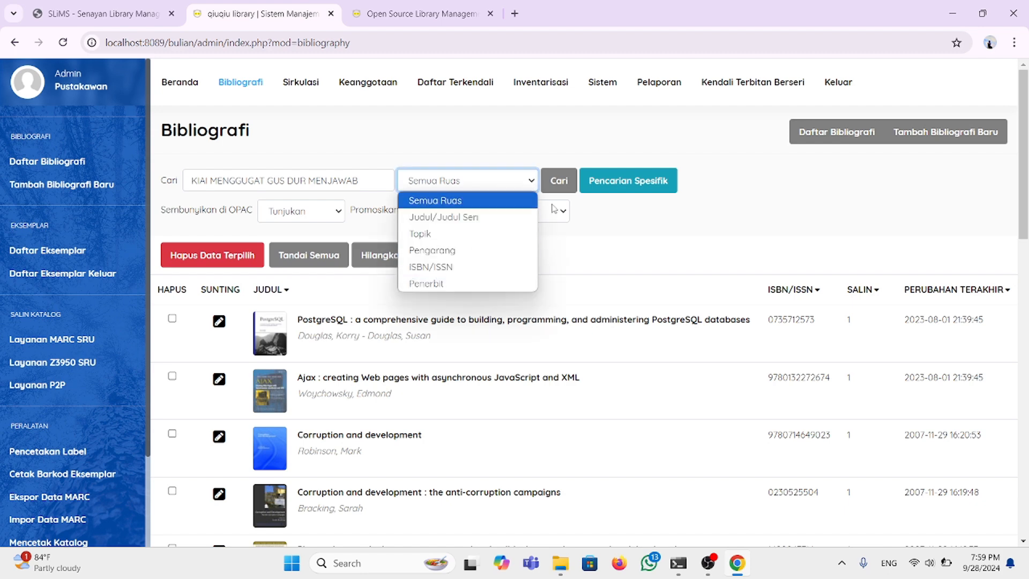
click(594, 234)
click(563, 182)
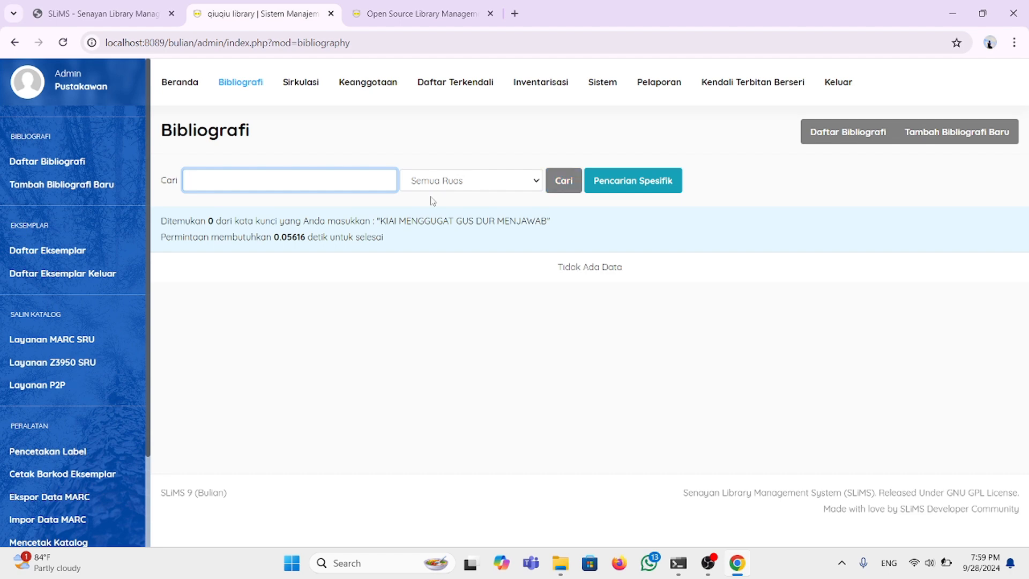
Step: Reset the Sembunyikan di OPAC filter back to SEMUA
click(538, 183)
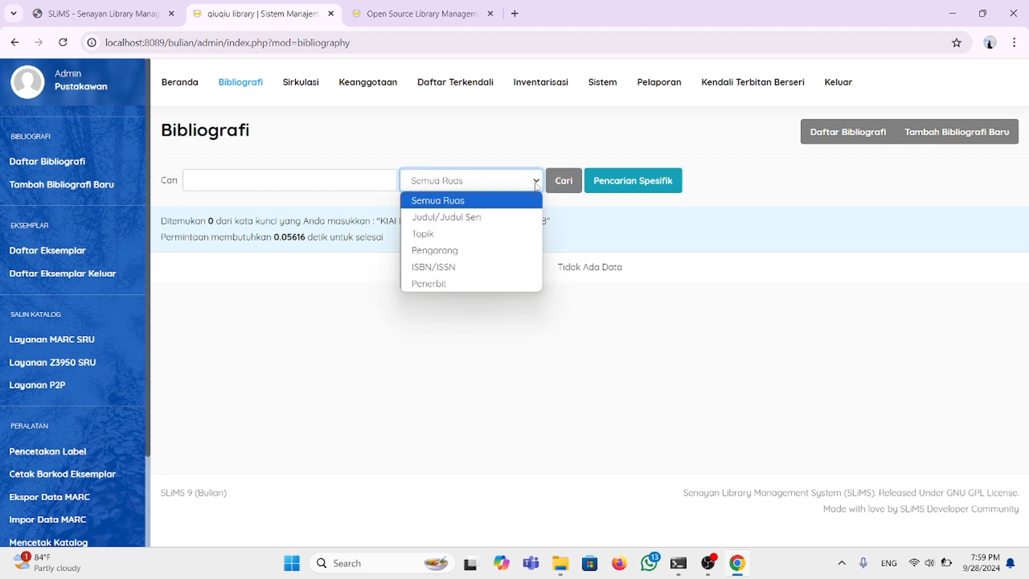
click(614, 183)
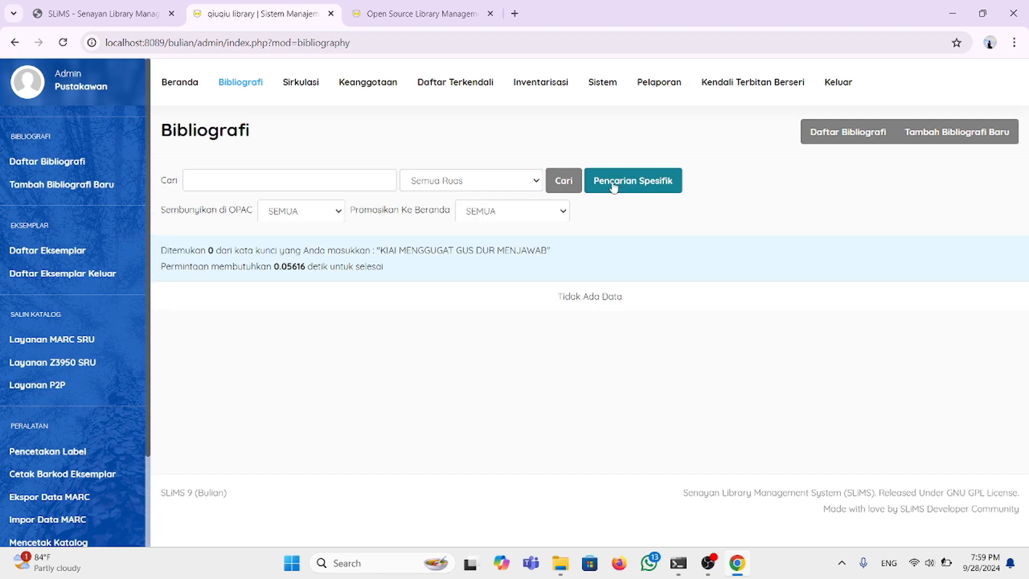
click(337, 212)
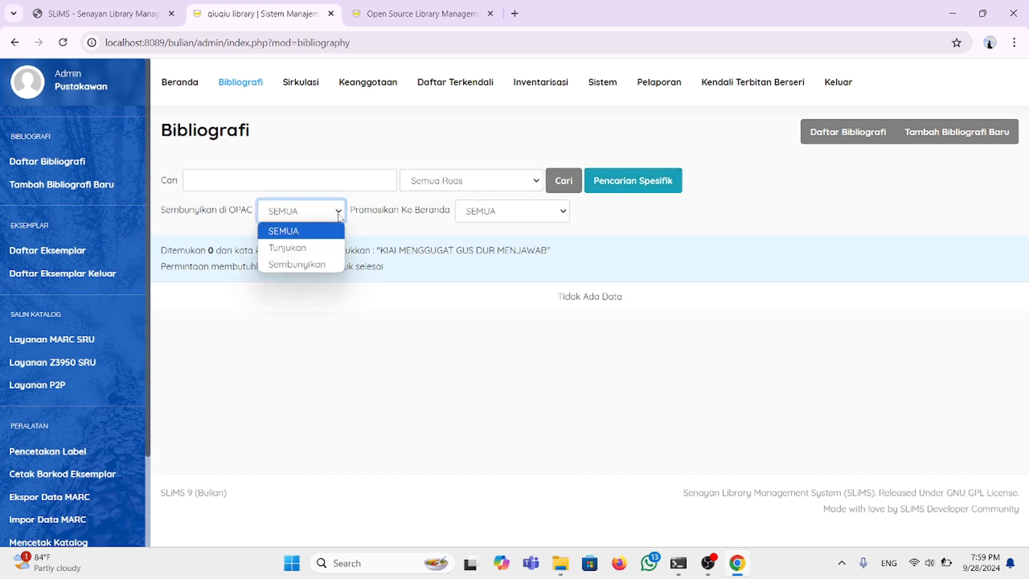
click(313, 248)
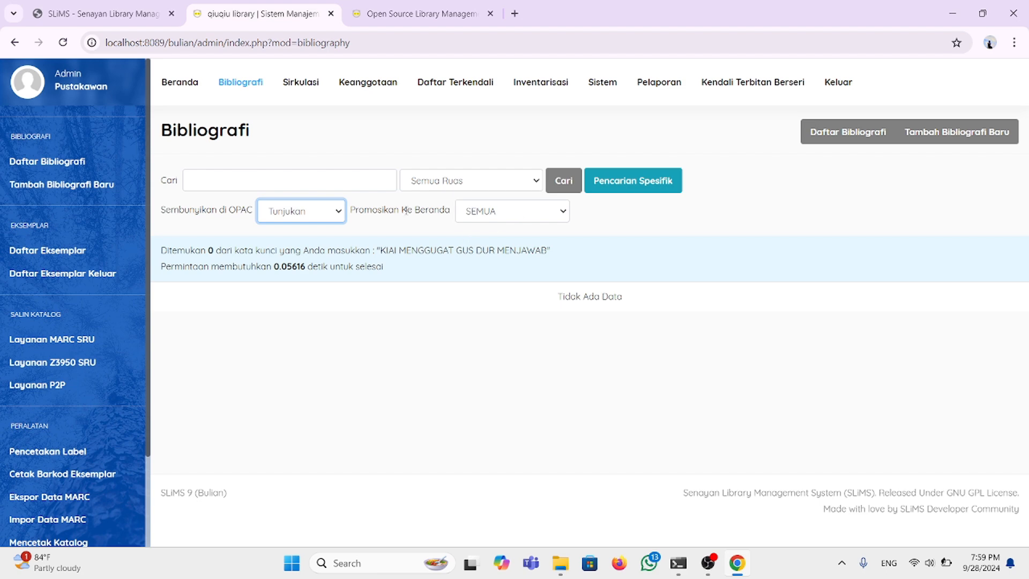
click(337, 212)
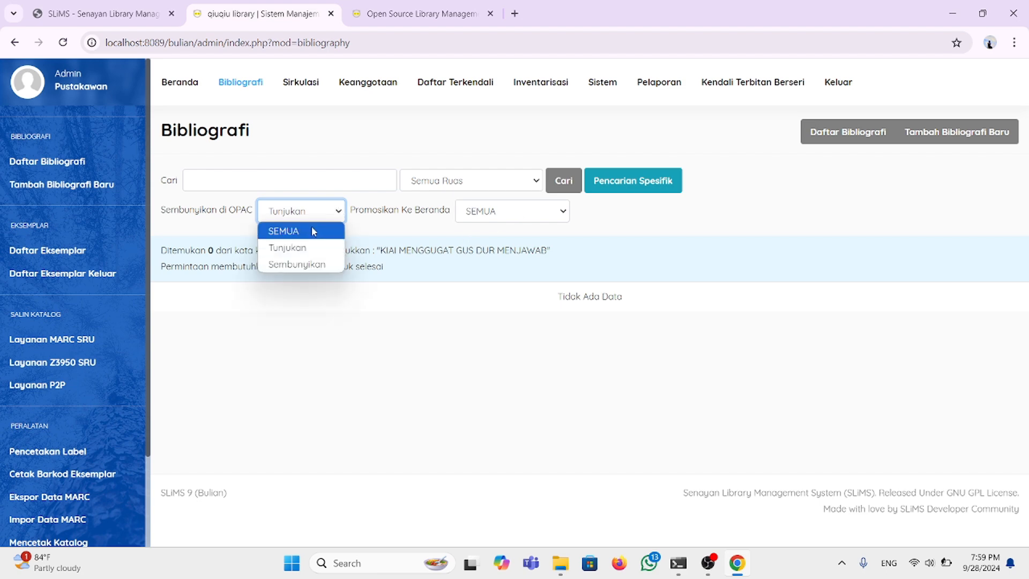
click(313, 230)
Step: Search twice for KIAI MENJERAT GUS DUR from past searches, finding 0 records
click(272, 187)
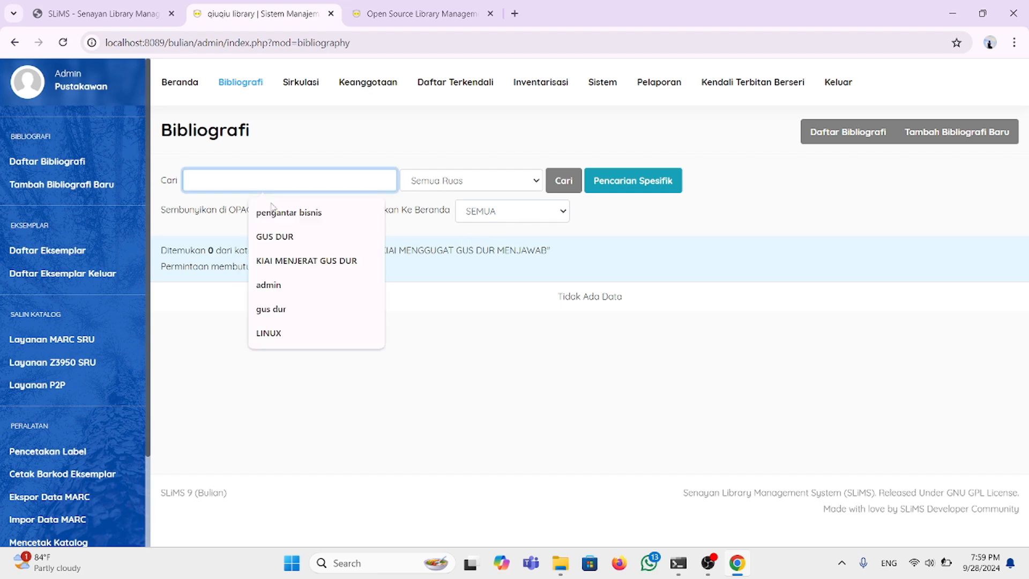
click(301, 261)
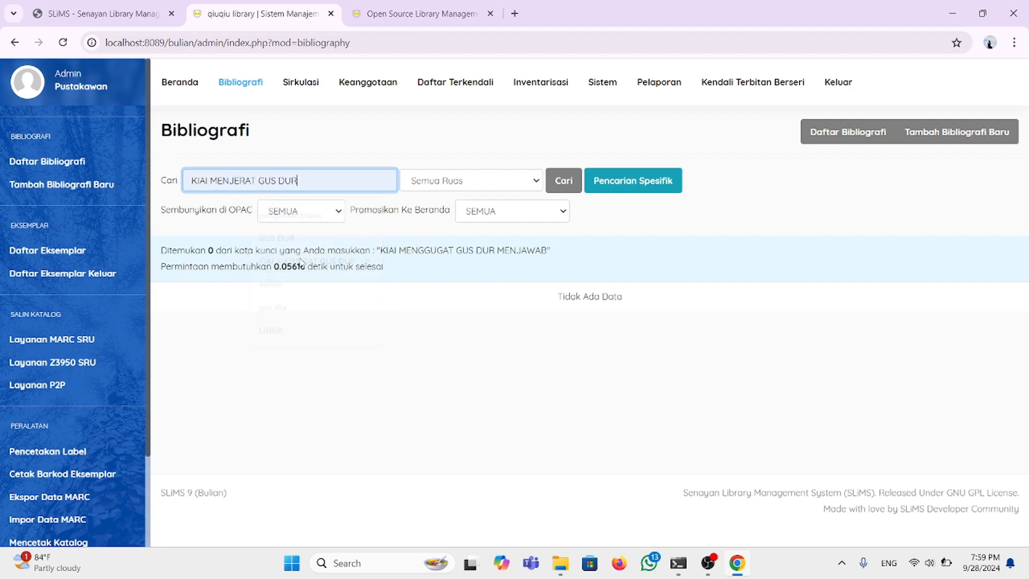
click(564, 185)
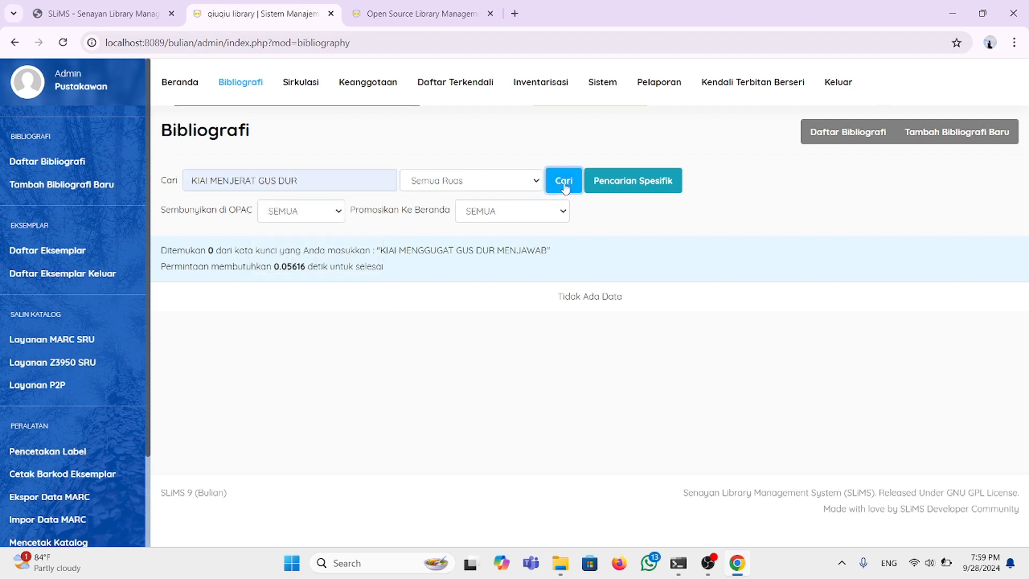
click(236, 181)
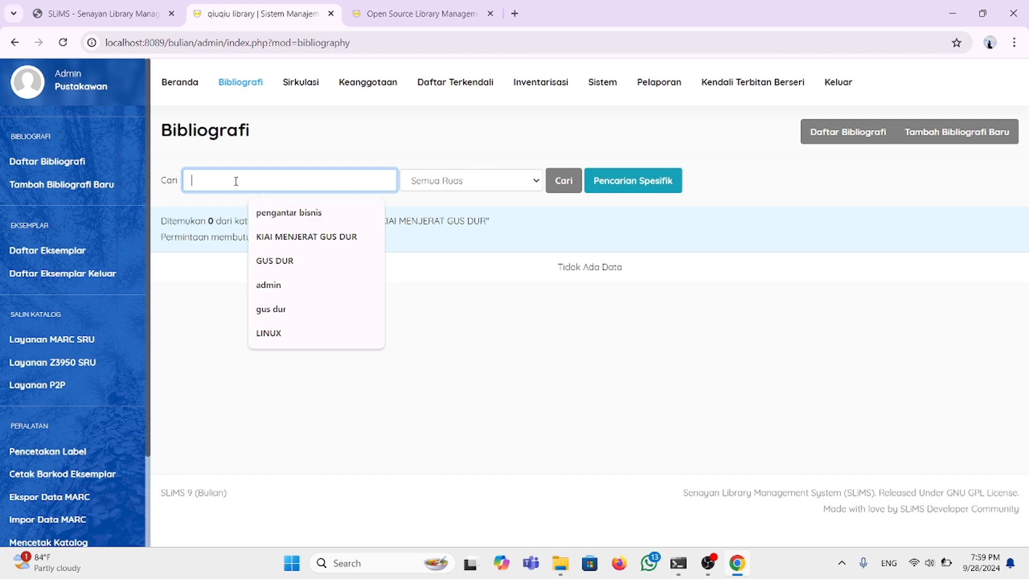
click(287, 245)
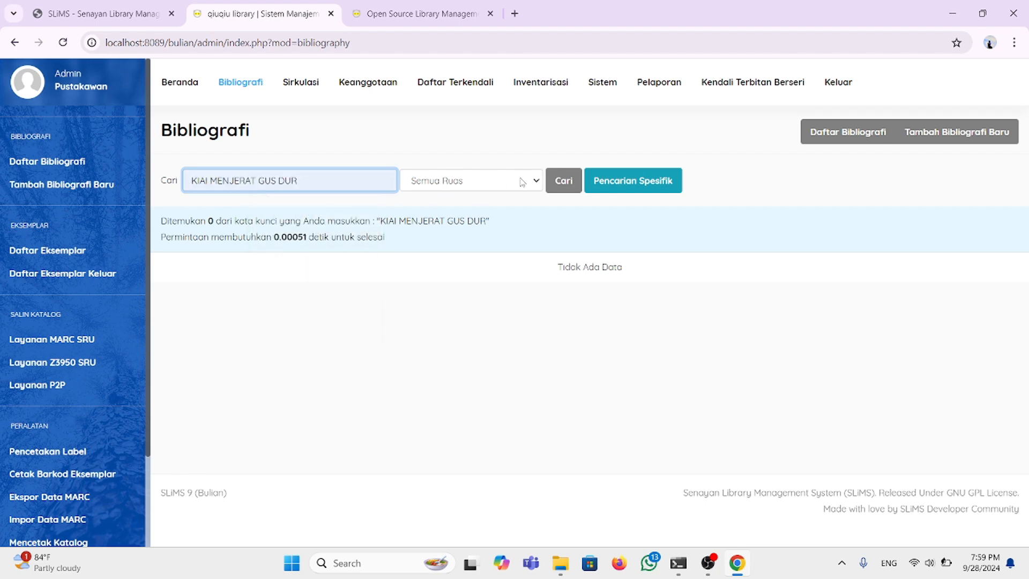
click(563, 181)
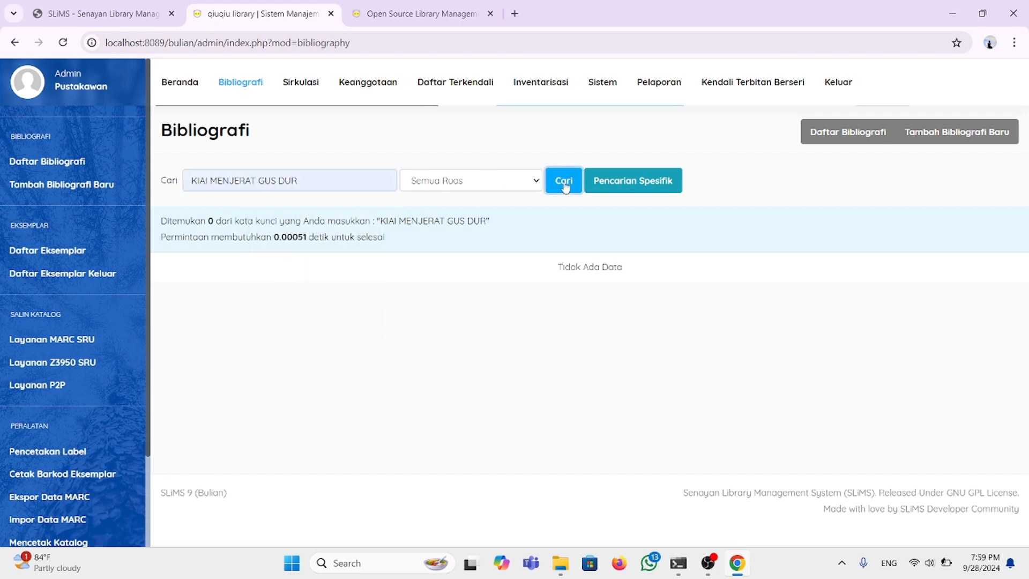
Step: Rerun the KIAI MENJERAT GUS DUR search from past search terms
click(220, 179)
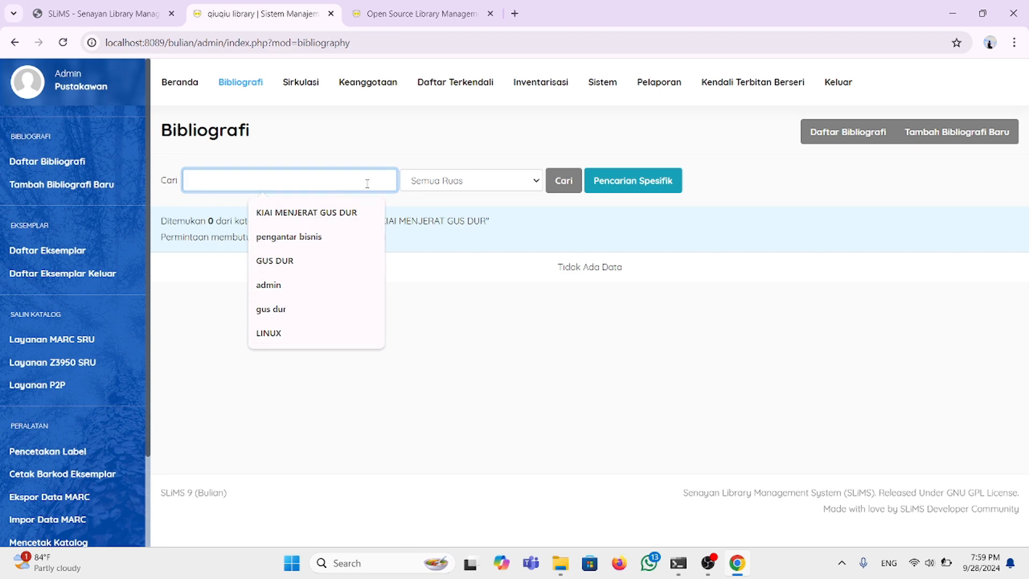
click(344, 210)
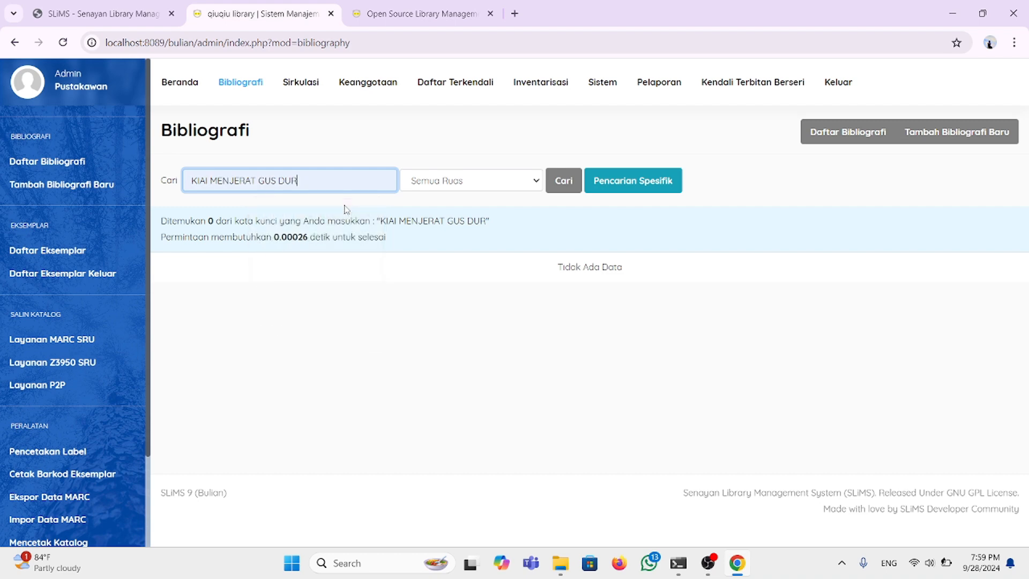
click(556, 186)
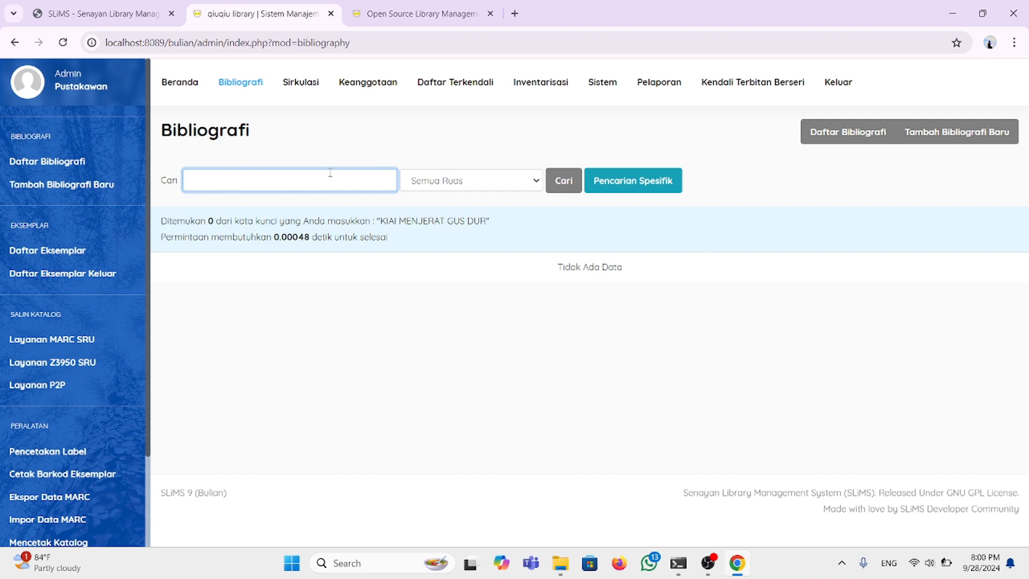
Step: Search for LINUX, listing Linux in a Nutshell and Cathedral and the Bazaar
click(296, 185)
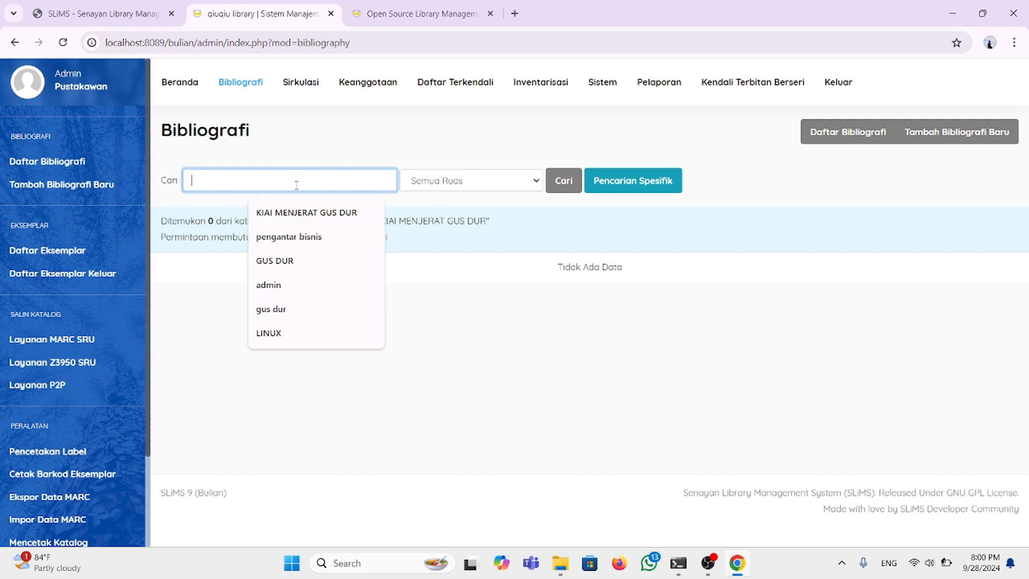
text(LIN)
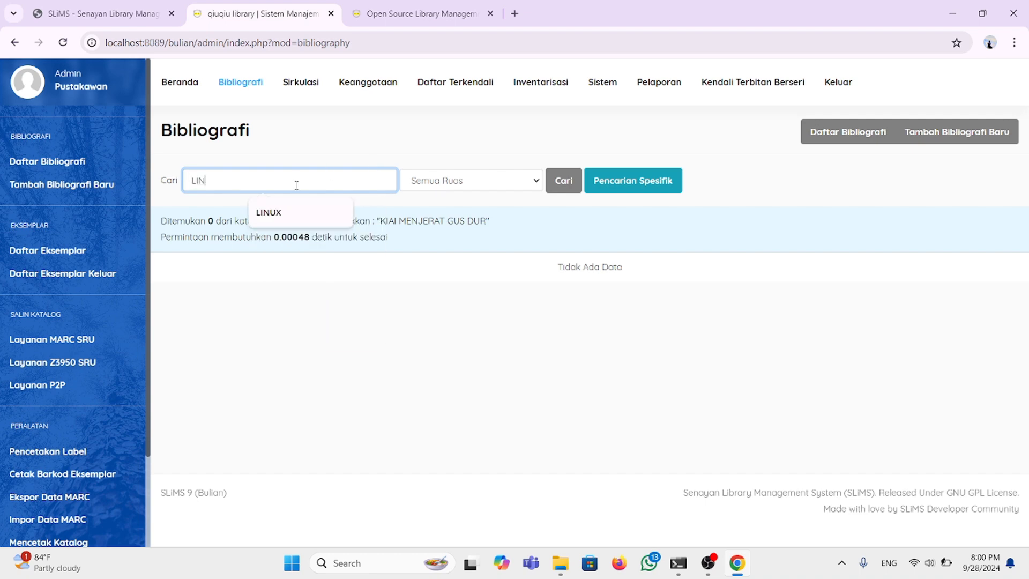
text(UX)
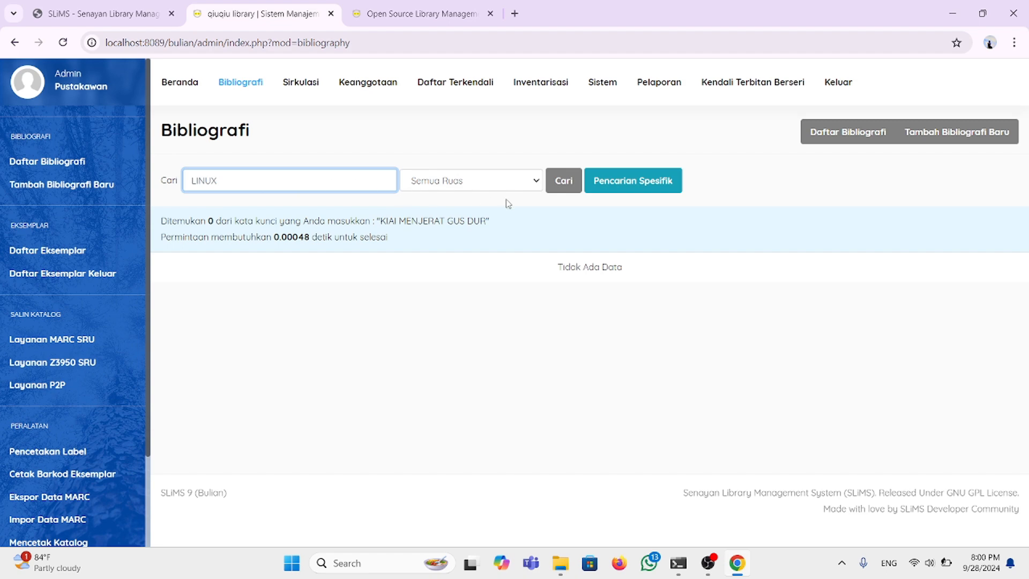
click(565, 186)
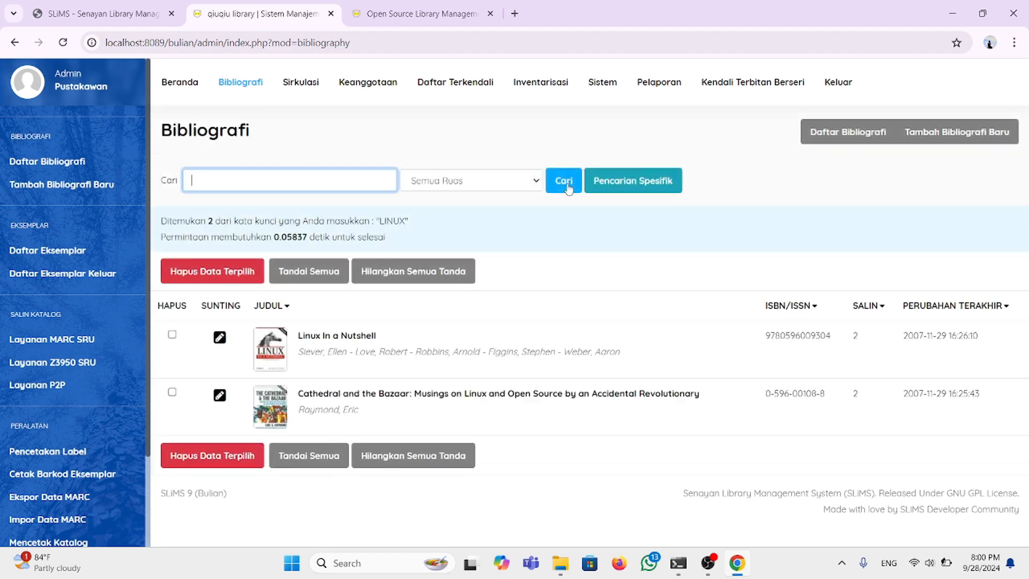
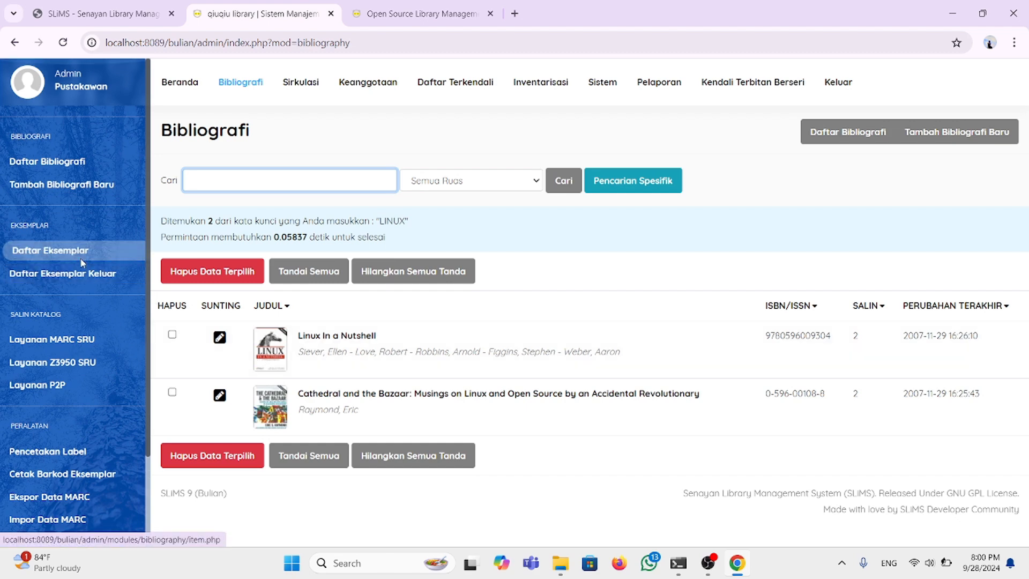
Step: Open Sistem's Pengaturan Pemintas page and look over the Bibliografi, Sirkulasi and Keanggotaan shortcuts
scroll(82, 265, down, 1)
scroll(82, 263, down, 2)
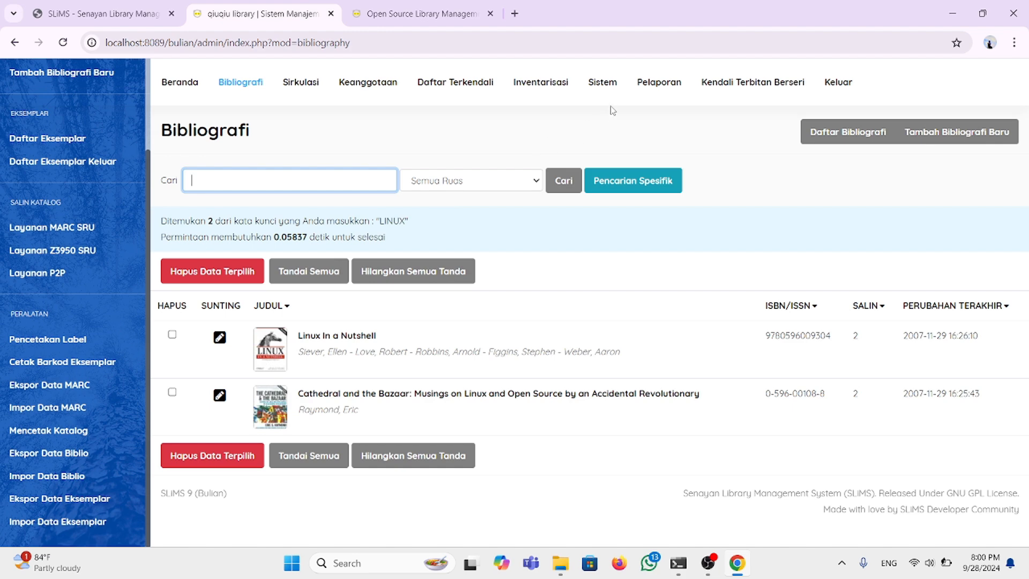
click(605, 86)
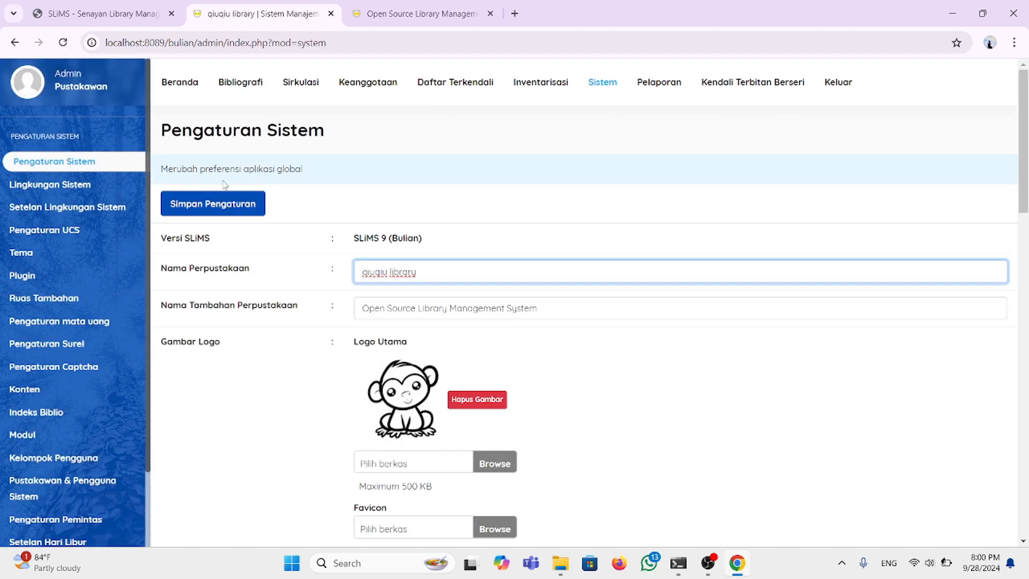
scroll(58, 406, down, 2)
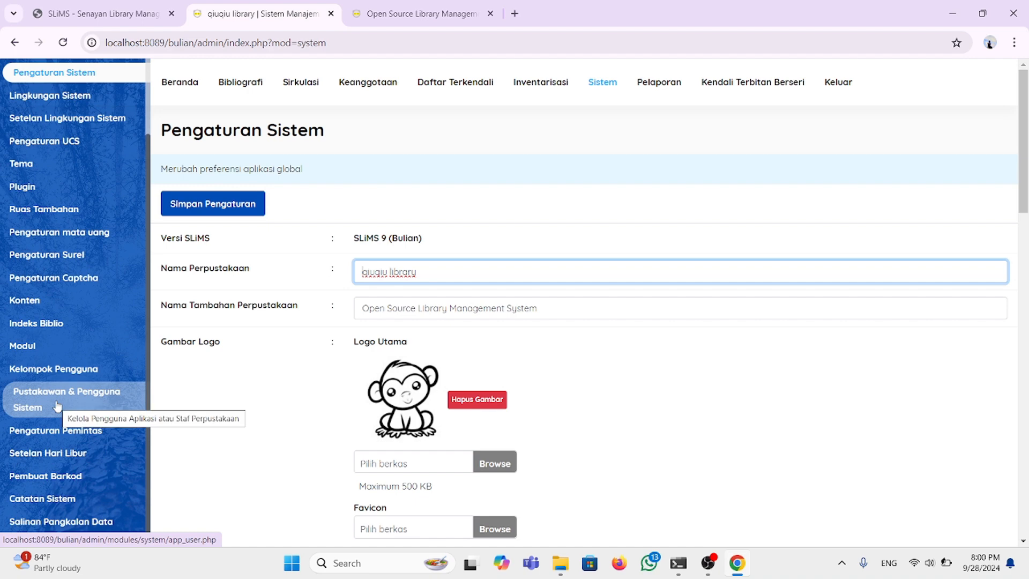
click(74, 438)
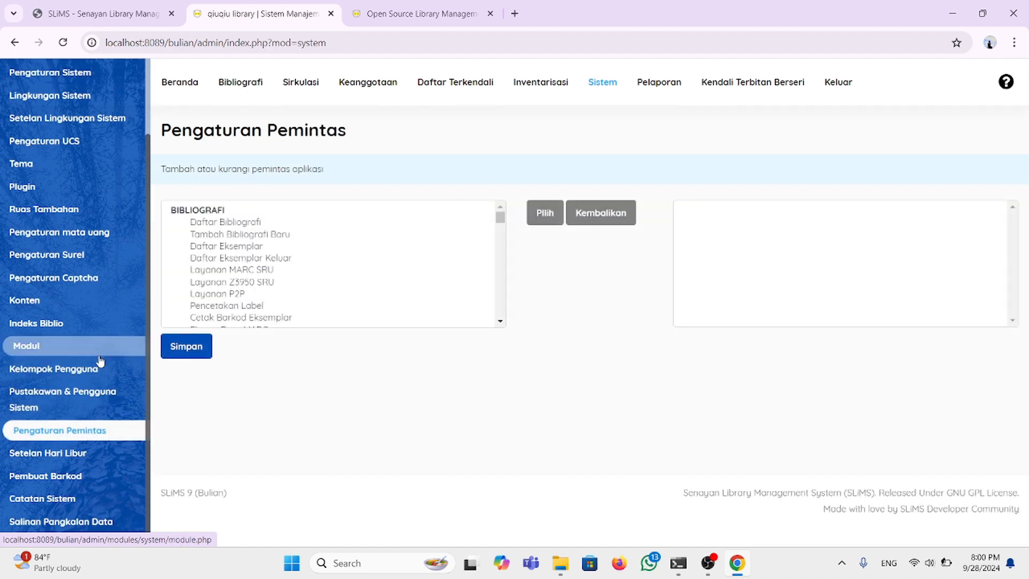
scroll(266, 262, down, 2)
scroll(266, 262, up, 2)
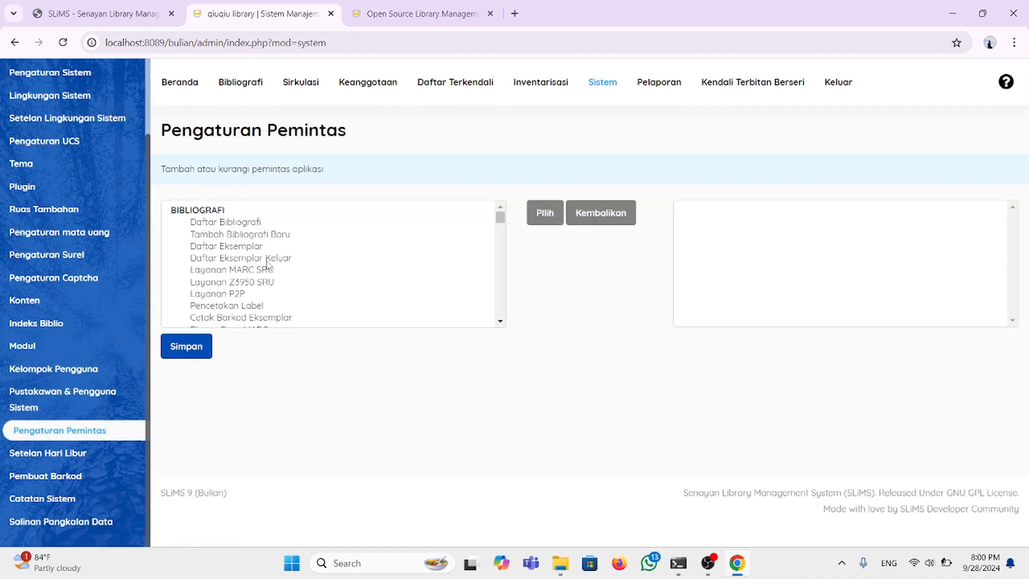
scroll(185, 293, down, 4)
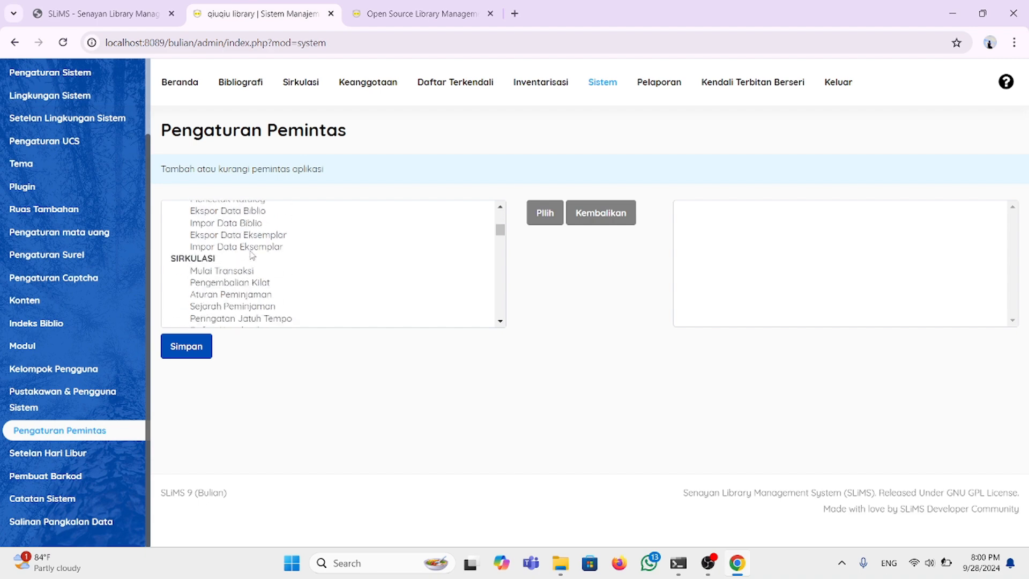
scroll(215, 287, down, 2)
scroll(216, 287, up, 6)
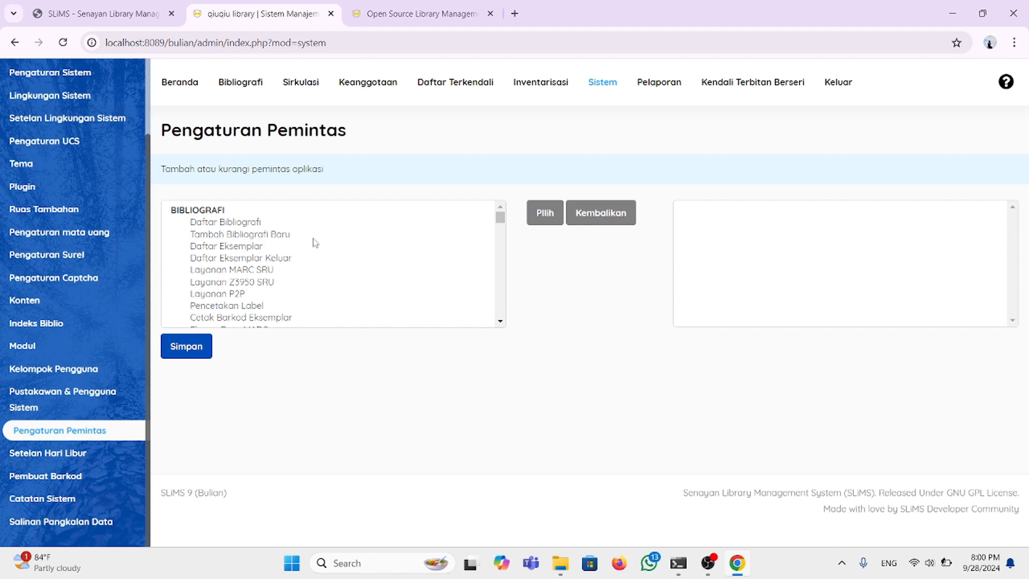
scroll(316, 243, down, 5)
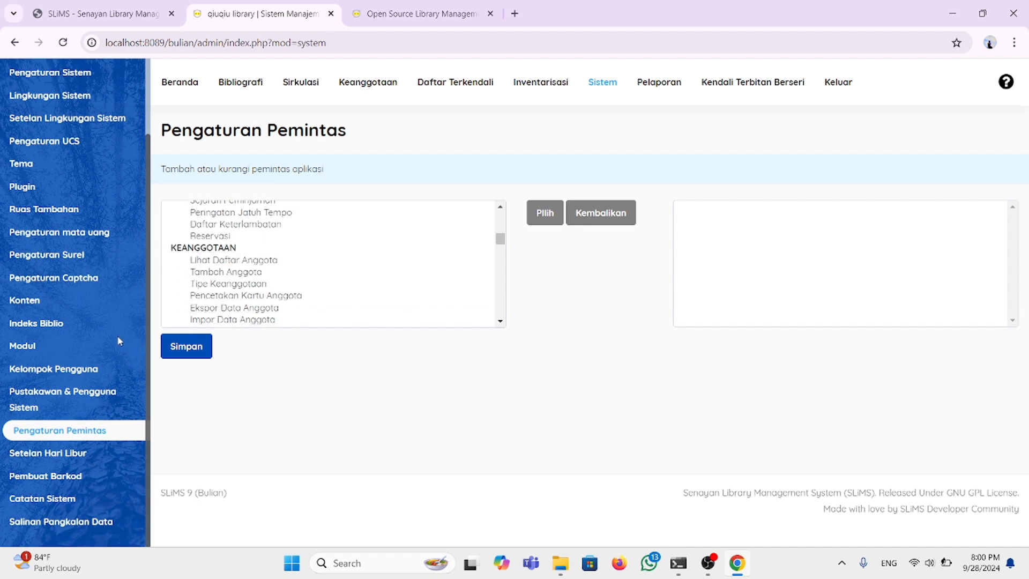
Step: In Setelan Hari Libur, uncheck Senin and Kamis, keep Minggu, and save the settings
click(51, 453)
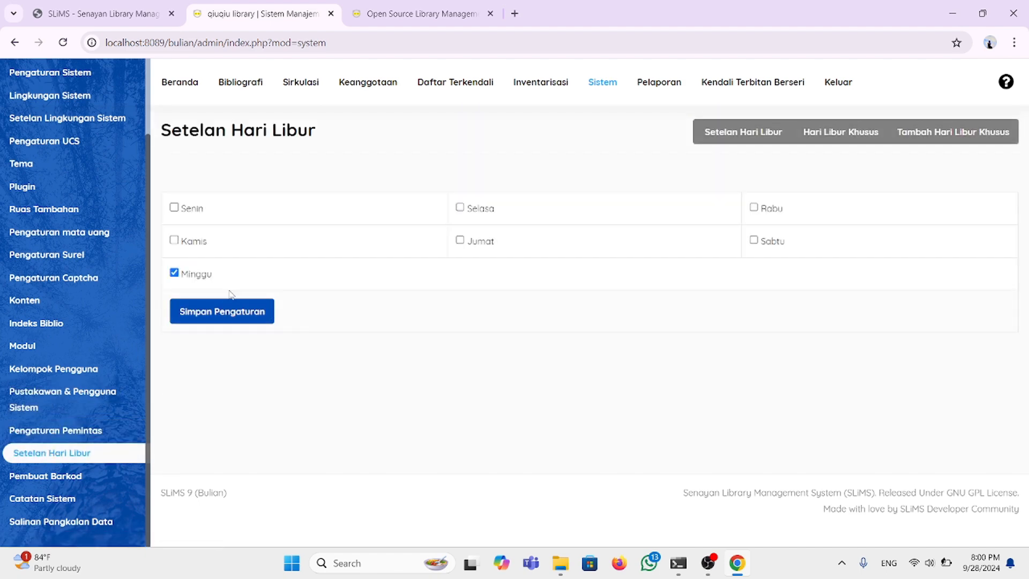
click(180, 211)
click(175, 241)
click(231, 312)
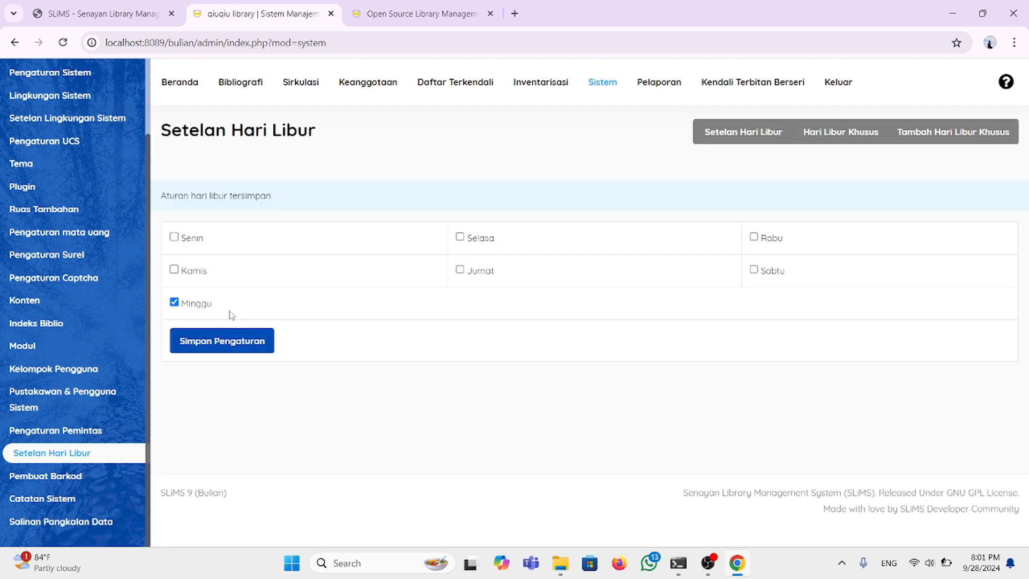
scroll(118, 314, up, 3)
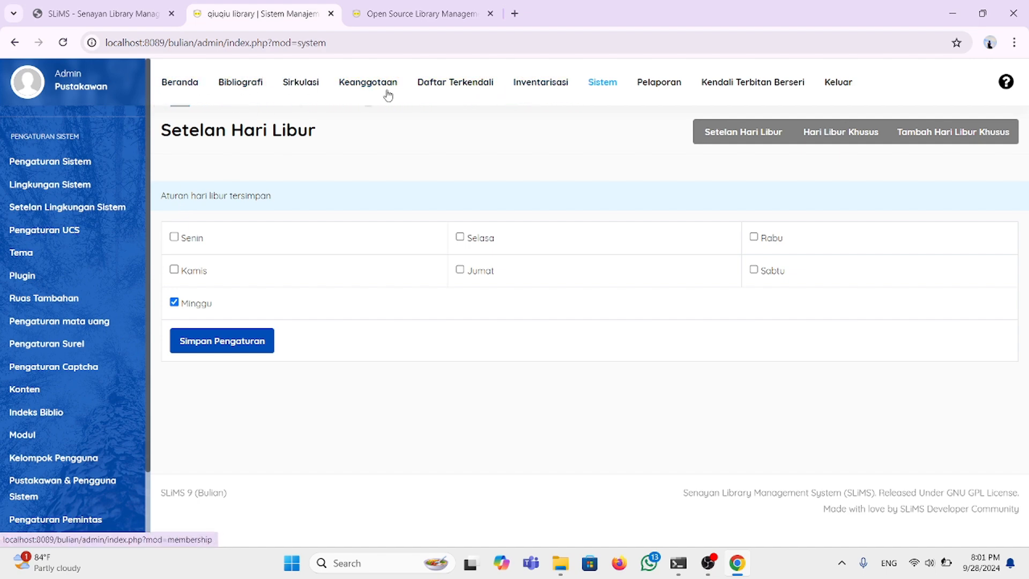
Step: Go via Beranda and Keanggotaan to Tipe Keanggotaan, which lists the Standard type
click(187, 83)
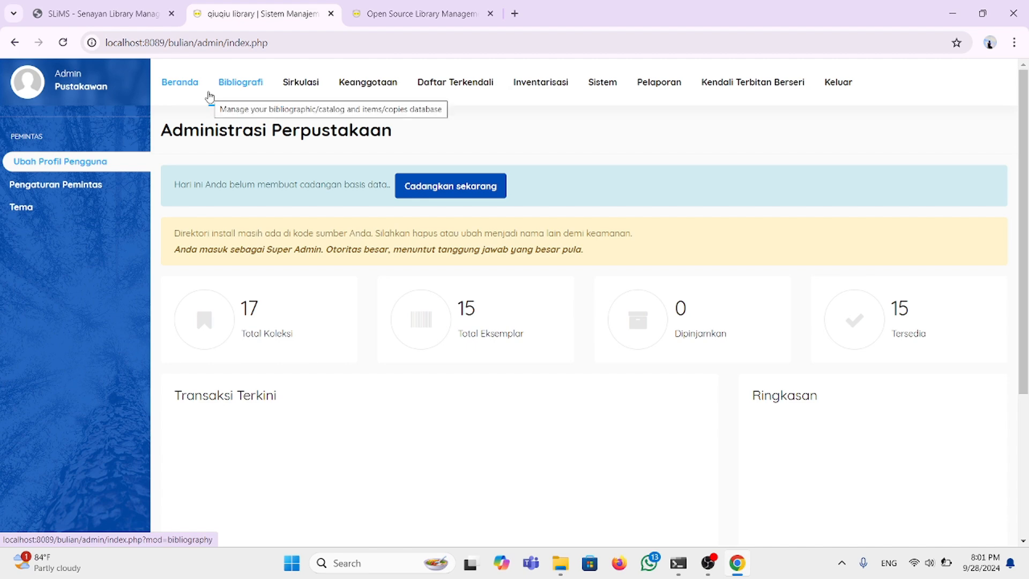
click(374, 89)
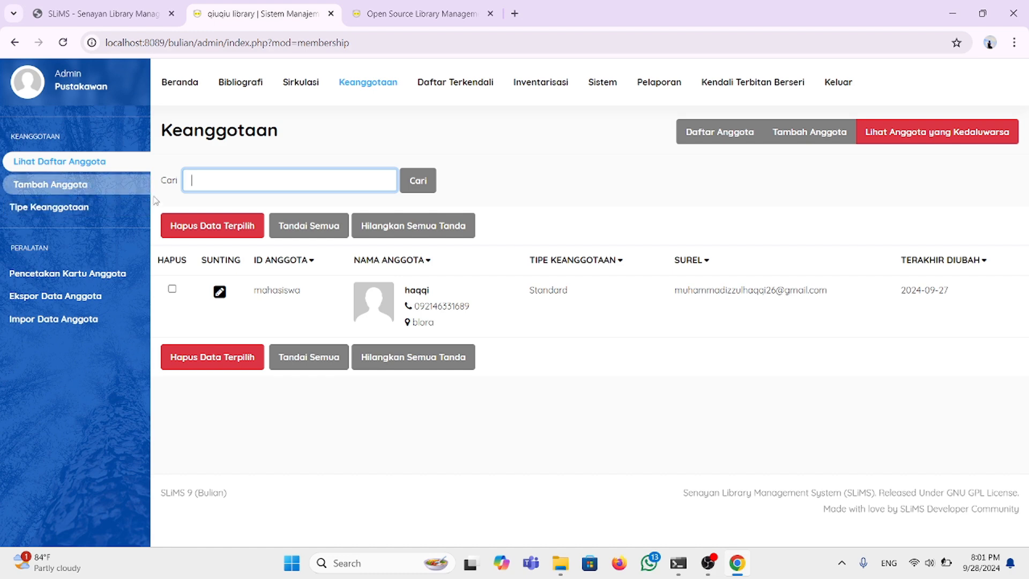
click(88, 212)
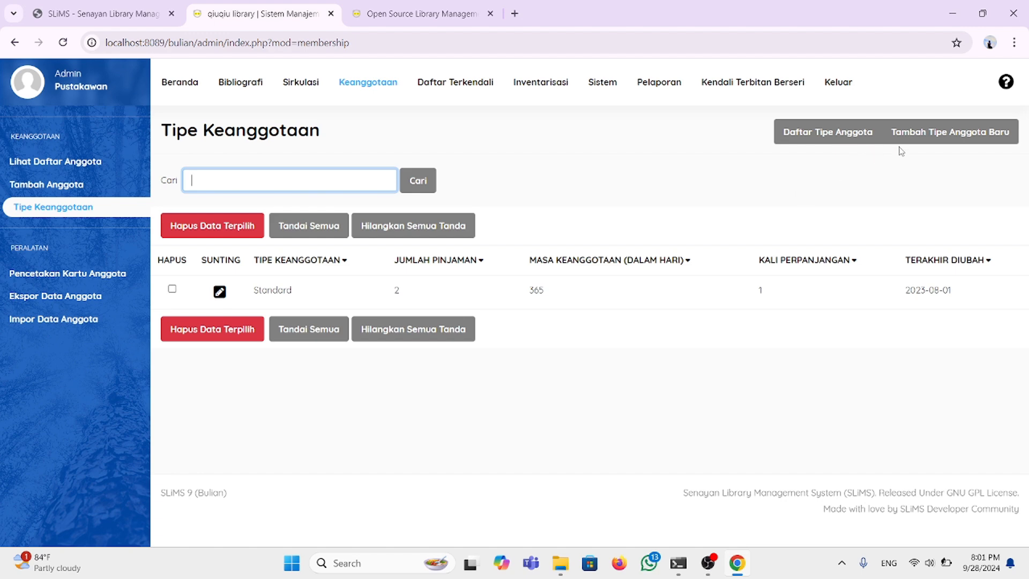
Step: Add a new membership type, fill the name with the pemustaka suggestion, and go to Jumlah Pinjaman
click(927, 139)
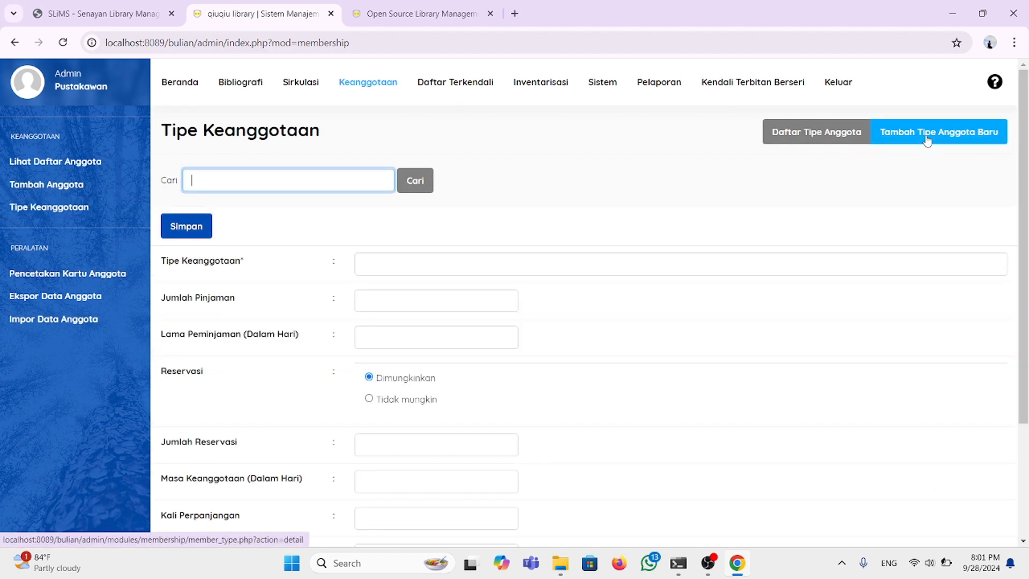
click(437, 268)
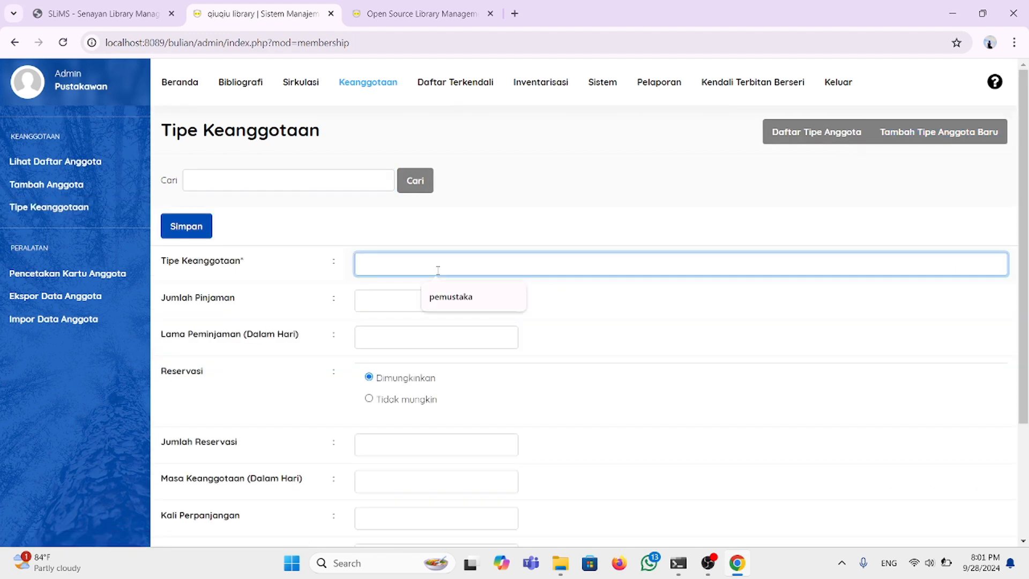
click(453, 297)
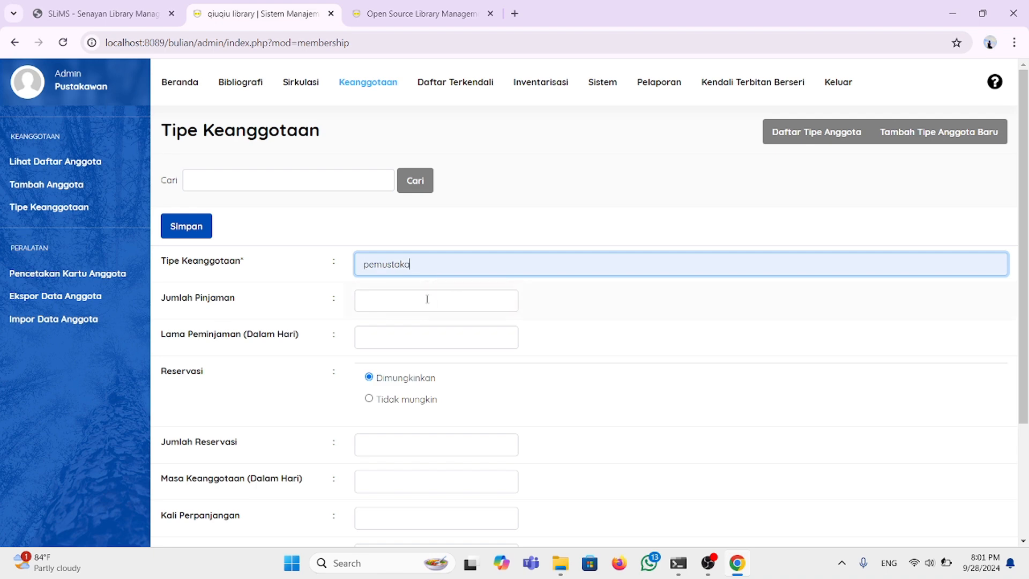
click(400, 300)
scroll(398, 298, down, 1)
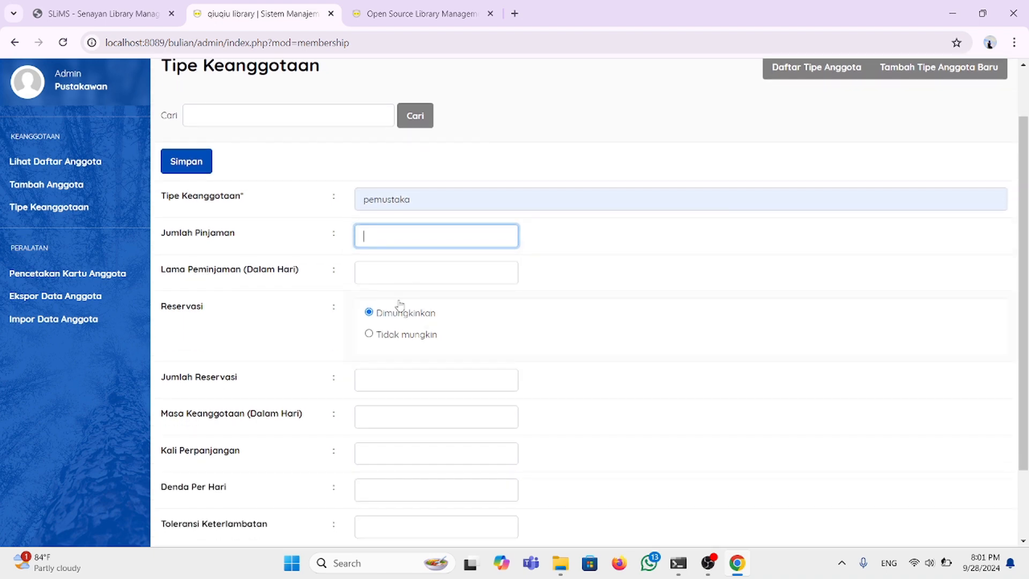
scroll(384, 427, down, 2)
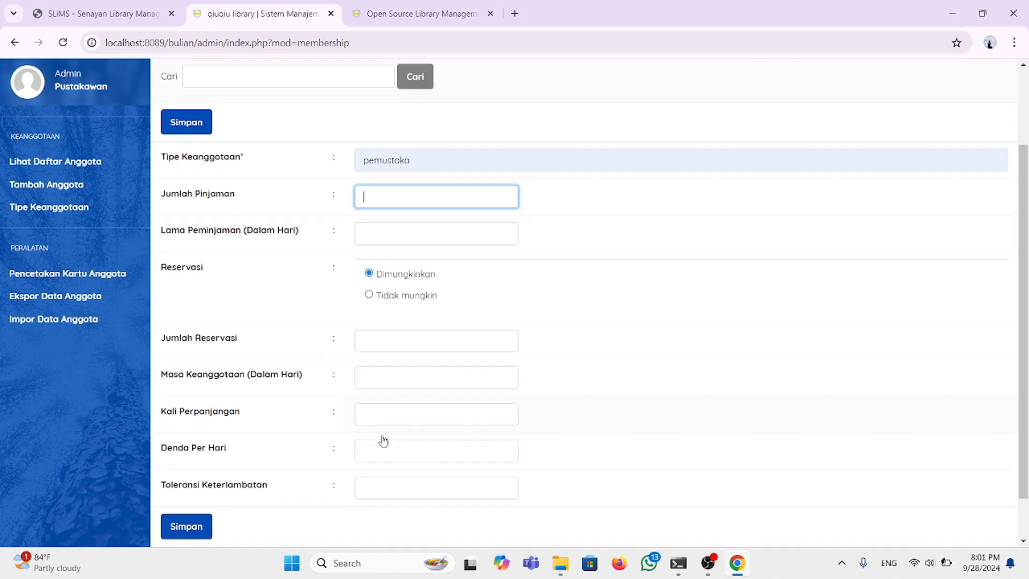
scroll(382, 434, up, 1)
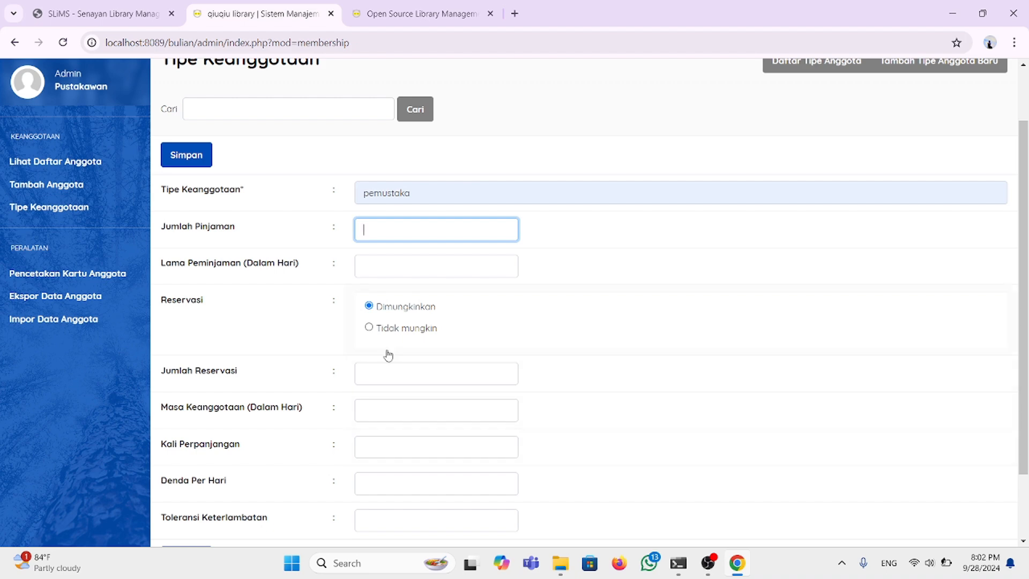
click(378, 237)
scroll(379, 239, down, 1)
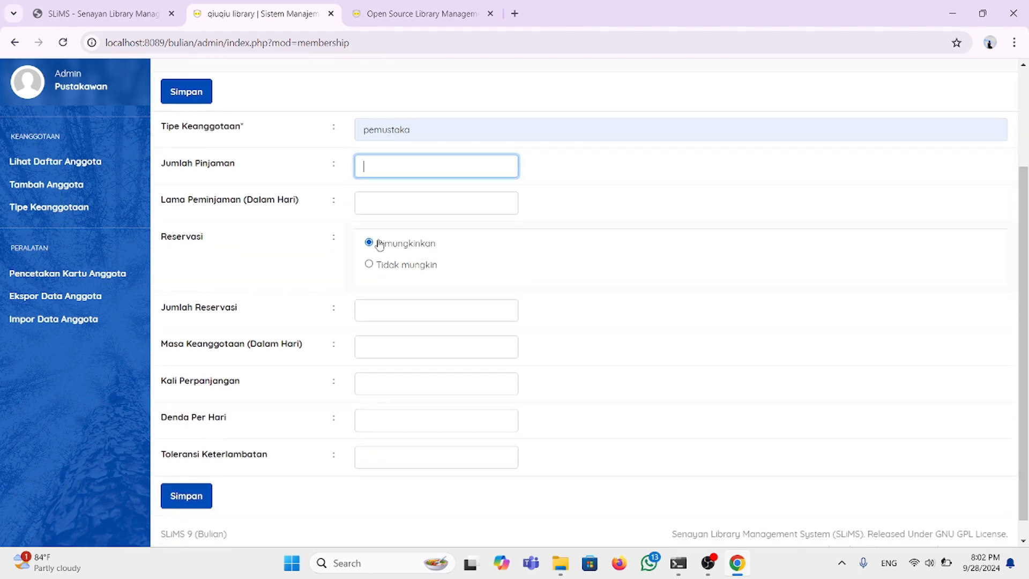
scroll(380, 245, down, 1)
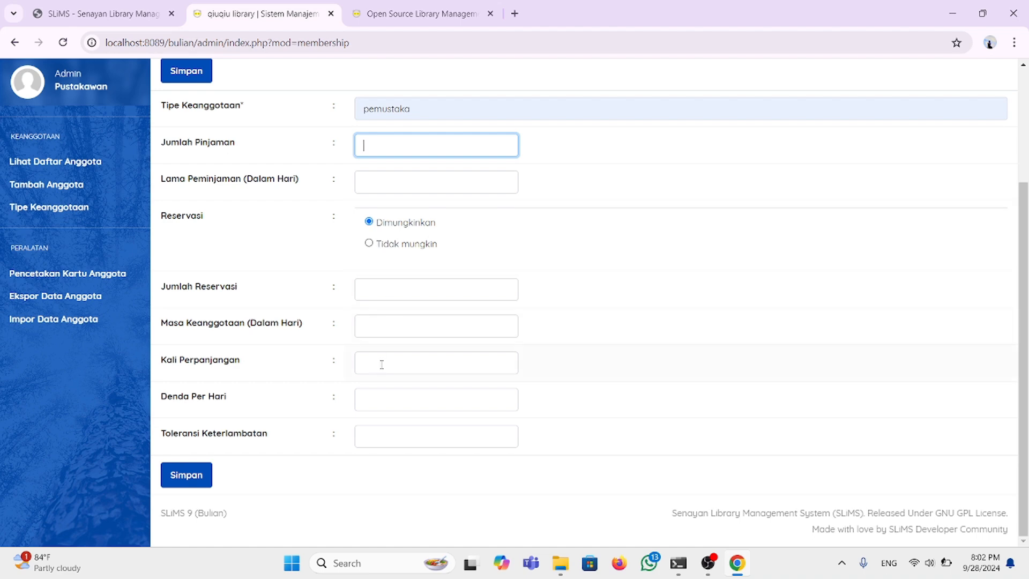
scroll(386, 260, up, 2)
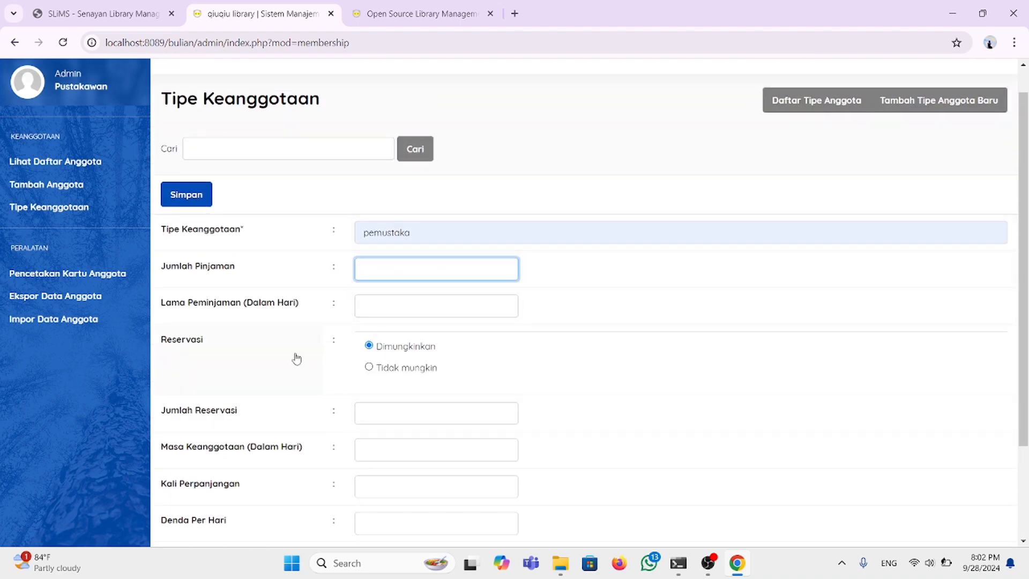
Step: Open the add-member form and enter member ID 123 and the member's name
click(78, 188)
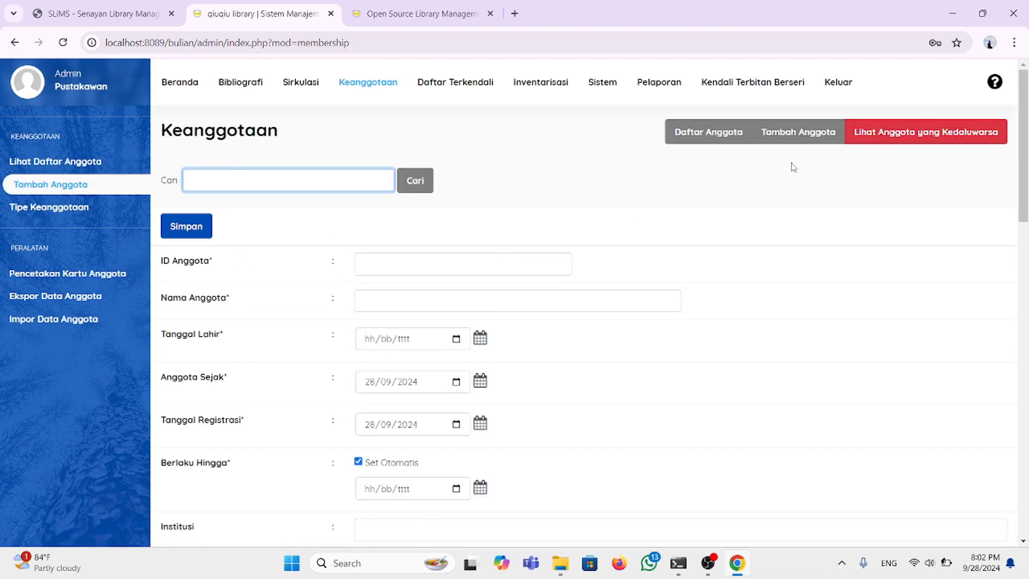
click(375, 261)
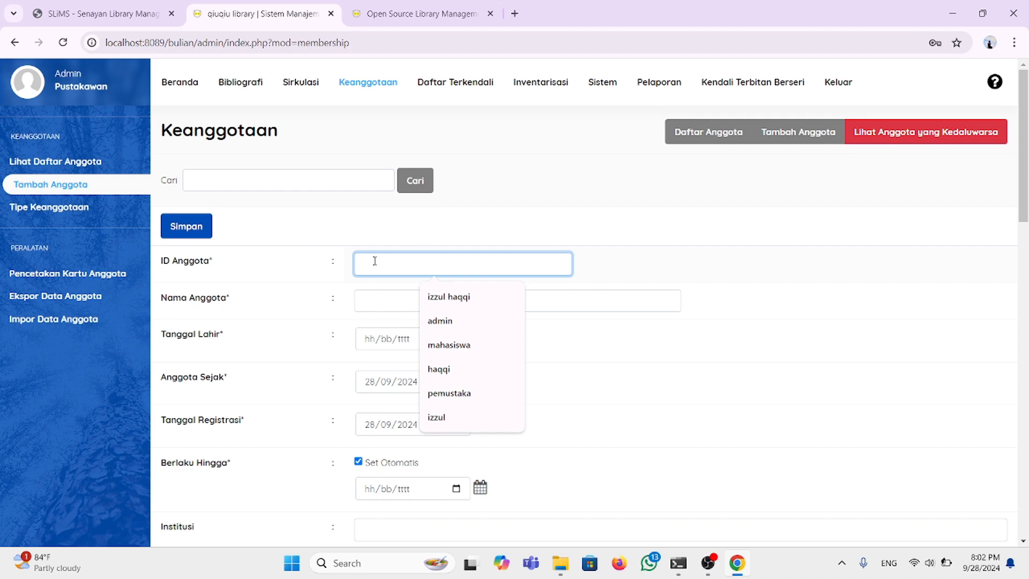
text(123456)
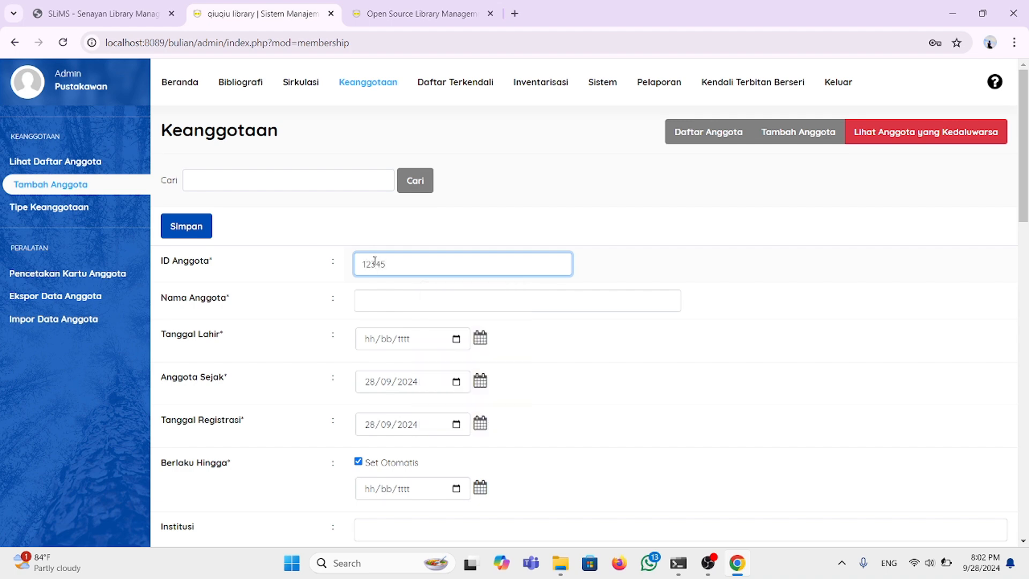
click(400, 298)
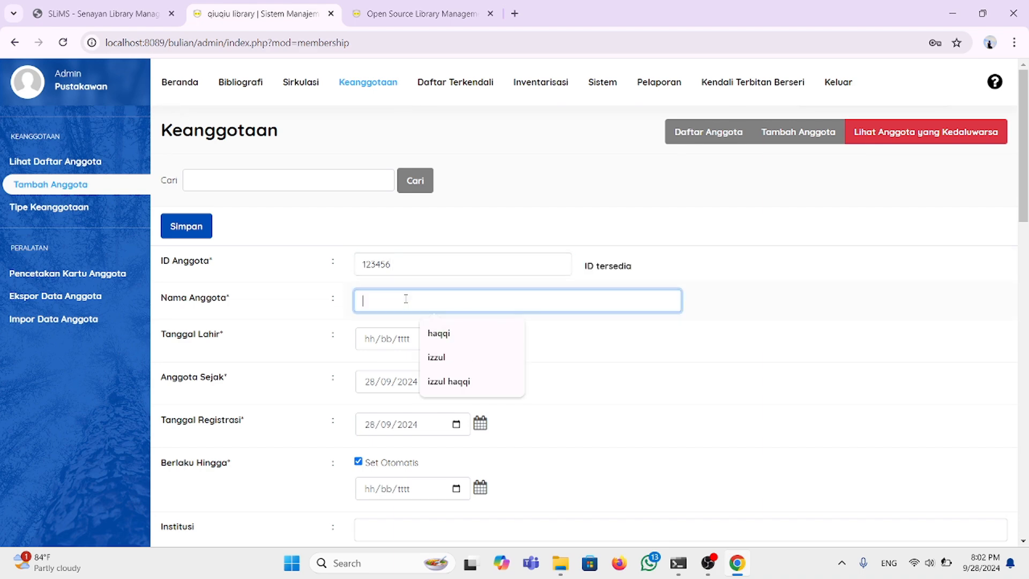
text(DON)
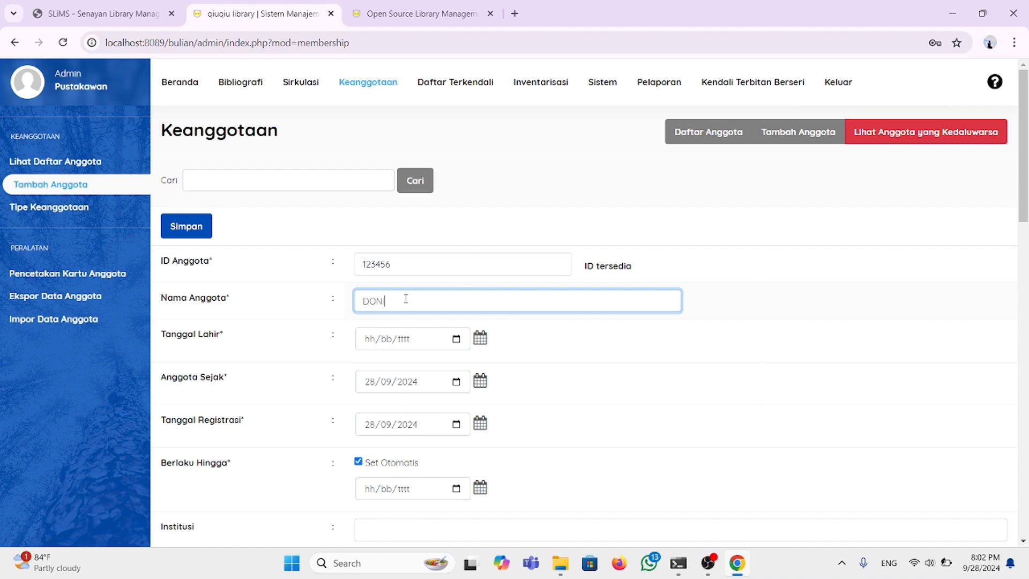
key(BackSpace)
key(BackSpace)
Step: Set the birth date to 05/06/2002 with the date picker
click(480, 338)
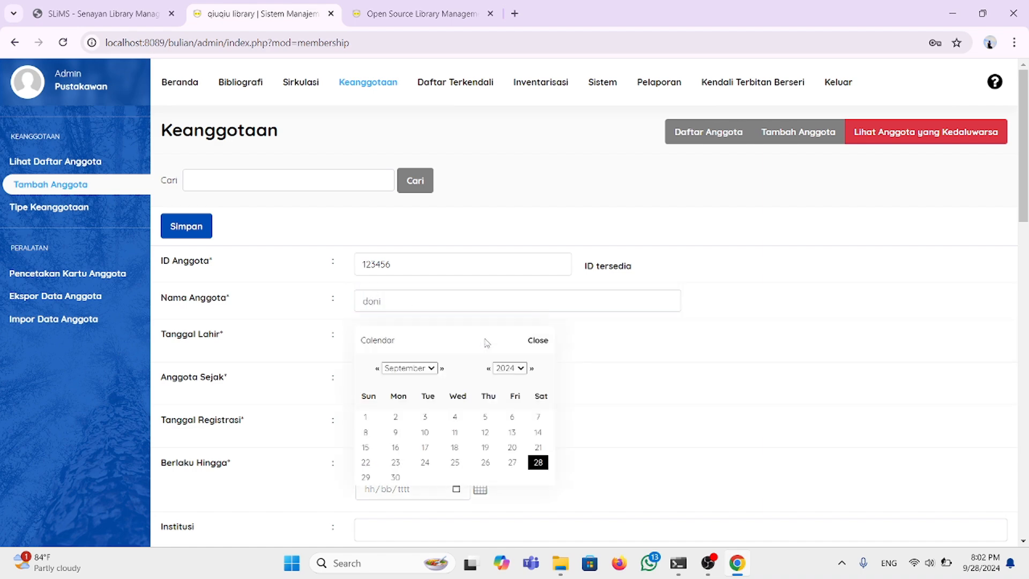
click(519, 368)
scroll(498, 215, up, 2)
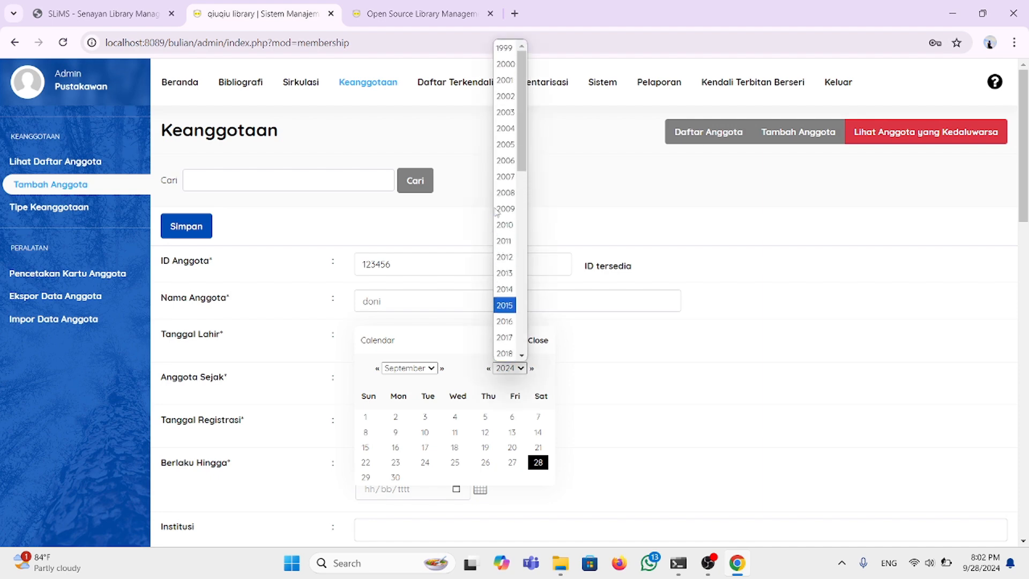
click(512, 97)
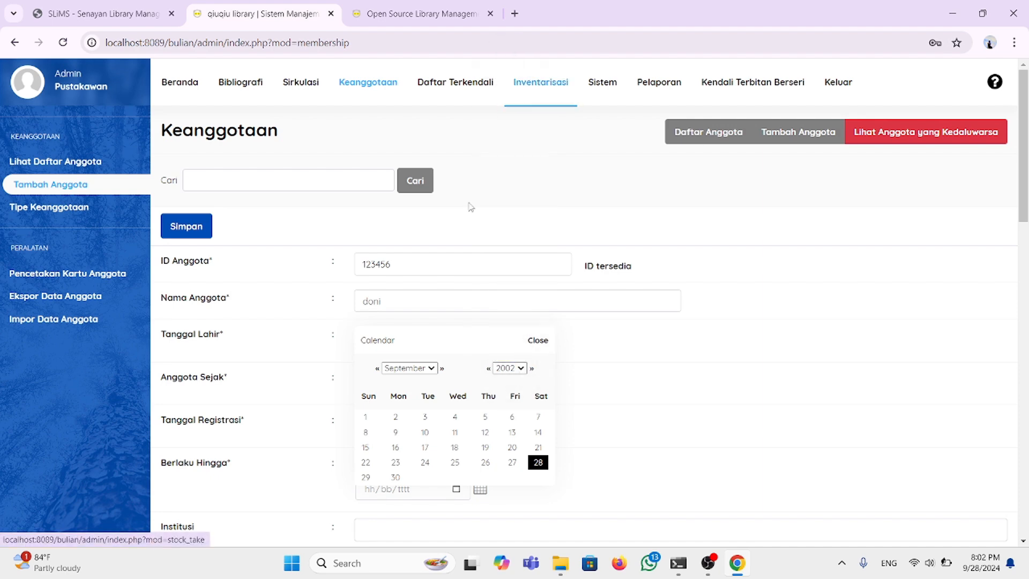
click(433, 369)
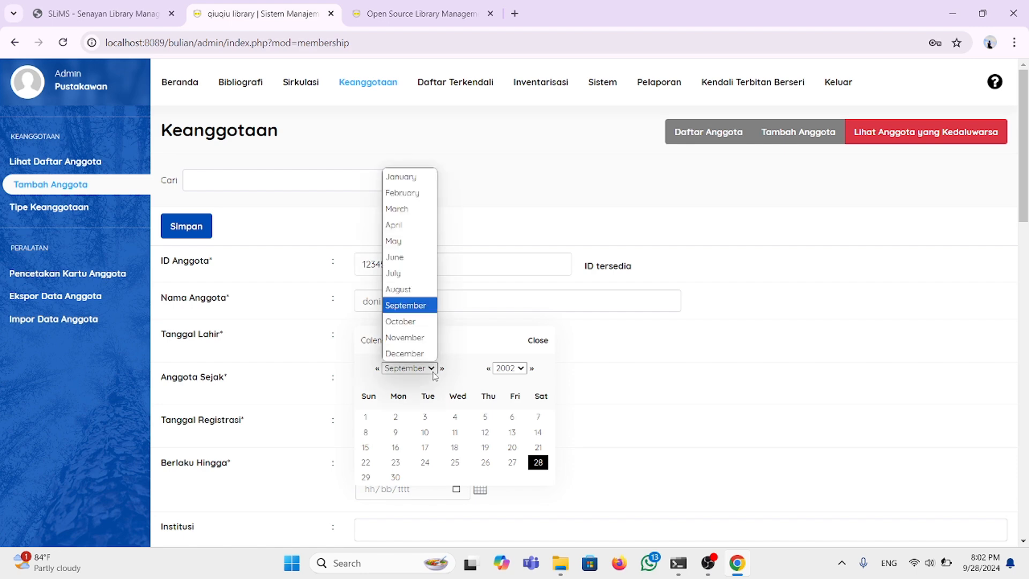
click(416, 257)
click(452, 432)
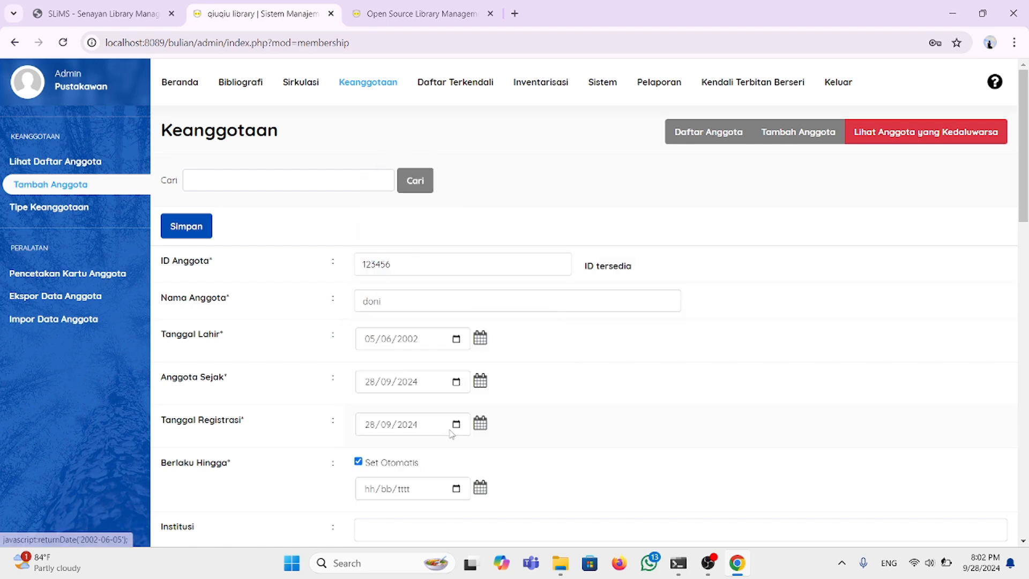
scroll(452, 434, down, 2)
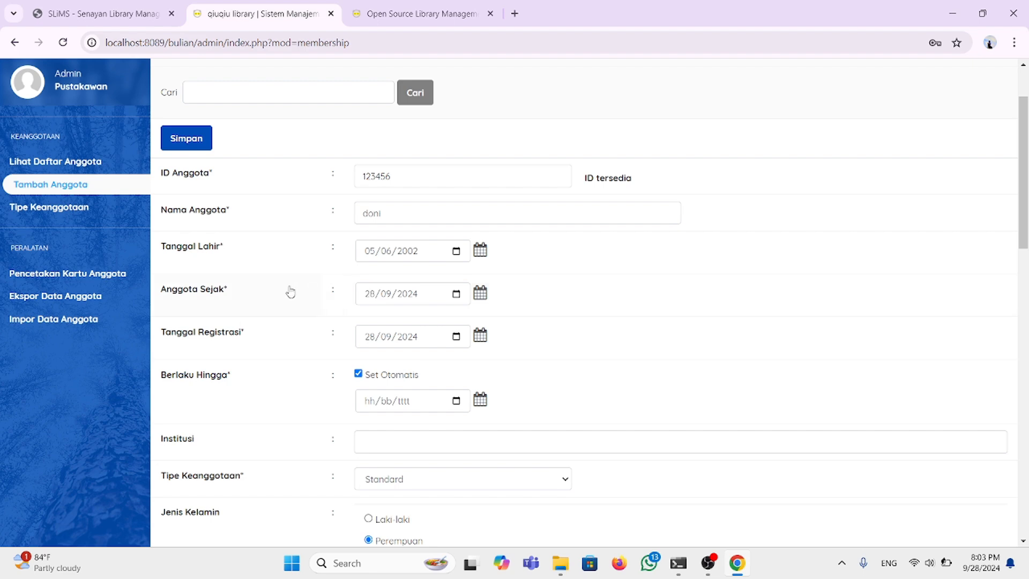
Step: Set the member-since date to 29/01/2010
click(480, 293)
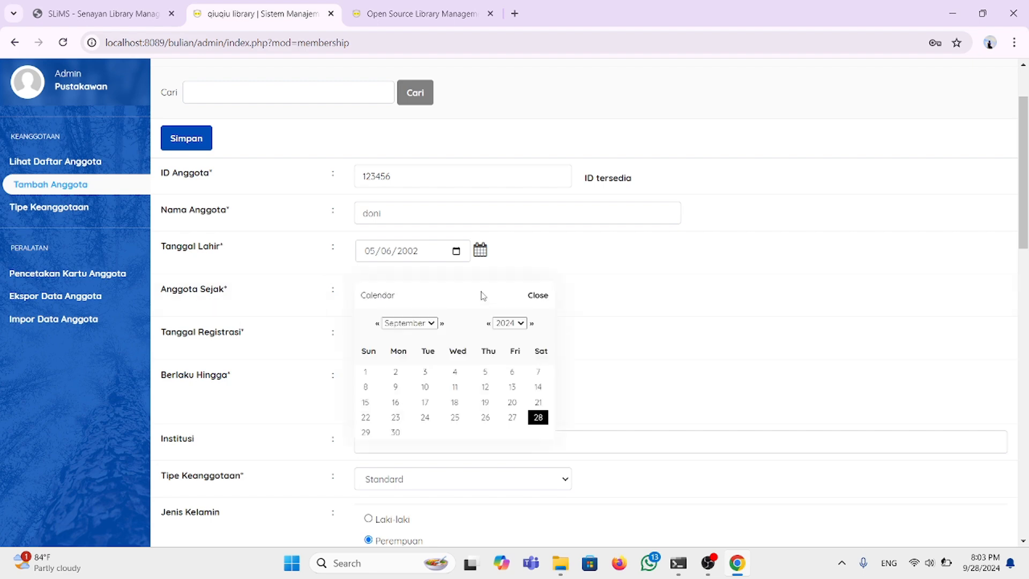
click(520, 323)
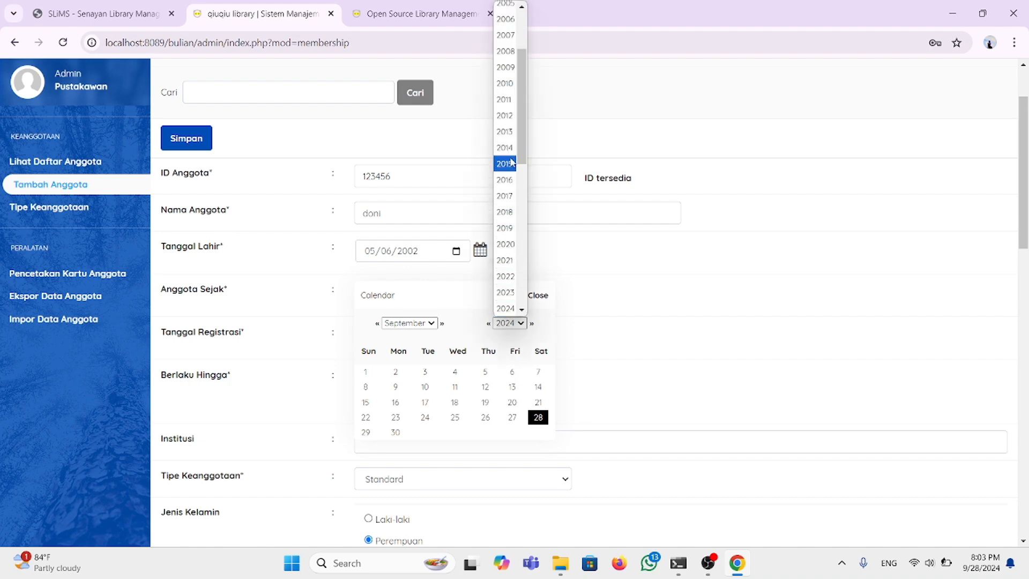
click(509, 87)
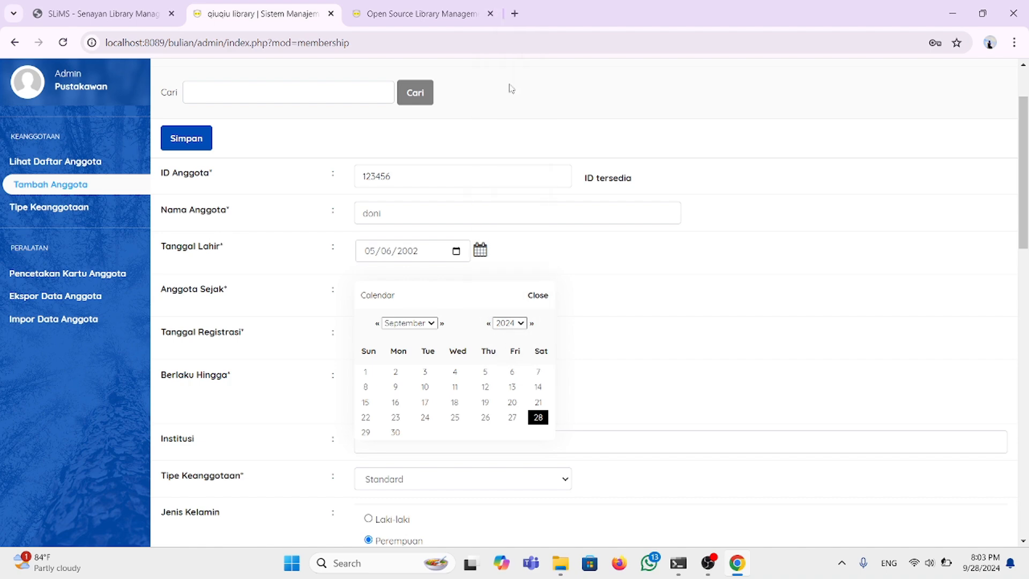
click(438, 324)
click(424, 342)
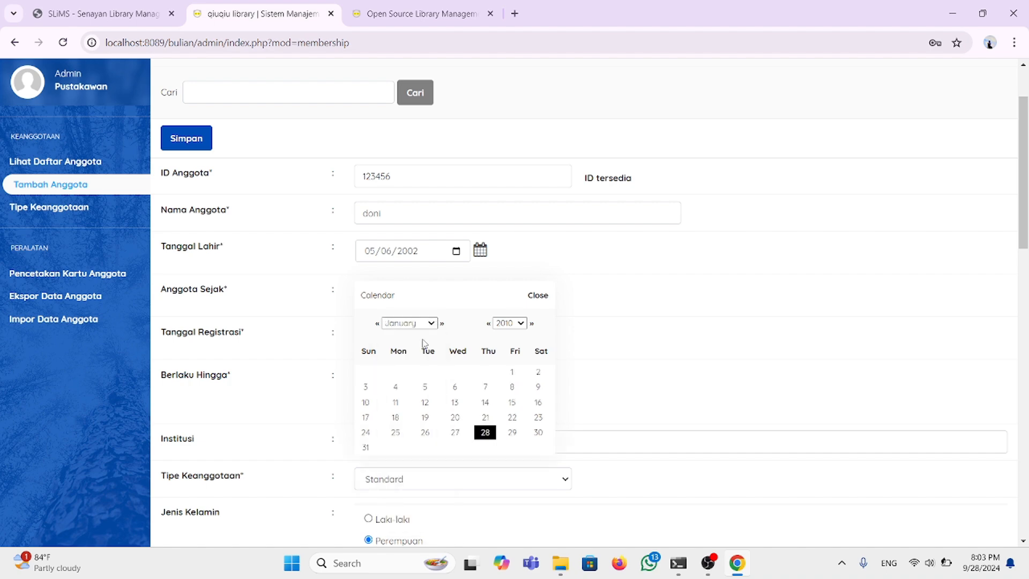
click(512, 432)
scroll(450, 395, down, 1)
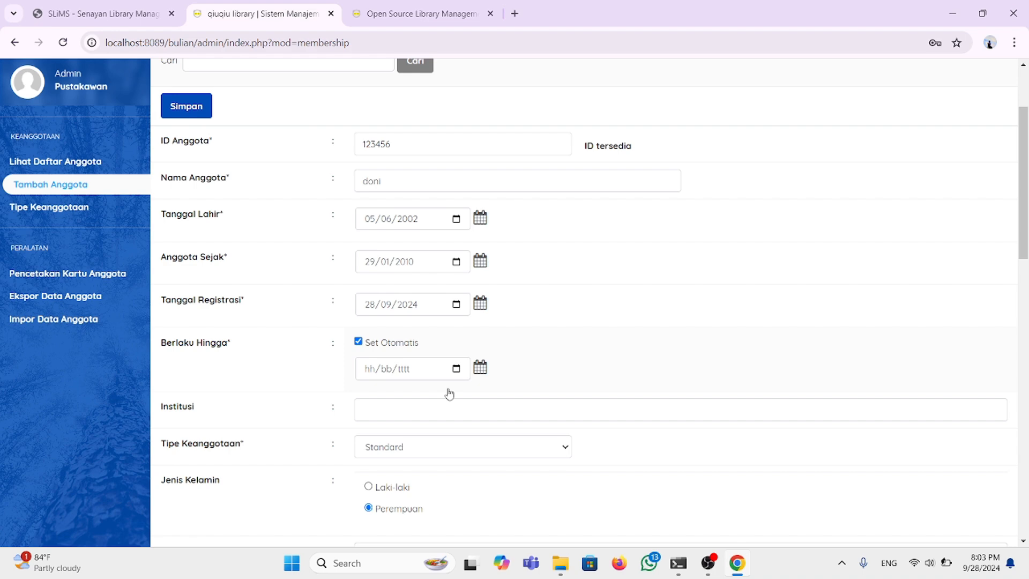
Step: Set the registration date to 29/01/2010
click(480, 304)
click(520, 334)
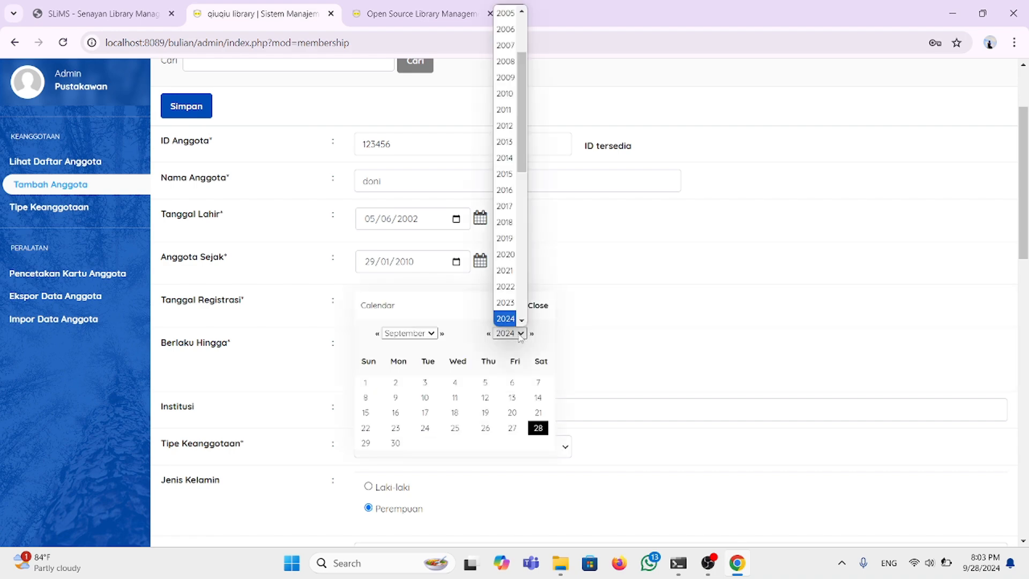
click(508, 99)
click(434, 333)
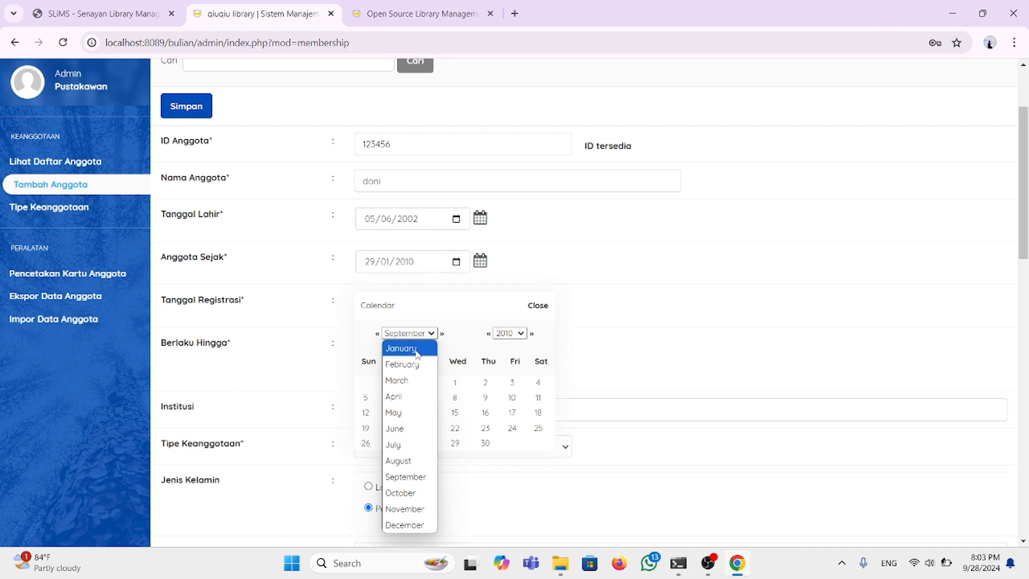
click(418, 349)
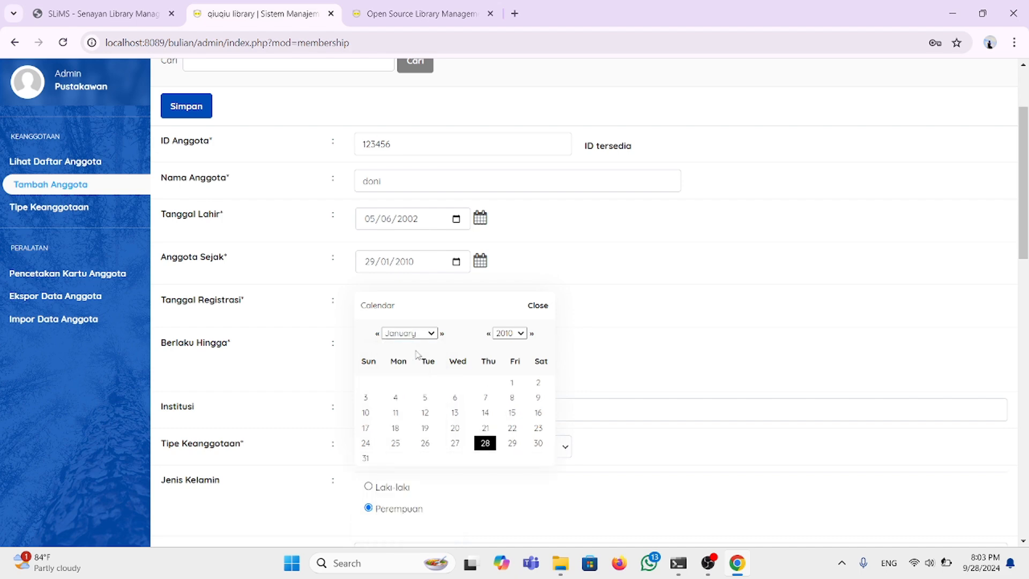
click(512, 444)
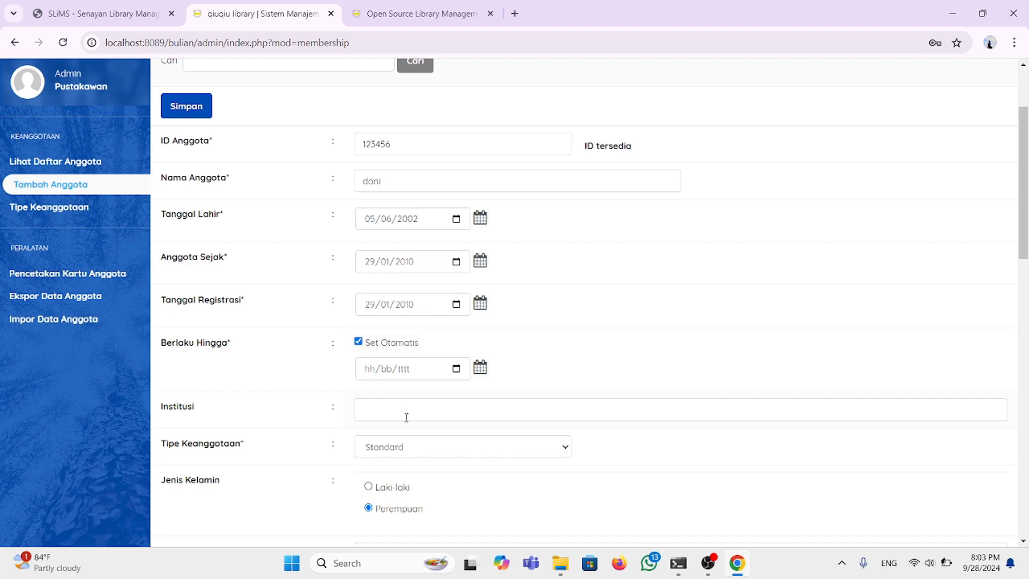
scroll(407, 421, down, 2)
Step: Set institution to uin wado, membership type Standard, and gender male
click(408, 308)
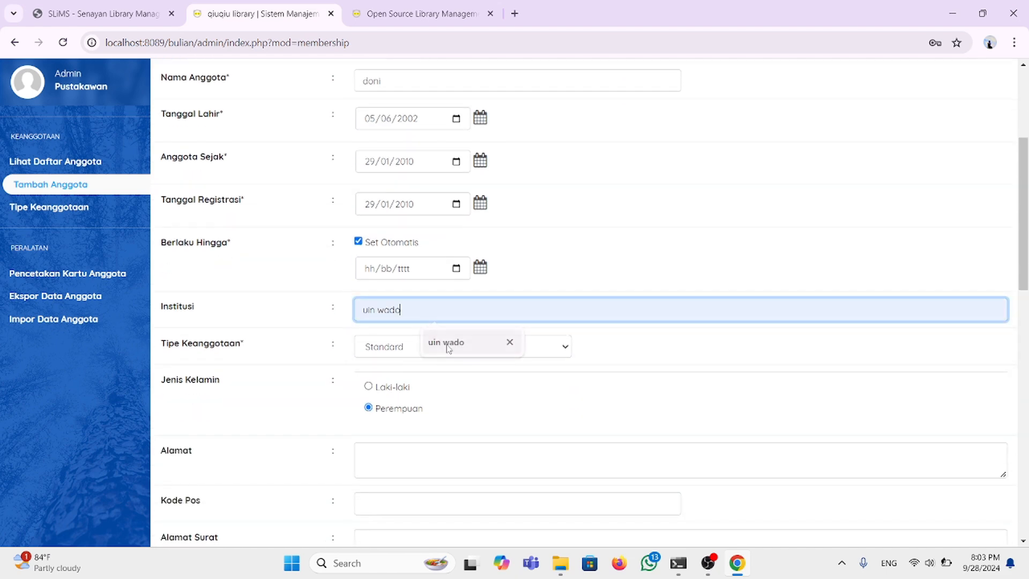
click(448, 346)
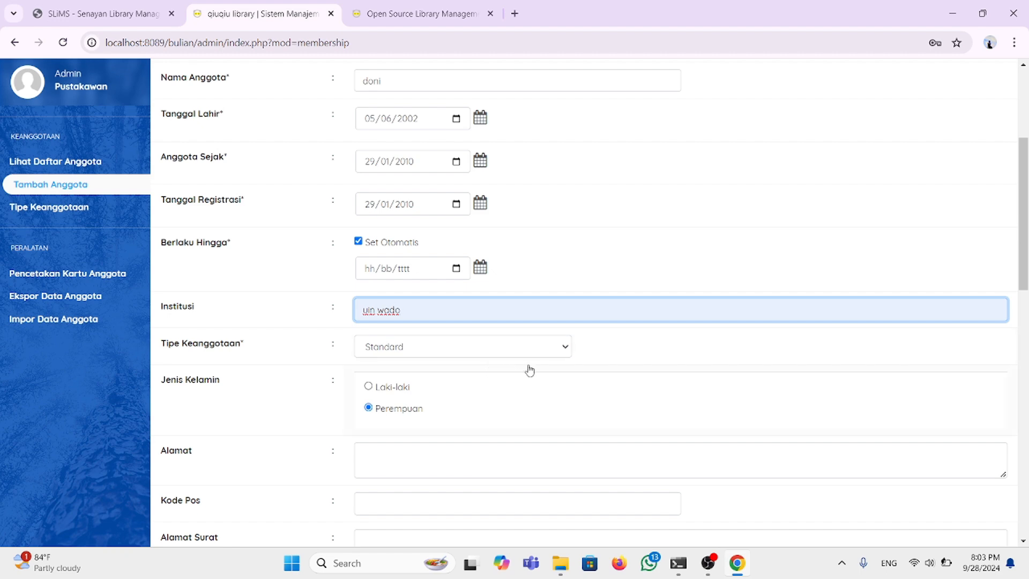
click(562, 351)
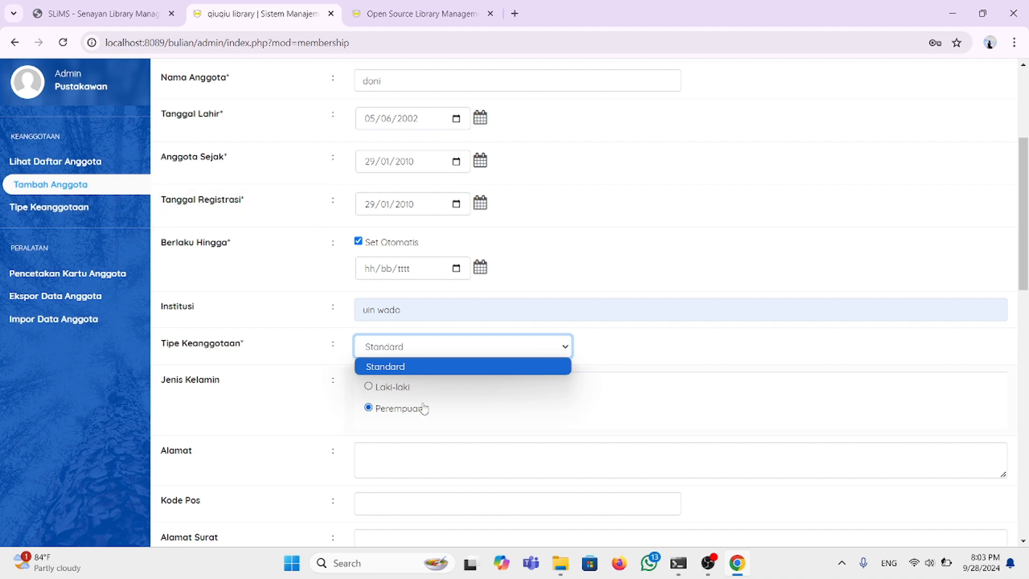
click(469, 372)
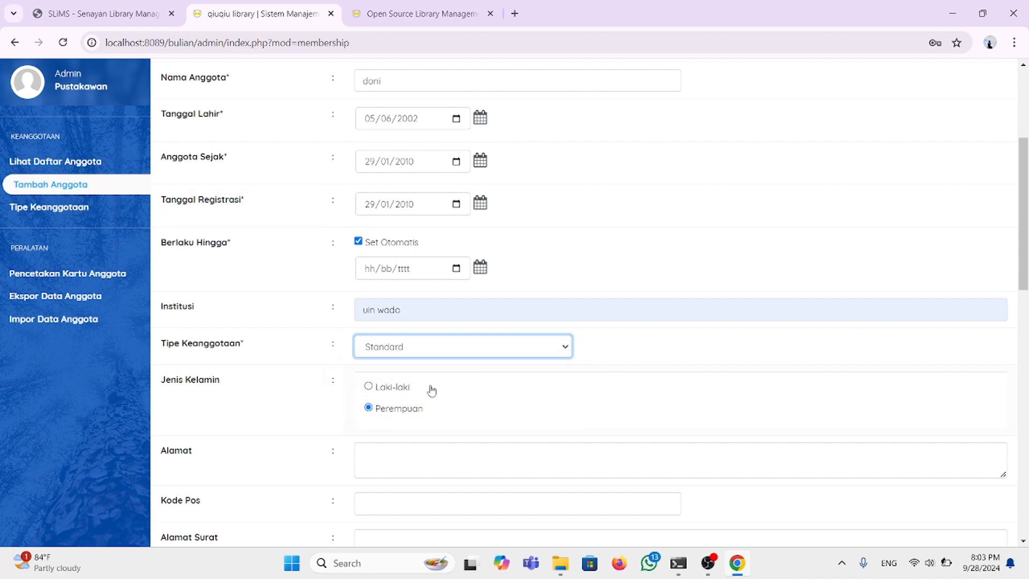
click(369, 386)
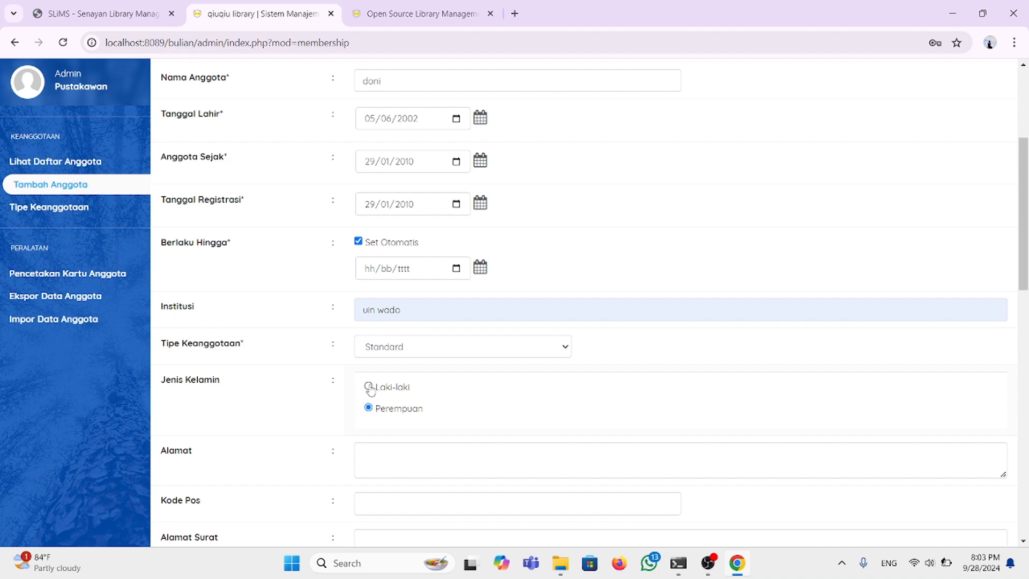
click(369, 385)
scroll(396, 452, down, 2)
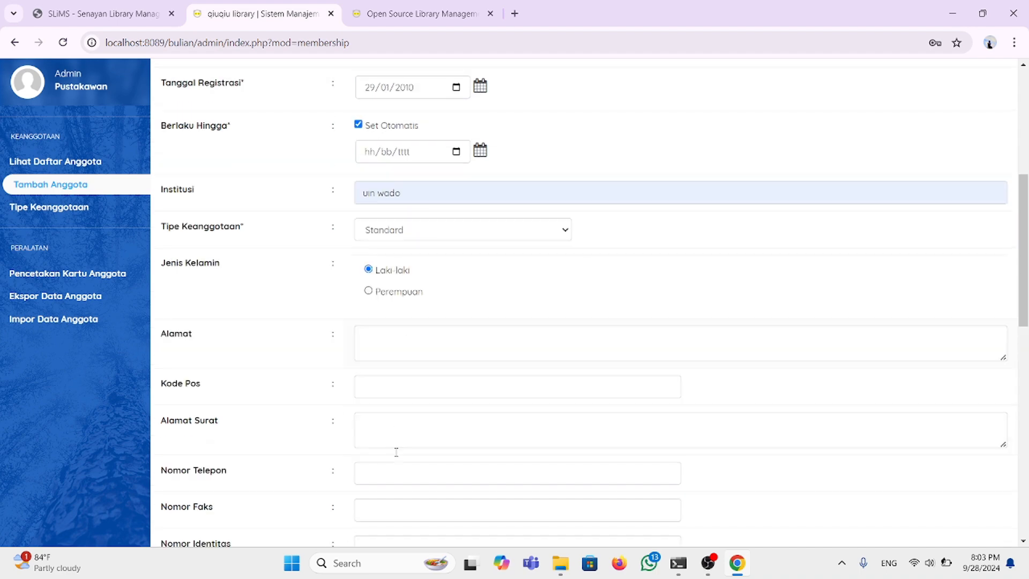
Step: Enter the member's home address and postal code
click(394, 339)
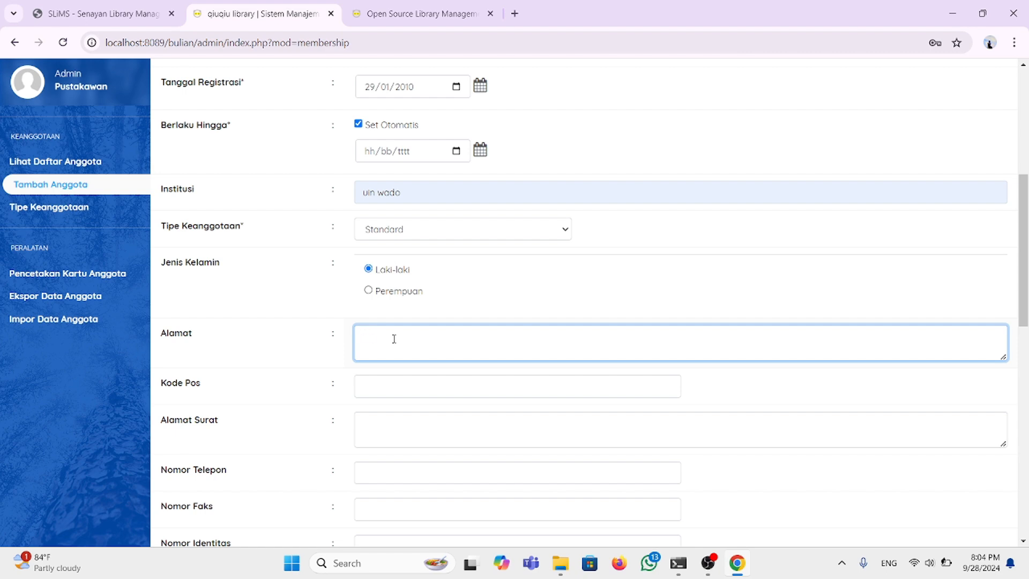
text(pemalang)
click(405, 390)
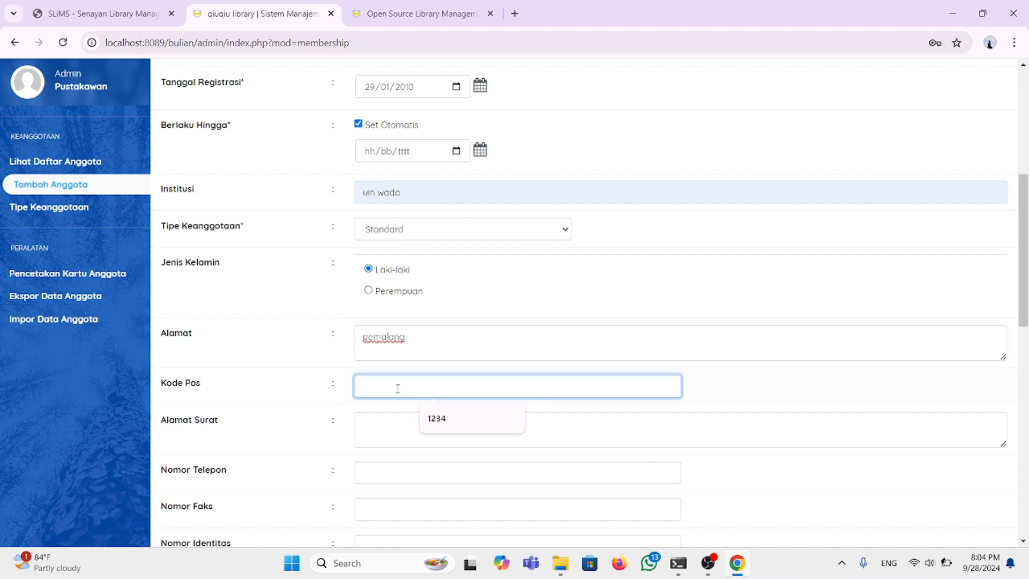
text(501819)
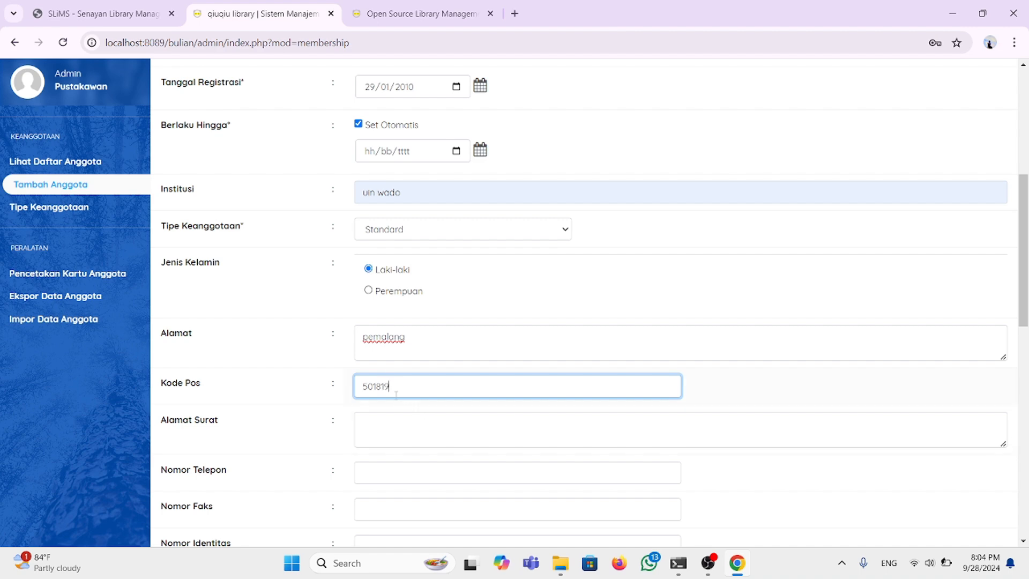
scroll(407, 402, down, 2)
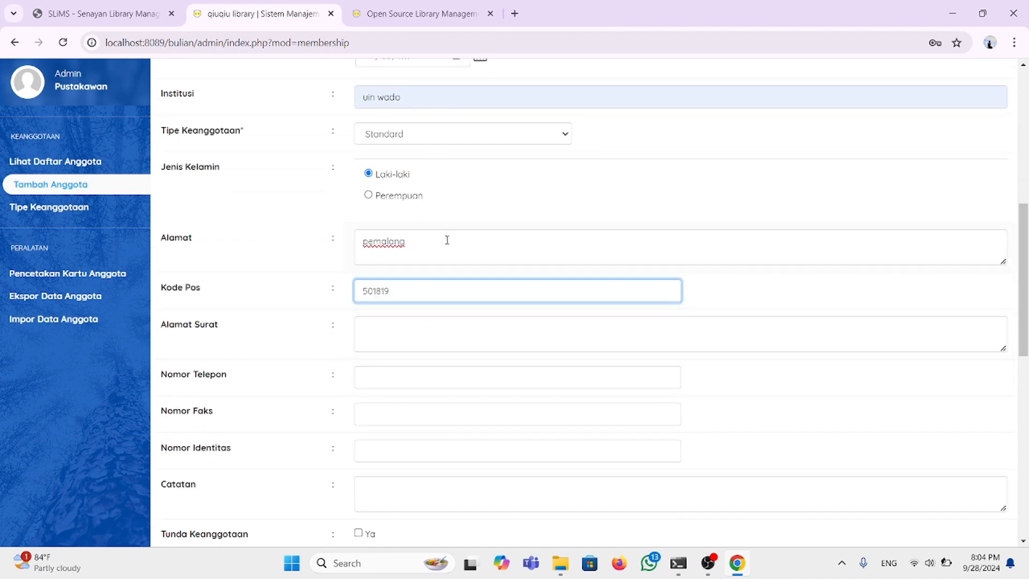
Step: Fill in the mailing address and the suggested phone number
click(389, 334)
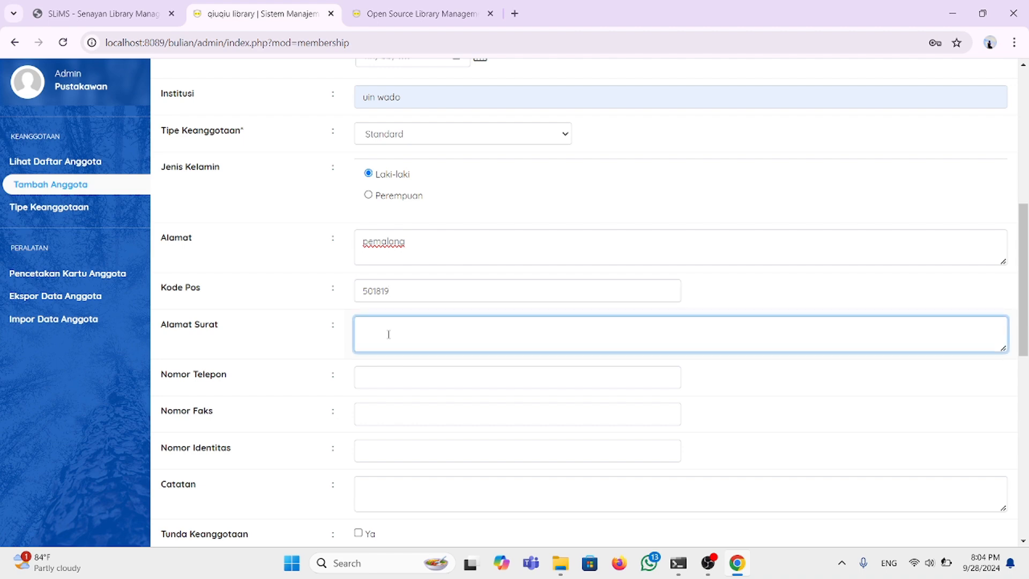
scroll(389, 335, down, 1)
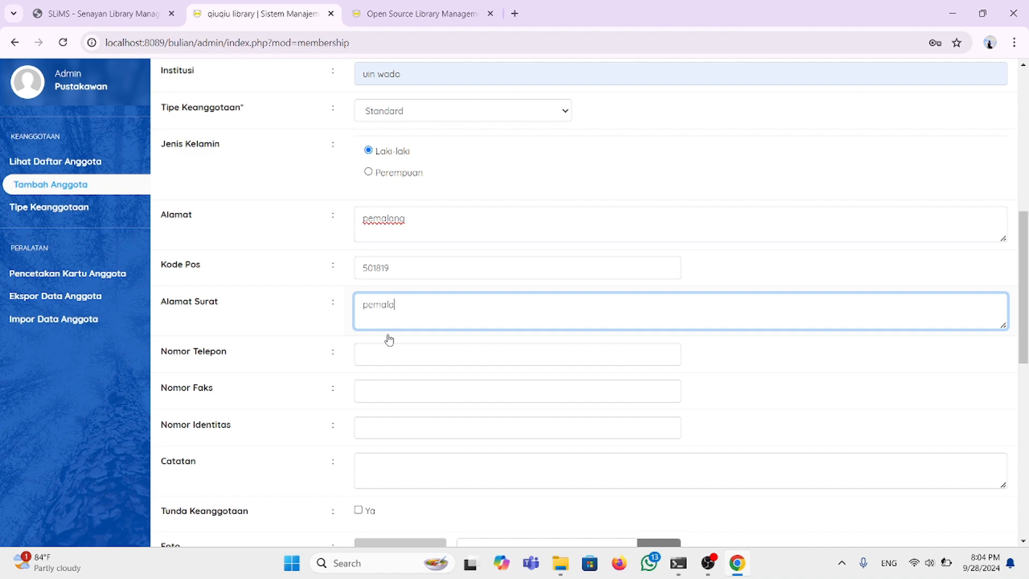
click(395, 348)
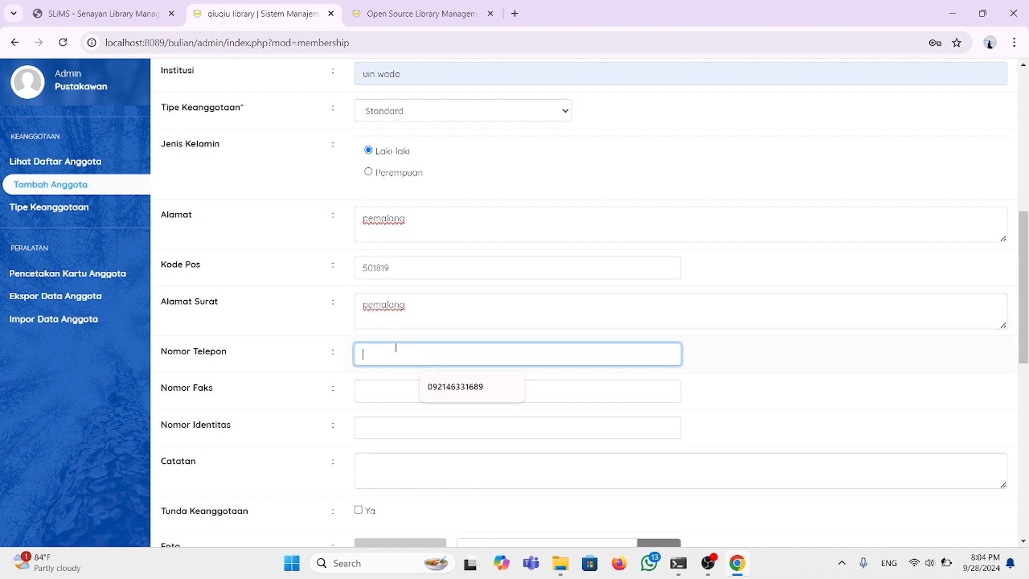
click(436, 384)
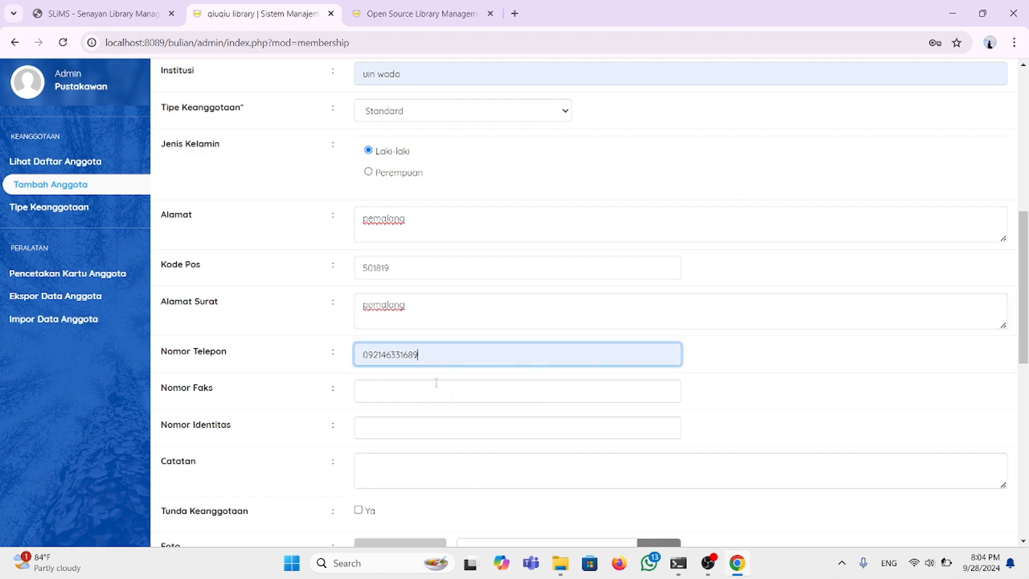
click(394, 383)
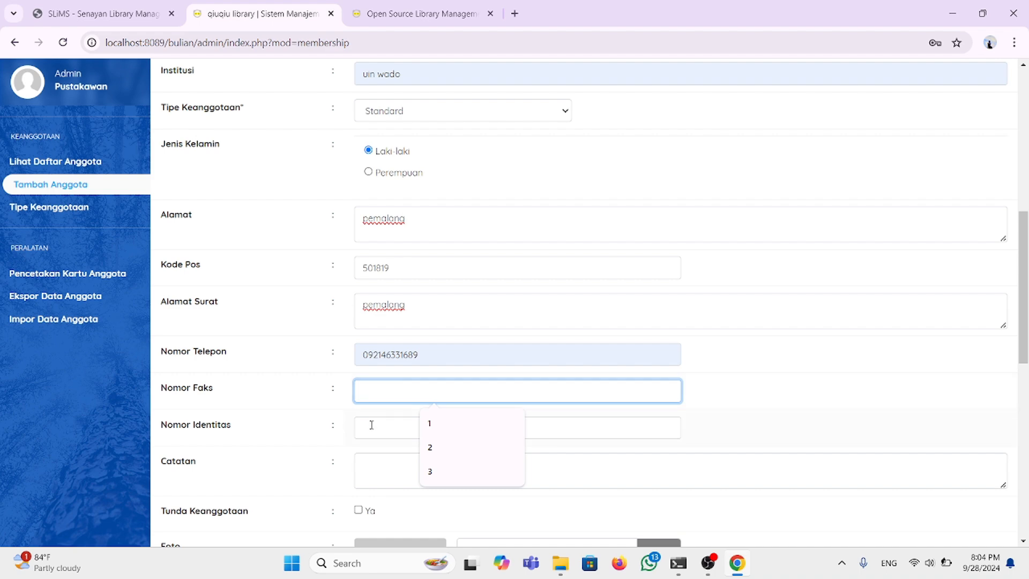
Step: Browse to the Pictures folder and attach mt.lawu.jpg in the Foto row
scroll(374, 409, down, 3)
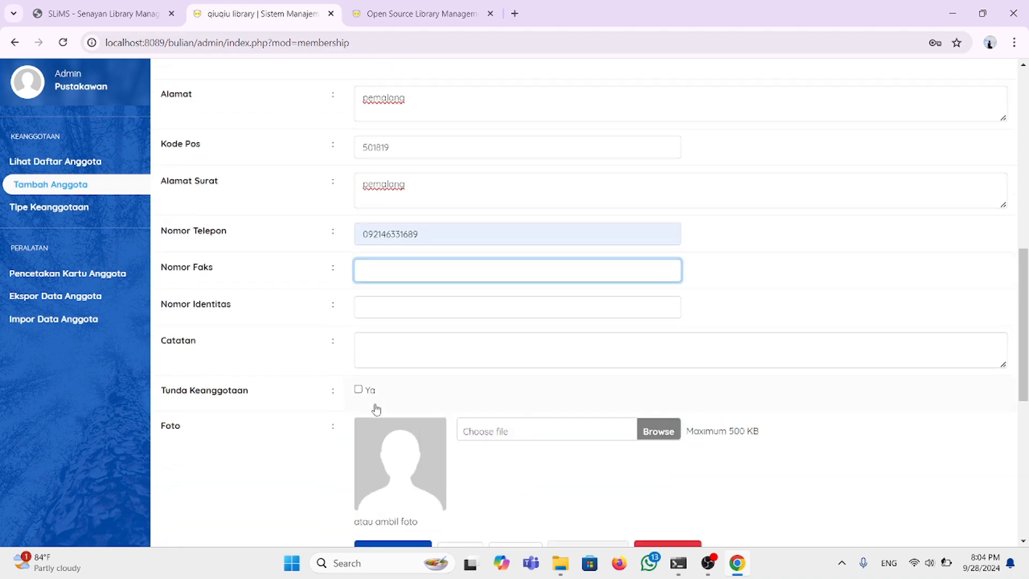
scroll(376, 409, down, 1)
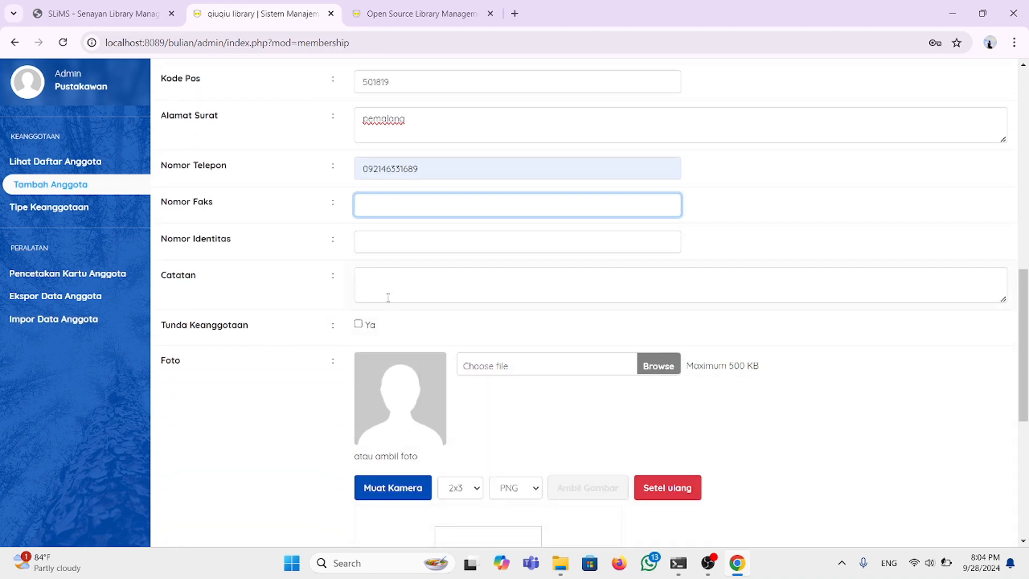
scroll(388, 297, down, 8)
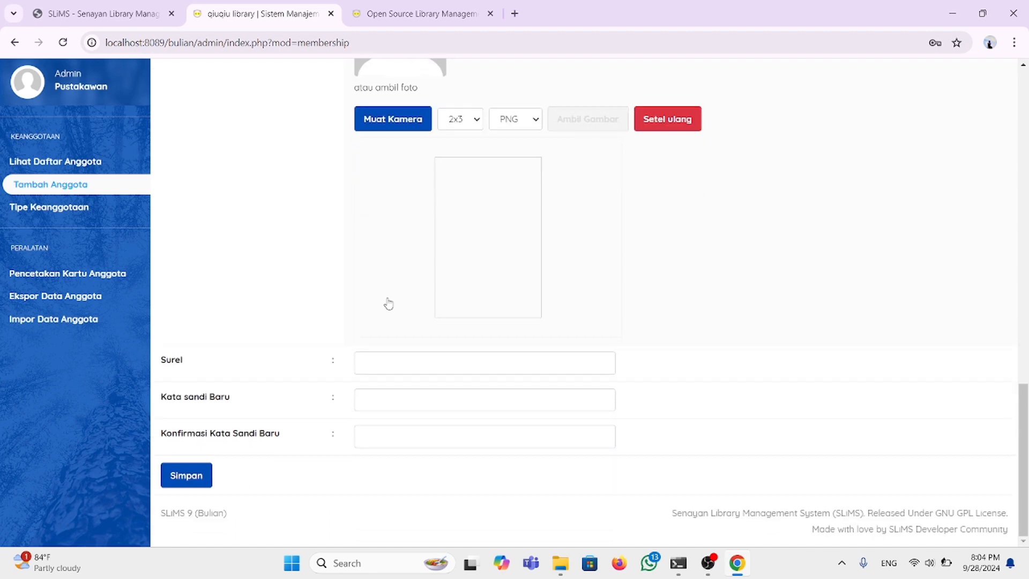
scroll(389, 304, up, 4)
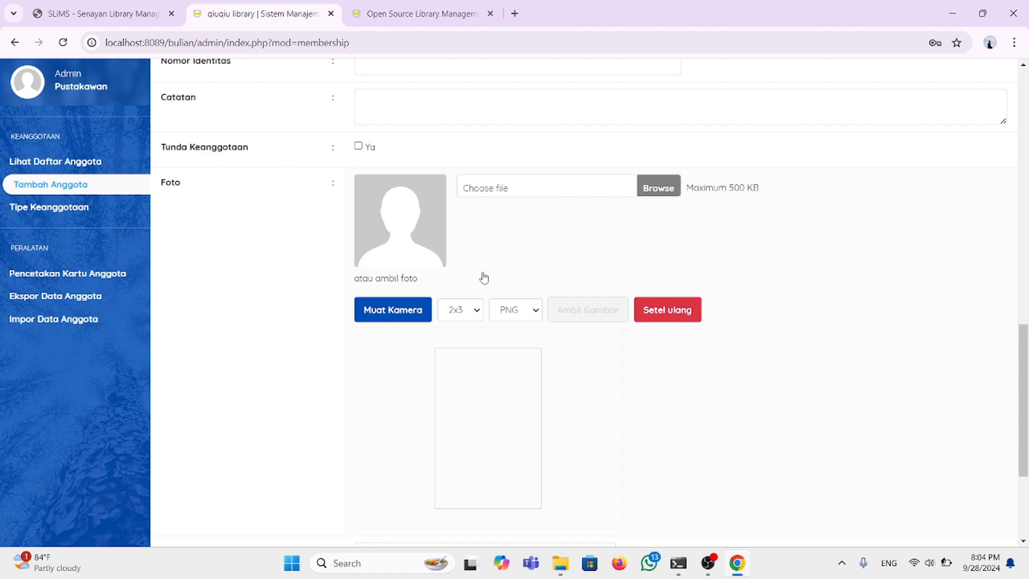
scroll(482, 329, down, 1)
scroll(482, 329, up, 2)
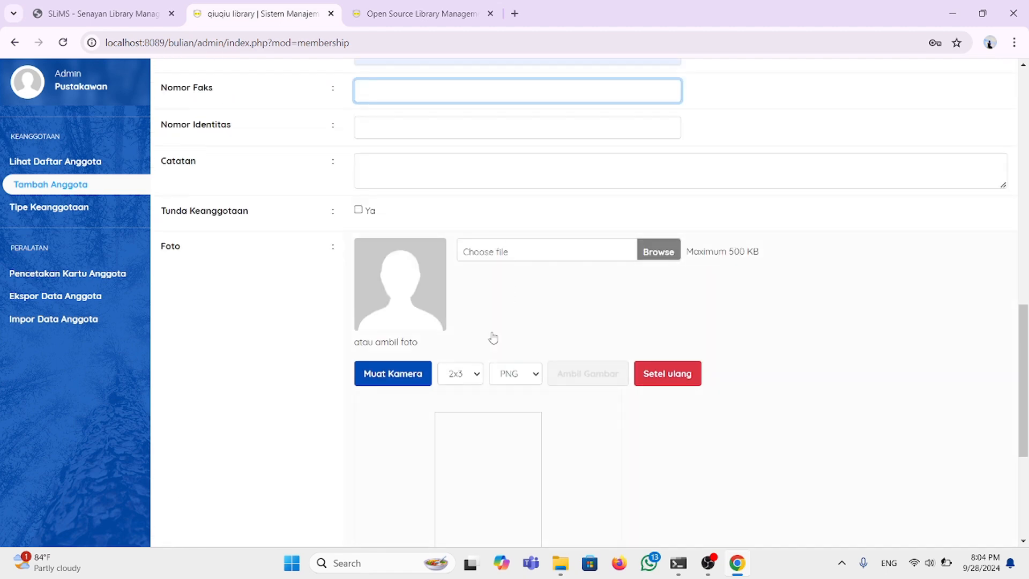
scroll(493, 337, down, 1)
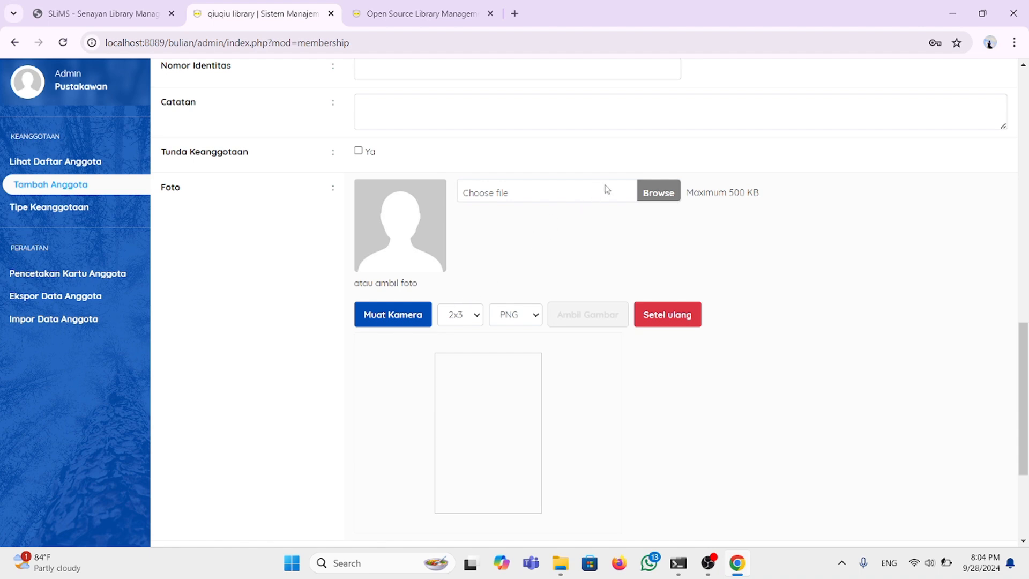
click(659, 194)
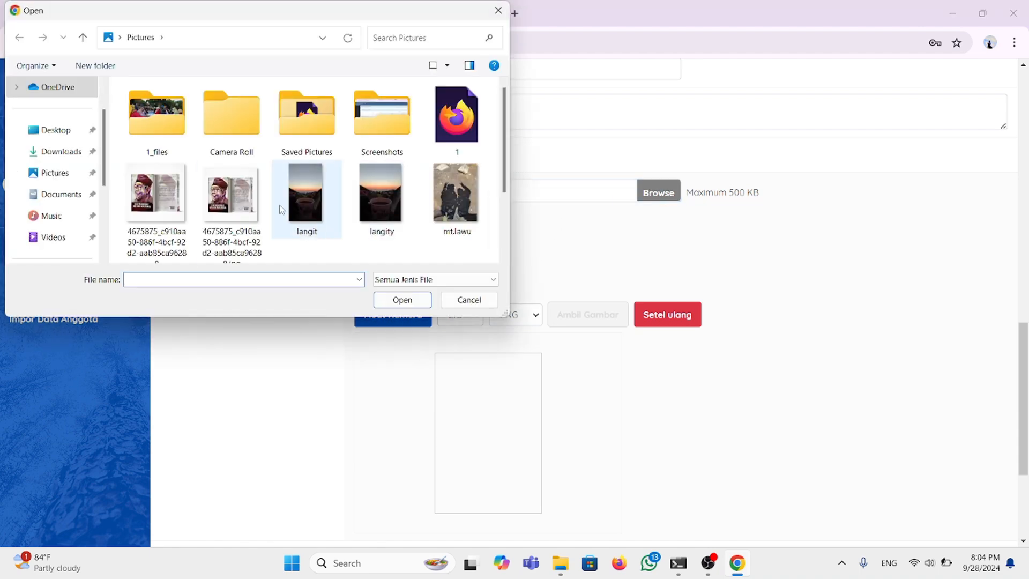
scroll(279, 205, down, 3)
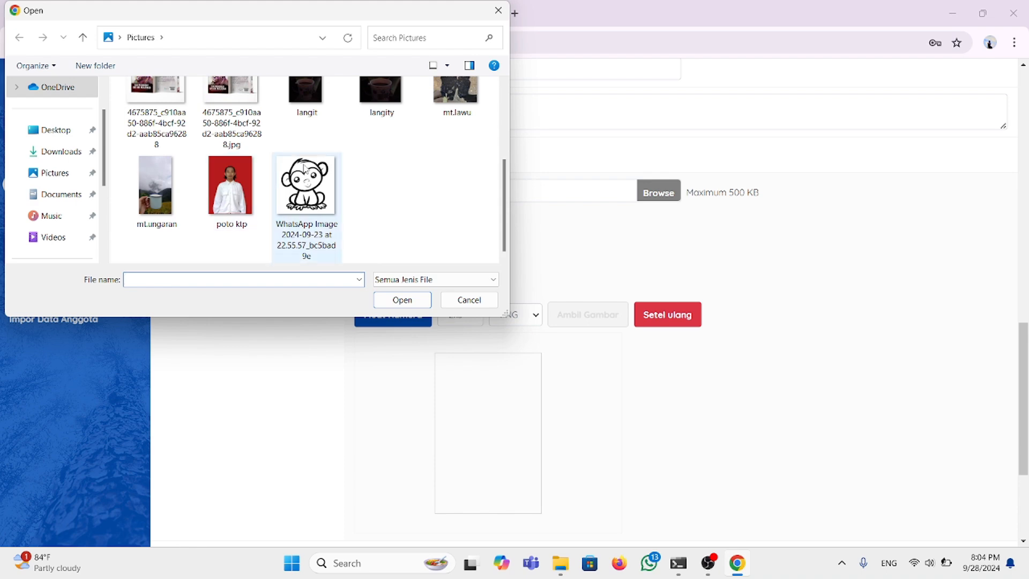
scroll(360, 154, up, 1)
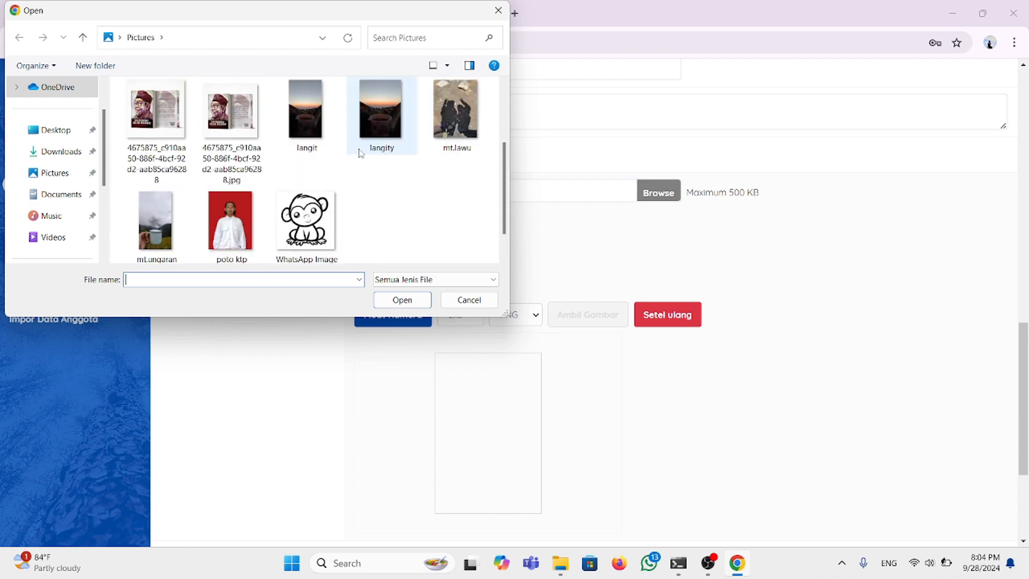
click(461, 119)
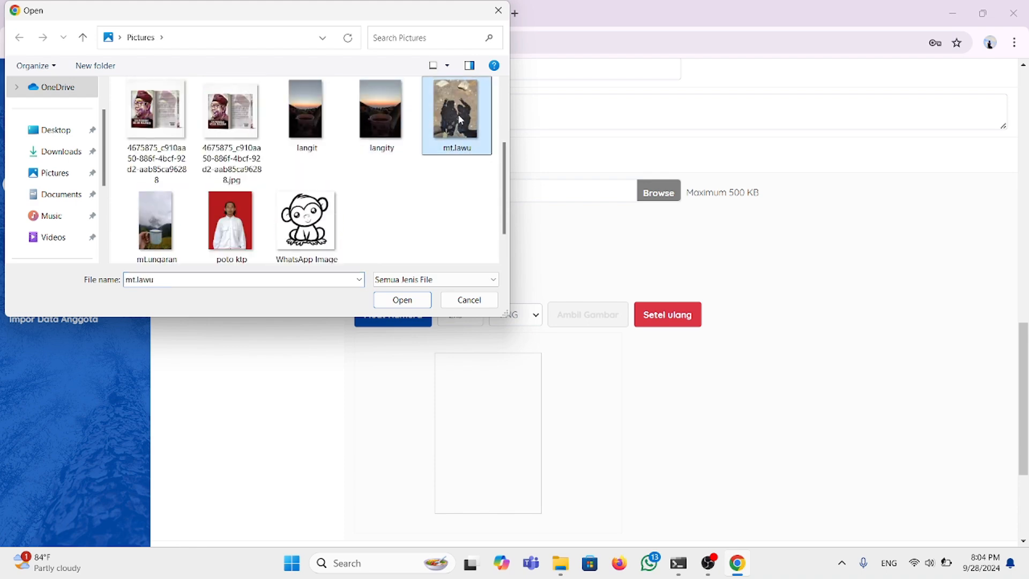
click(402, 300)
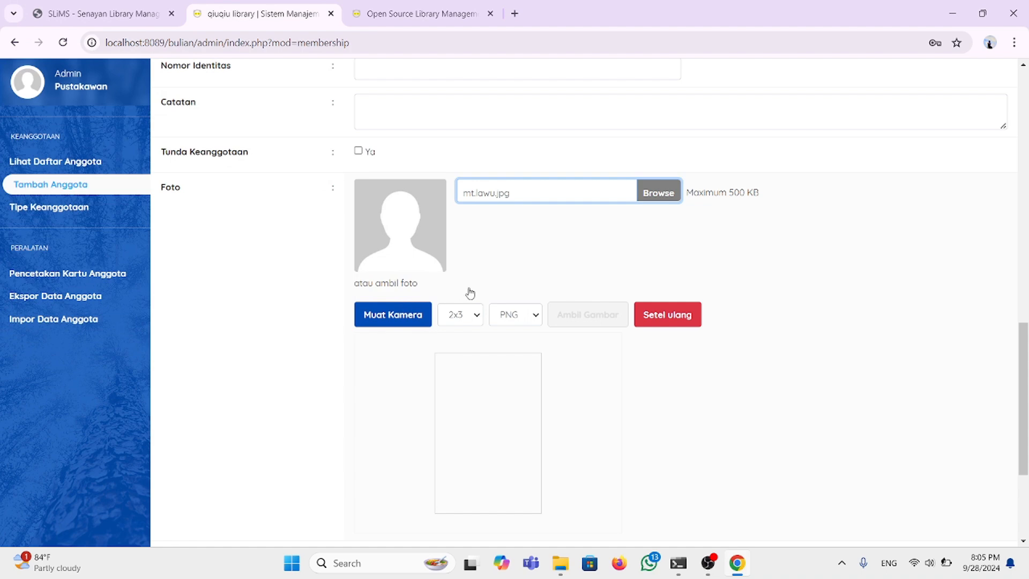
click(418, 256)
scroll(494, 332, down, 2)
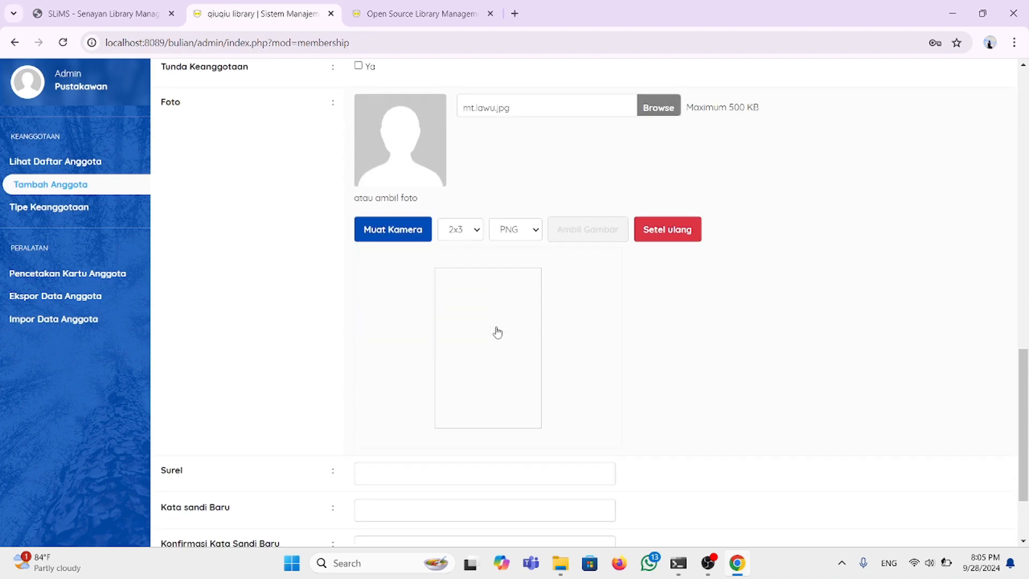
scroll(497, 333, up, 2)
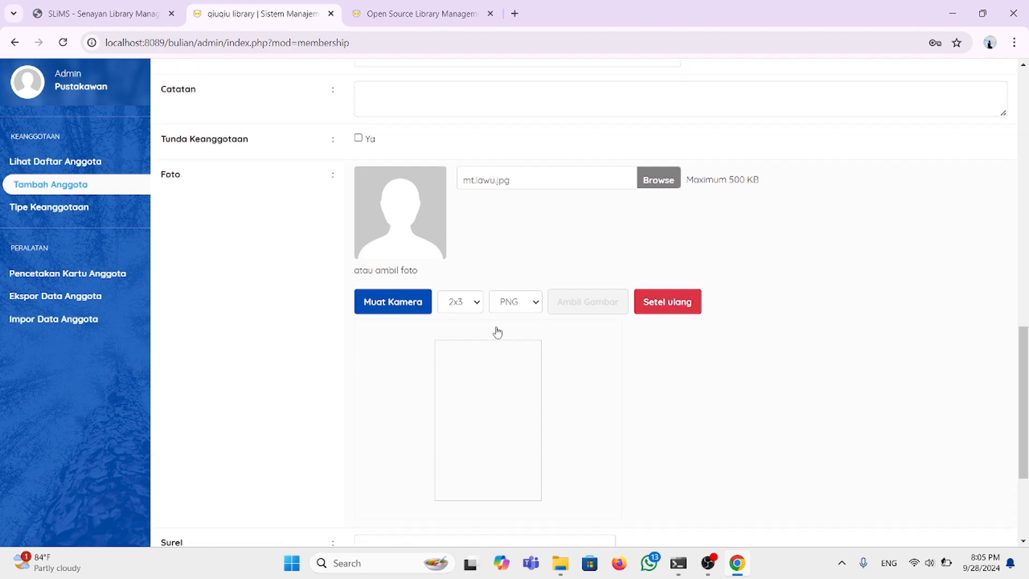
scroll(397, 386, down, 4)
scroll(397, 386, down, 1)
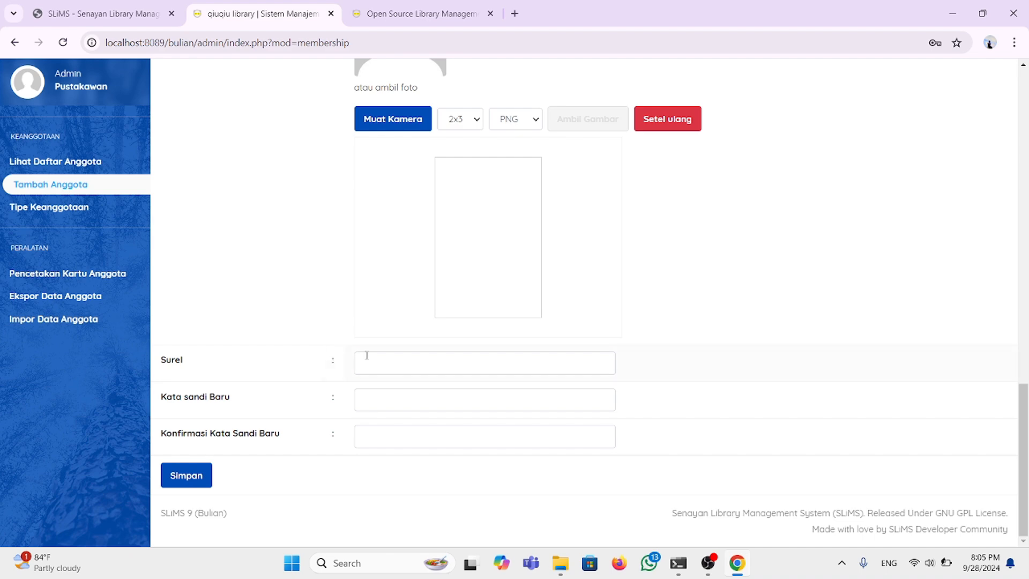
Step: Enter and confirm the member's password, save the record, and decline Chrome's password saving
click(372, 395)
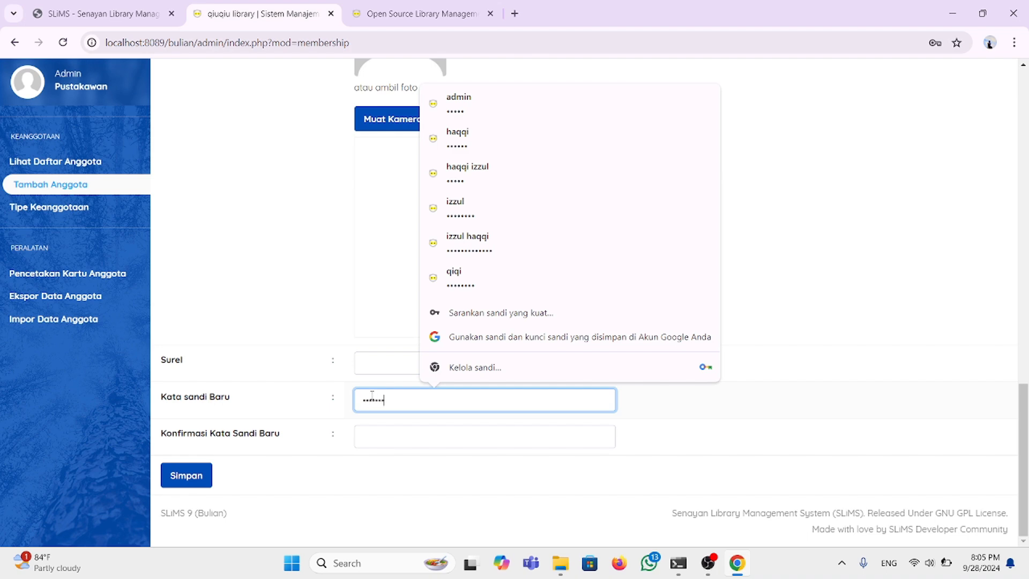
click(392, 438)
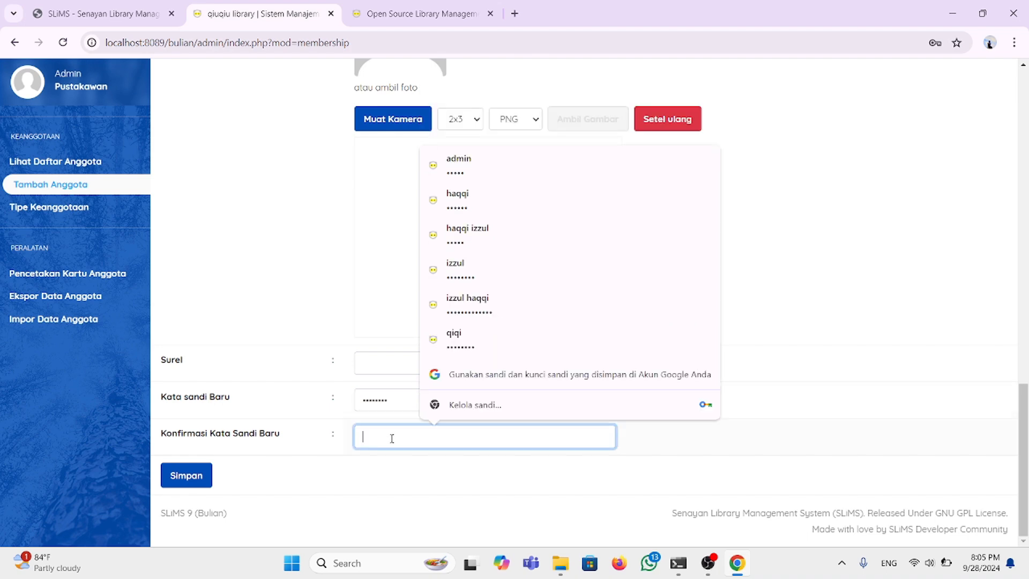
text(•••)
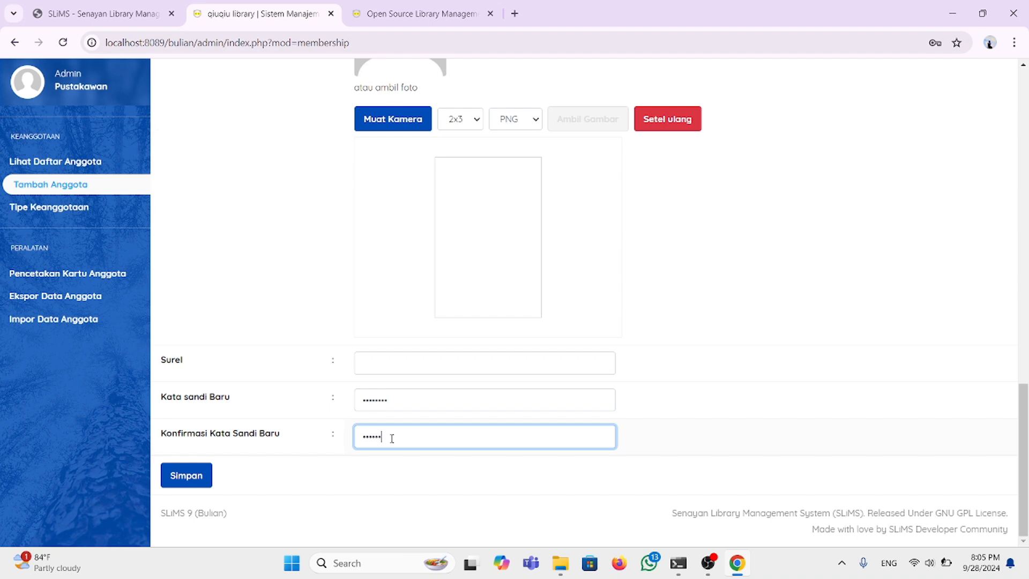
scroll(509, 364, up, 18)
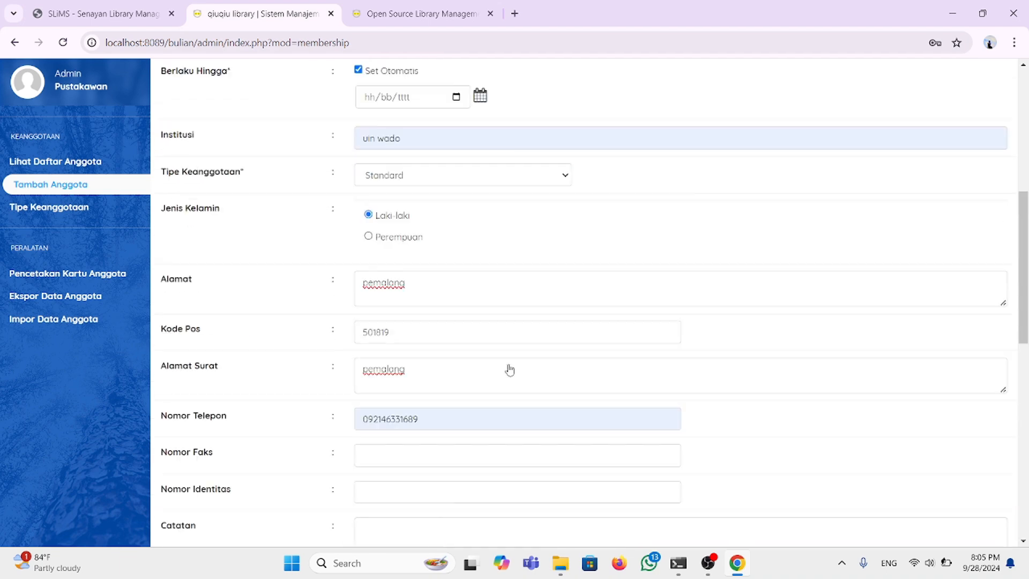
scroll(509, 370, down, 10)
scroll(509, 370, down, 10)
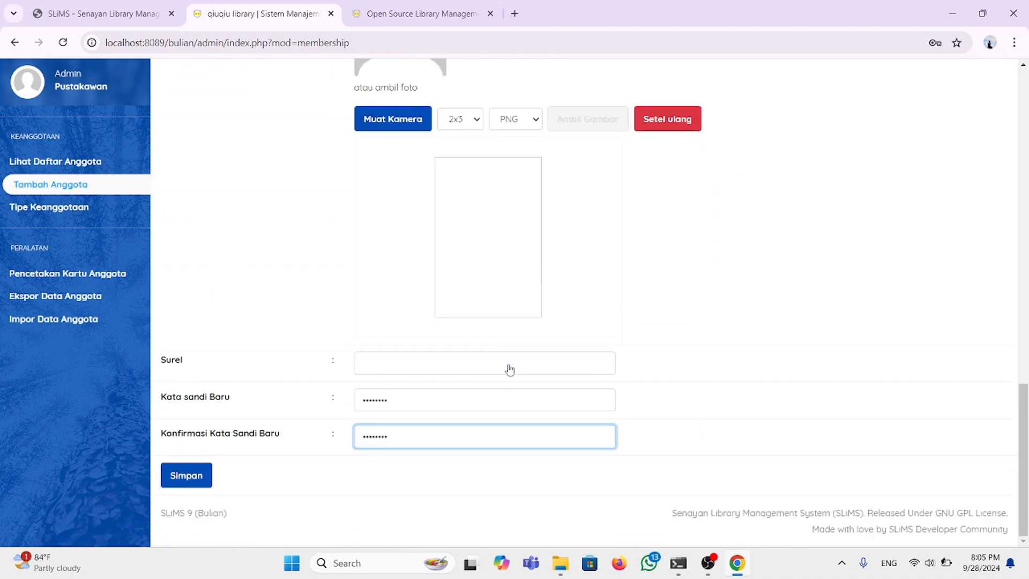
click(195, 483)
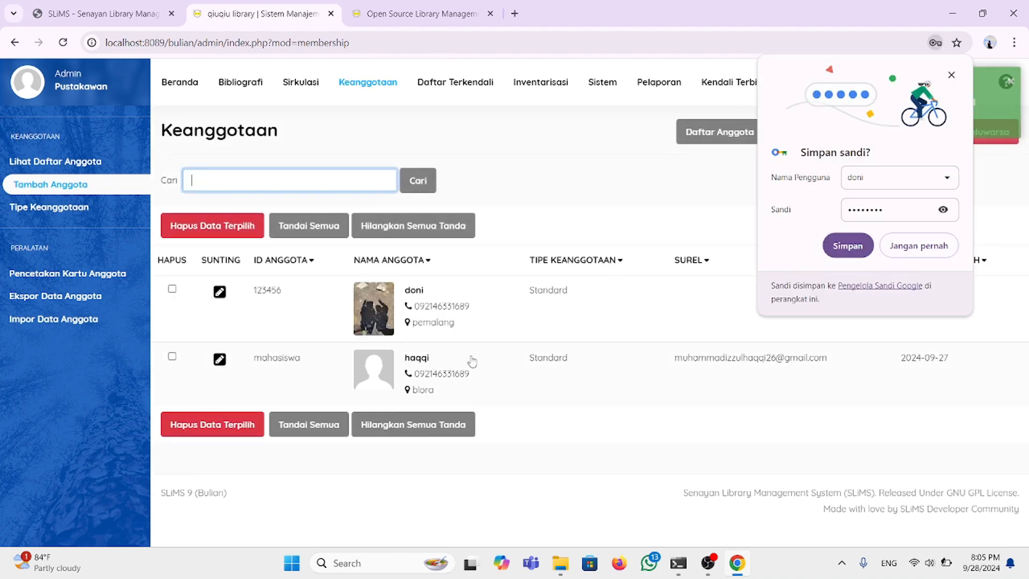
click(905, 249)
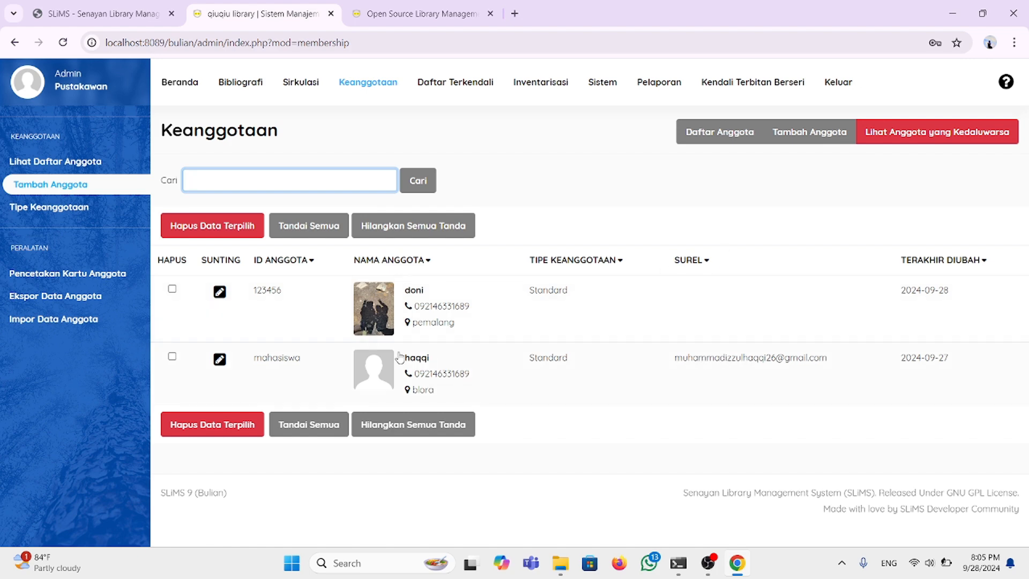
Step: Visit the member card printing, export and import pages, then return to Beranda
click(98, 274)
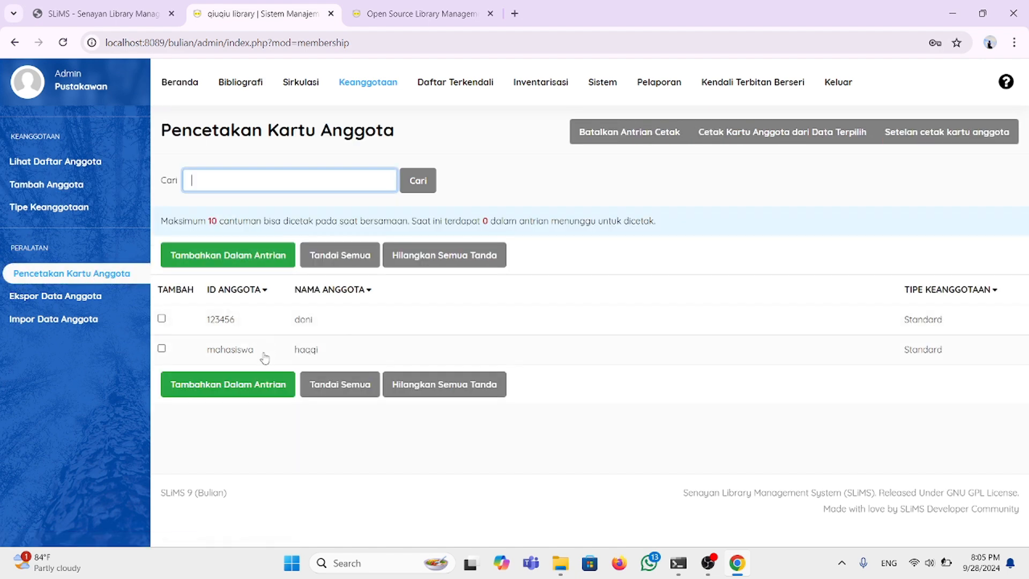
click(105, 305)
click(100, 320)
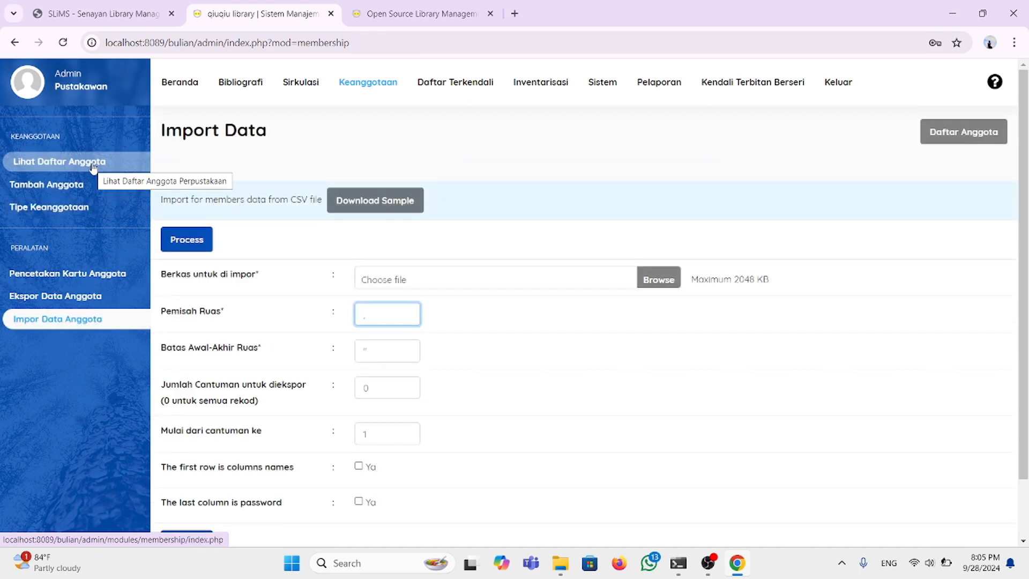
click(170, 85)
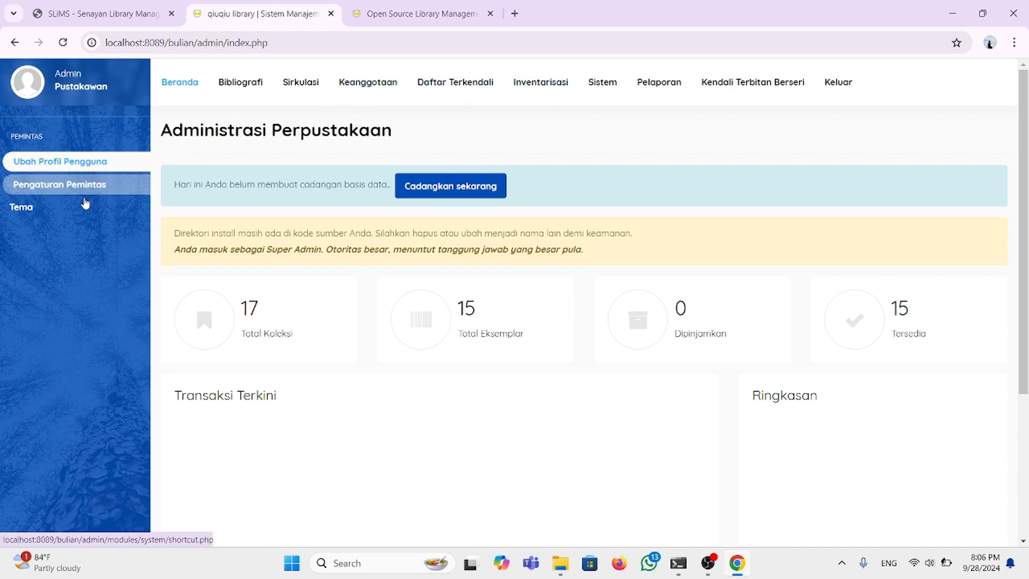
Step: Open Pengaturan Tema showing the Templat Publik and Templat Admin cards, with Default active
click(69, 209)
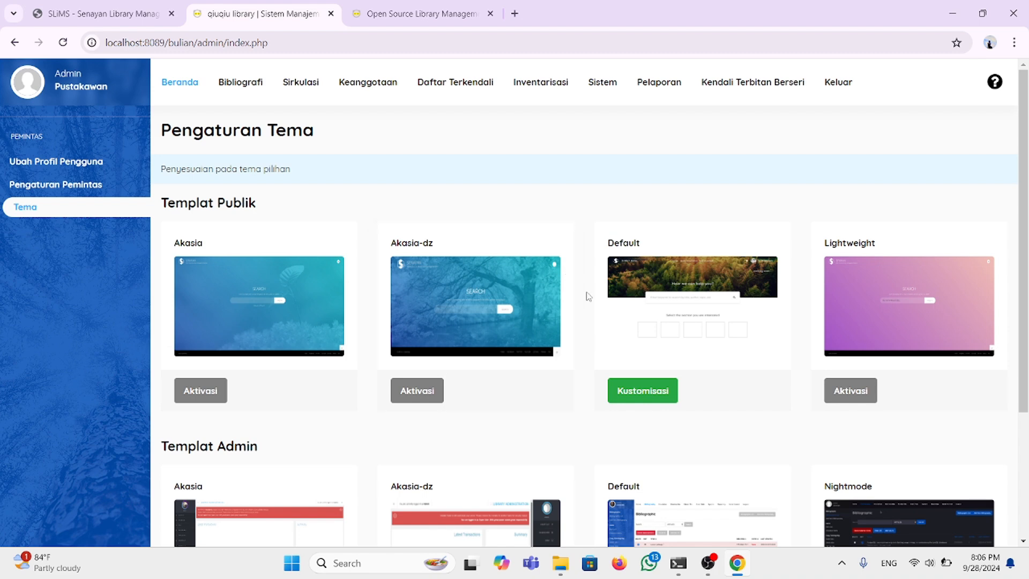
scroll(587, 296, down, 1)
scroll(587, 295, up, 1)
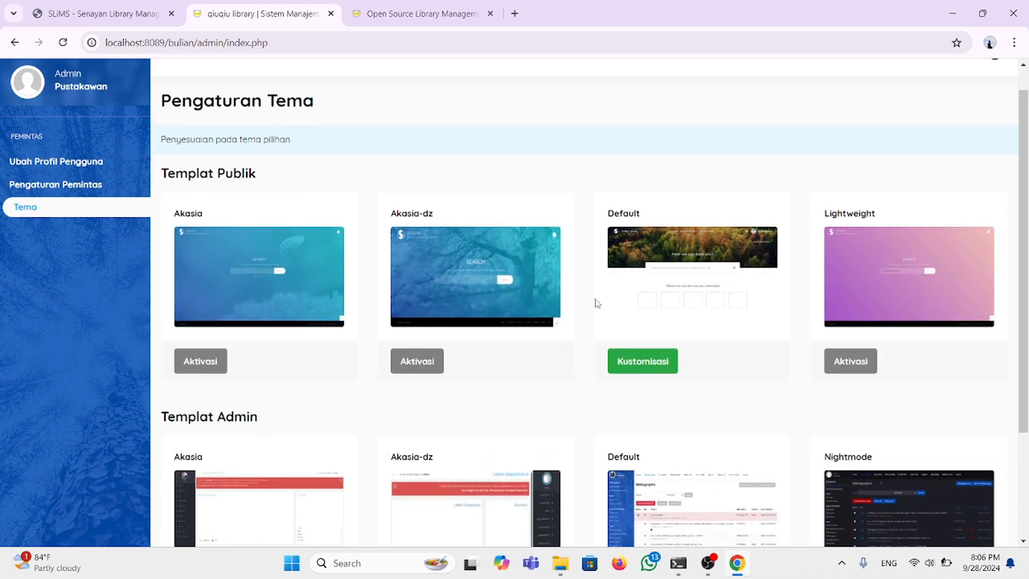
Step: Open Kustomisasi for the Default public theme and scroll to the URL Peta field
click(657, 369)
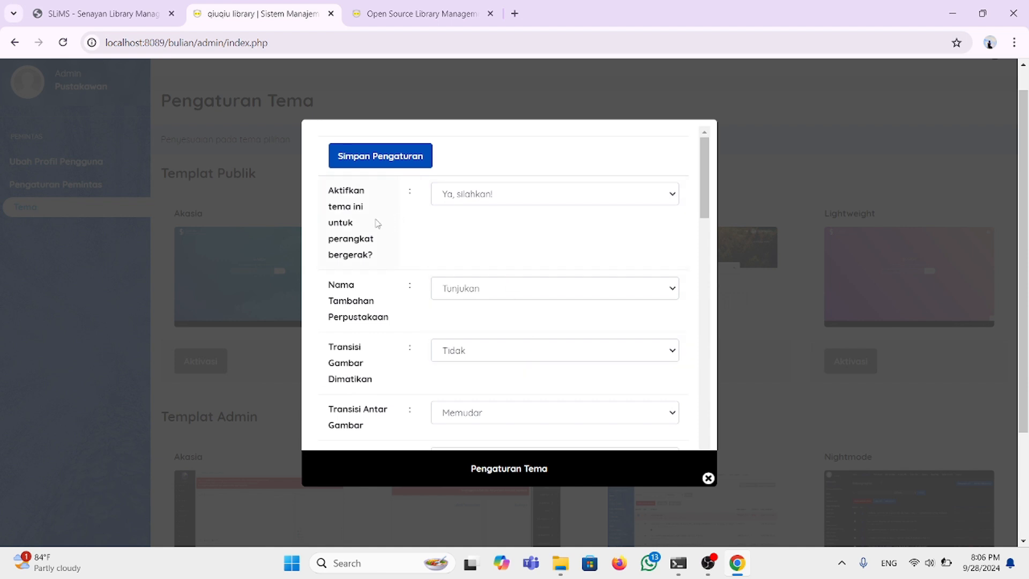
scroll(405, 262, down, 3)
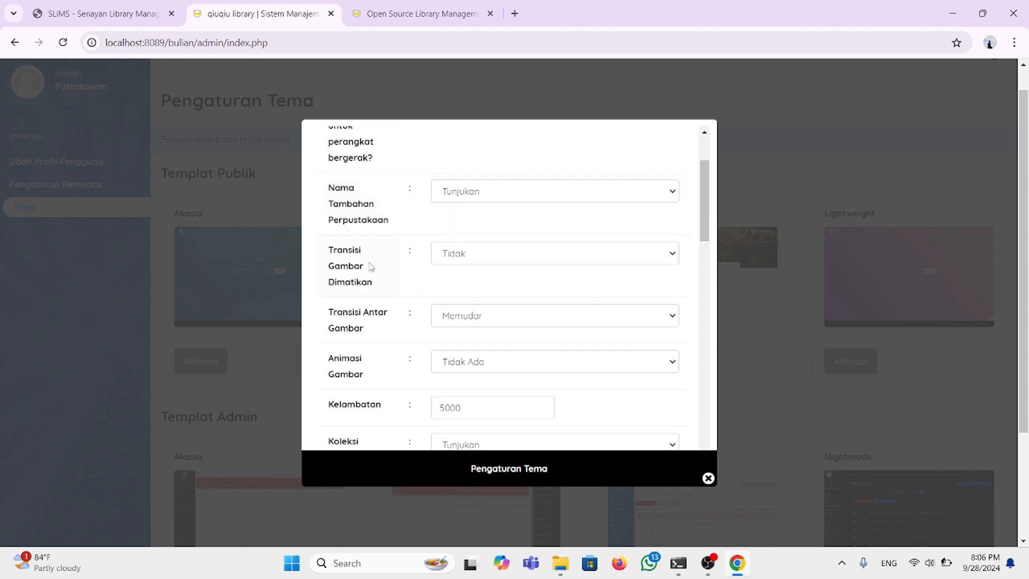
scroll(371, 271, down, 1)
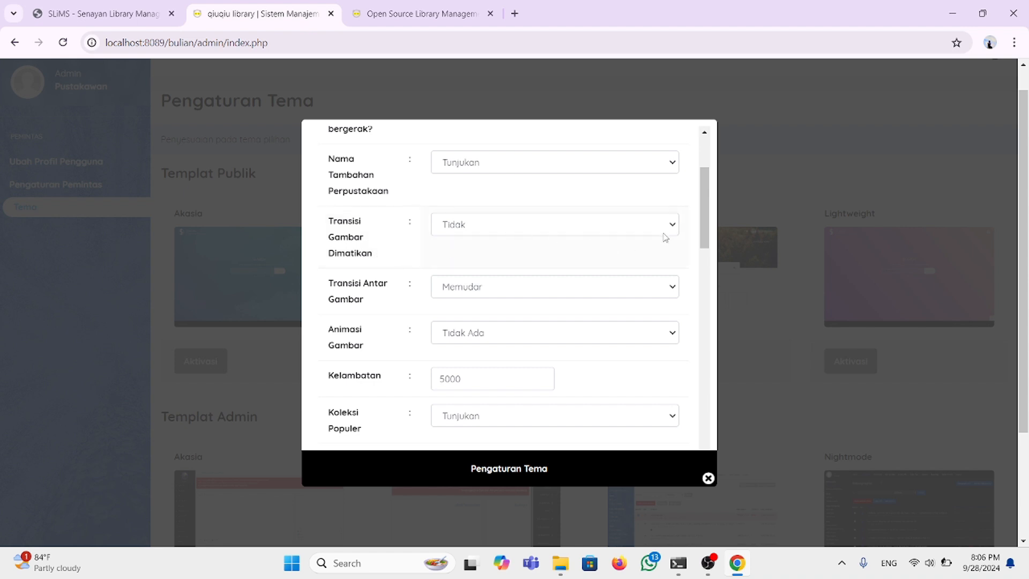
scroll(476, 292, down, 3)
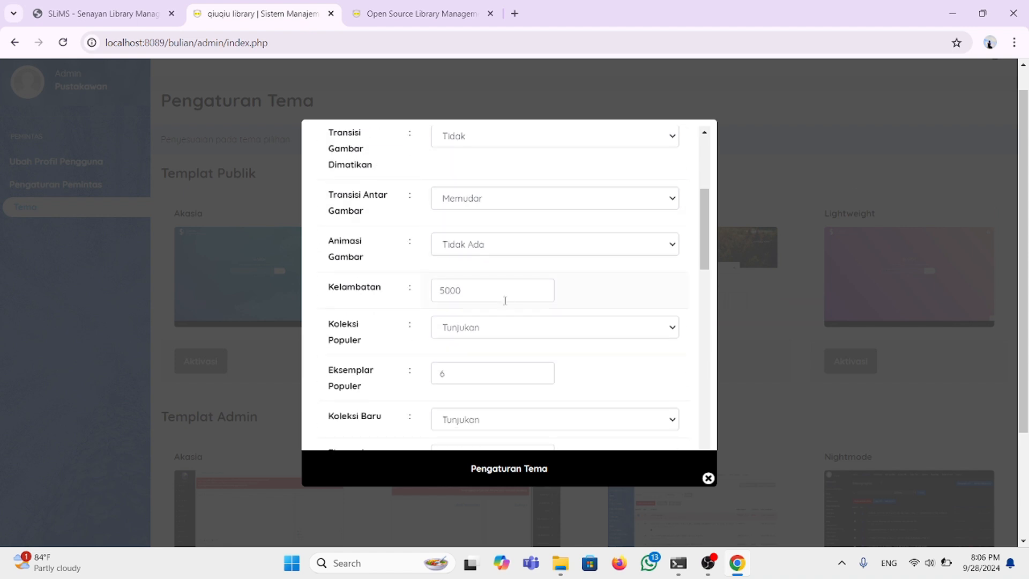
scroll(504, 300, down, 10)
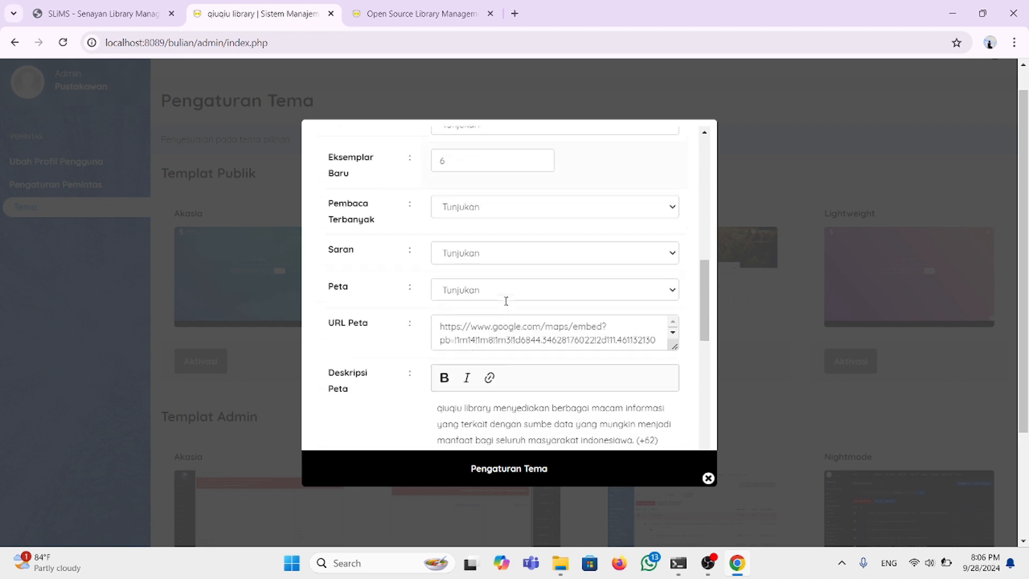
scroll(506, 300, down, 3)
scroll(507, 305, up, 1)
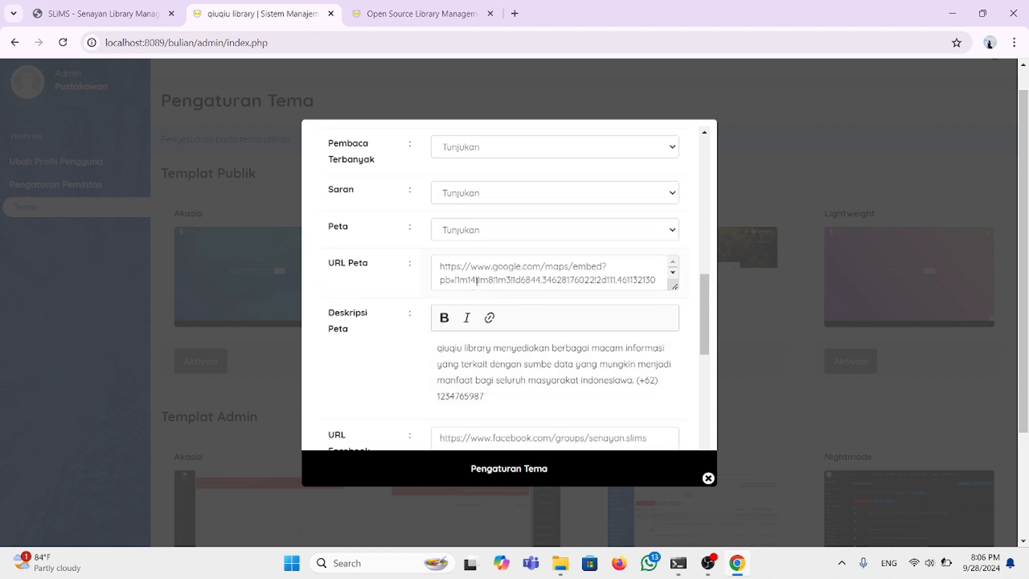
Step: Replace the URL Peta iframe code with a pasted Google Maps embed URL, then open a new browser tab
drag(444, 266, 617, 306)
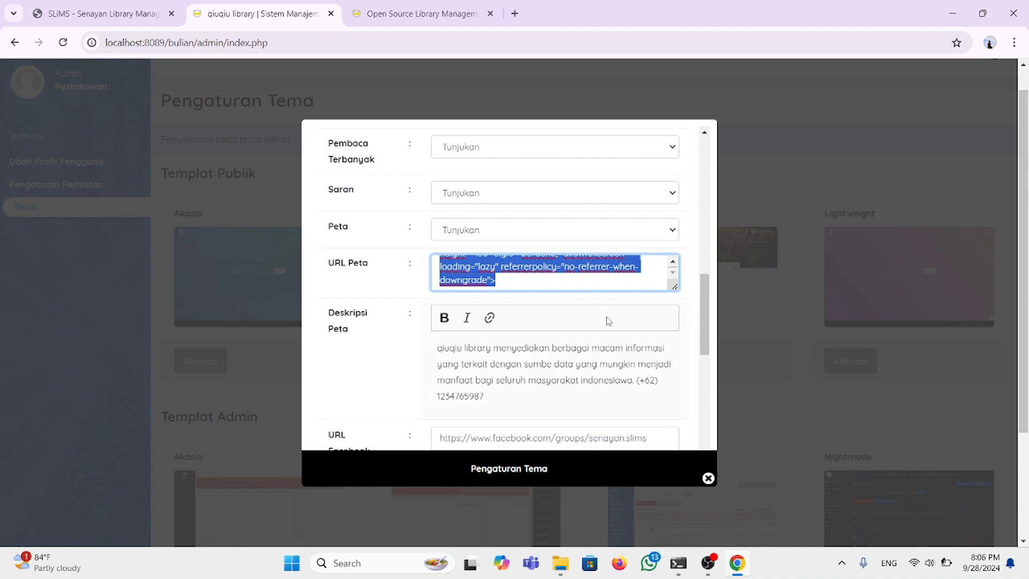
key(ctrl+v)
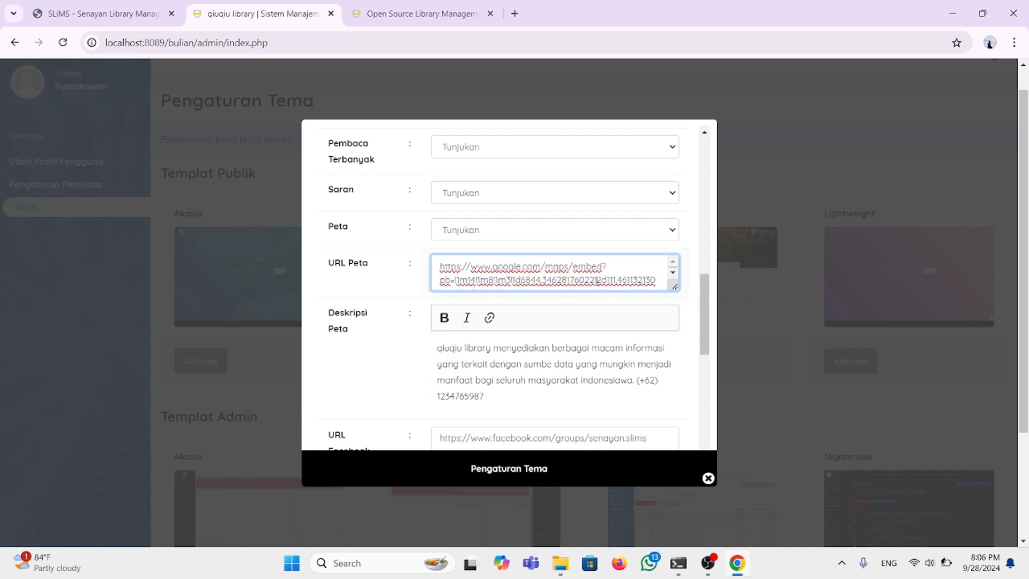
scroll(595, 284, up, 2)
scroll(596, 284, down, 1)
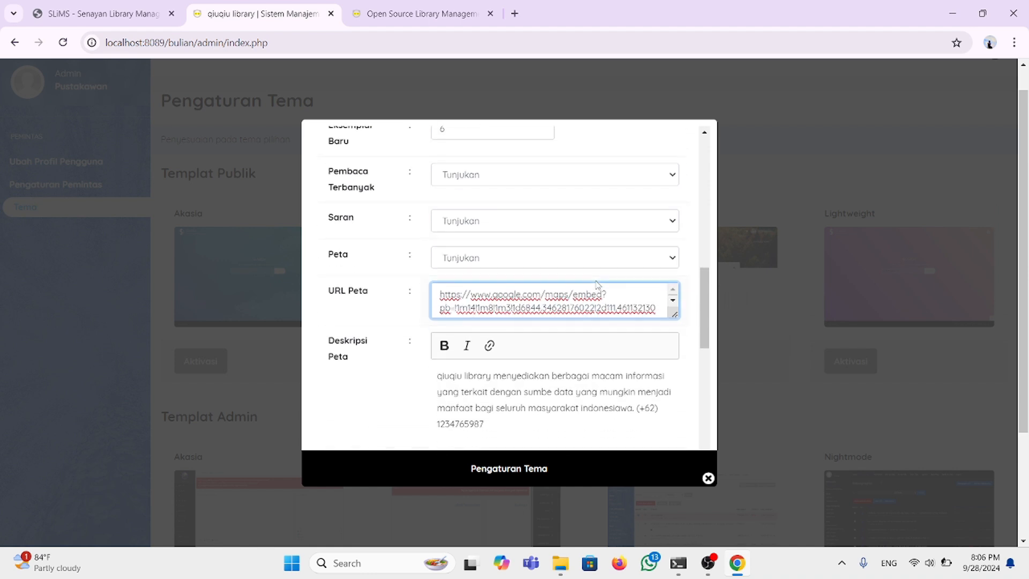
click(513, 13)
Step: Search the web for 'maps' and open Google Maps from the results
click(291, 42)
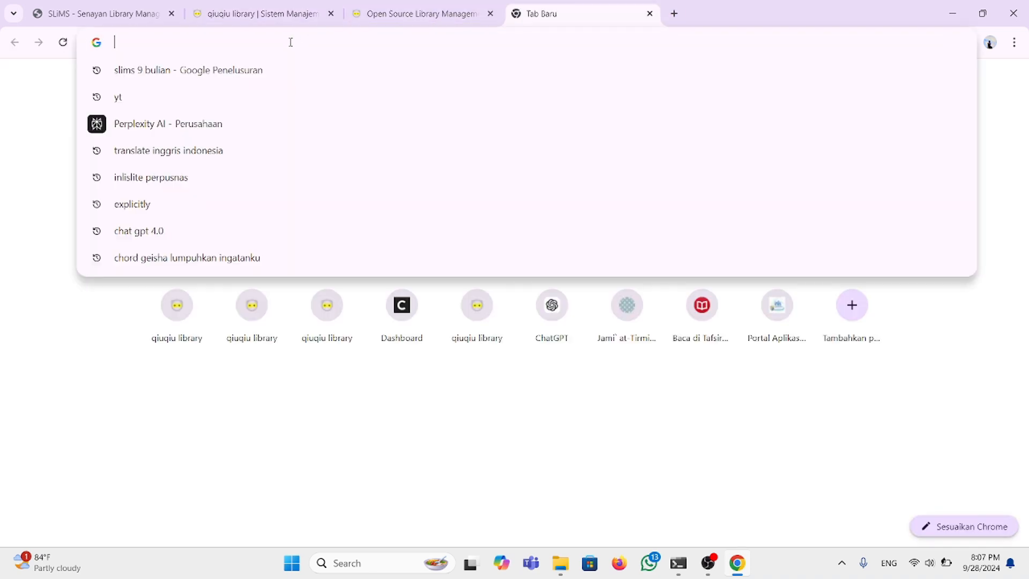
text(mapas)
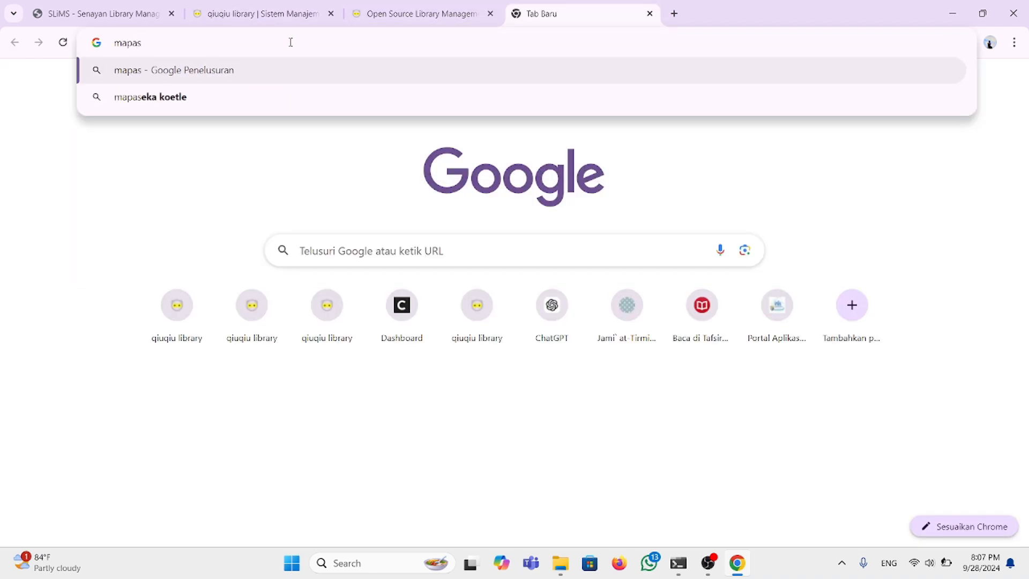
key(BackSpace)
key(BackSpace)
text(s)
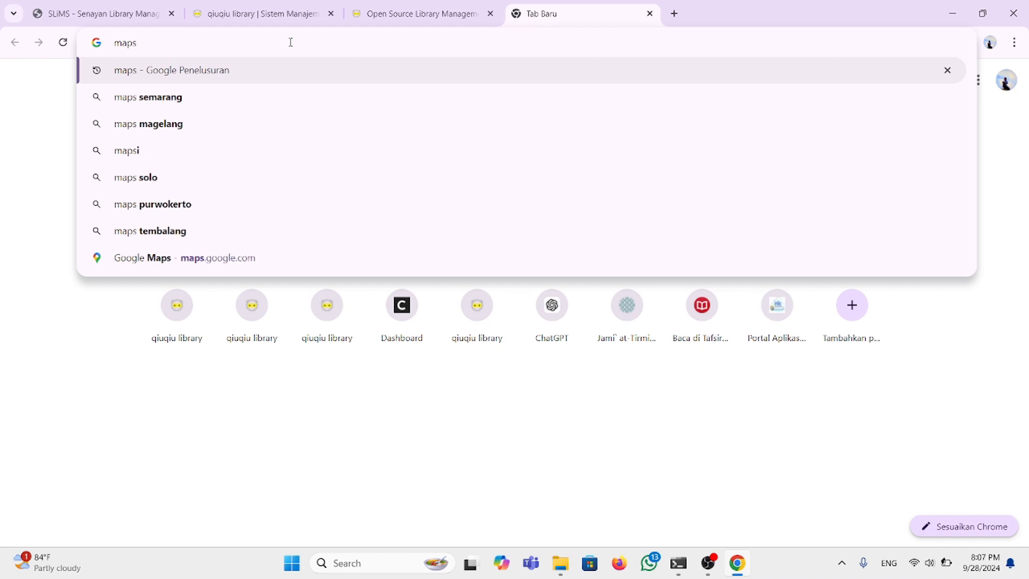
key(Return)
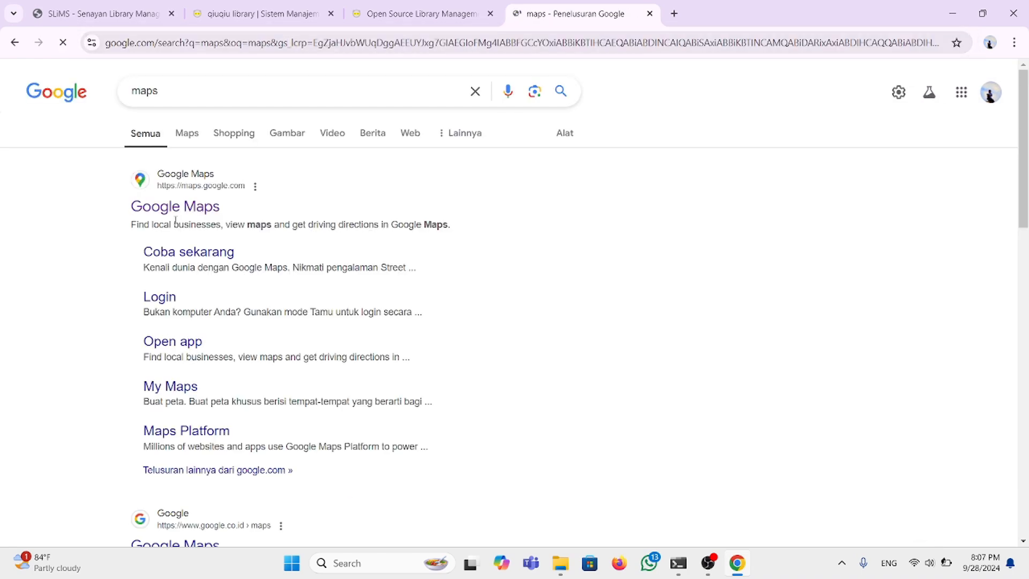
click(177, 207)
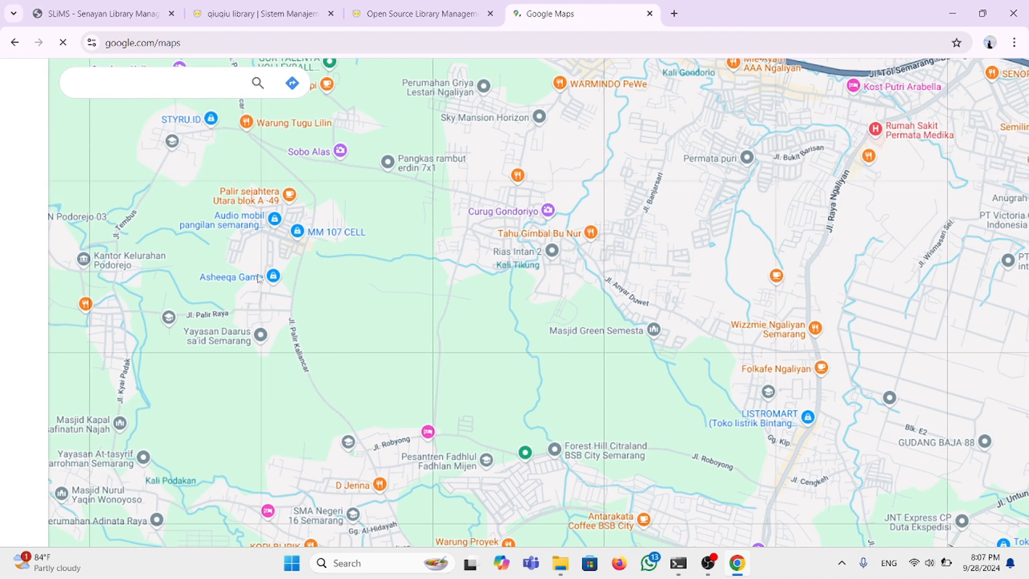
Step: Find Wado, Kabupaten Blora, and select its medium-size embed-map iframe code
click(131, 83)
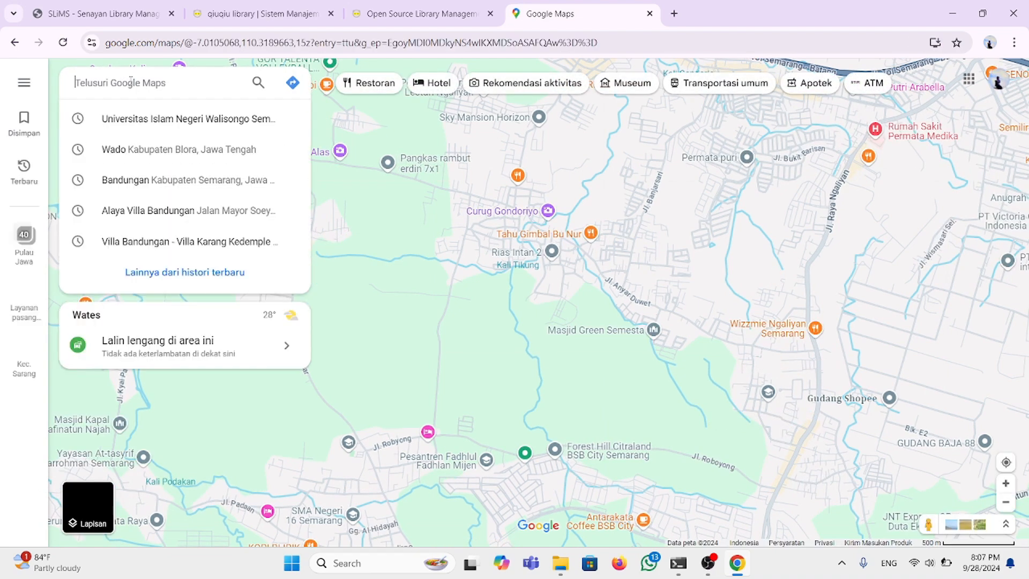
text(wado)
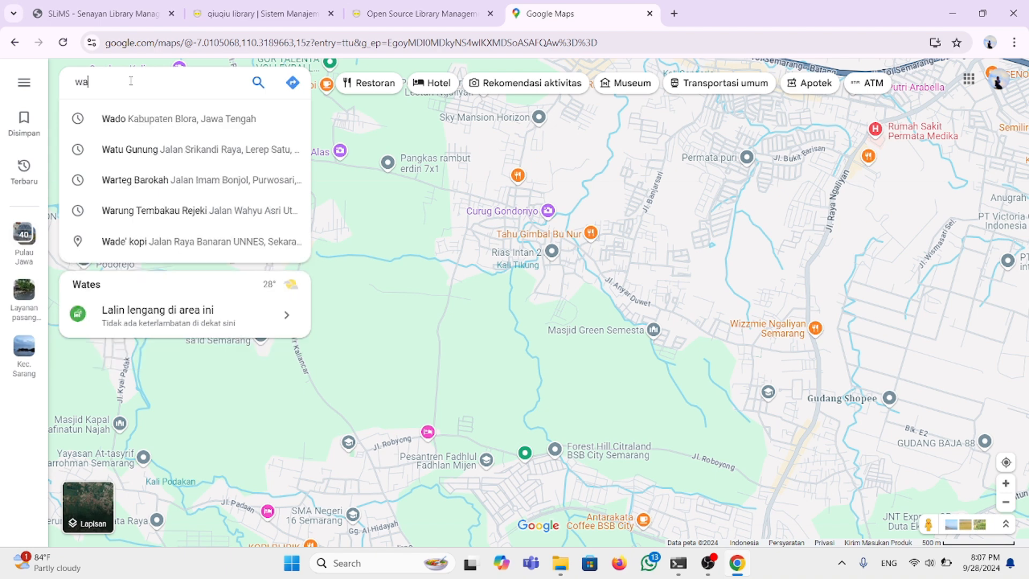
click(163, 120)
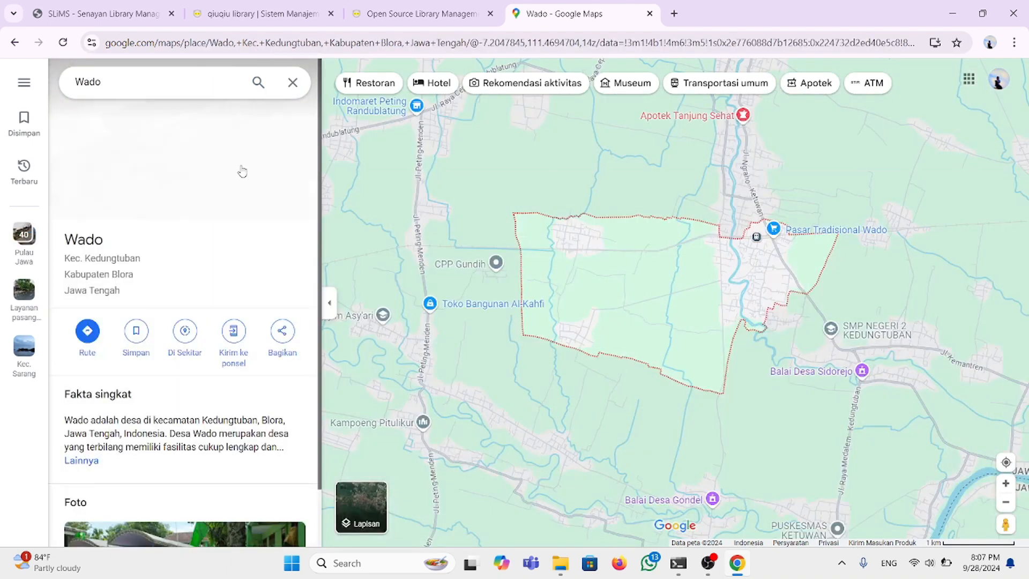
click(282, 332)
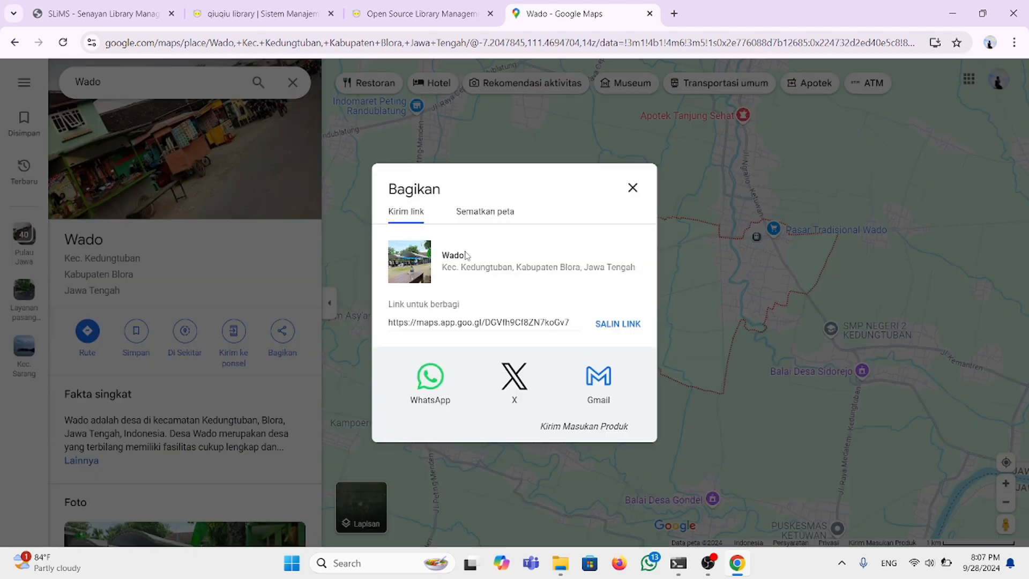
click(486, 212)
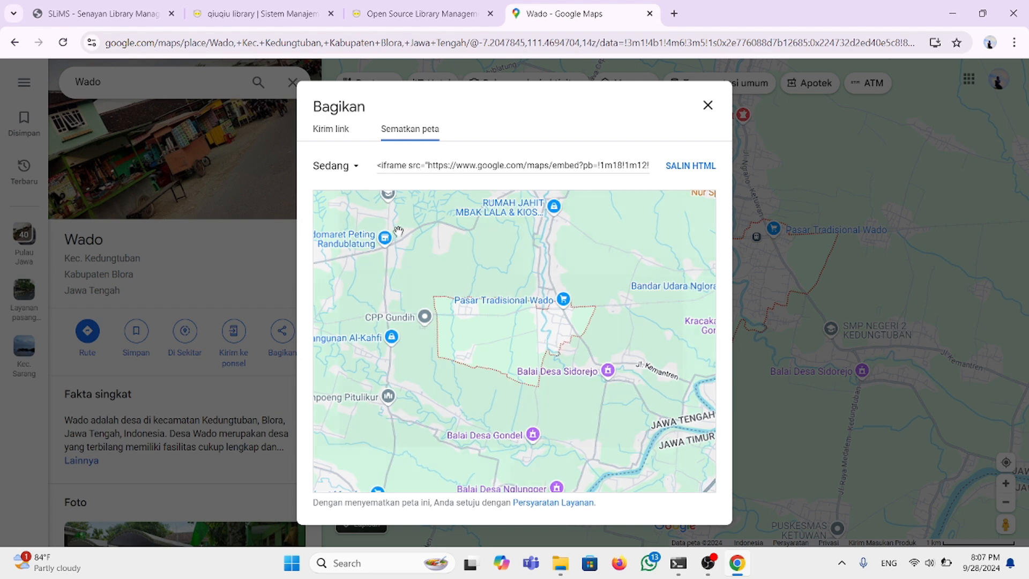
click(441, 166)
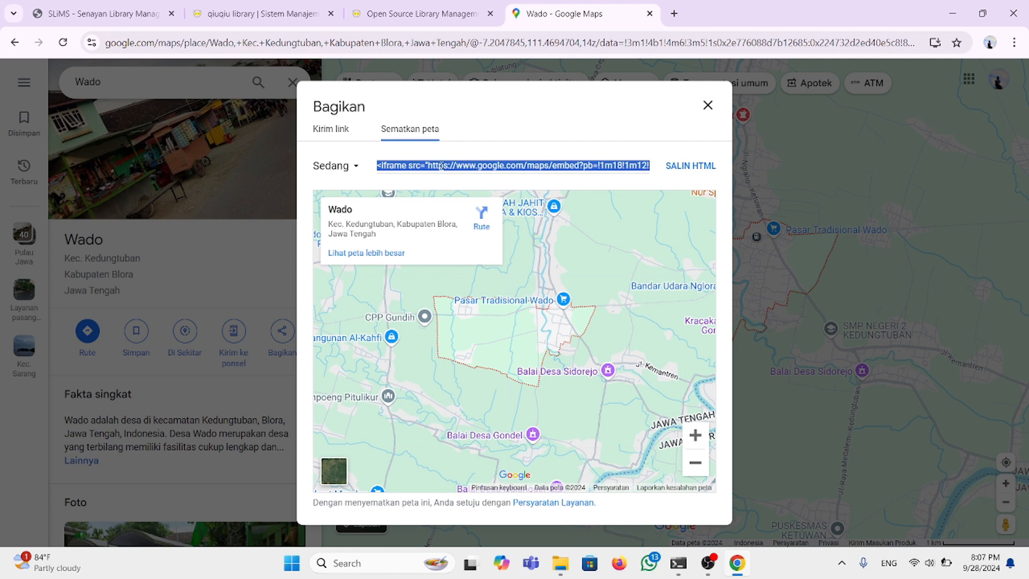
Step: Replace the URL Peta value in the admin theme settings with the pasted Wado embed code
click(416, 16)
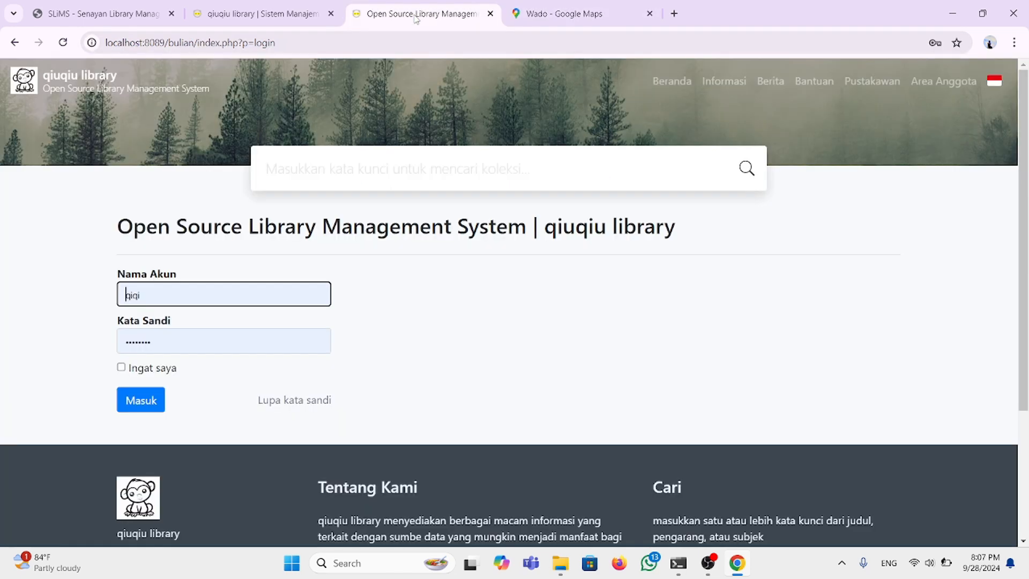
click(284, 17)
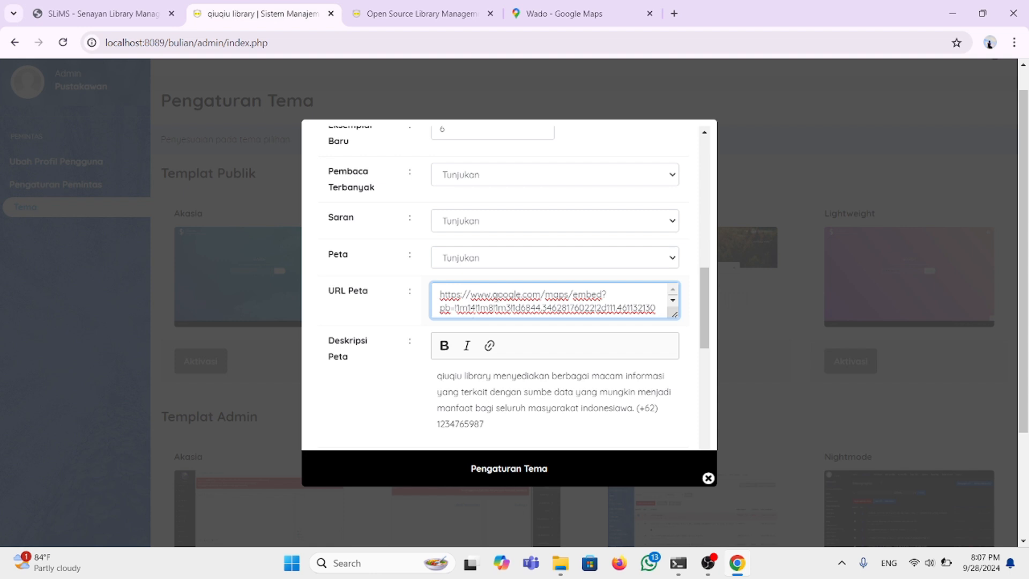
double_click(495, 295)
triple_click(495, 296)
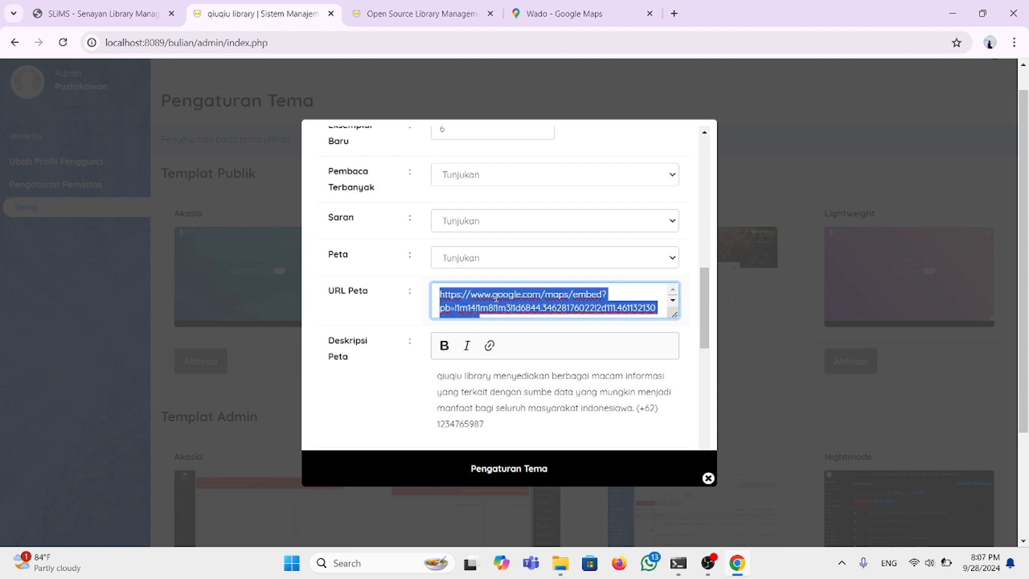
key(BackSpace)
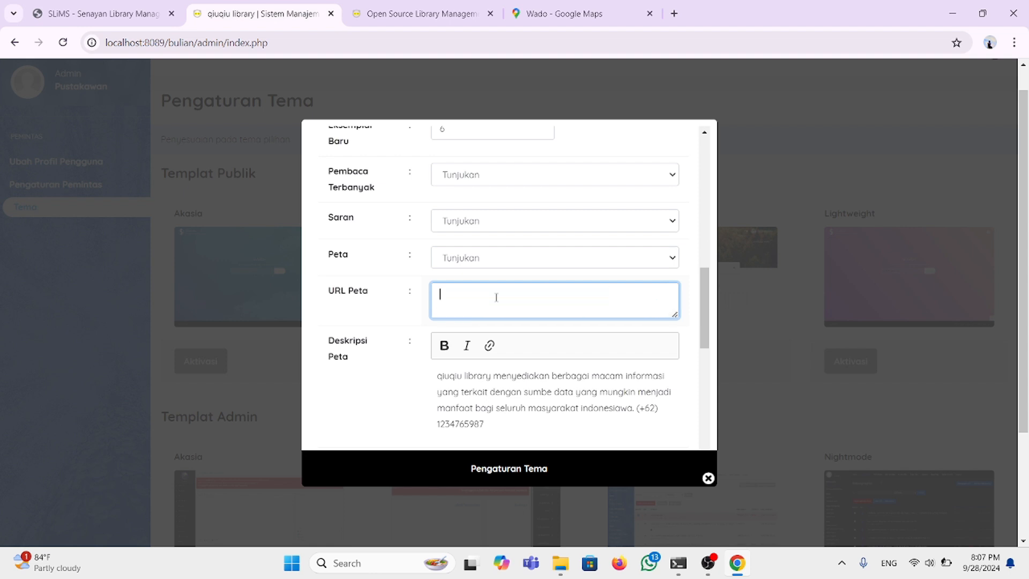
key(ctrl+v)
Step: Delete the leading '<iframe src="' so the URL Peta value starts with the embed address
scroll(549, 329, up, 1)
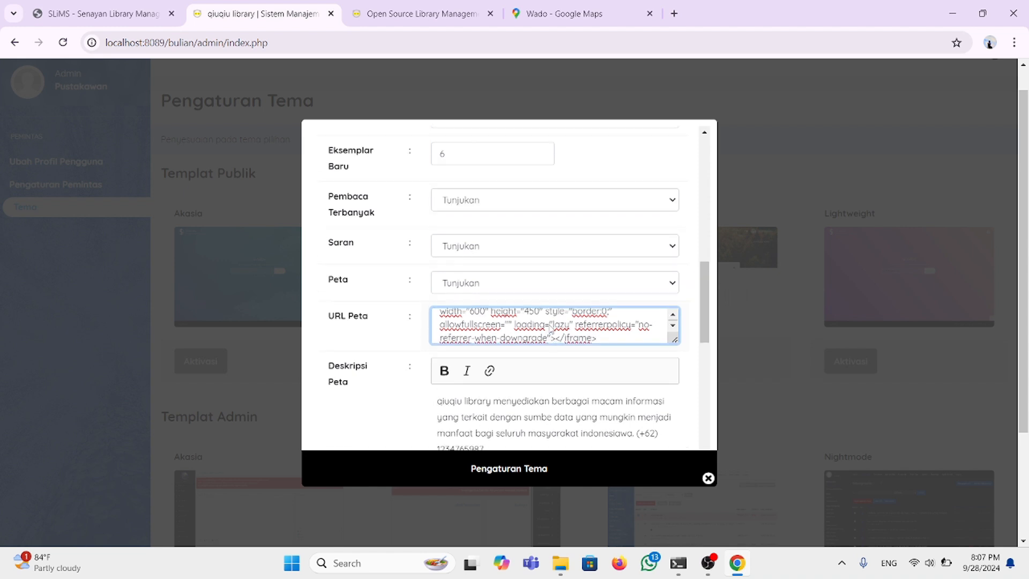
scroll(548, 331, down, 1)
scroll(542, 317, up, 5)
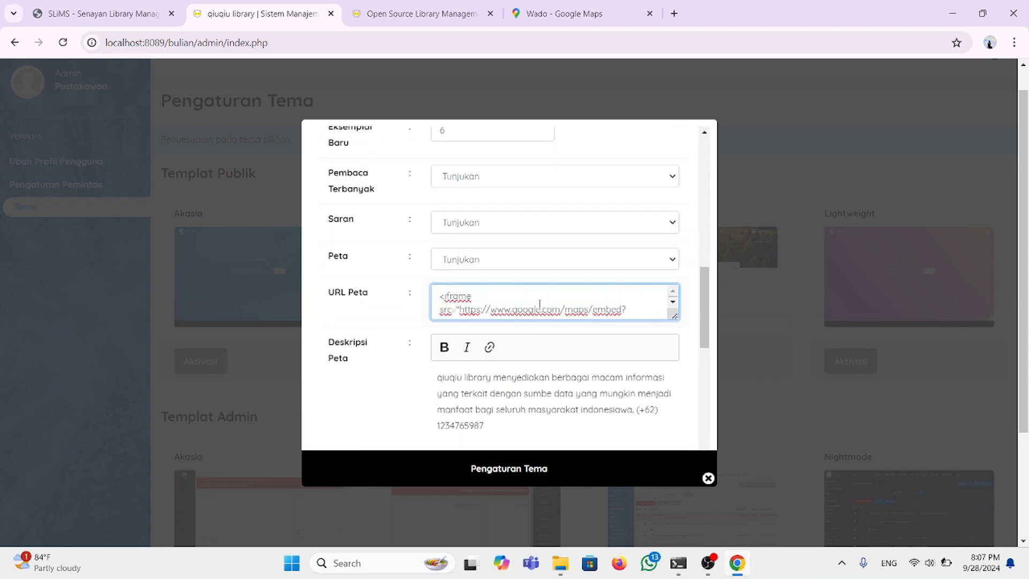
scroll(540, 306, down, 2)
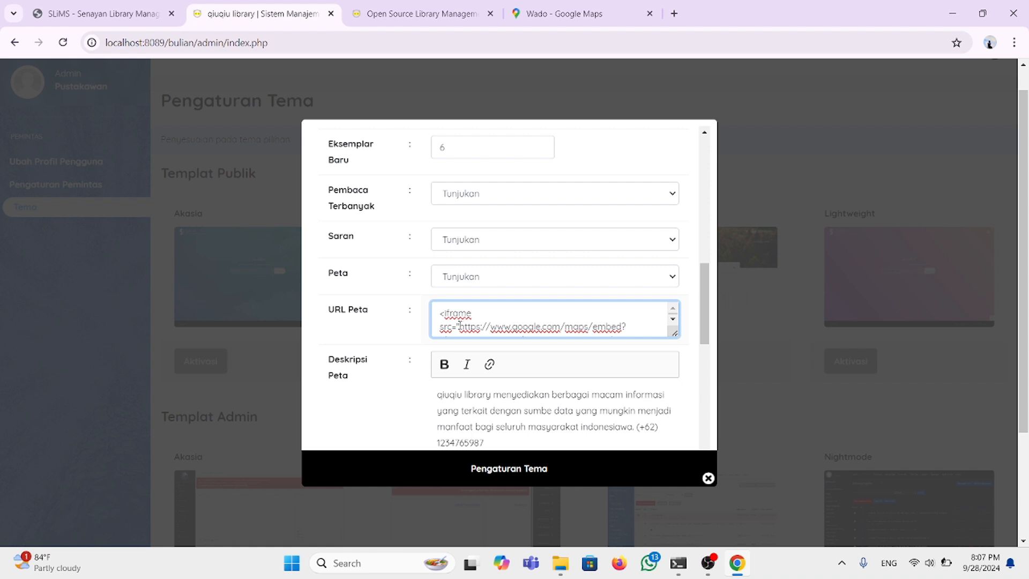
drag(459, 325, 440, 314)
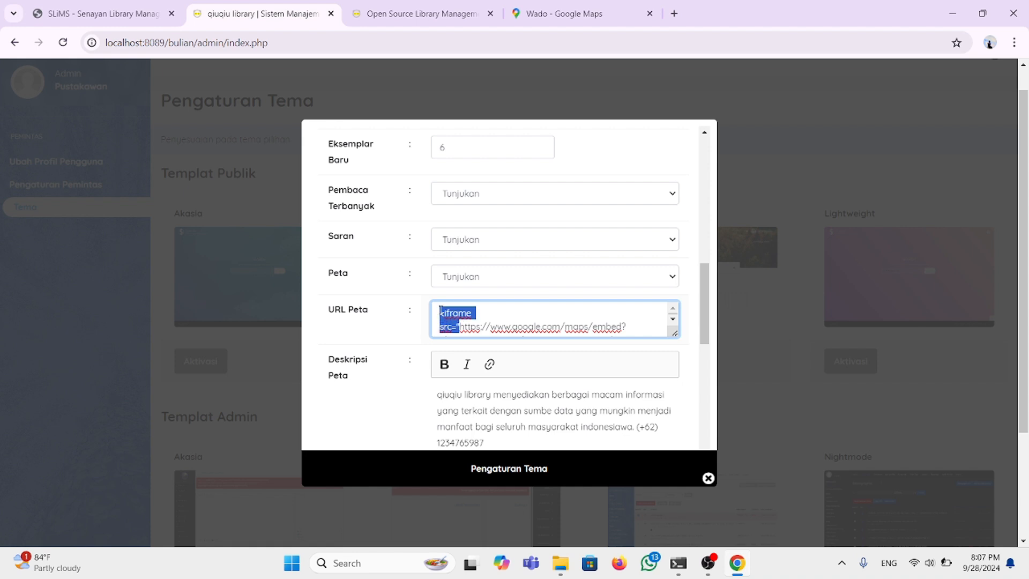
key(BackSpace)
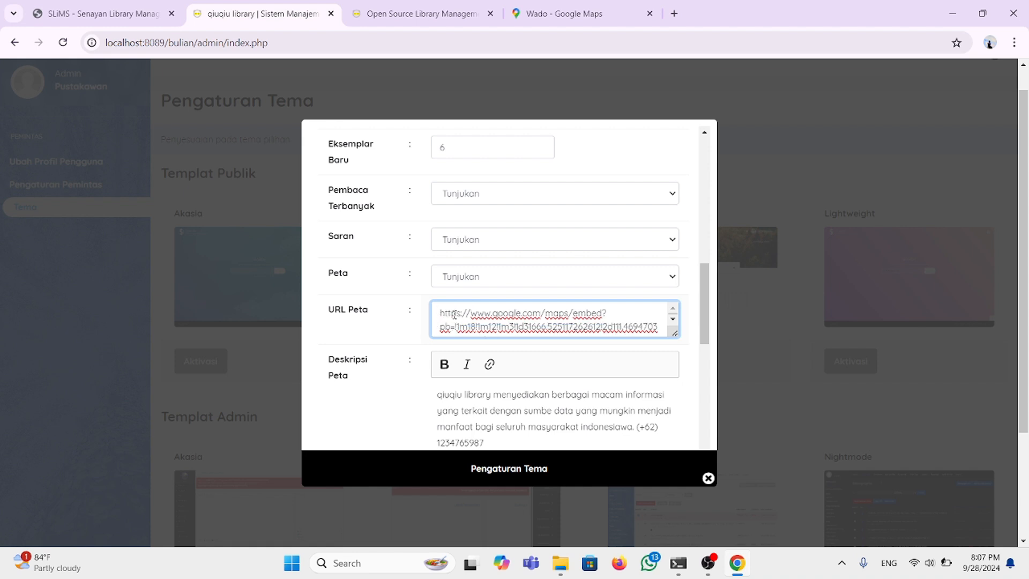
scroll(464, 317, down, 3)
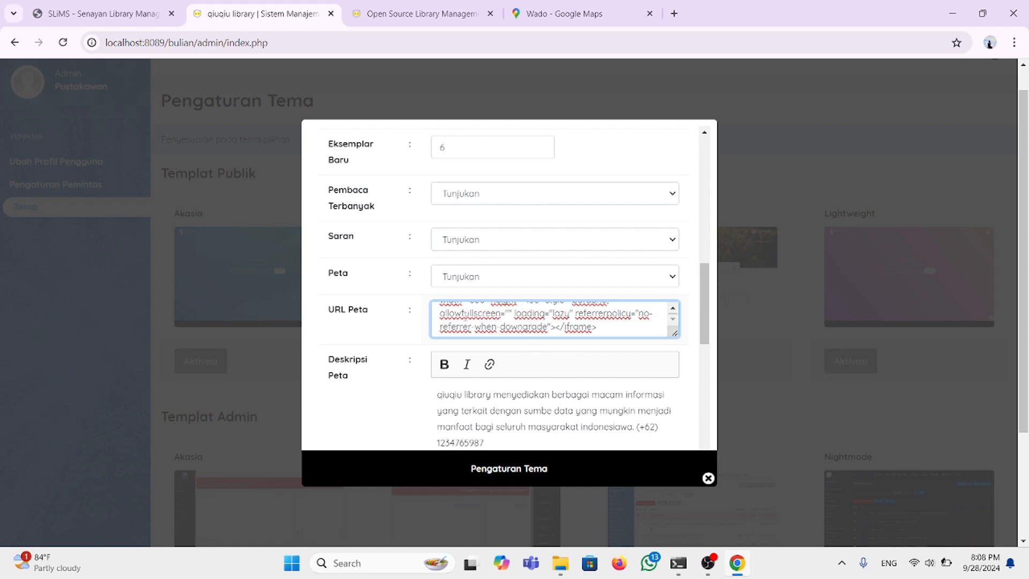
scroll(397, 321, down, 3)
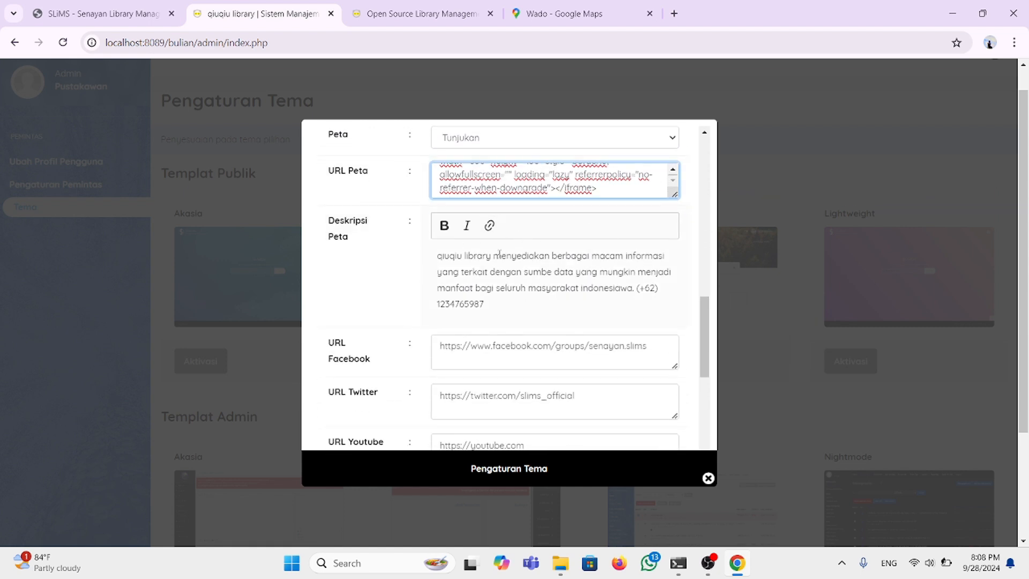
Step: Correct the About Us text to read 'sumber data' and 'indonesia'
scroll(441, 288, up, 1)
scroll(440, 288, down, 2)
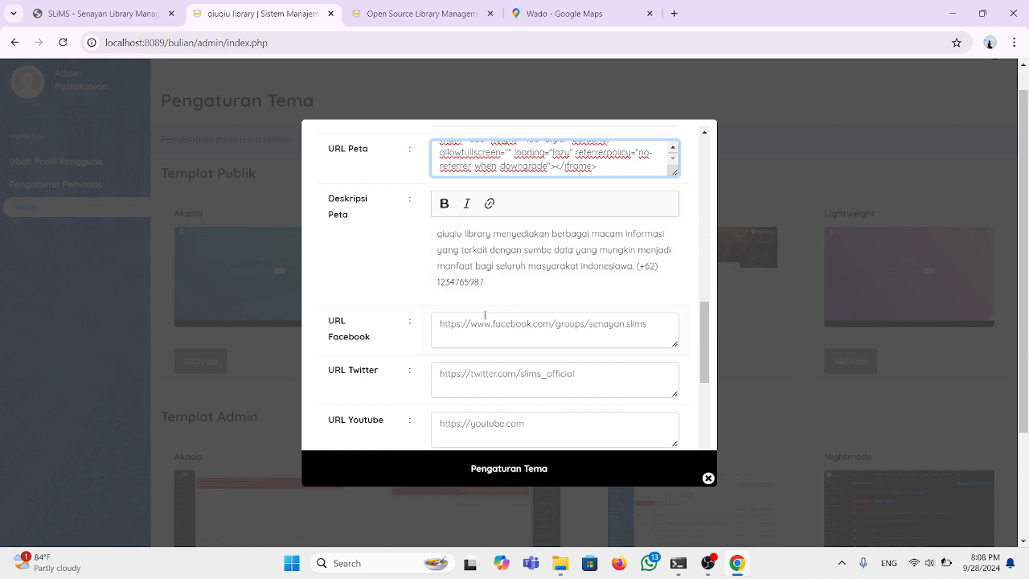
scroll(431, 317, down, 3)
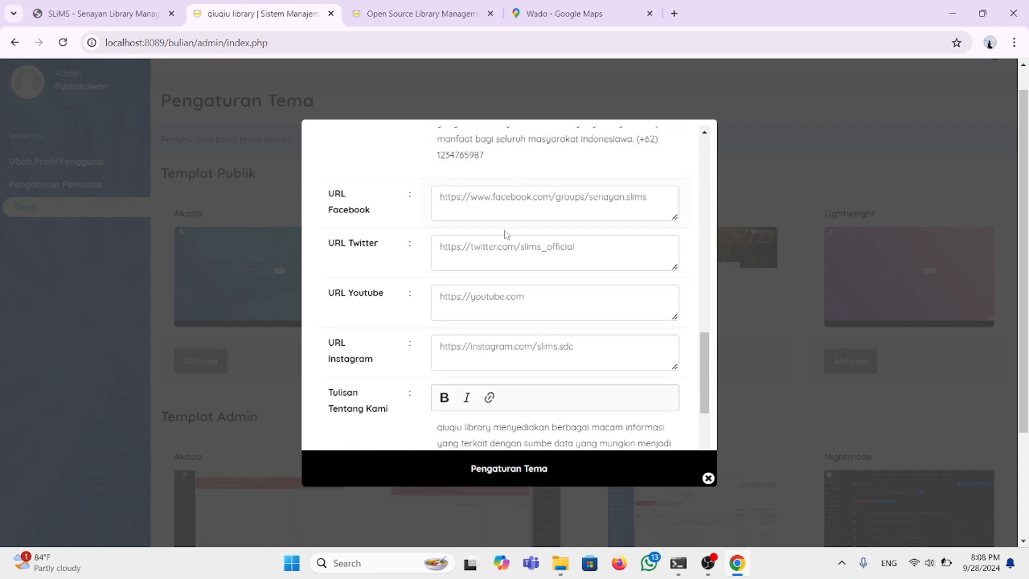
scroll(462, 313, down, 2)
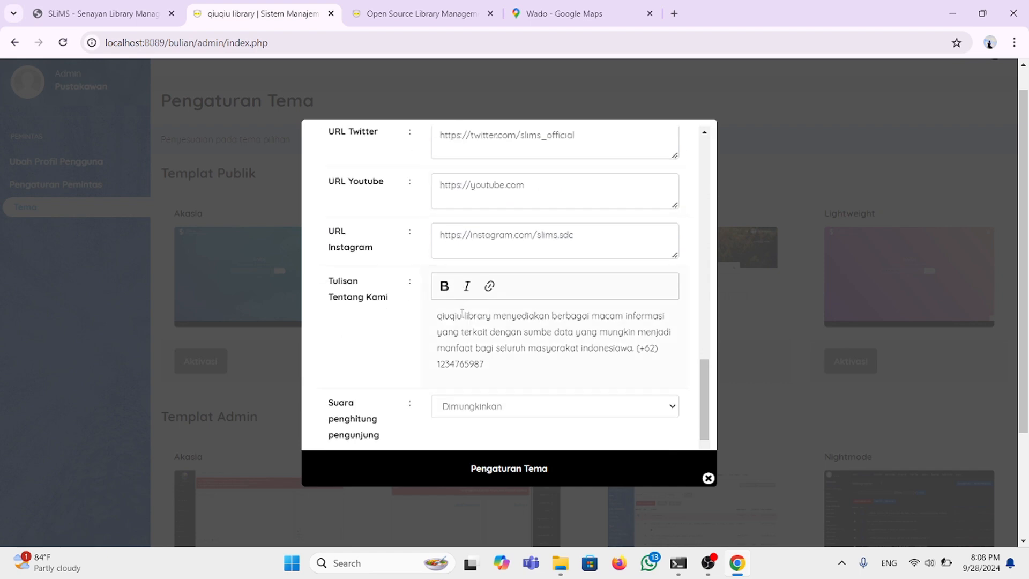
scroll(485, 368, down, 1)
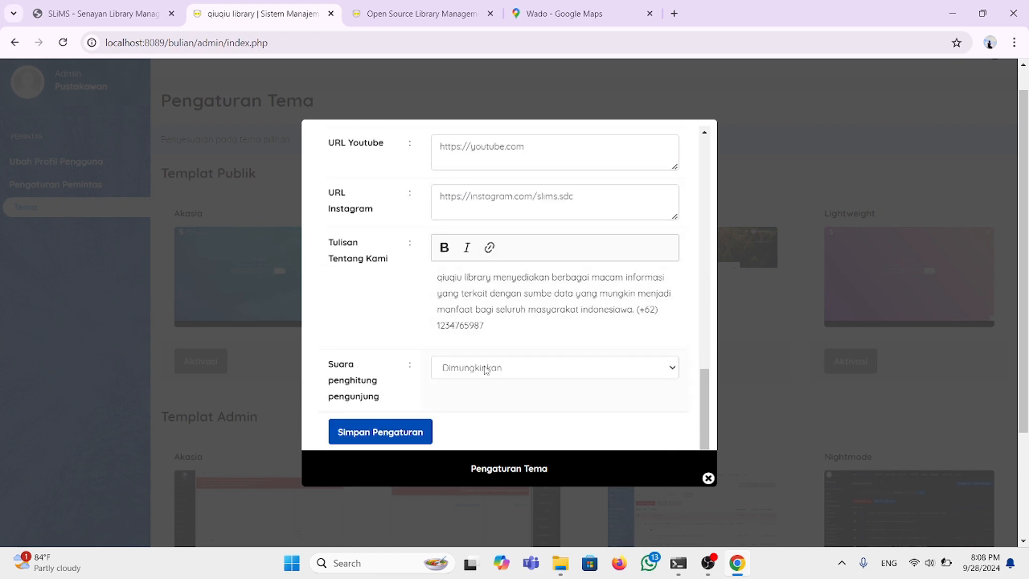
scroll(485, 369, up, 2)
scroll(484, 368, down, 3)
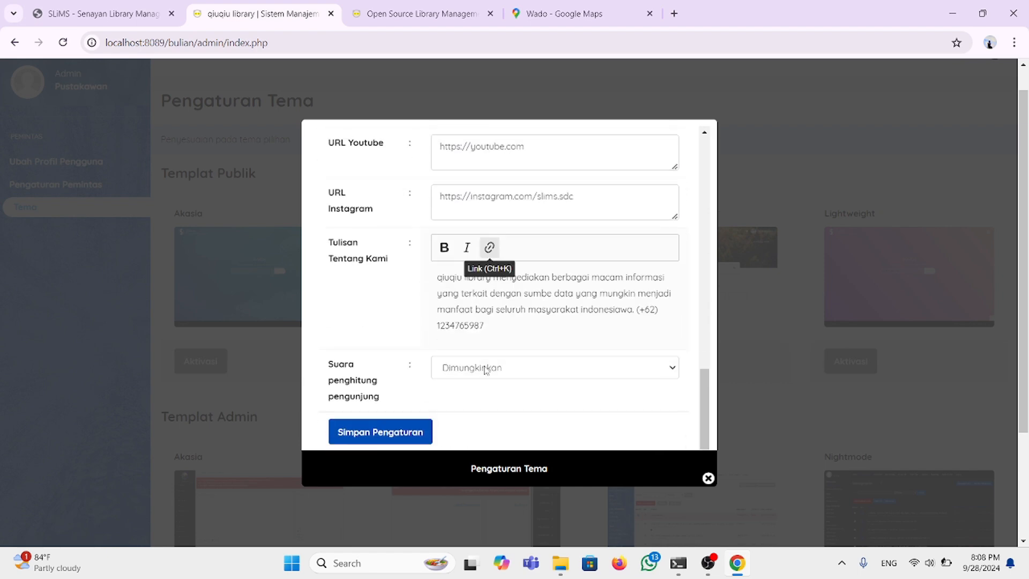
scroll(485, 370, down, 2)
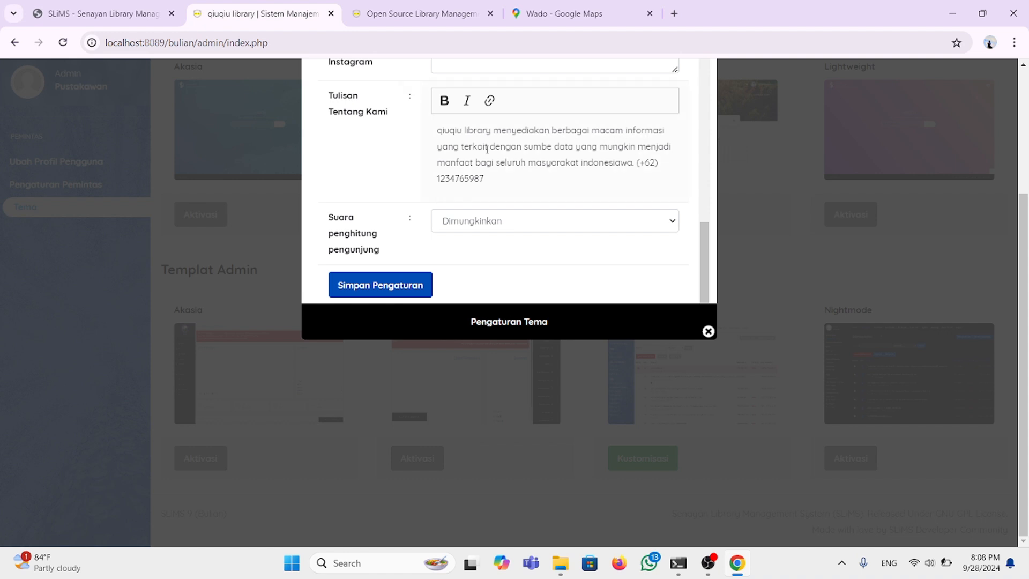
click(553, 147)
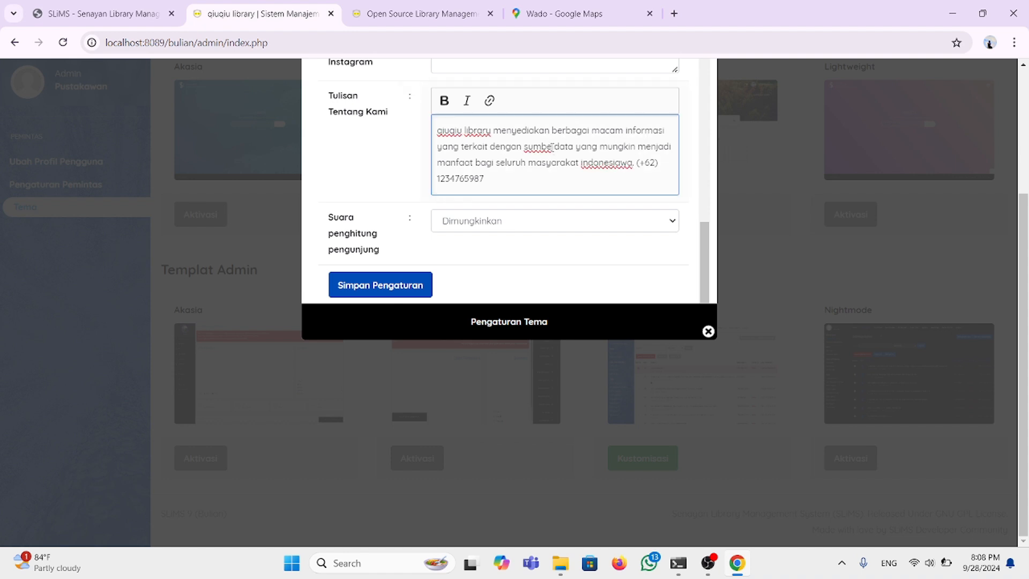
text(r)
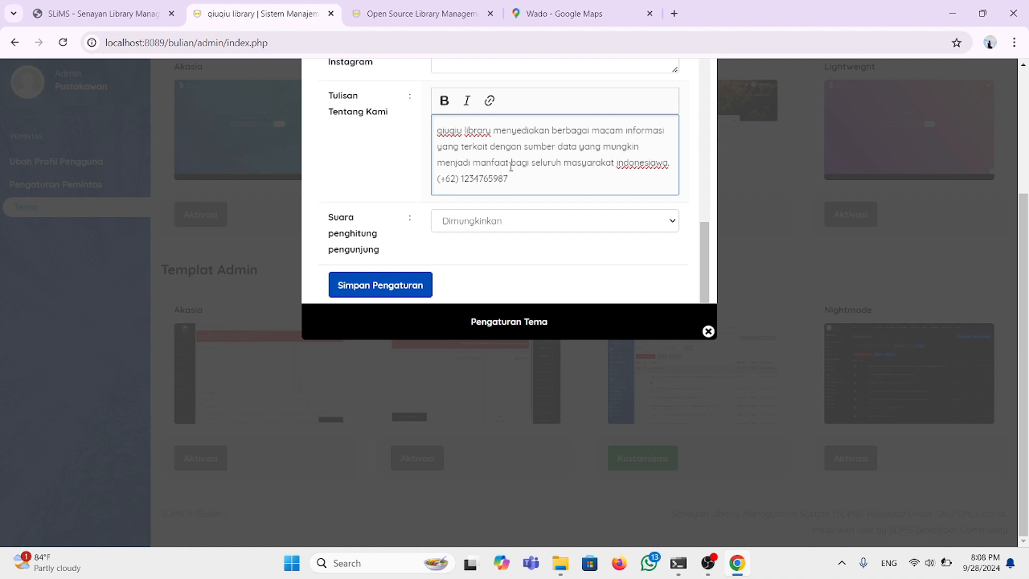
click(663, 162)
key(BackSpace)
key(BackSpace)
Step: Save the Default theme settings with Simpan Pengaturan
scroll(467, 218, up, 5)
scroll(466, 218, down, 3)
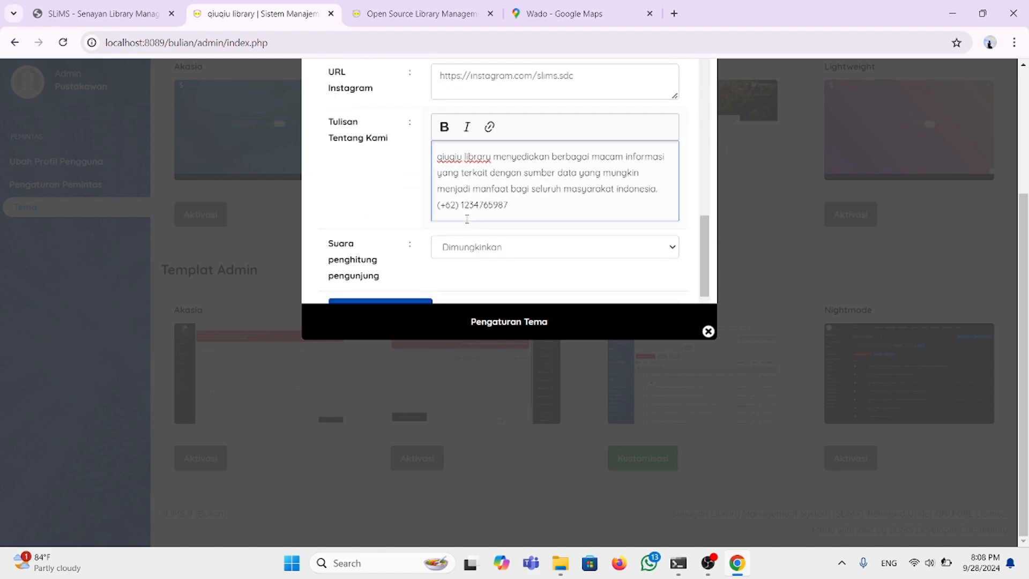
scroll(466, 221, up, 10)
scroll(466, 222, up, 3)
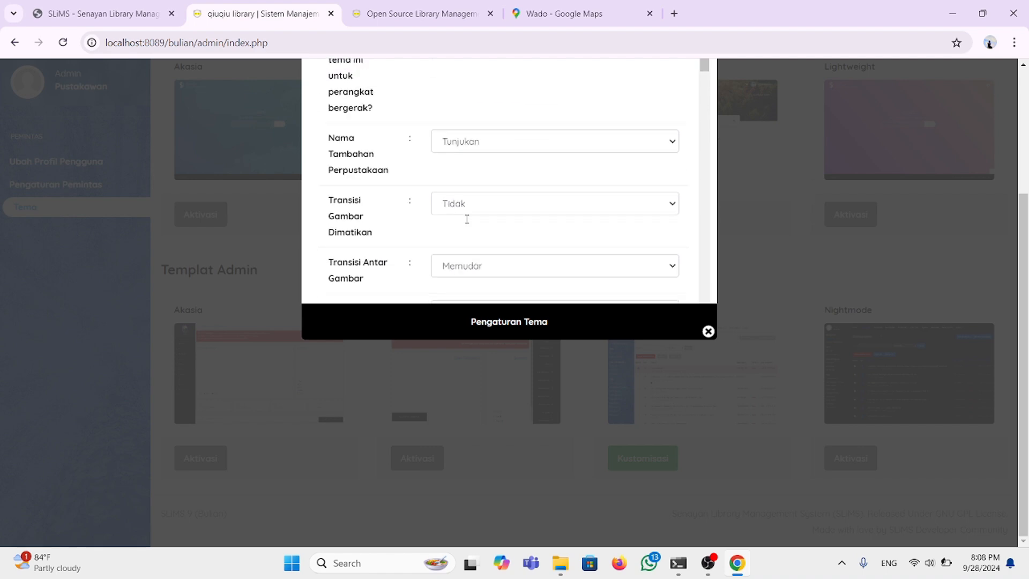
scroll(466, 220, down, 8)
scroll(466, 218, down, 3)
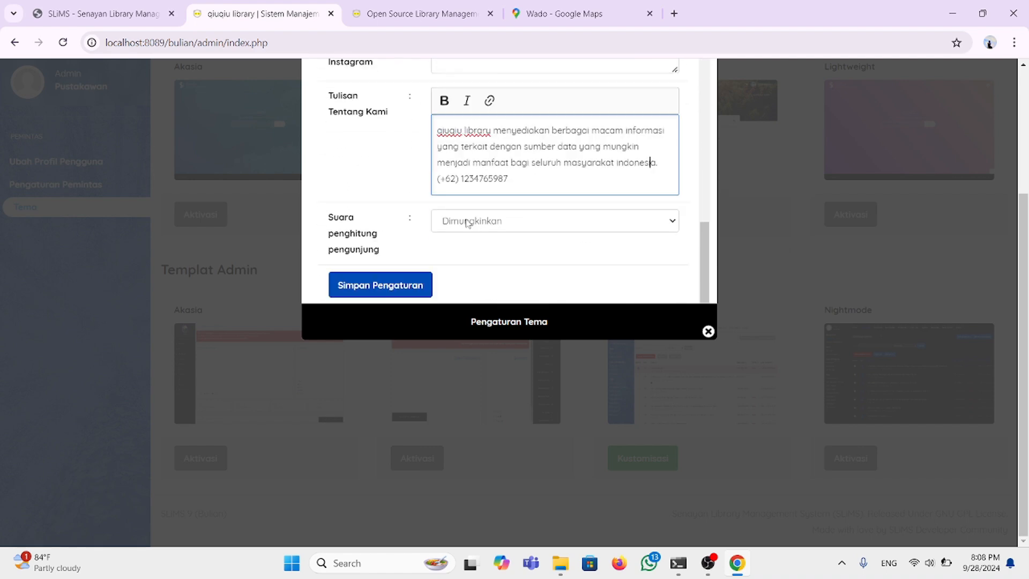
click(394, 287)
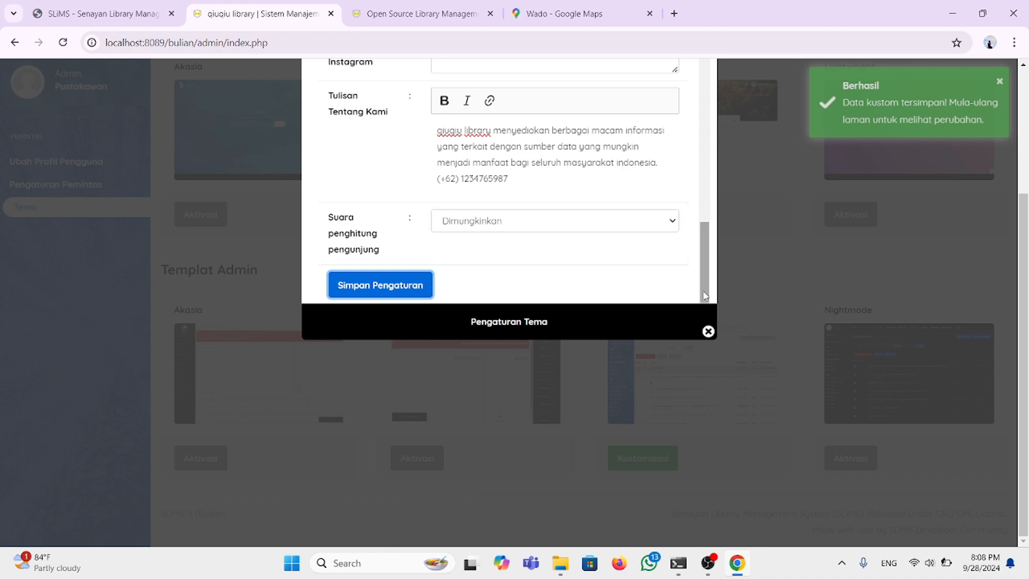
Step: Close the theme settings window and log out of the admin area
click(709, 332)
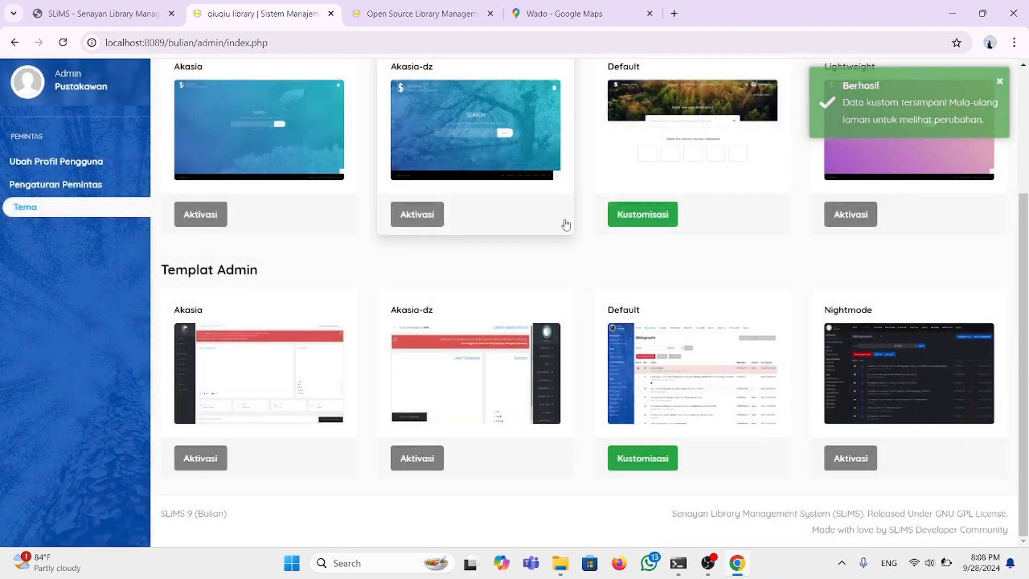
scroll(565, 222, up, 3)
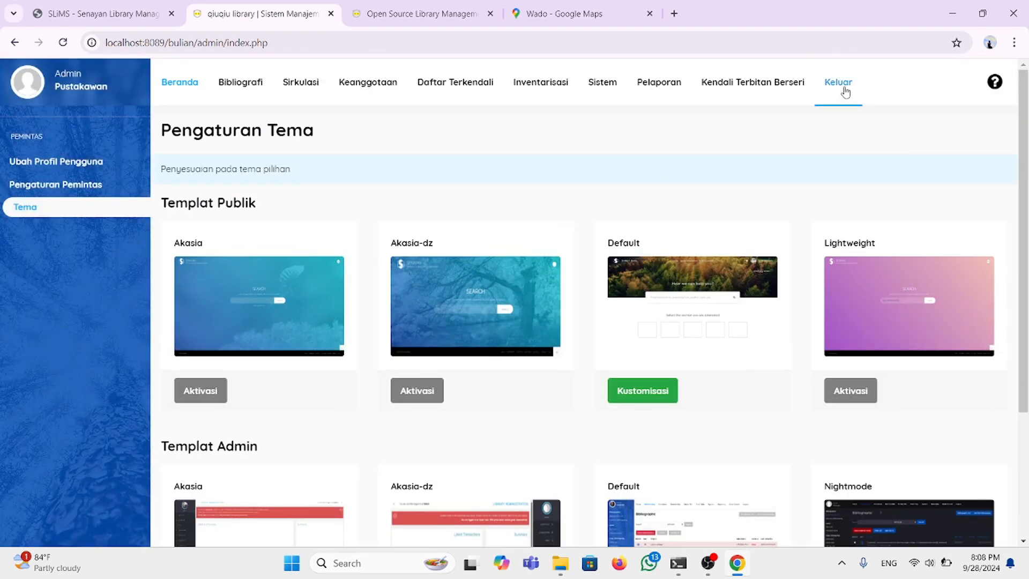
click(844, 90)
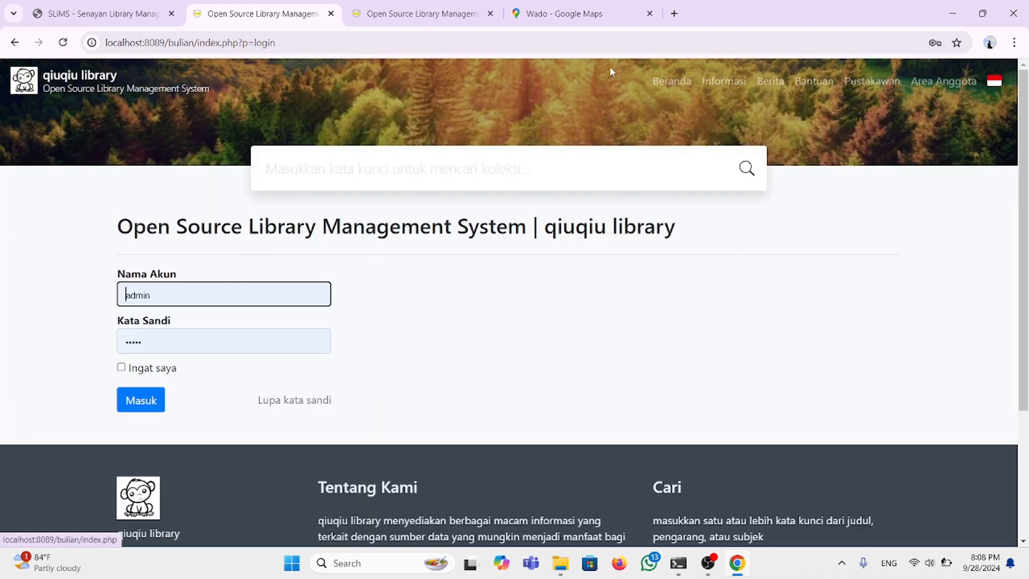
Step: Check the Wado map and about text on the public home page, then minimize Chrome
click(671, 81)
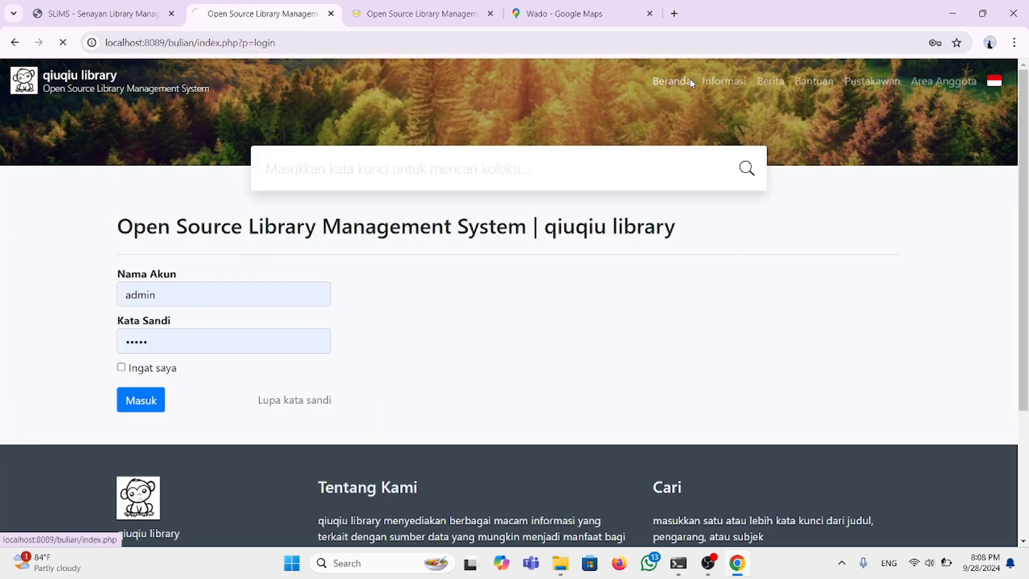
scroll(516, 312, down, 20)
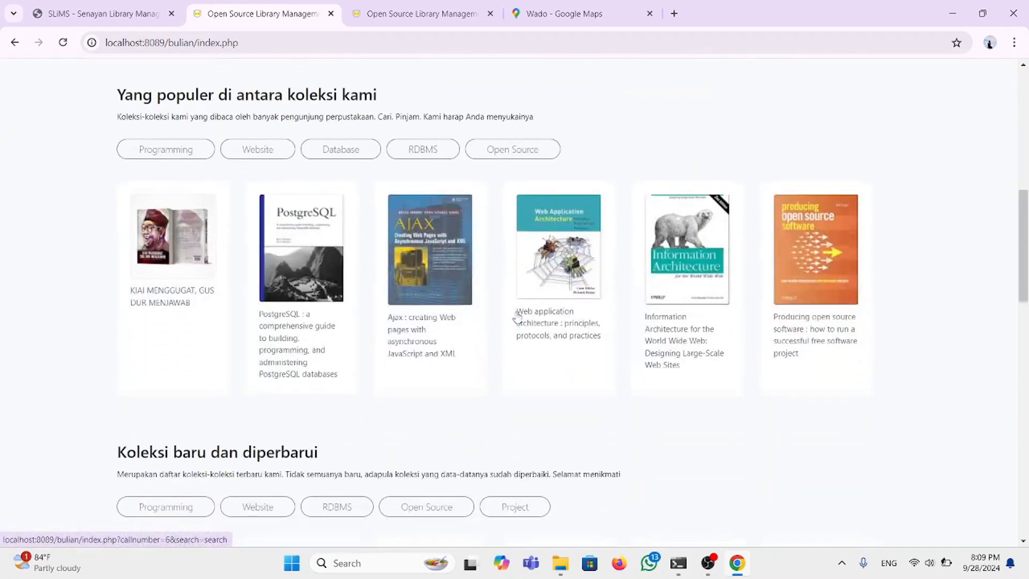
scroll(516, 315, down, 5)
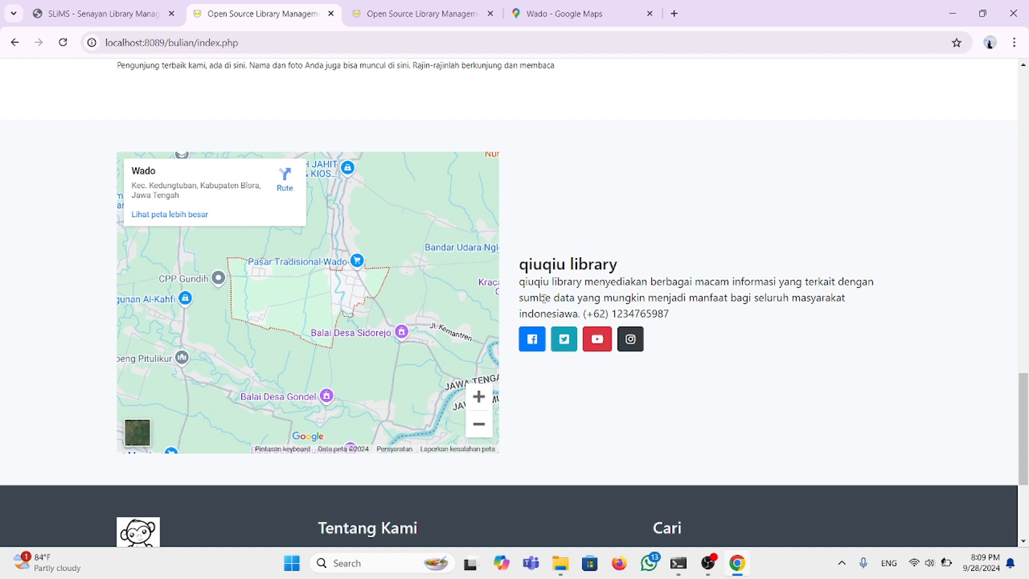
scroll(534, 256, down, 4)
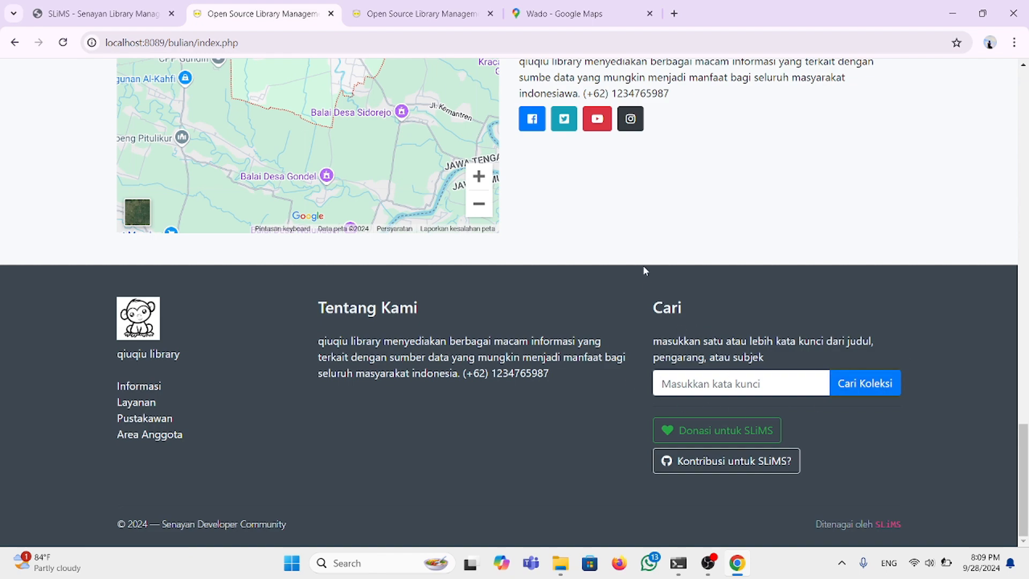
scroll(644, 268, up, 2)
scroll(646, 270, down, 2)
scroll(645, 270, up, 10)
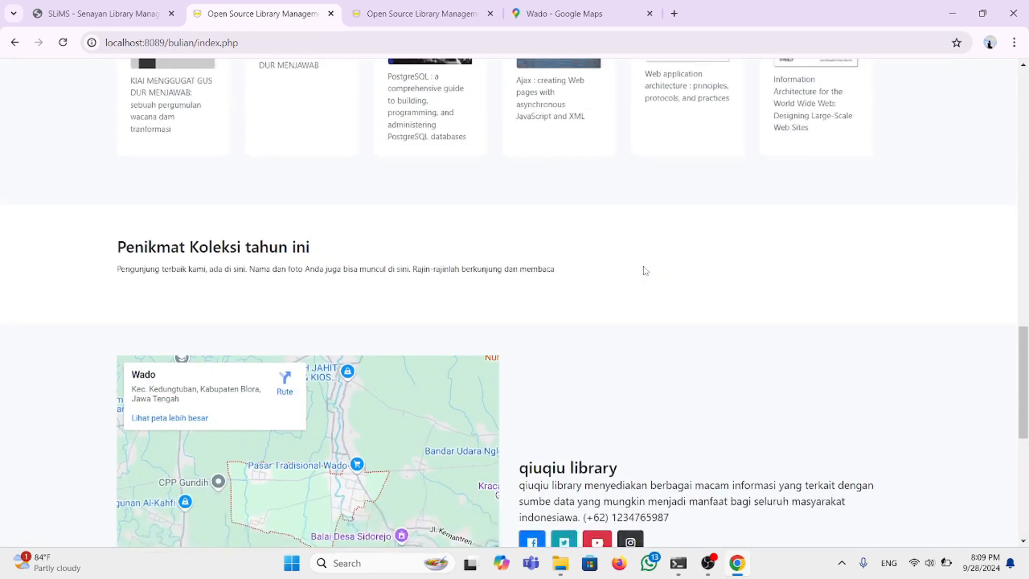
scroll(645, 270, up, 8)
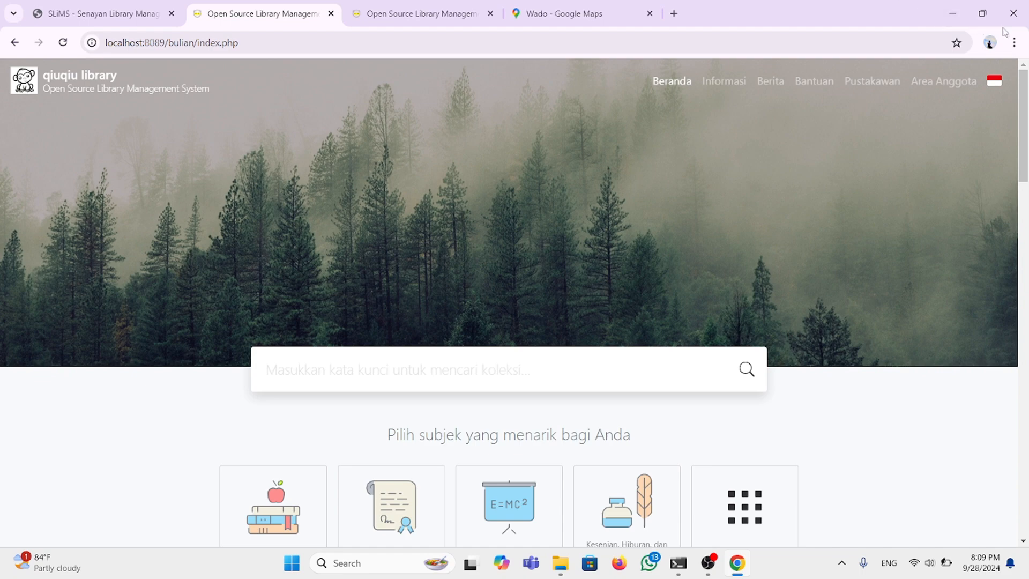
click(951, 16)
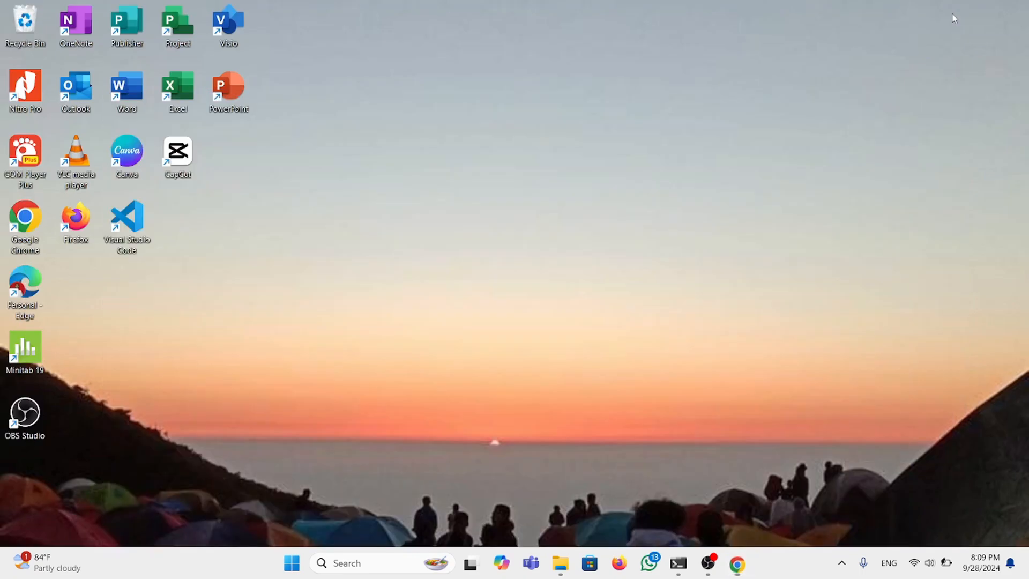